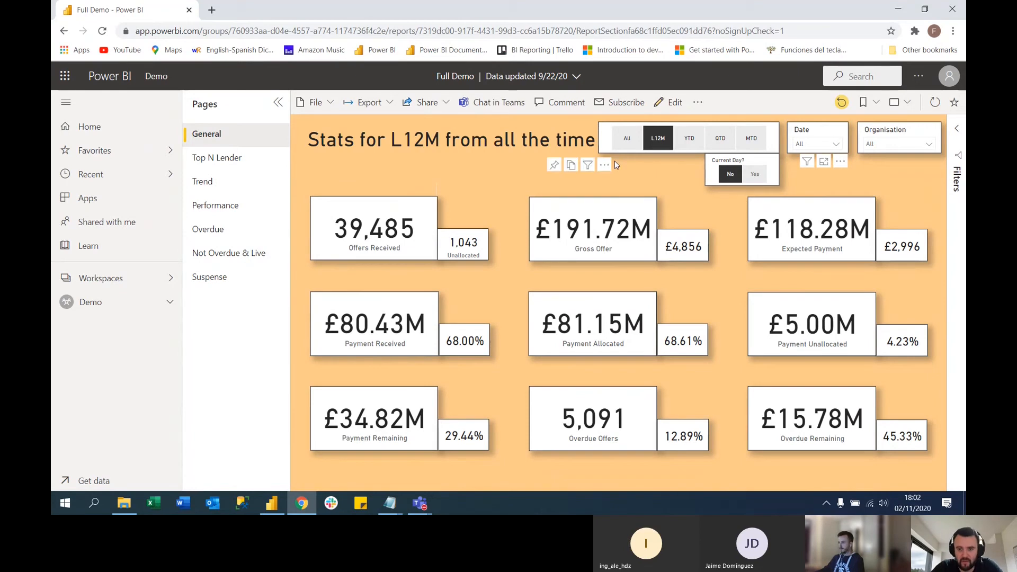
# Compare the General page's stats across the All, L12M, YTD, QTD and MTD periods, ending on L12M
pyautogui.click(629, 140)
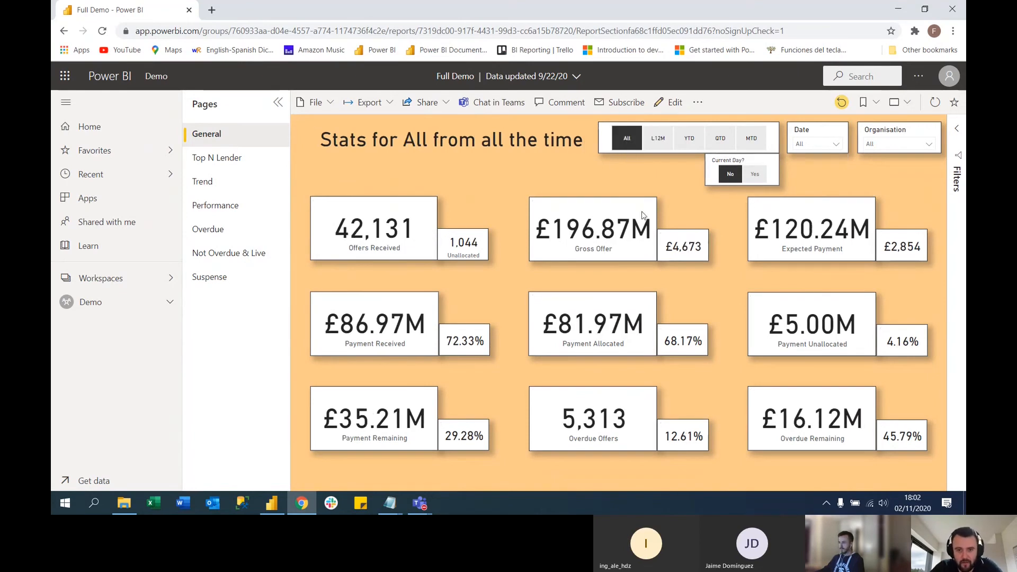
pyautogui.click(656, 140)
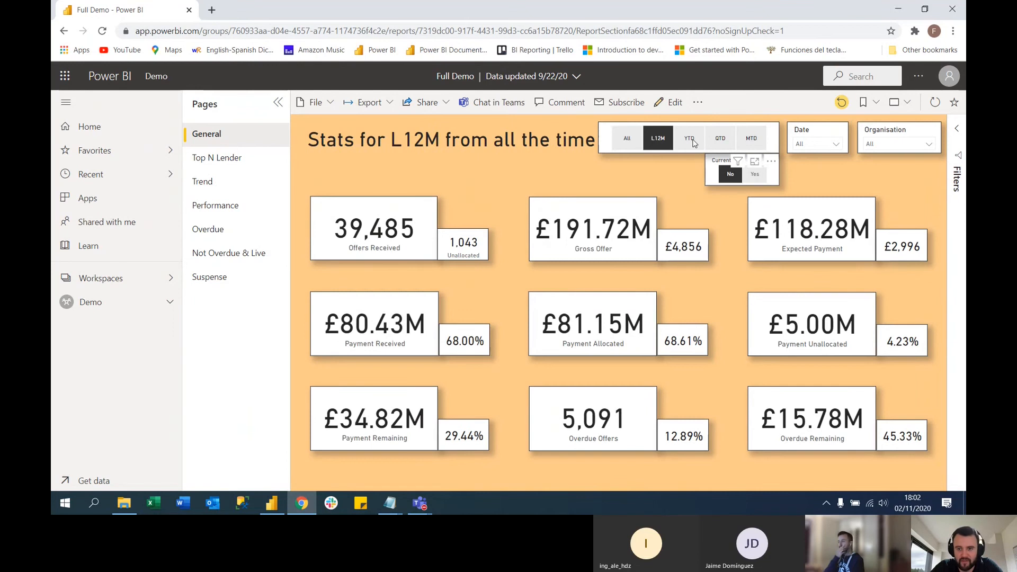
pyautogui.click(691, 139)
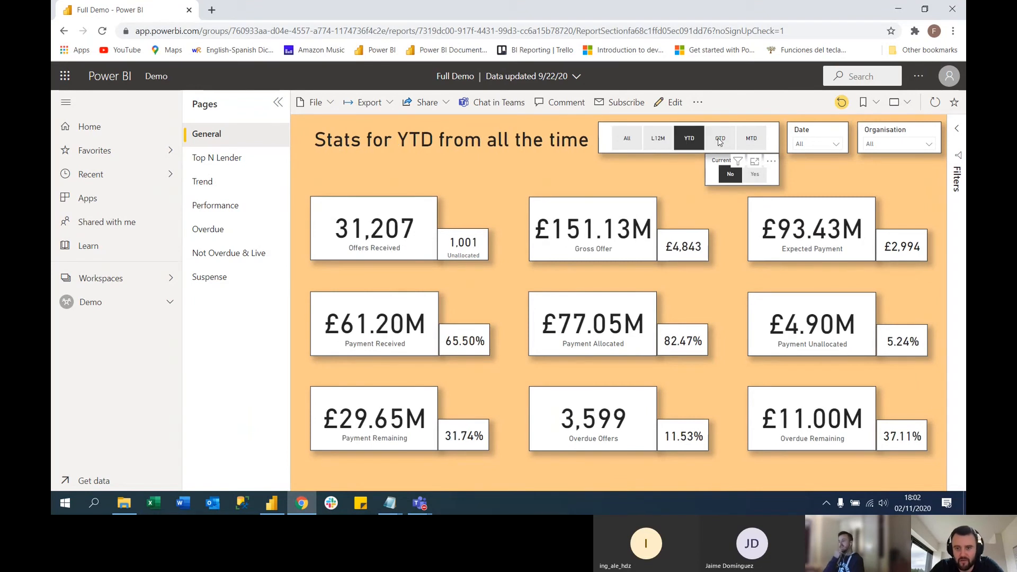
pyautogui.click(719, 140)
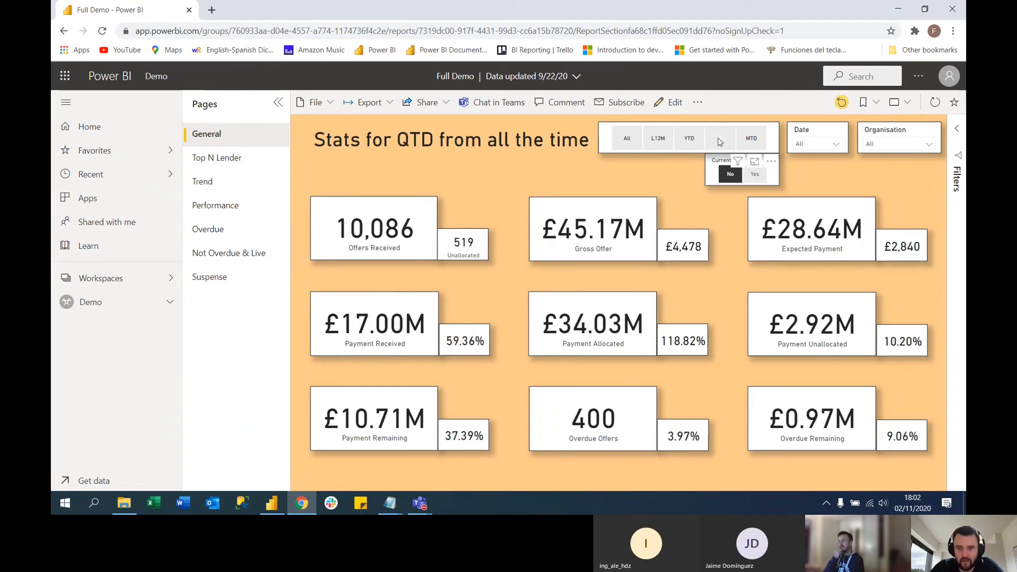
pyautogui.click(753, 140)
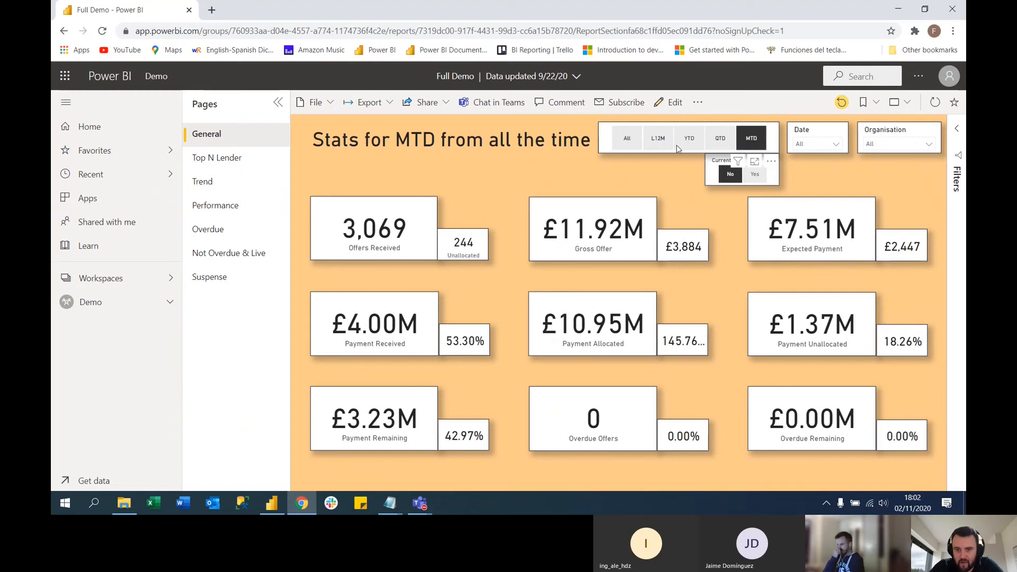
pyautogui.click(658, 139)
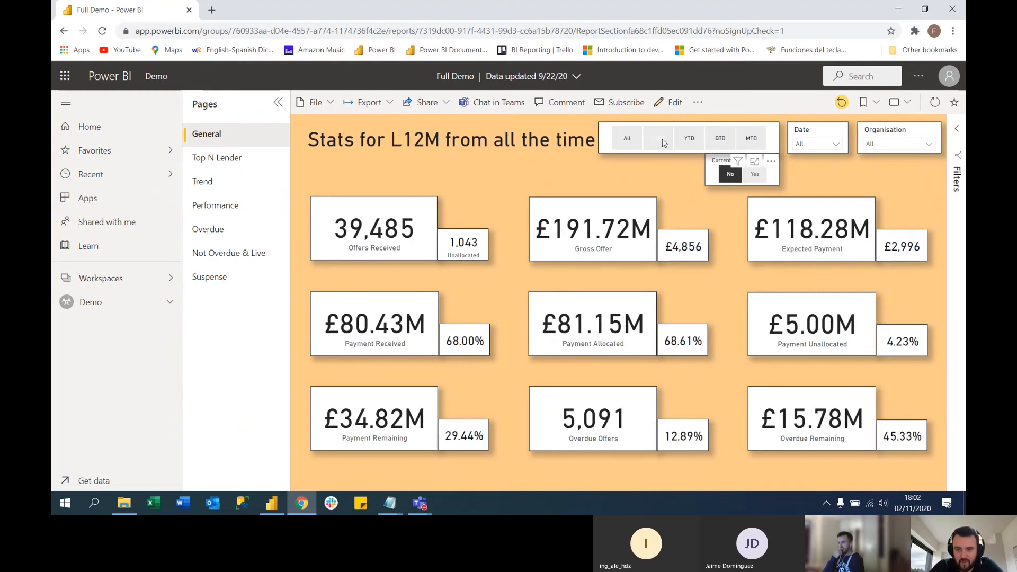
# Filter the General page's date to Jun 2020 and close the date list
pyautogui.click(833, 146)
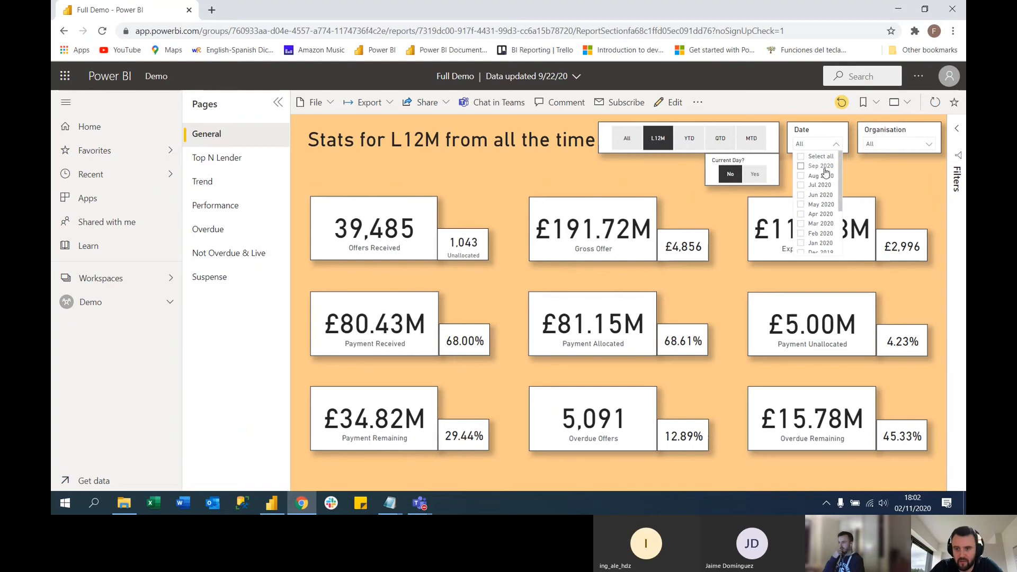
pyautogui.click(801, 196)
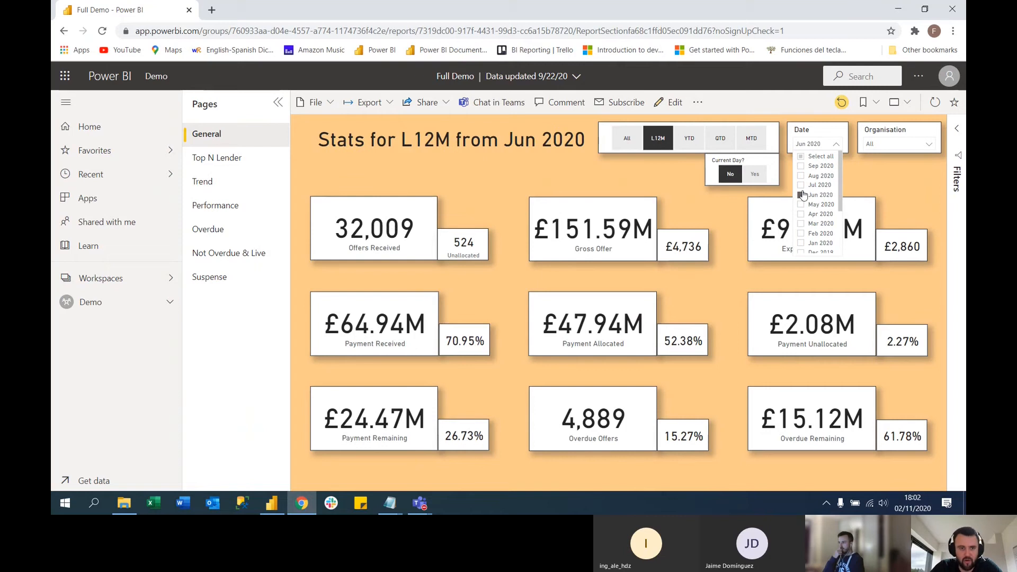
pyautogui.click(553, 155)
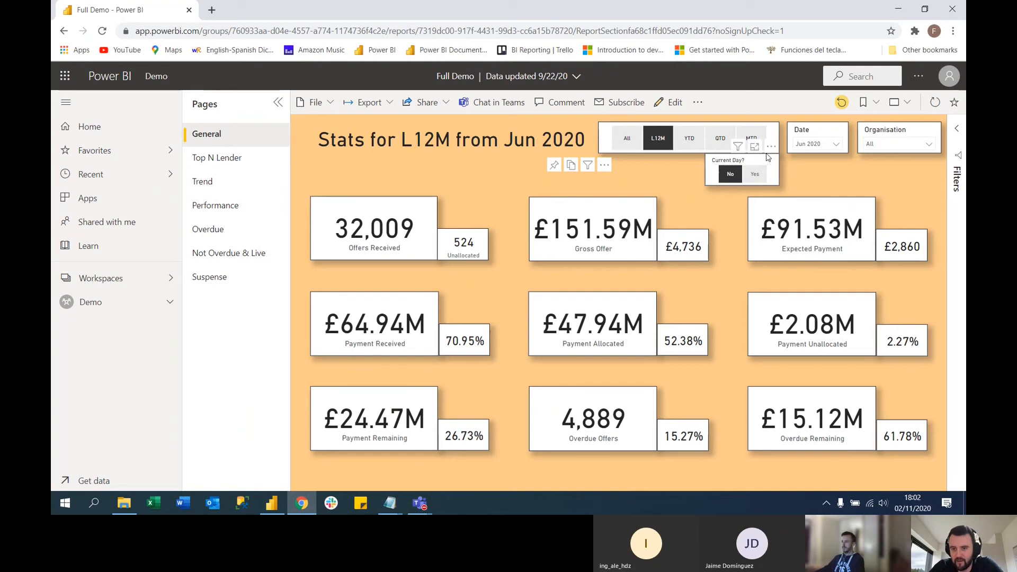
# Explore the Top N Lender page for the top 3 lenders by Expected and Remaining and the top 7 by Remaining
pyautogui.click(223, 158)
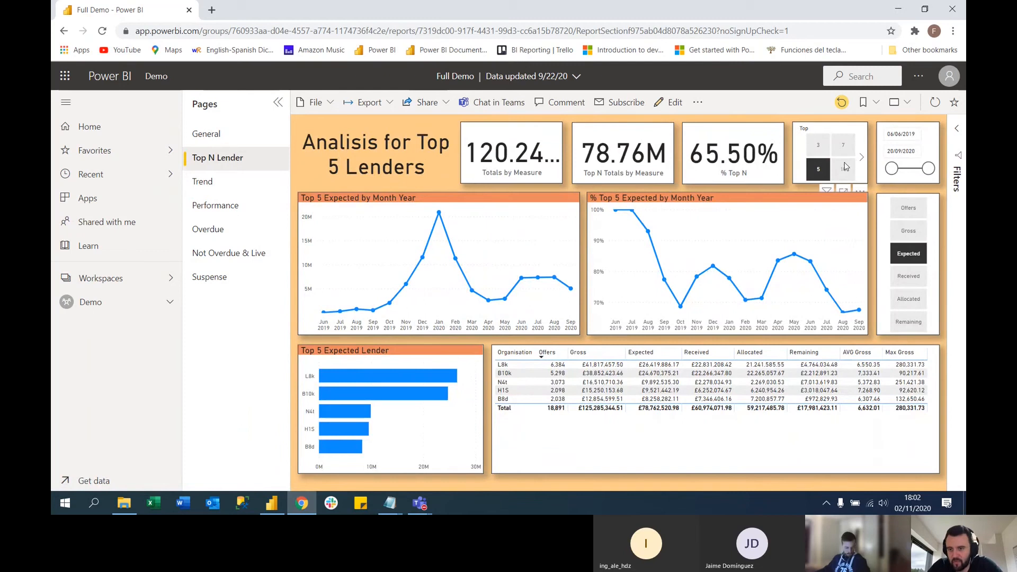
pyautogui.click(819, 146)
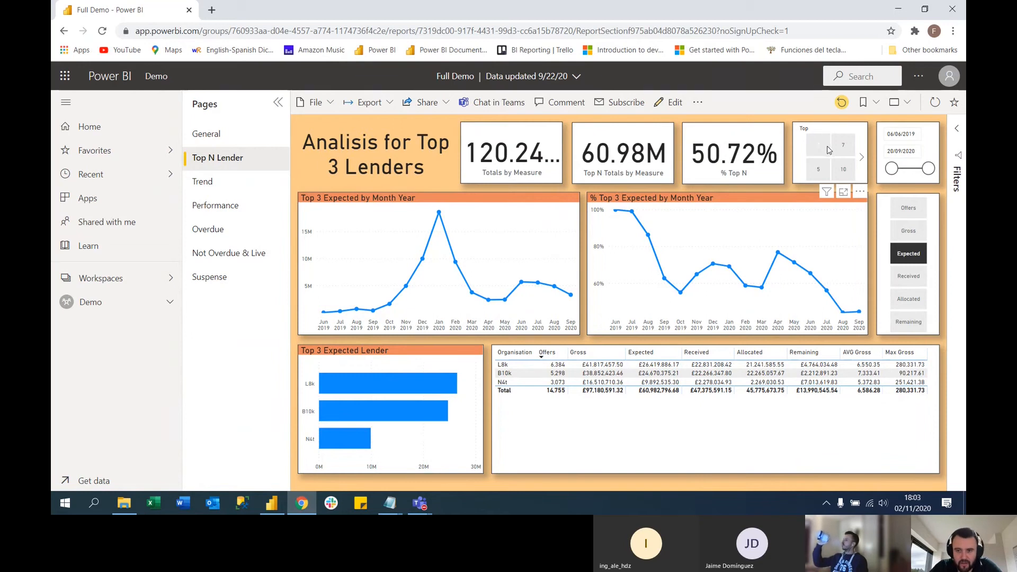
pyautogui.click(900, 259)
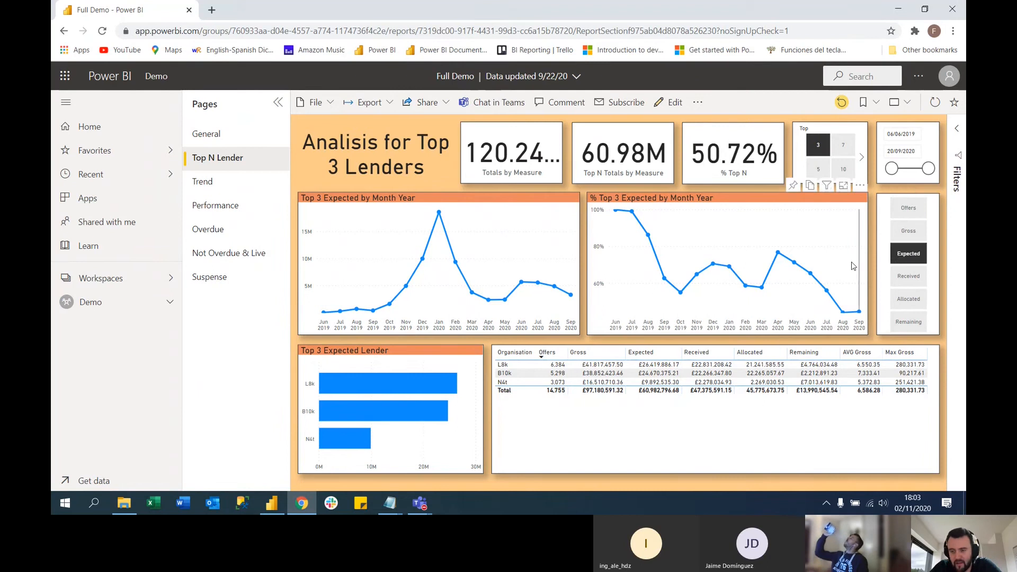
pyautogui.click(904, 258)
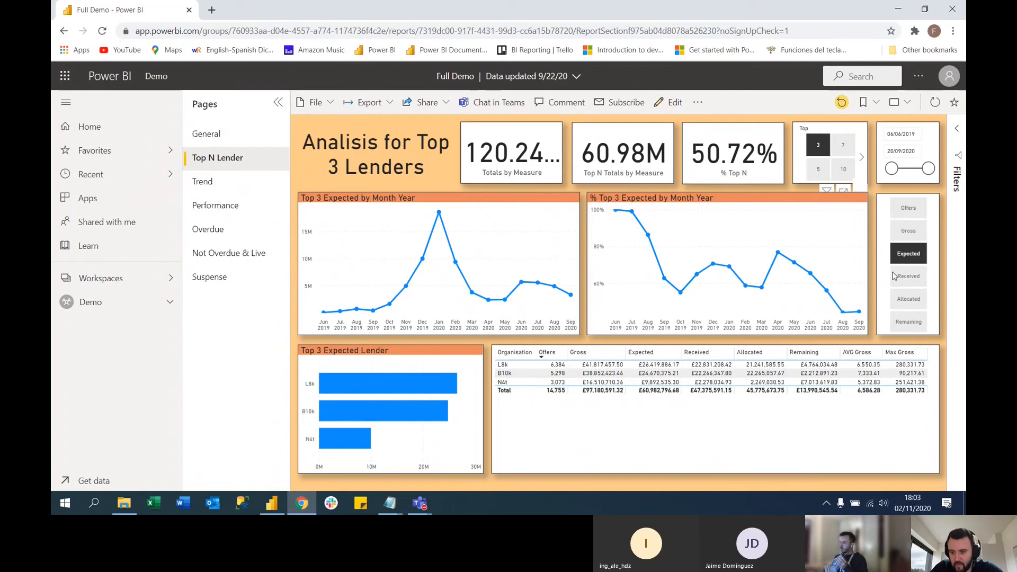
pyautogui.click(916, 325)
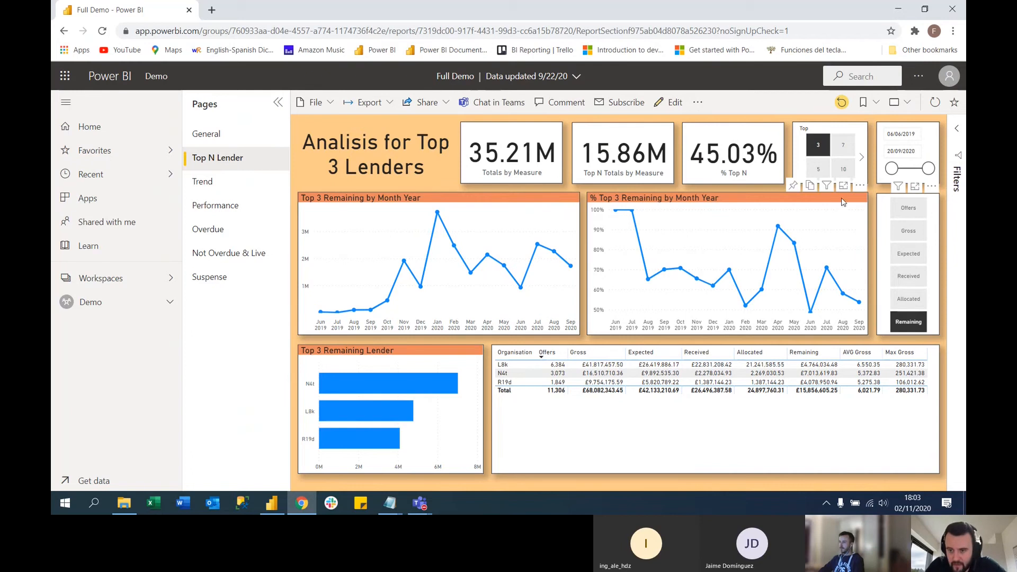
pyautogui.click(843, 152)
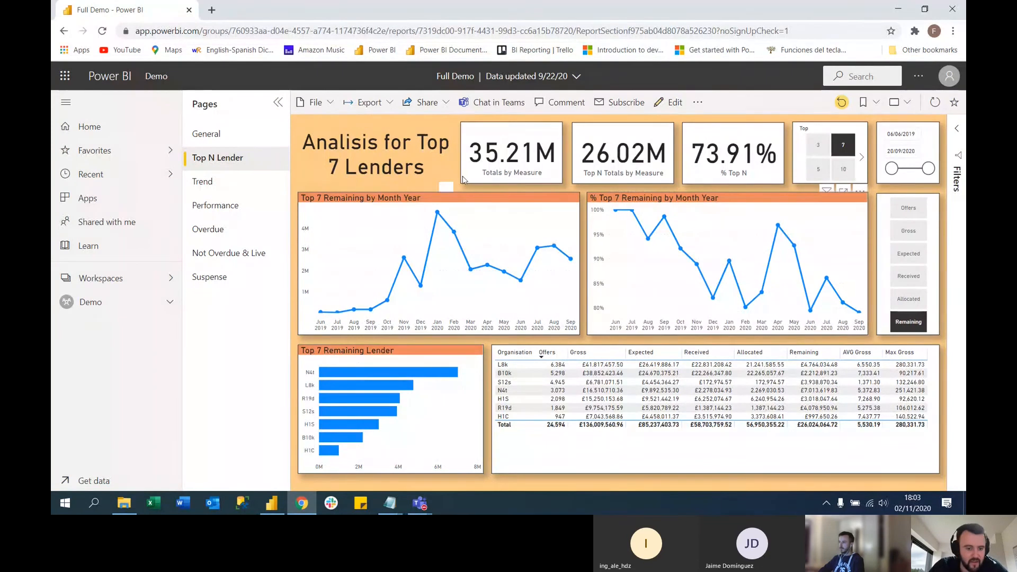
# Return to the General page and view the Jun 2020 stats for the YTD and QTD periods
pyautogui.click(206, 135)
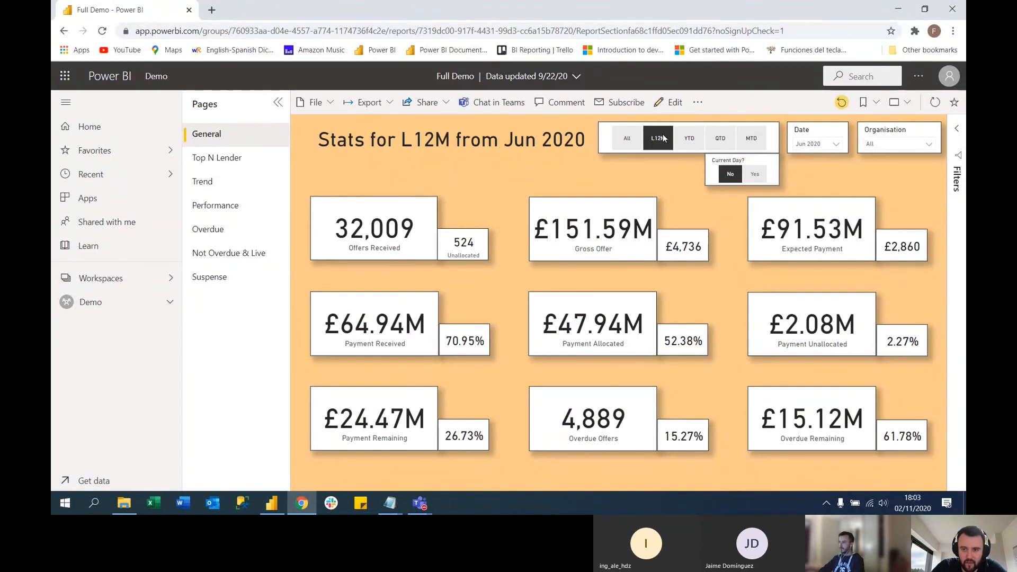
pyautogui.click(691, 139)
pyautogui.click(722, 140)
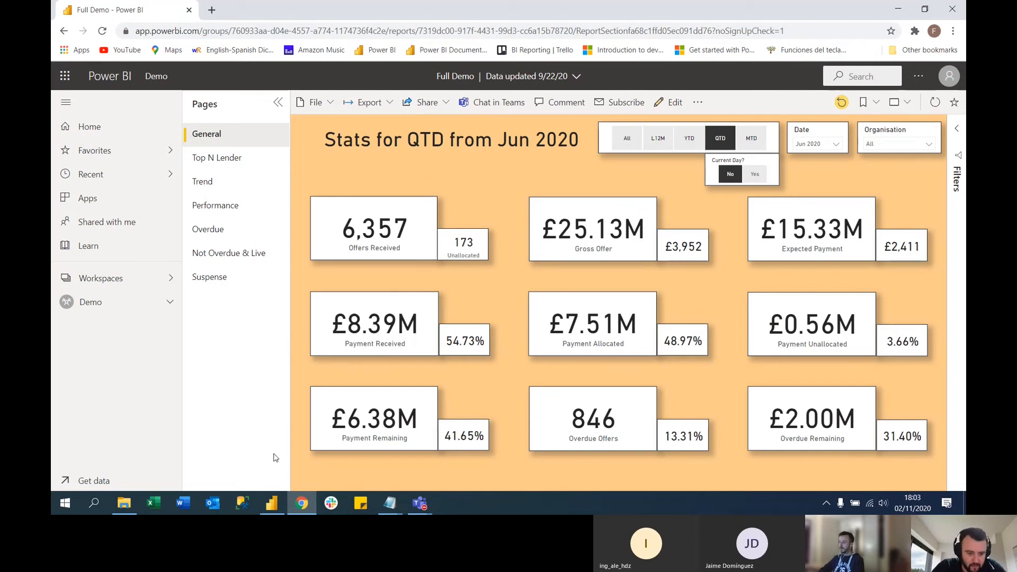
# Switch to the blank report in Power BI Desktop
pyautogui.click(278, 503)
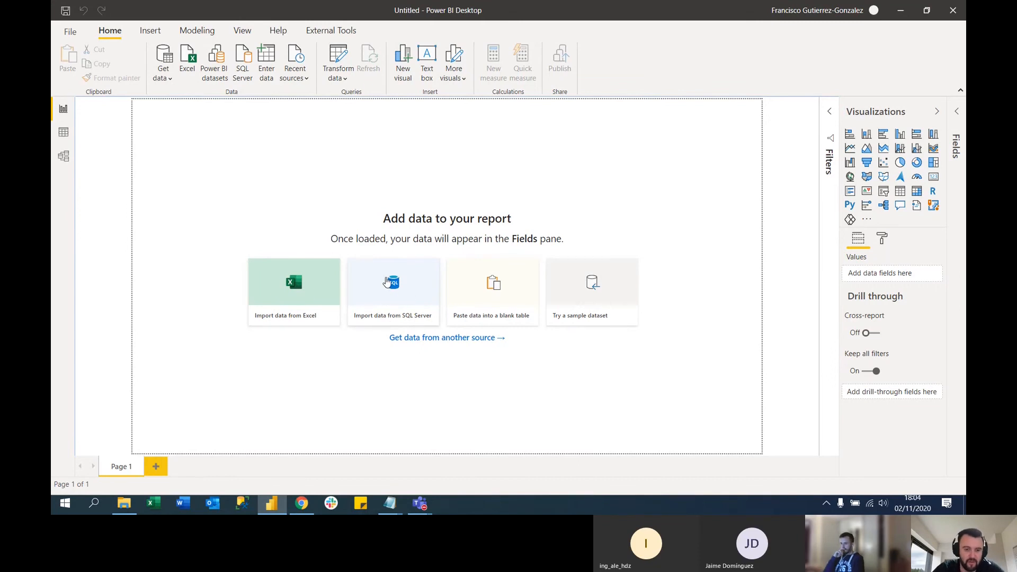
pyautogui.click(292, 286)
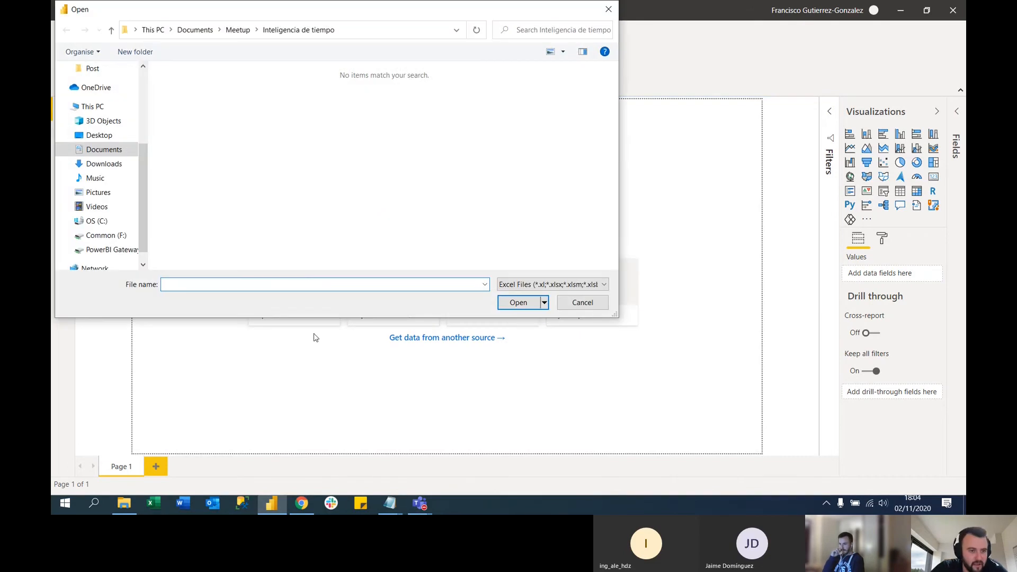
pyautogui.click(582, 301)
pyautogui.click(293, 297)
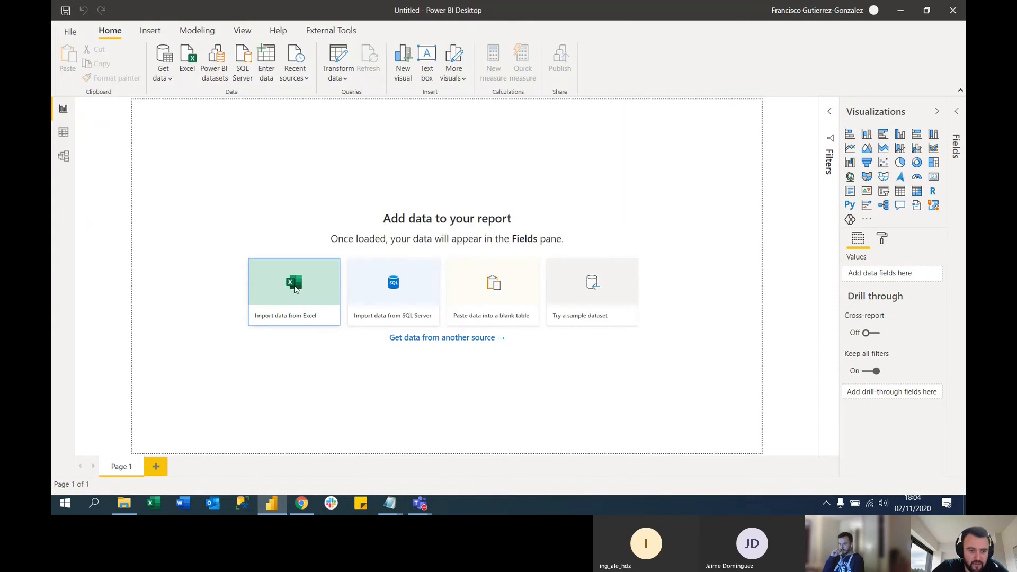
pyautogui.click(582, 302)
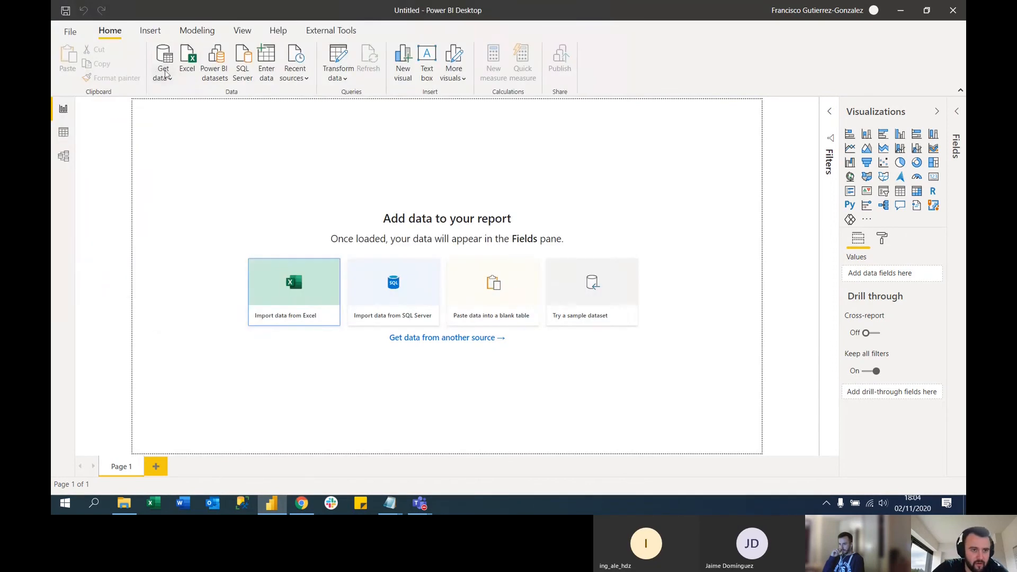
# Start importing data from an Excel source and browse to the Inteligencia de tiempo folder in Documents > Meetup
pyautogui.click(165, 75)
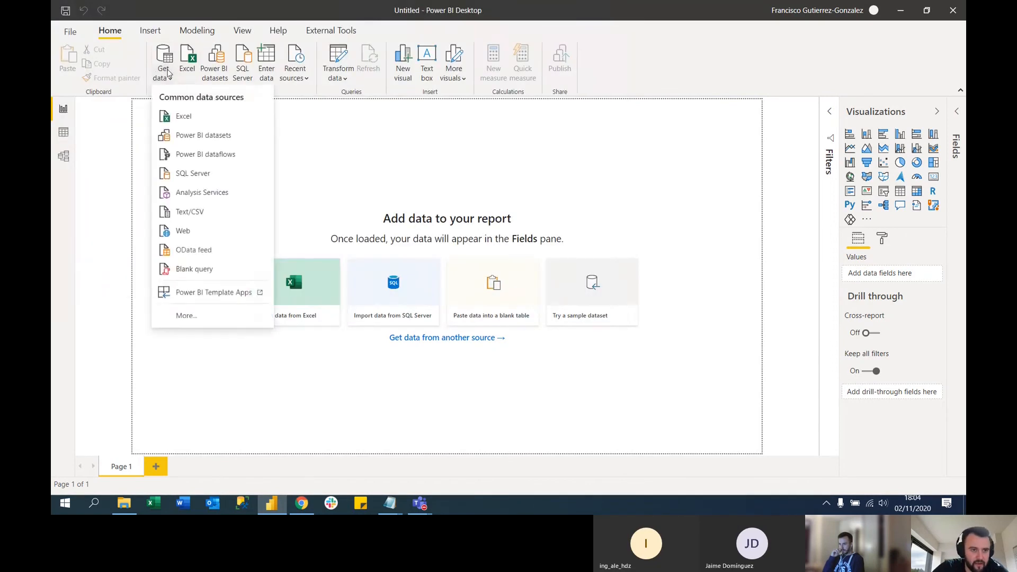
pyautogui.click(189, 121)
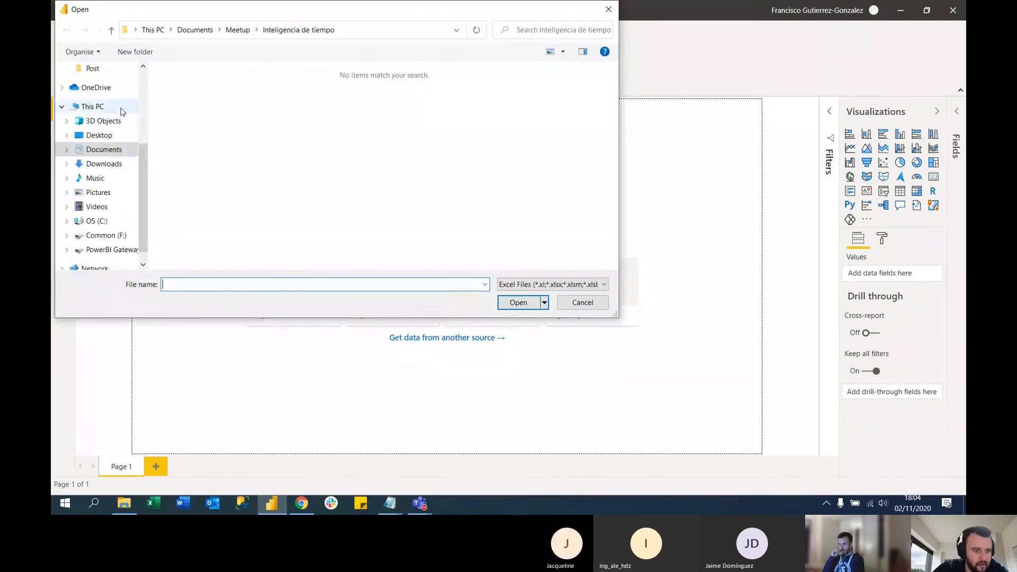
pyautogui.scroll(3, 100, 127)
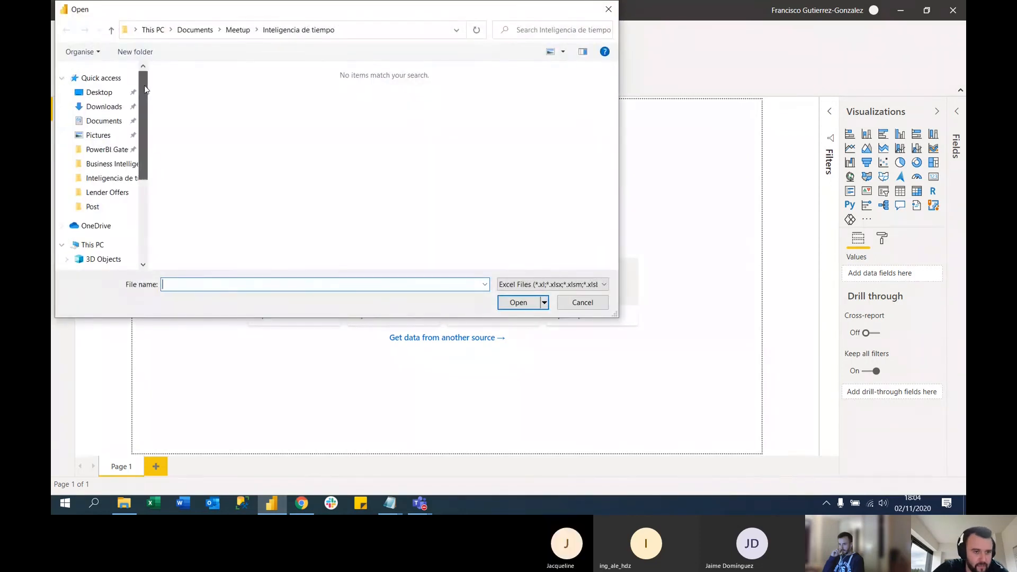
pyautogui.click(100, 123)
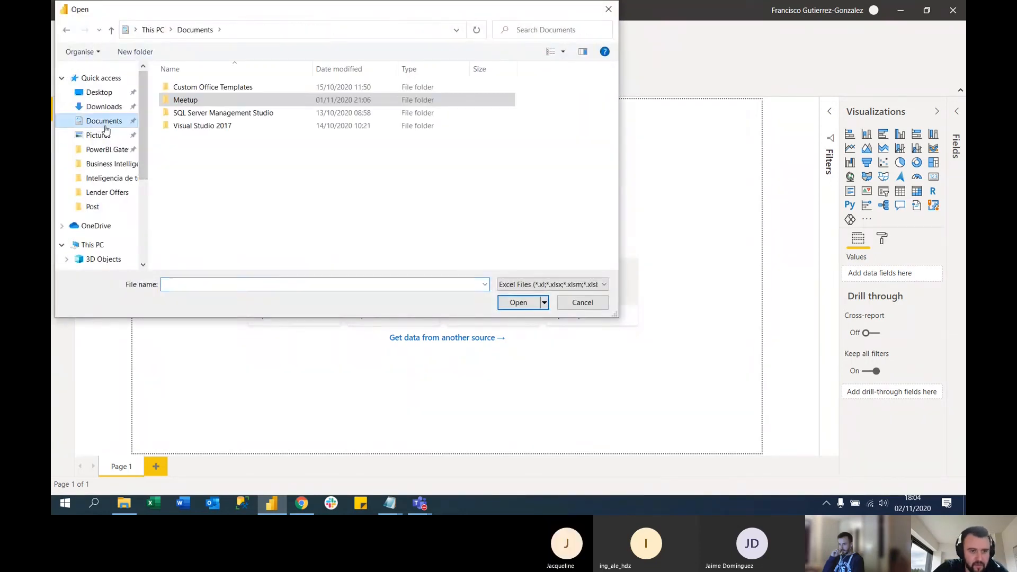
pyautogui.doubleClick(190, 101)
pyautogui.doubleClick(209, 102)
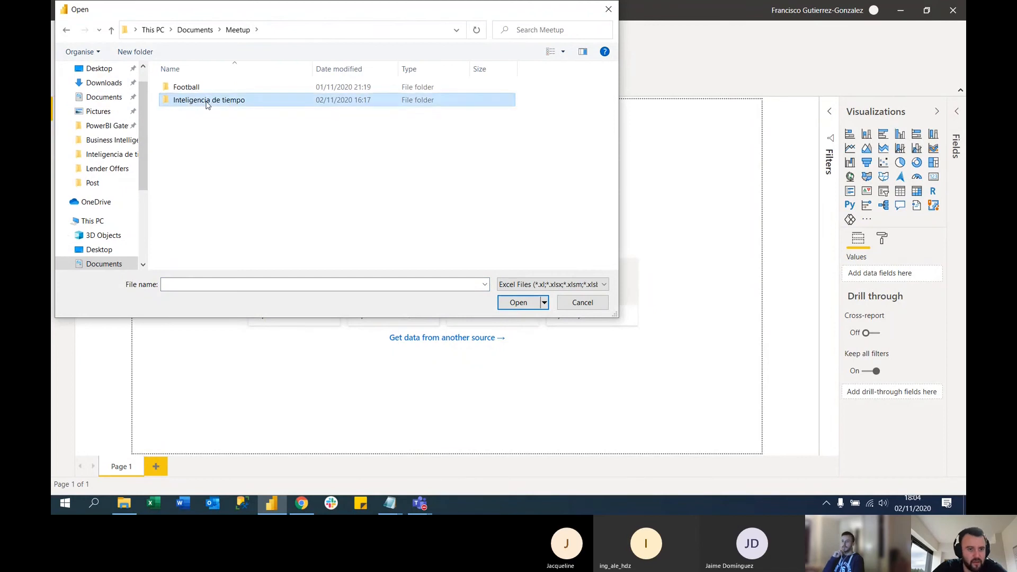
# Show all file types, choose data.csv and open it in Power Query Editor for transformation
pyautogui.click(603, 284)
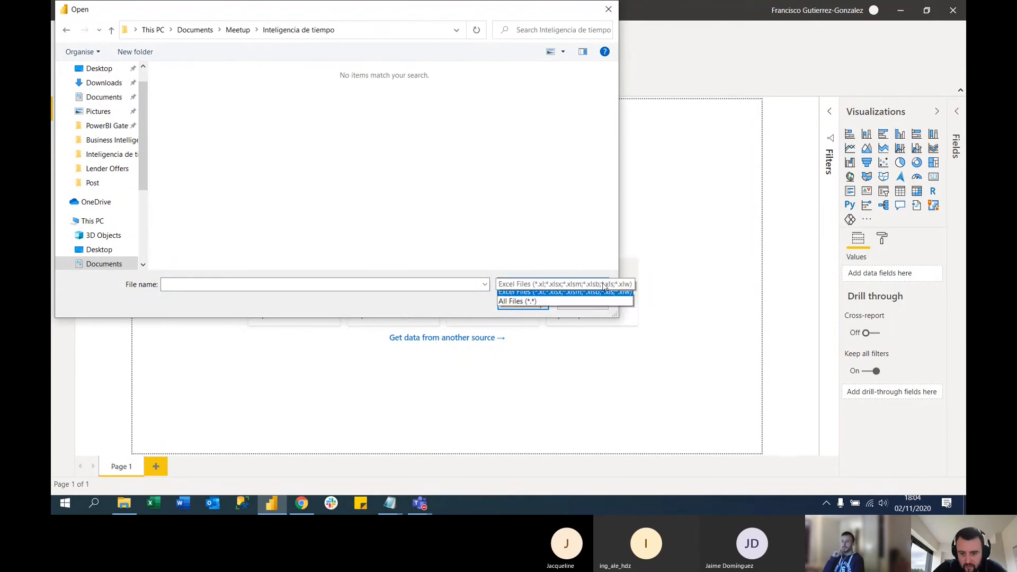
pyautogui.click(571, 307)
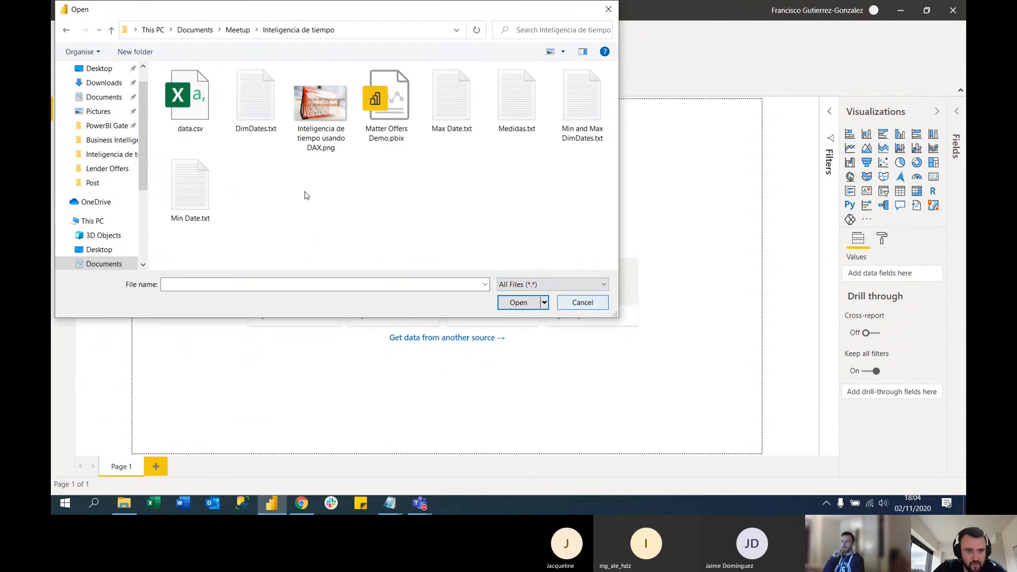
pyautogui.doubleClick(191, 102)
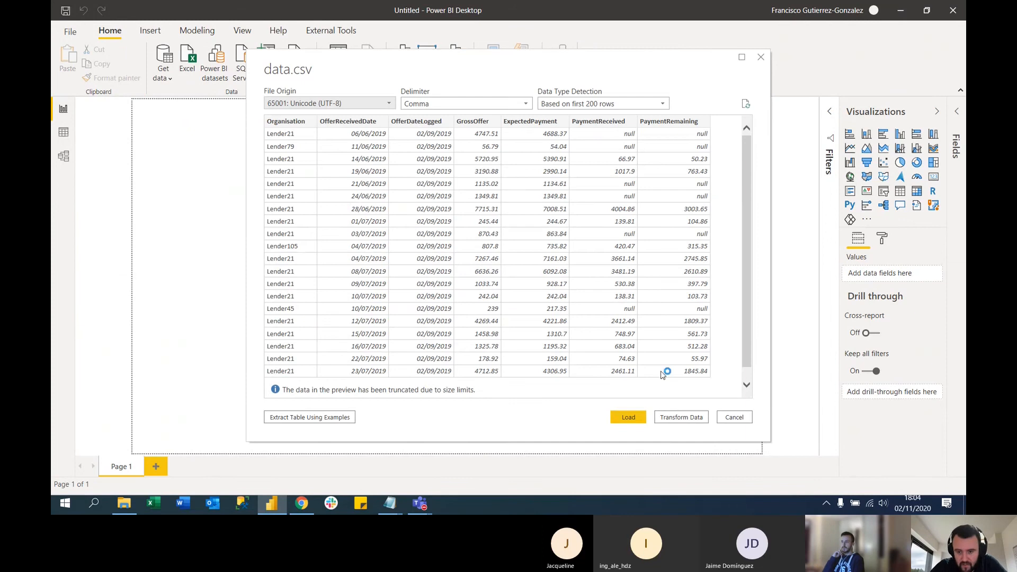
pyautogui.click(681, 418)
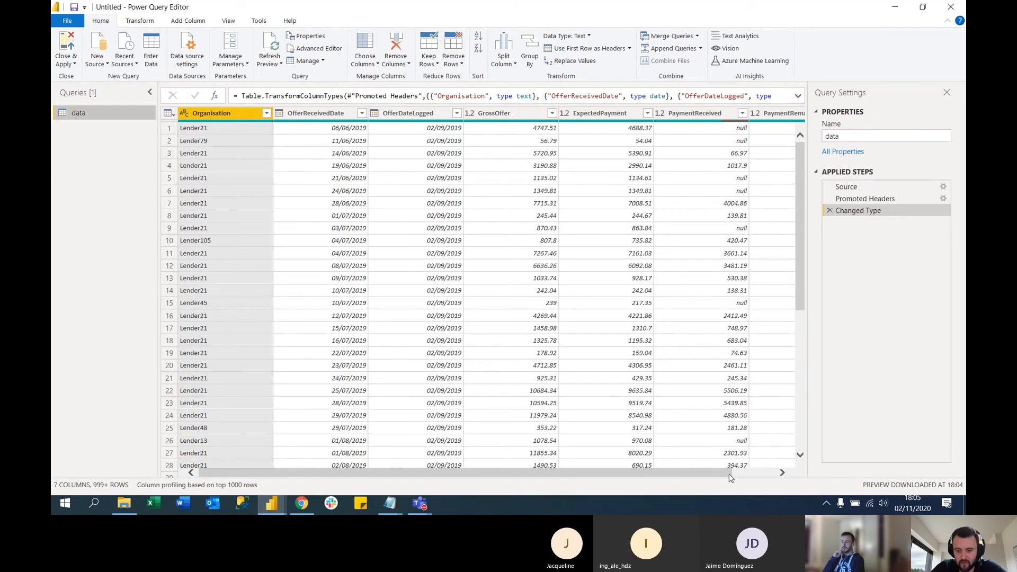
pyautogui.moveTo(729, 475); pyautogui.dragTo(771, 475)
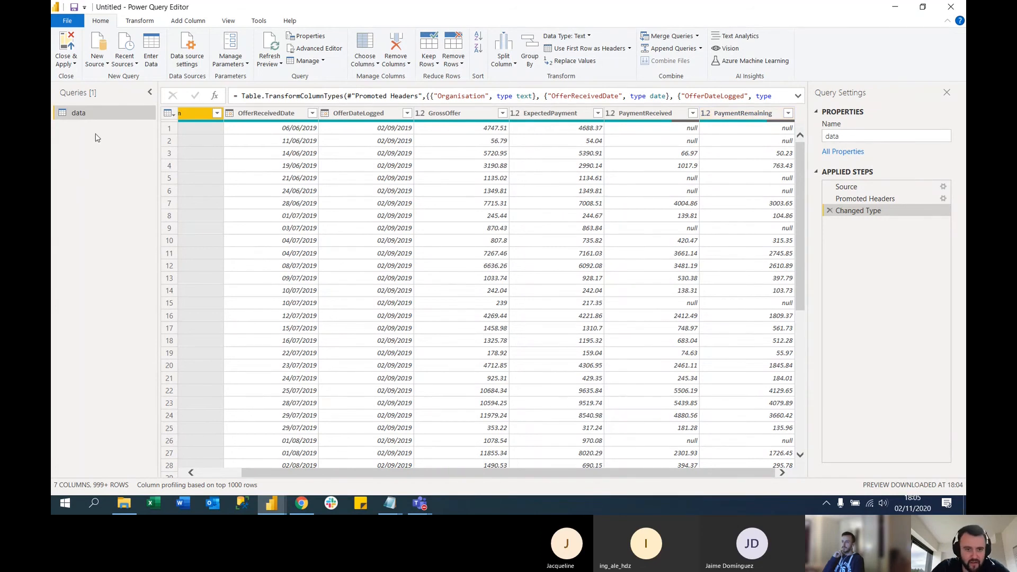
# Create a blank query alongside the data query and open its code in the Advanced Editor
pyautogui.rightClick(87, 149)
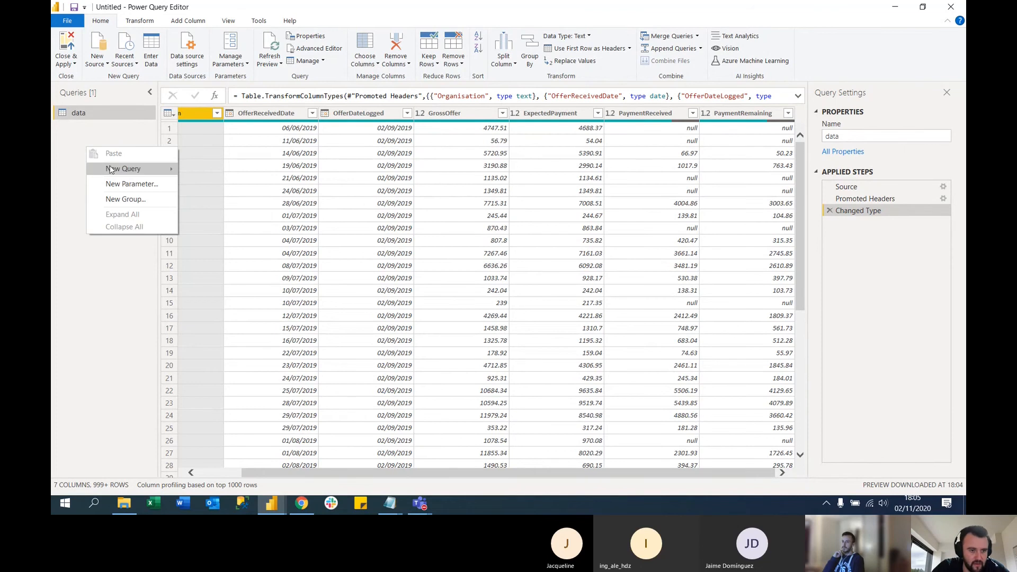
pyautogui.moveTo(140, 174)
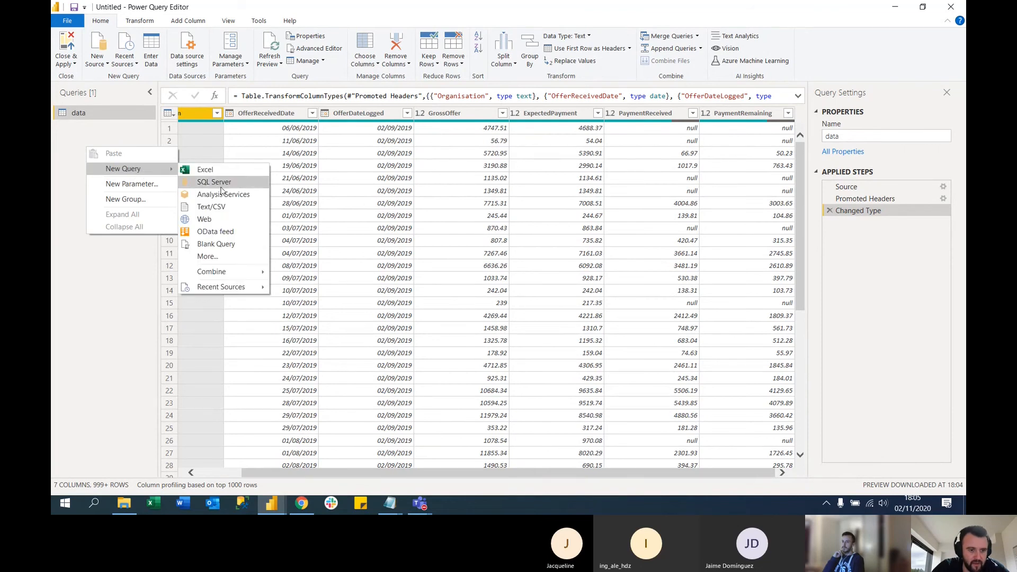
pyautogui.click(217, 244)
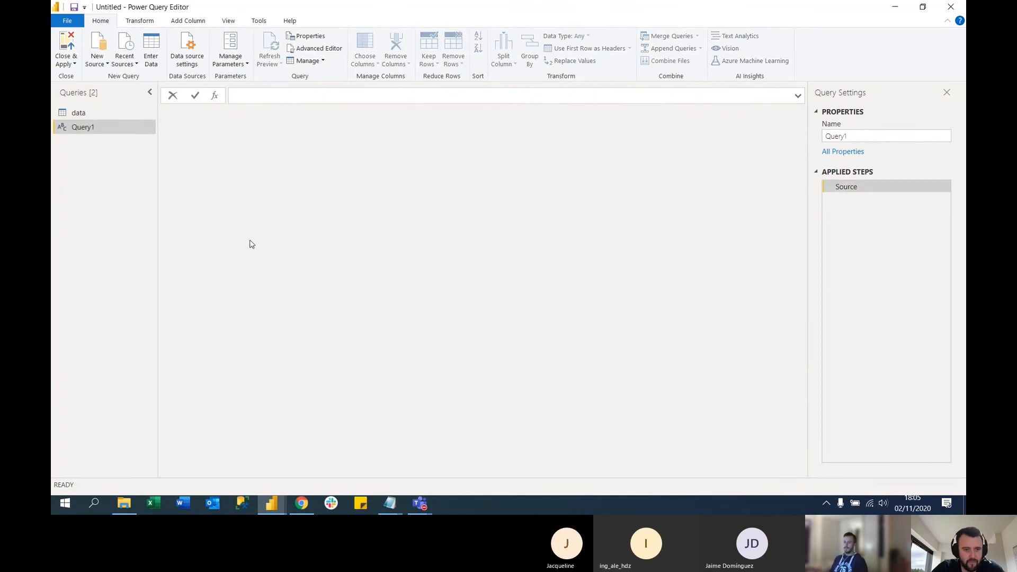
pyautogui.click(332, 51)
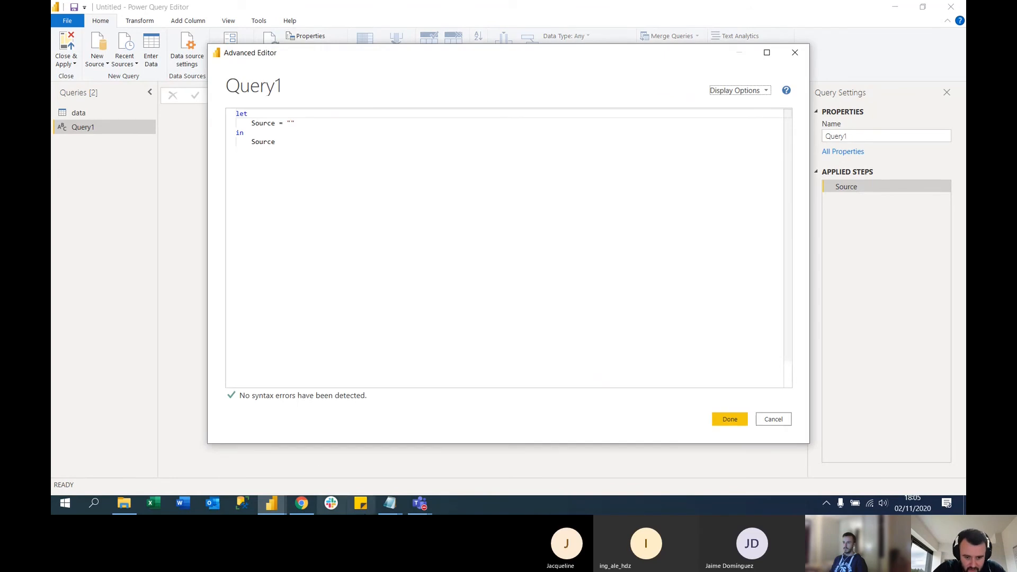
# Switch to DimDates.txt in Notepad, look through the date table script, and copy all of its code
pyautogui.click(393, 506)
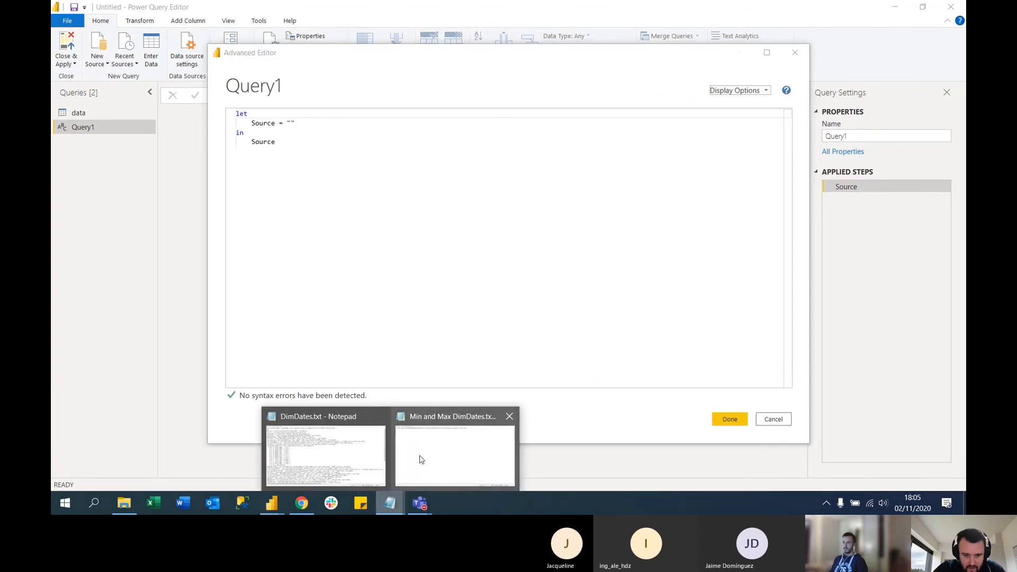
pyautogui.click(370, 449)
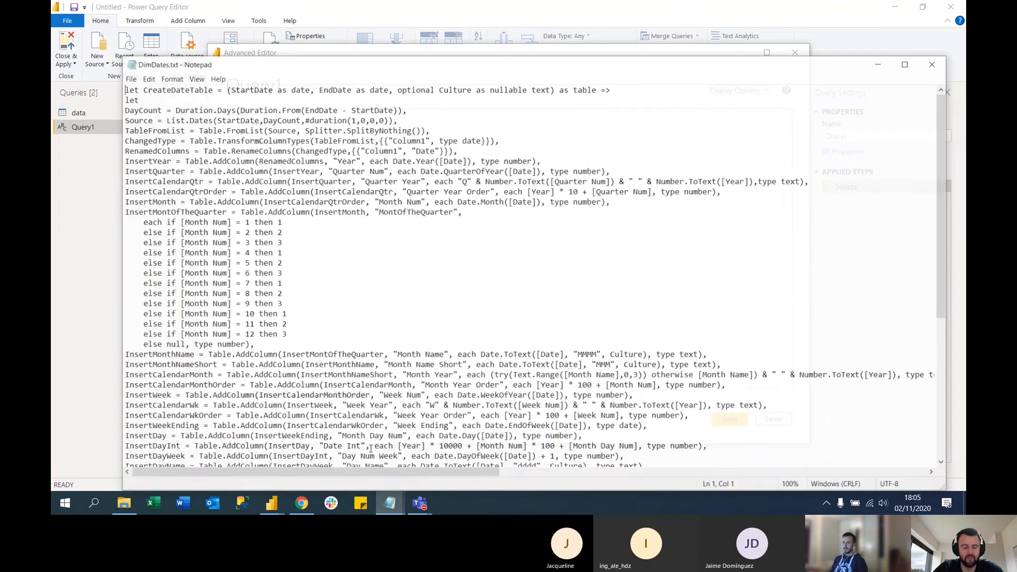
pyautogui.click(456, 169)
pyautogui.scroll(-7, 457, 169)
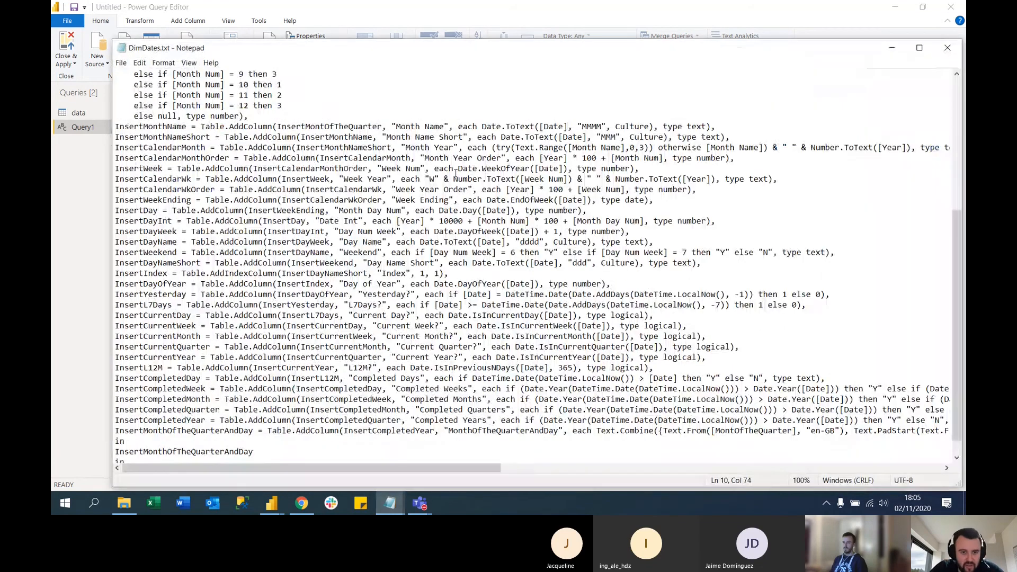
pyautogui.scroll(7, 456, 172)
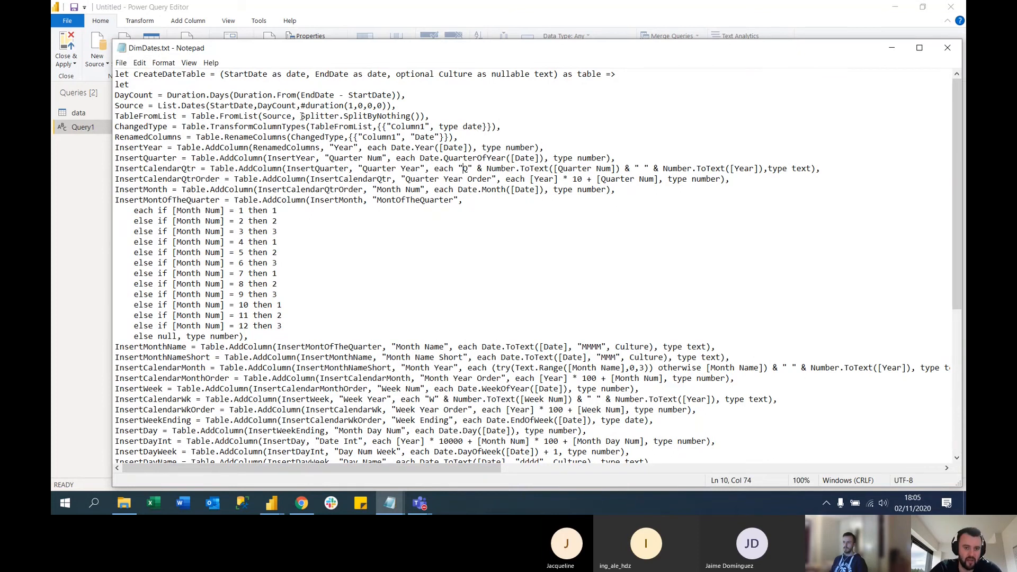
pyautogui.scroll(-8, 319, 127)
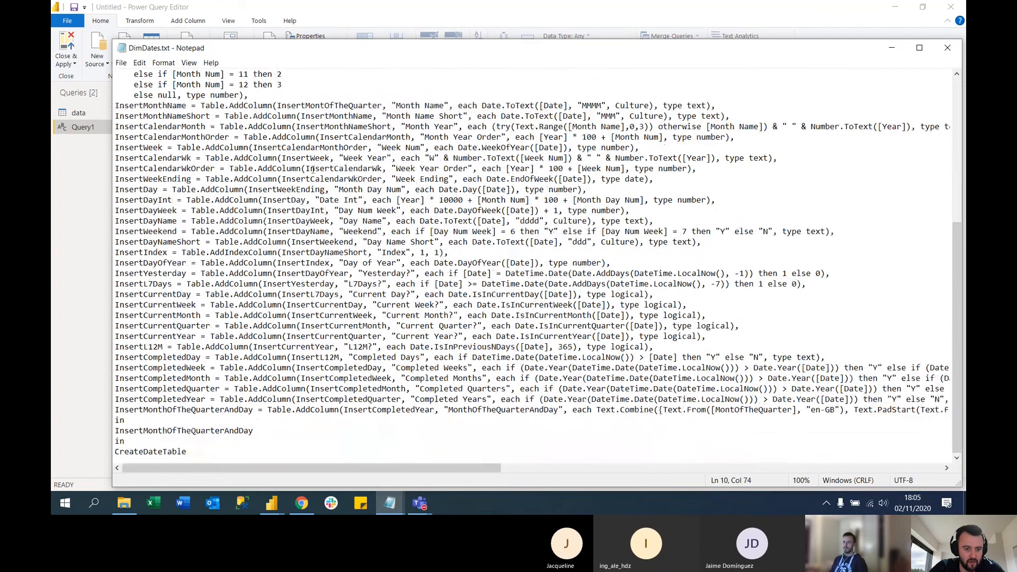
pyautogui.click(339, 299)
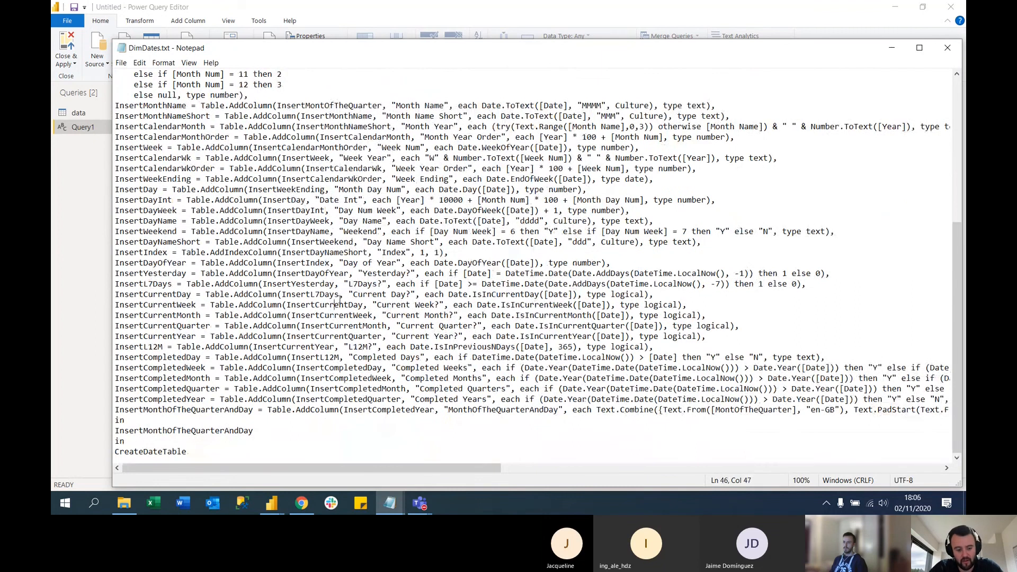
pyautogui.hotkey('ctrl', 'a')
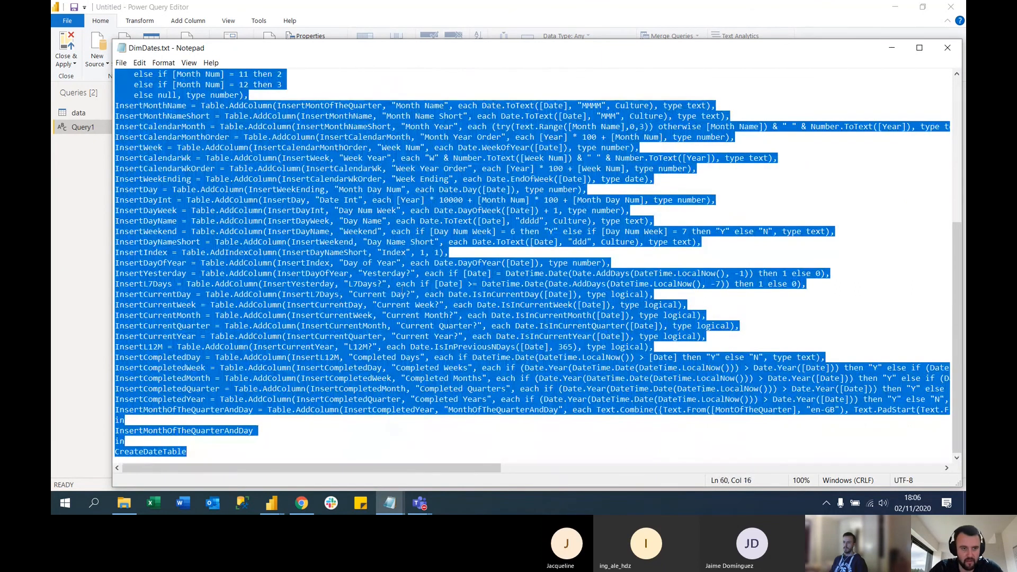
pyautogui.click(310, 232)
pyautogui.hotkey('ctrl', 'a')
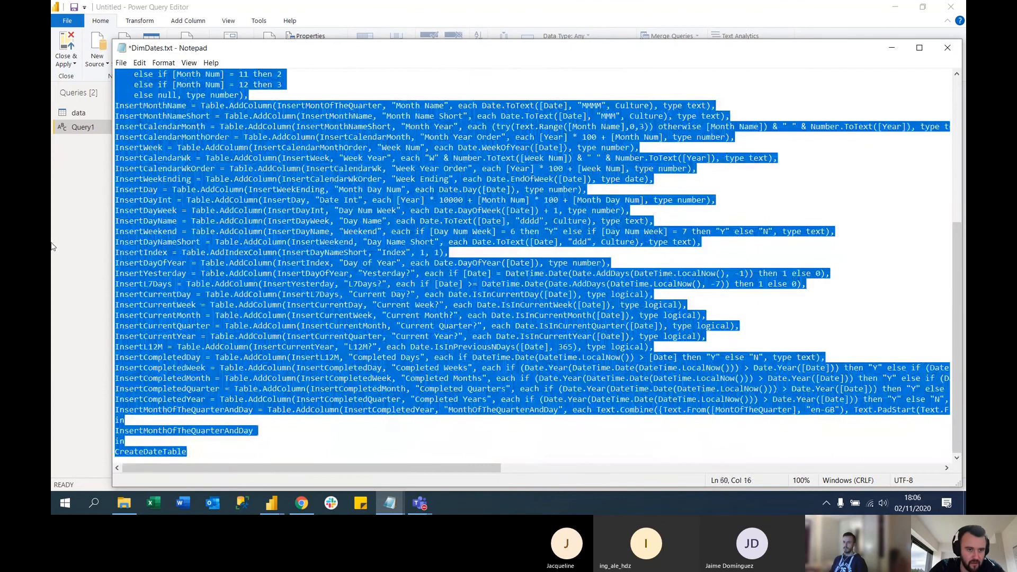
# Back in Power Query's Advanced Editor, replace all of Query1's code with the copied CreateDateTable script and apply it
pyautogui.hotkey('alt', 'Tab')
pyautogui.hotkey('ctrl', 'a')
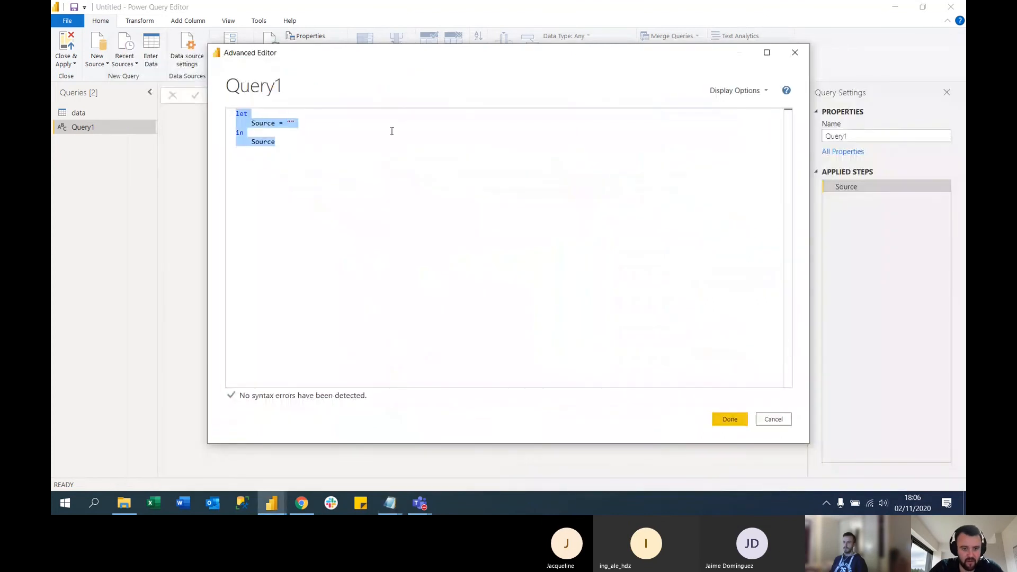
pyautogui.hotkey('ctrl', 'v')
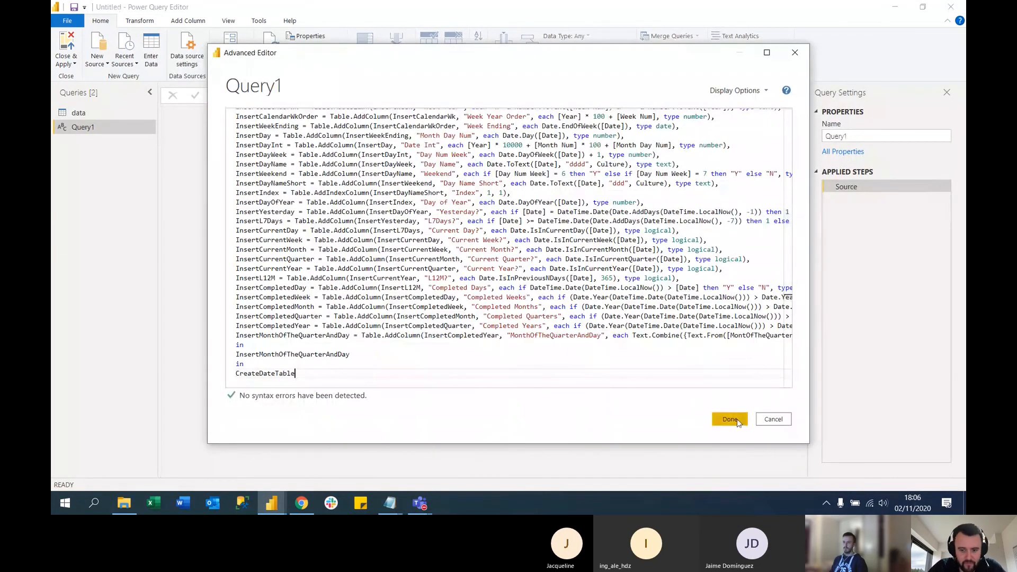
pyautogui.click(731, 419)
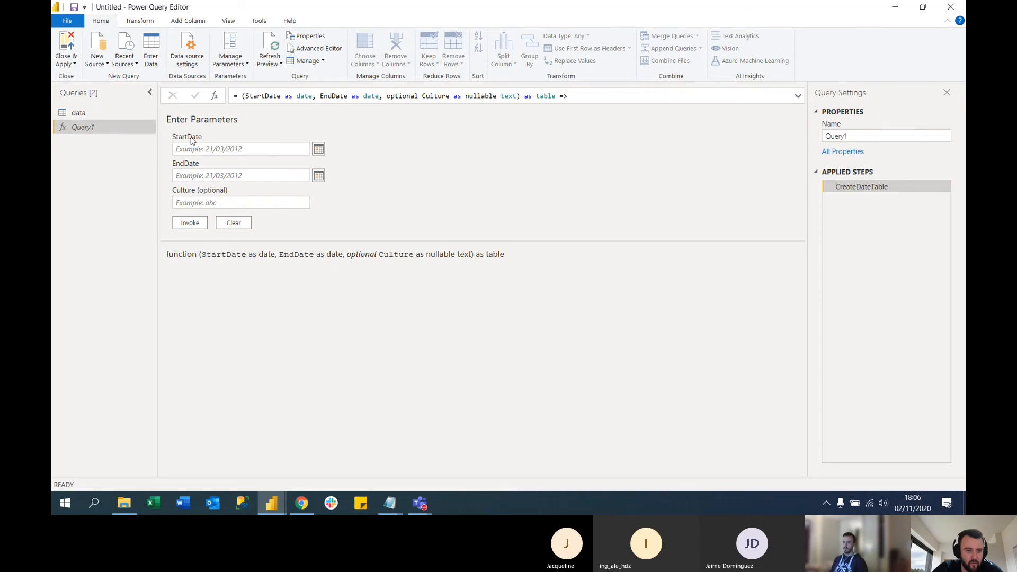
# Invoke the date table function with StartDate 12/11/2020 and EndDate 27/11/2020, leaving Culture empty
pyautogui.click(318, 149)
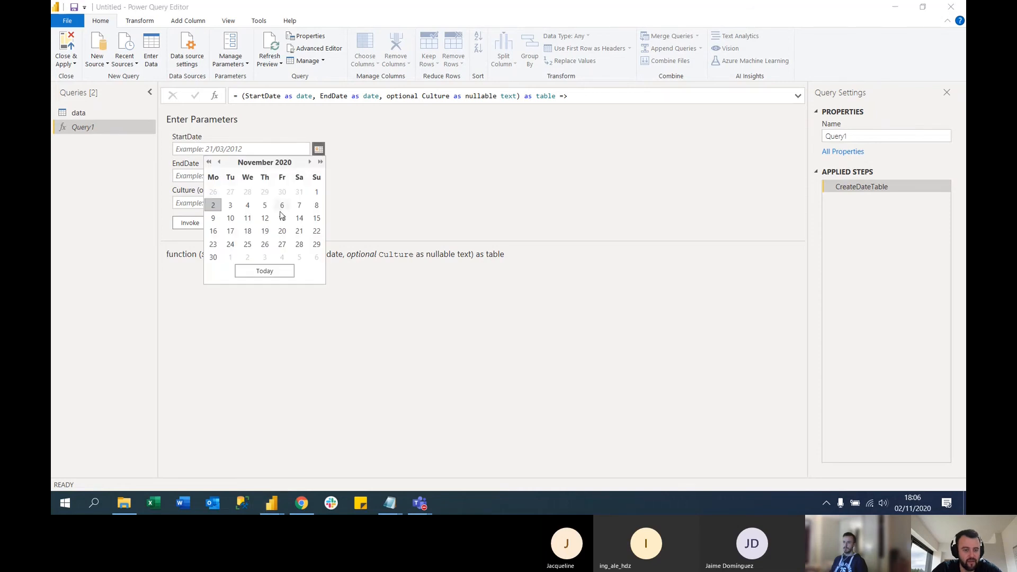
pyautogui.click(264, 217)
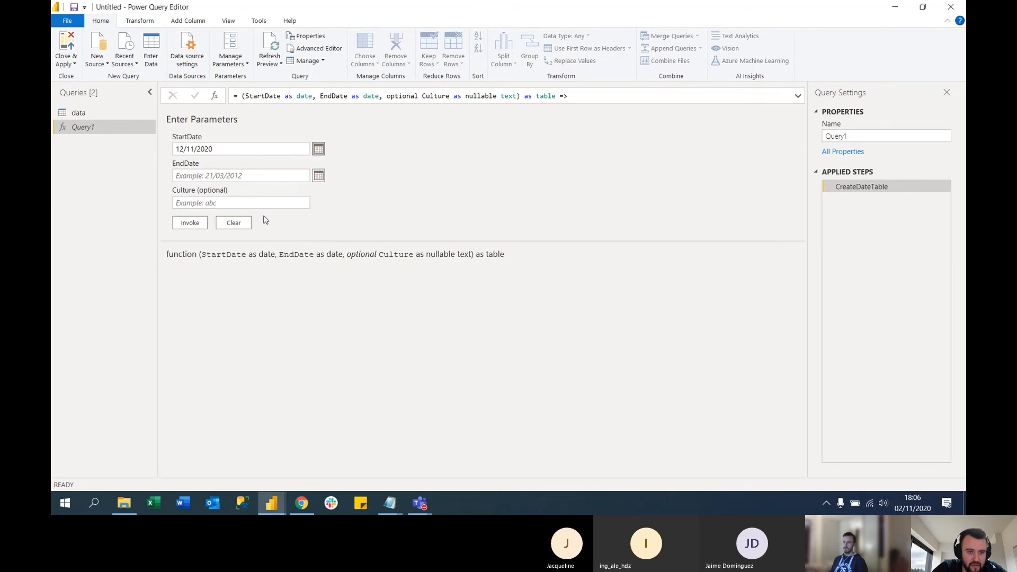
pyautogui.click(318, 176)
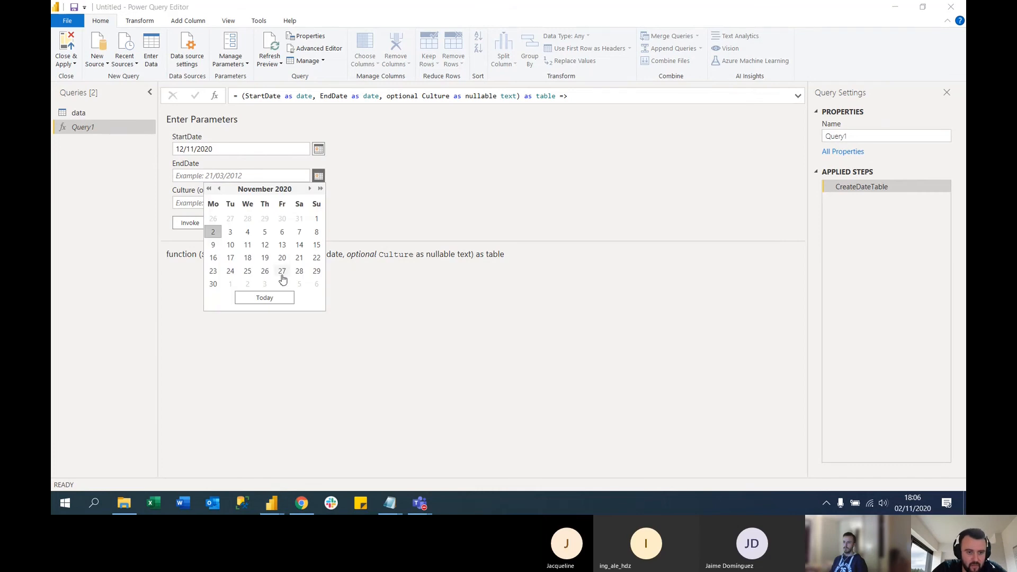
pyautogui.click(282, 270)
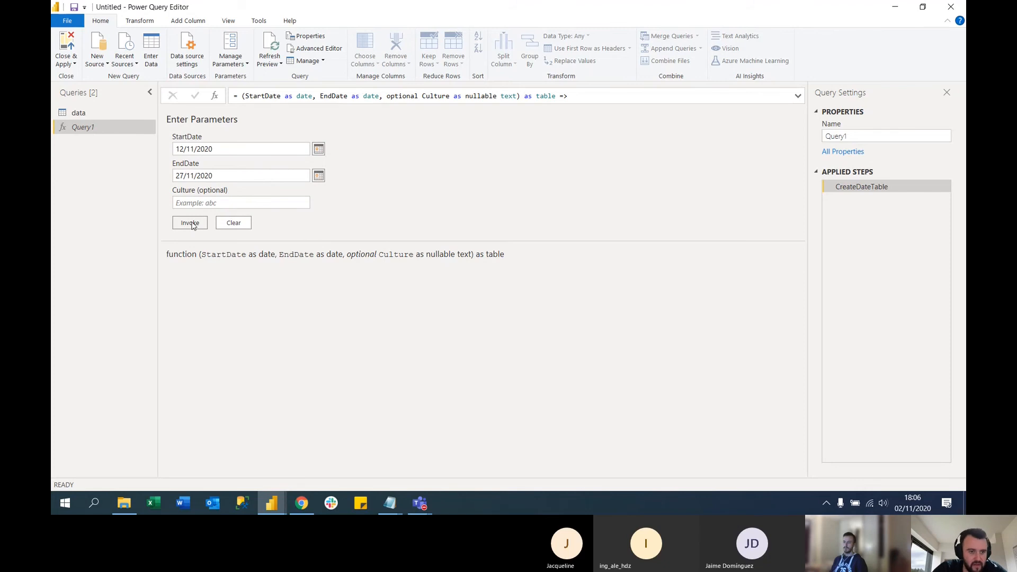
pyautogui.click(193, 223)
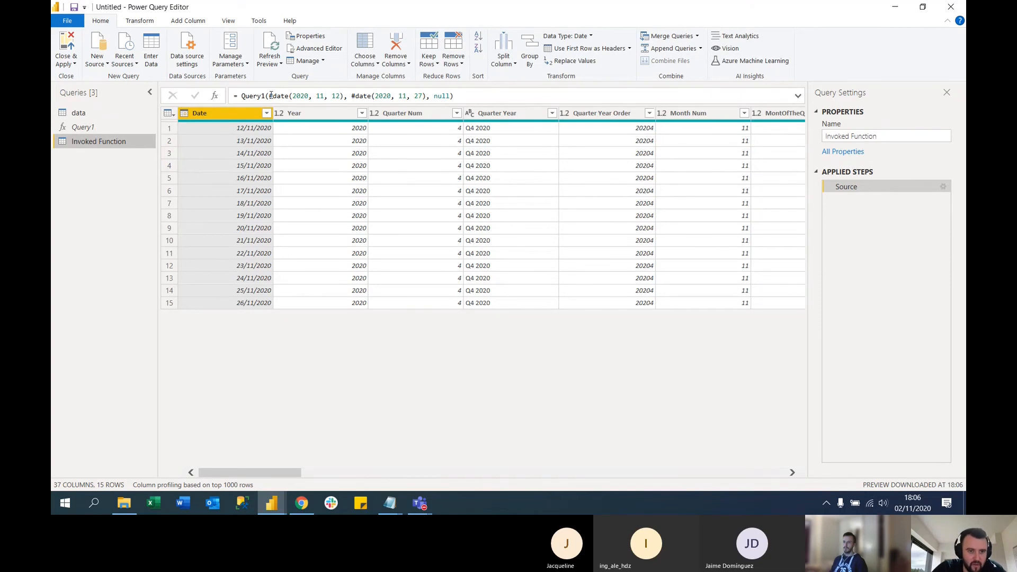
# Examine the start date argument in the invoked function's formula and the OfferReceivedDate column in the data query
pyautogui.moveTo(270, 96); pyautogui.dragTo(349, 96)
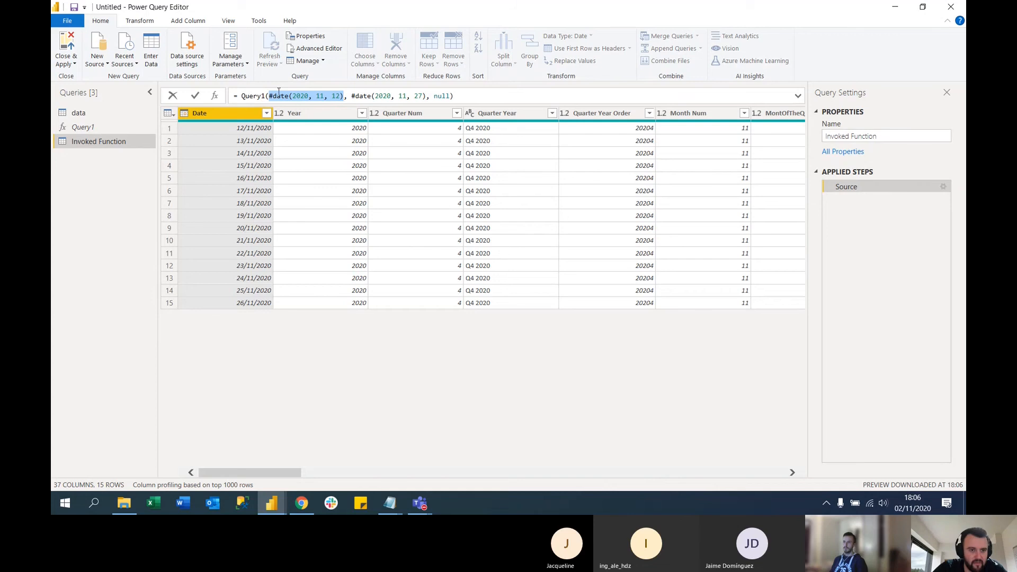
pyautogui.click(79, 113)
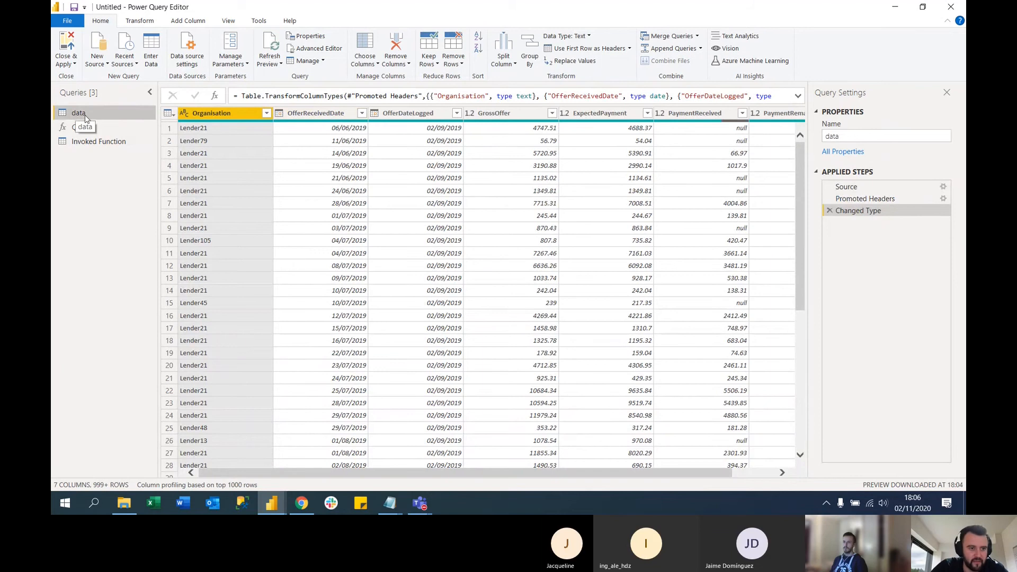
pyautogui.click(332, 113)
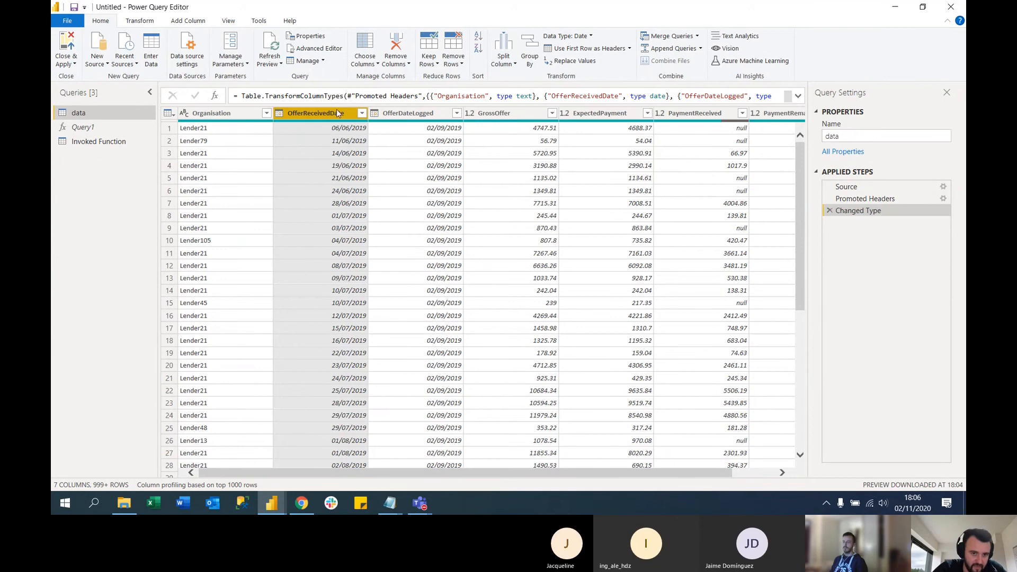
# In the Invoked Function query's formula, replace the fixed start date with the List.Min function
pyautogui.click(91, 142)
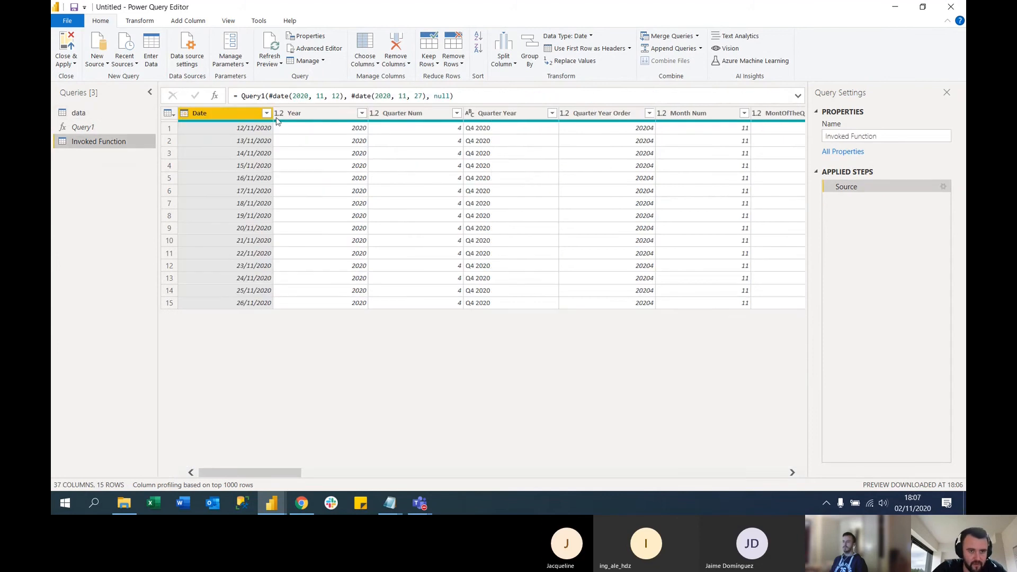
pyautogui.moveTo(270, 95); pyautogui.dragTo(345, 95)
pyautogui.press('Delete')
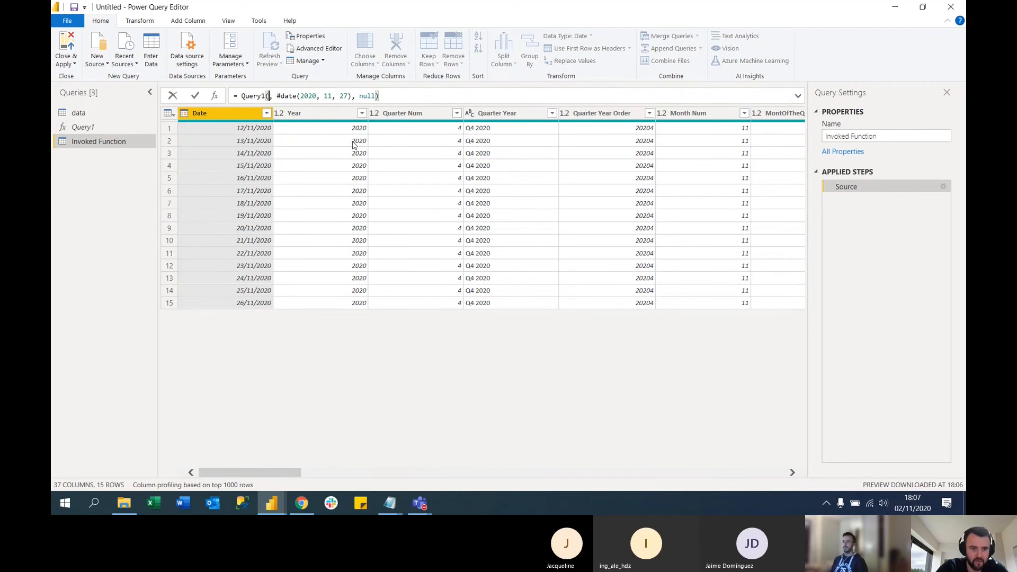
pyautogui.write('list')
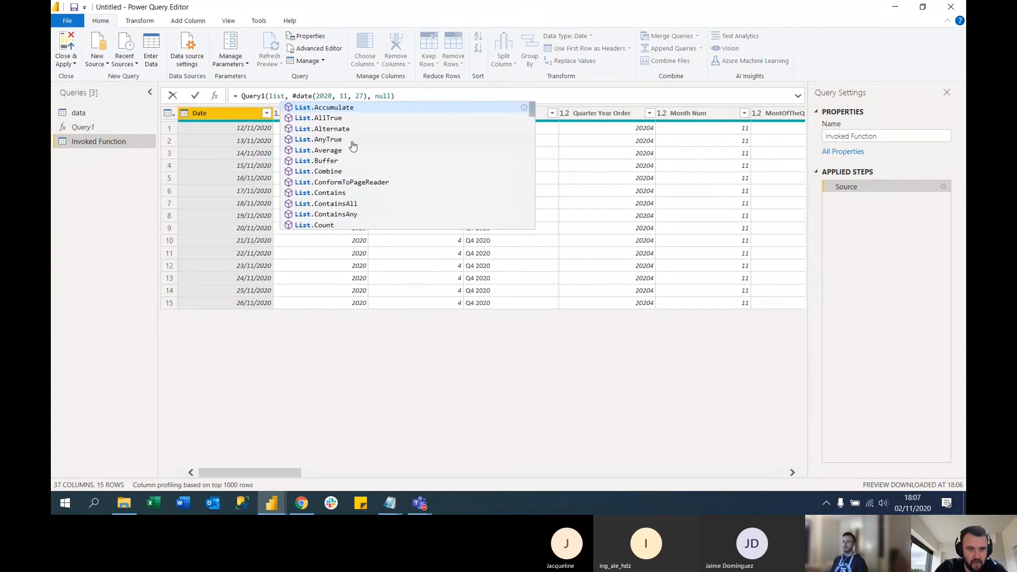
pyautogui.write('.min')
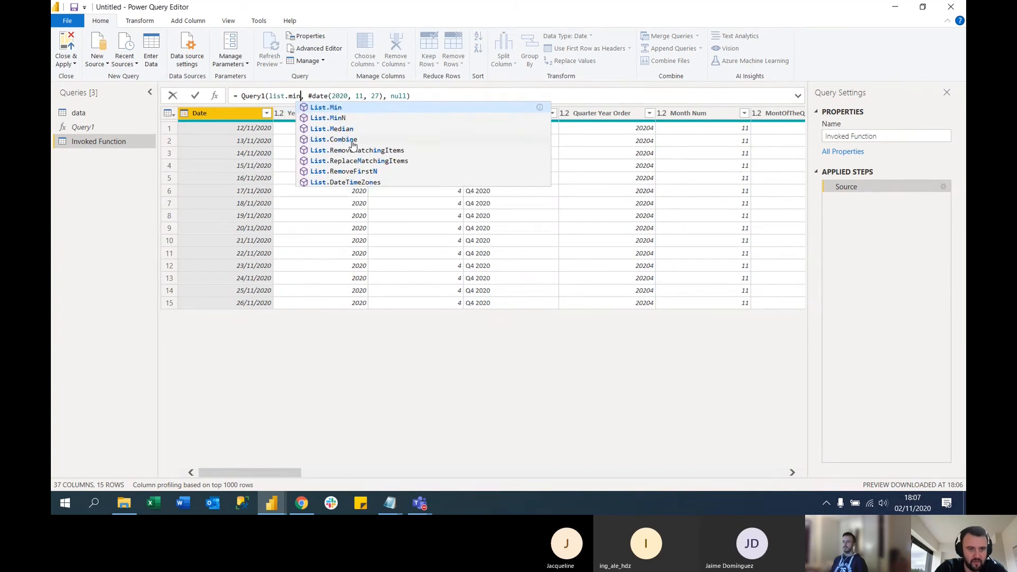
pyautogui.press('Tab')
pyautogui.write('(')
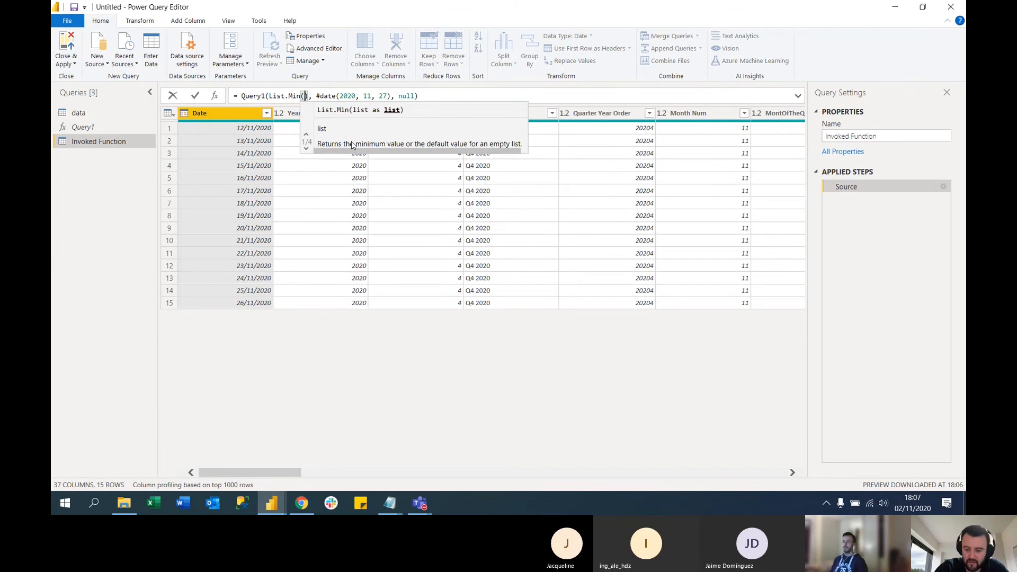
pyautogui.write('data')
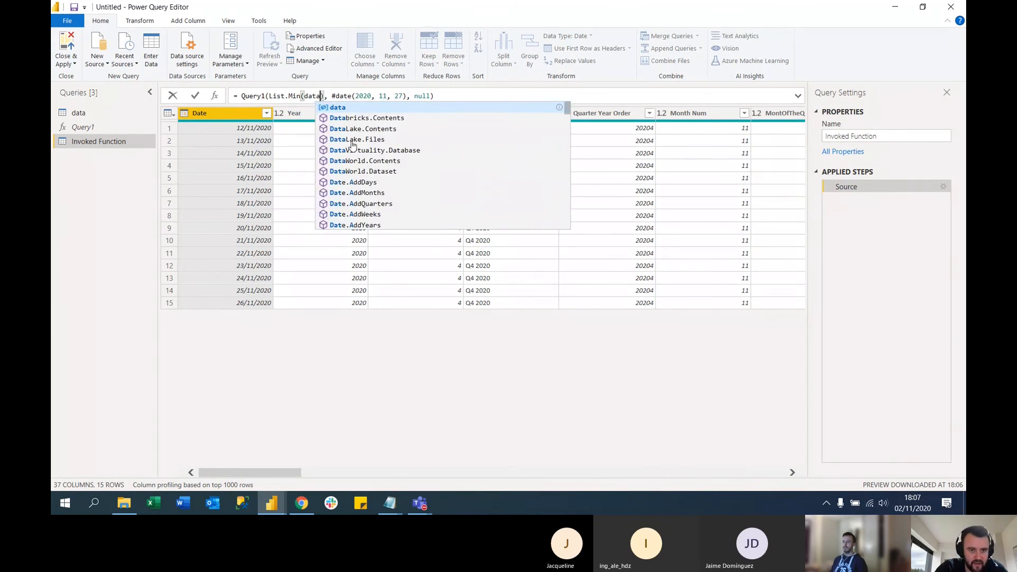
pyautogui.write('[')
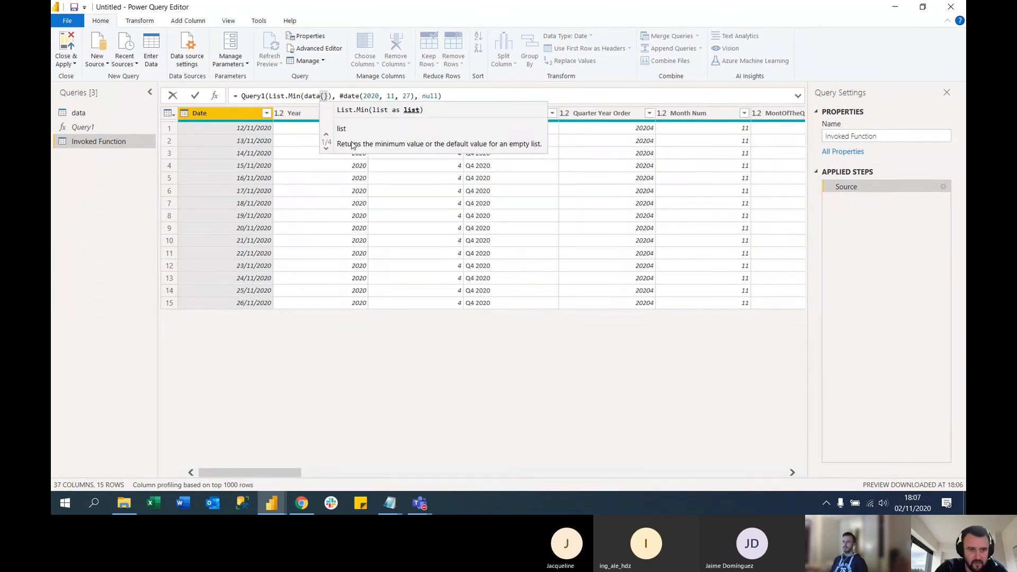
# Enter data[OfferReceivedReceived] as the argument of List.Min and apply the formula
pyautogui.press('BackSpace')
pyautogui.write('[OfferR')
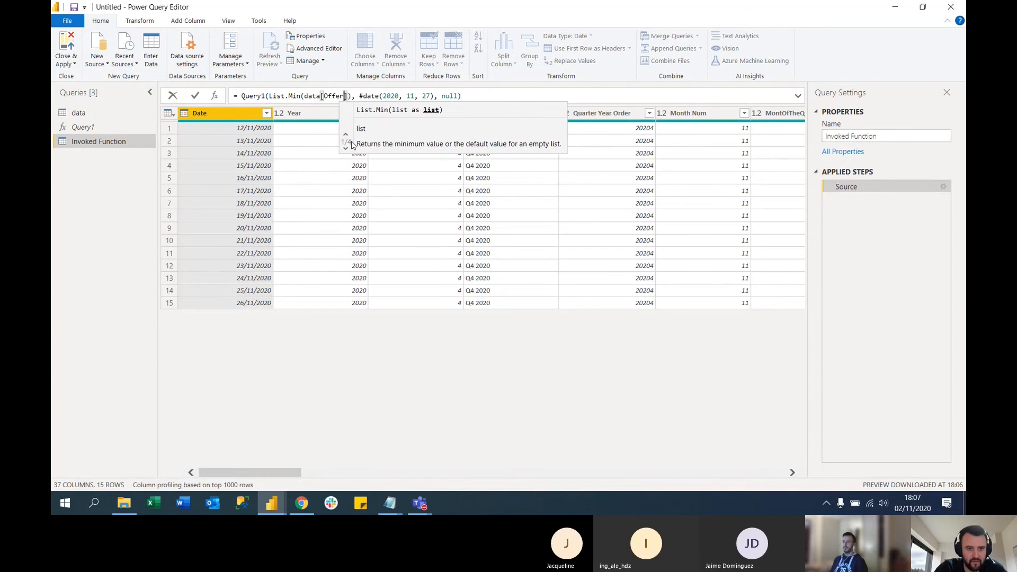
pyautogui.write('eceived')
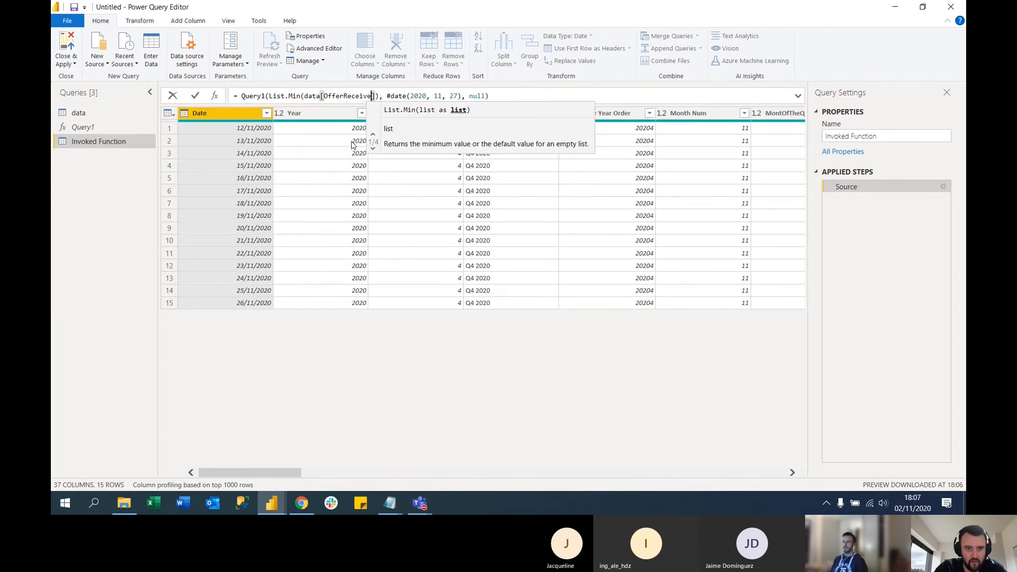
pyautogui.write('Received')
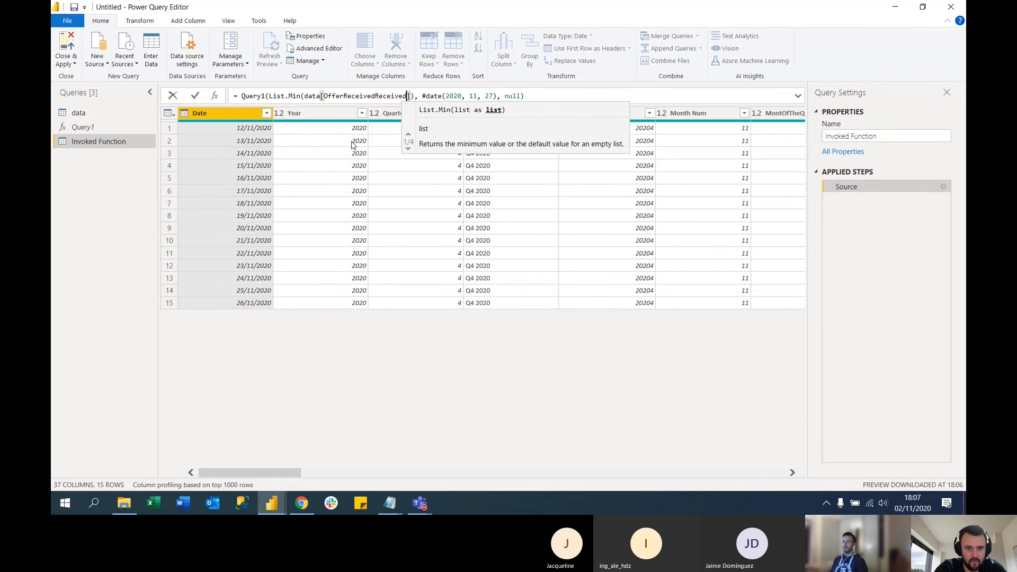
pyautogui.click(556, 94)
pyautogui.press('Return')
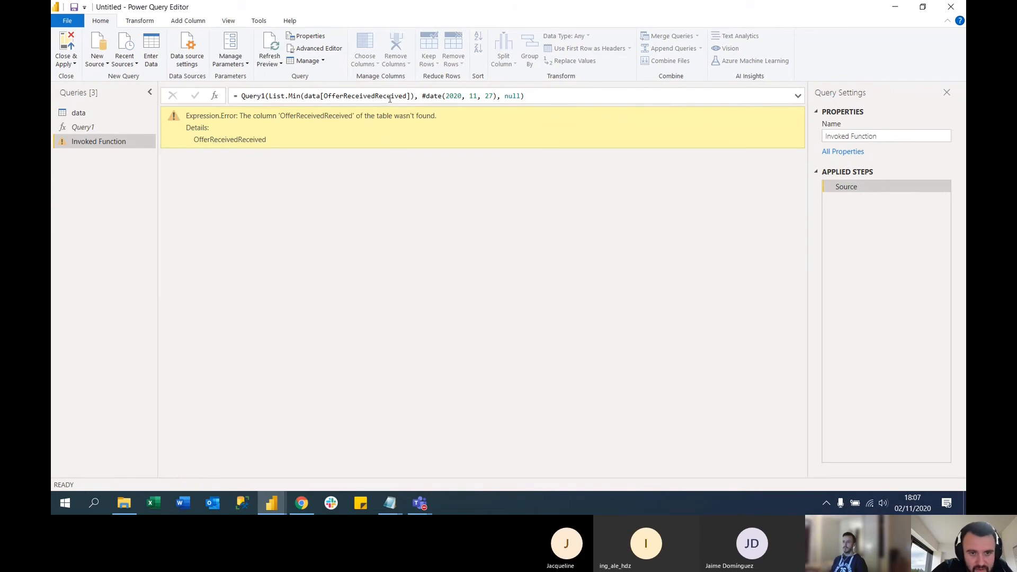
# Check the date column's name in the data query and correct the List.Min argument to data[OfferReceivedDate]
pyautogui.click(375, 95)
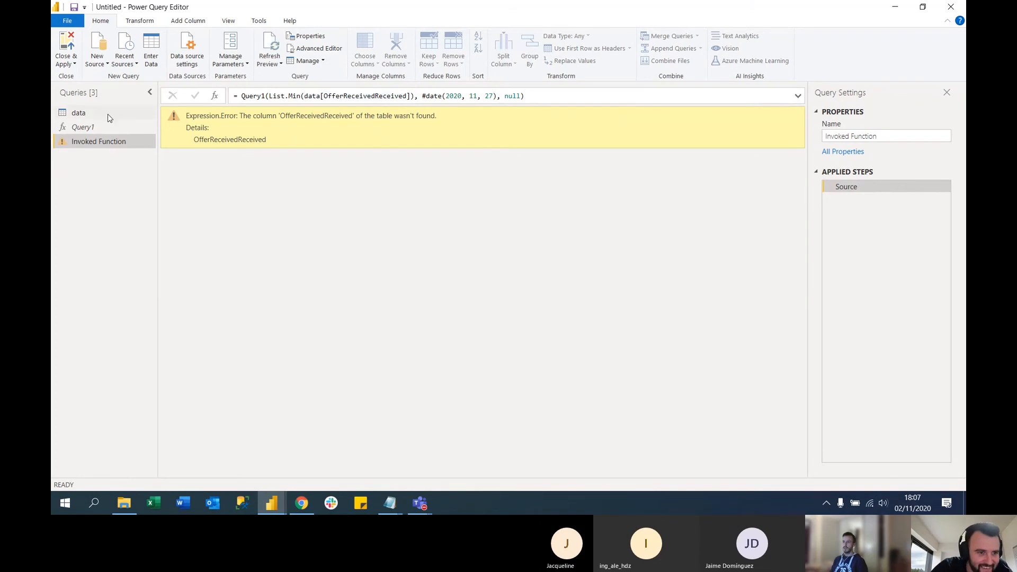
pyautogui.click(89, 114)
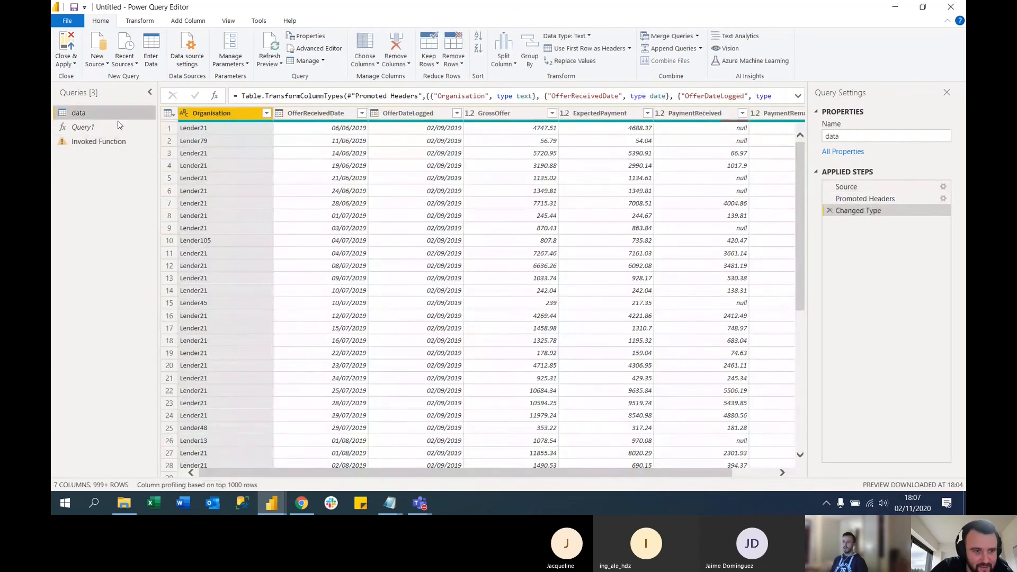
pyautogui.click(106, 142)
pyautogui.click(339, 103)
pyautogui.click(355, 97)
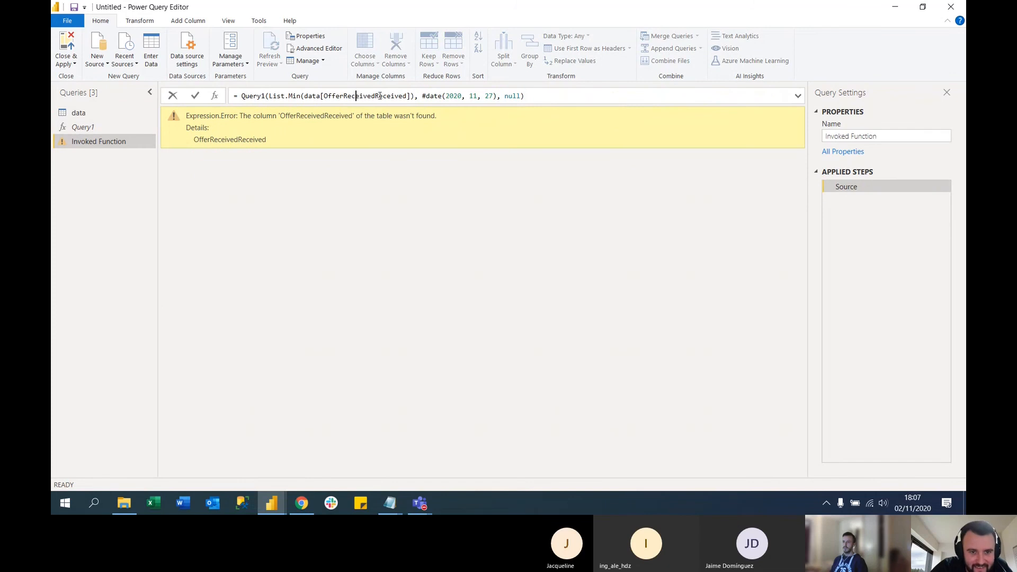
pyautogui.moveTo(375, 96); pyautogui.dragTo(410, 96)
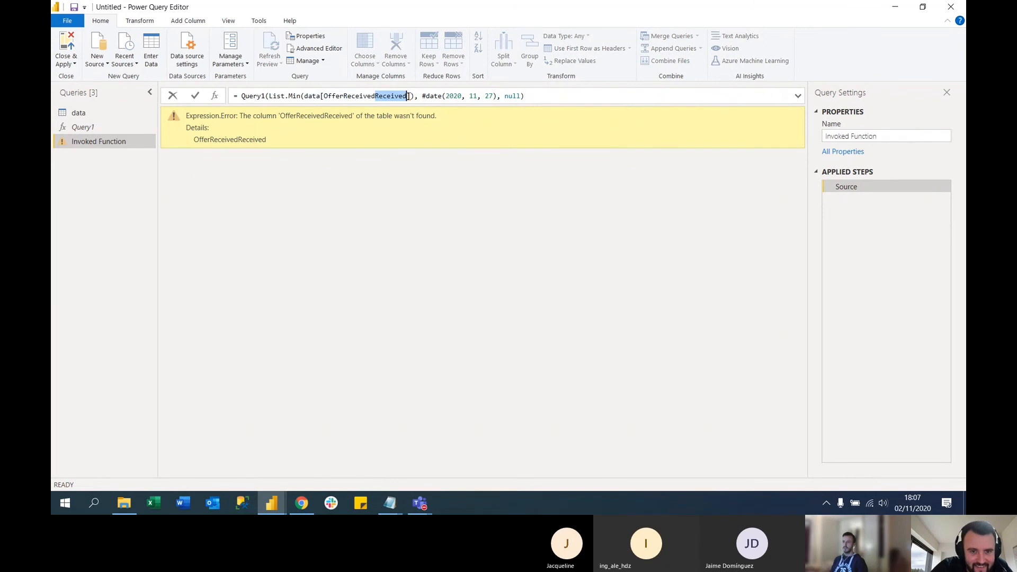
pyautogui.write('Date')
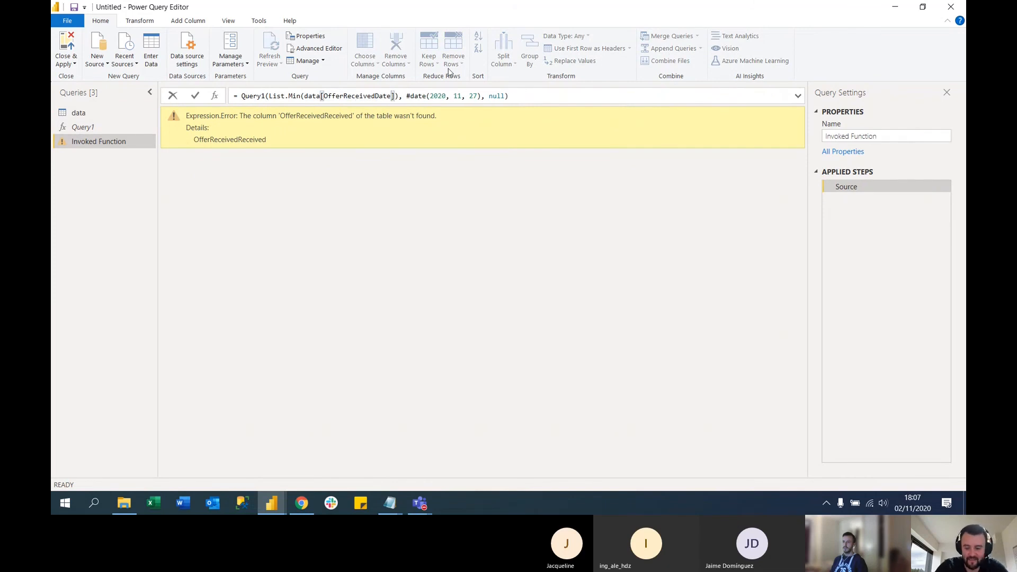
# Apply the invoked function's formula with List.Min(data[OfferReceivedDate]) as the start date
pyautogui.click(549, 95)
pyautogui.press('Return')
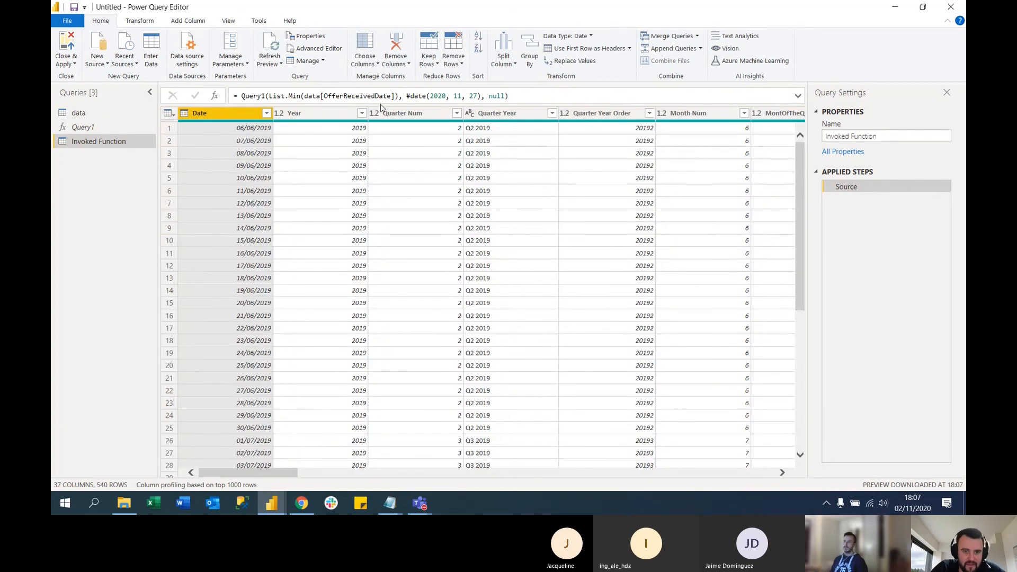
# Copy the expression DateTime.Date(Date.AddDays(DateTimeZone.LocalNow(), 1)) from Min and Max DimDates.txt in Notepad and return to the Power Query Editor
pyautogui.moveTo(407, 96); pyautogui.dragTo(480, 96)
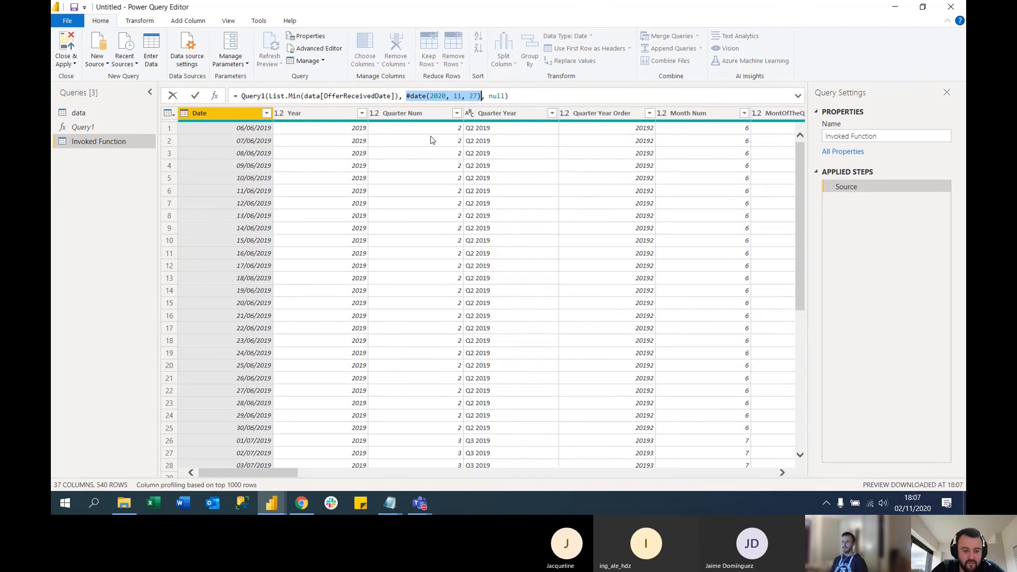
pyautogui.moveTo(390, 503)
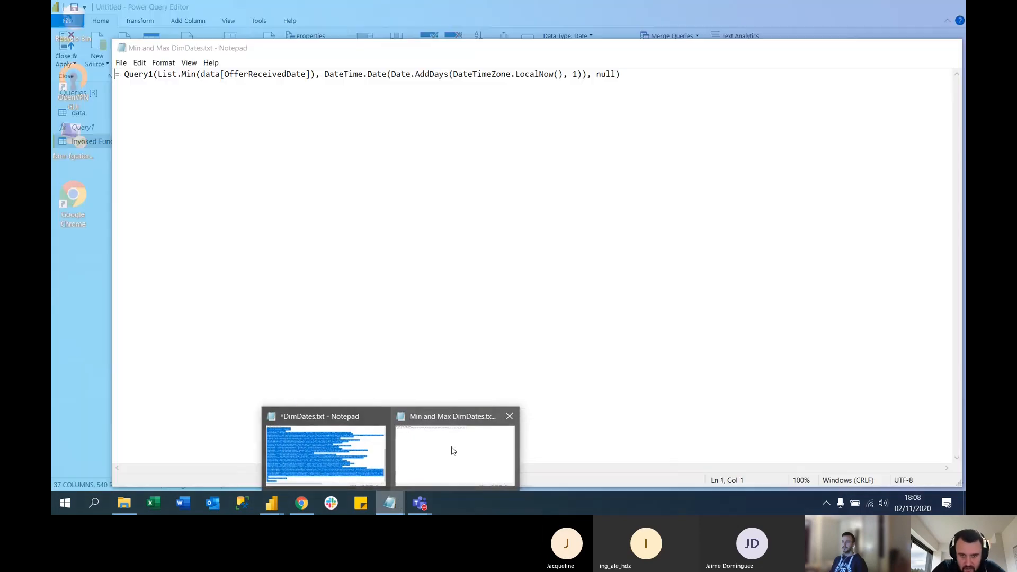
pyautogui.click(453, 451)
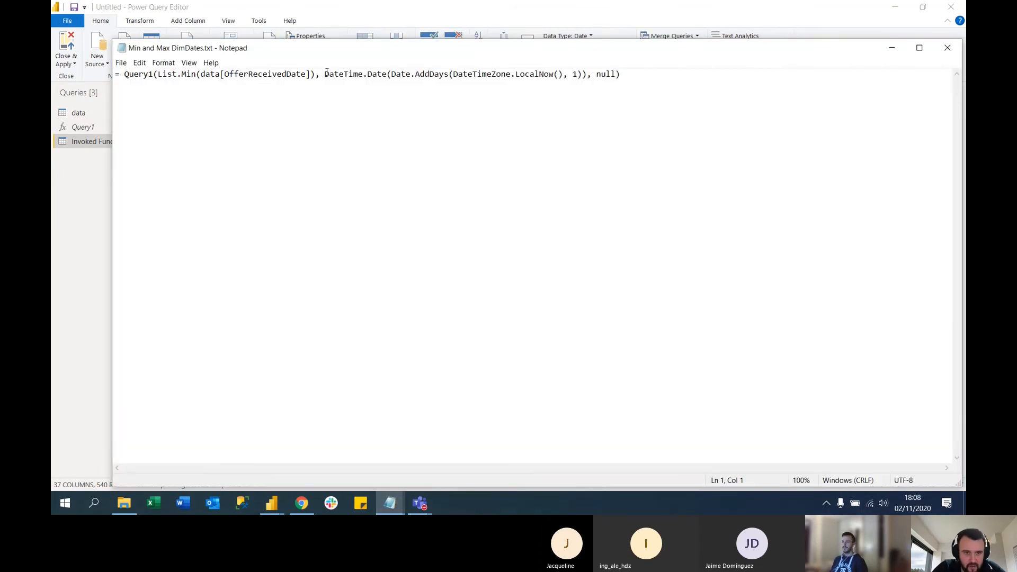
pyautogui.moveTo(325, 74); pyautogui.dragTo(587, 74)
pyautogui.hotkey('ctrl', 'c')
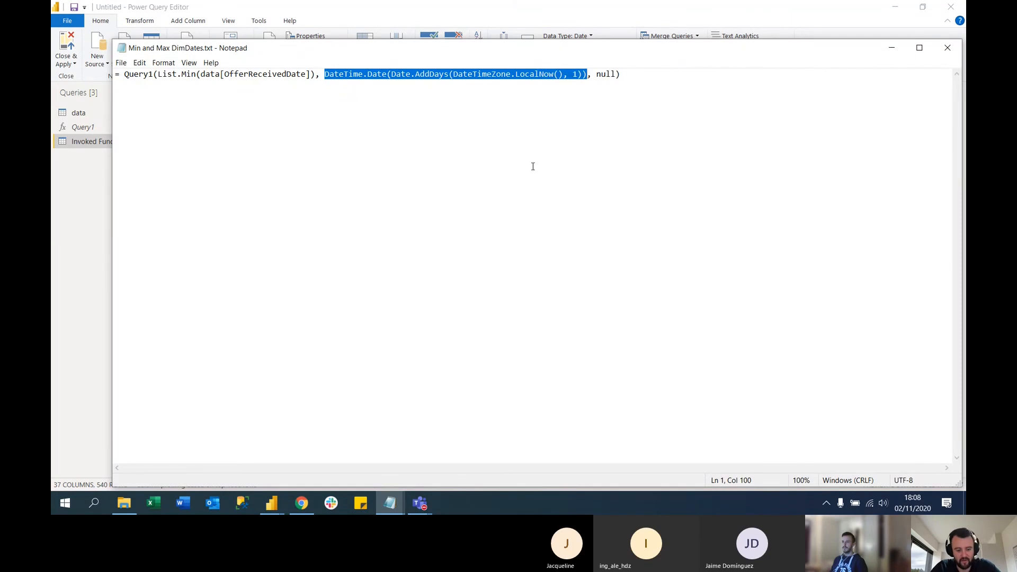
pyautogui.click(891, 48)
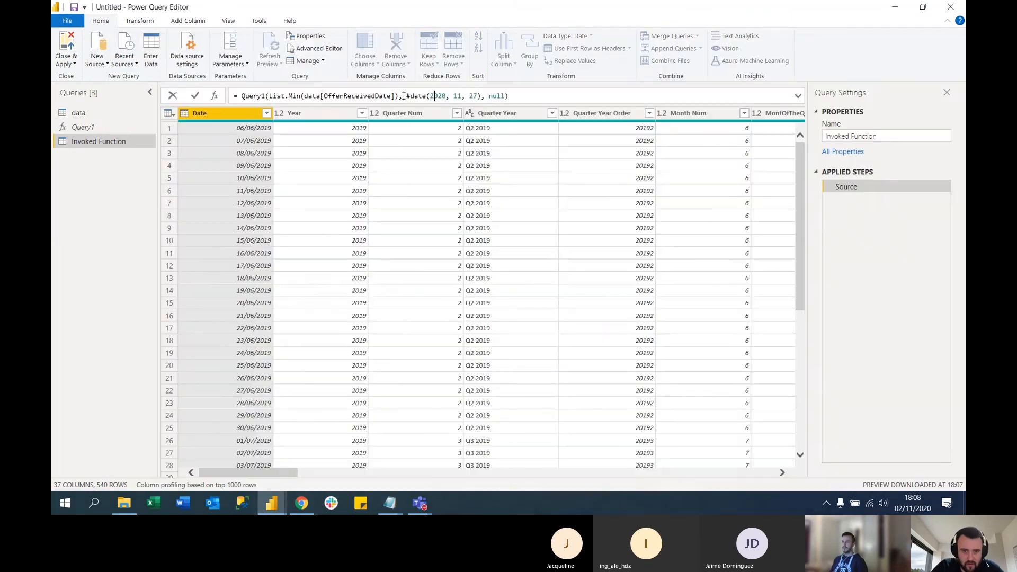
# Replace the fixed end date #date(2020, 11, 27) with DateTime.Date(Date.AddDays(DateTimeZone.LocalNow(), 1)) and apply the formula
pyautogui.moveTo(419, 96); pyautogui.dragTo(482, 96)
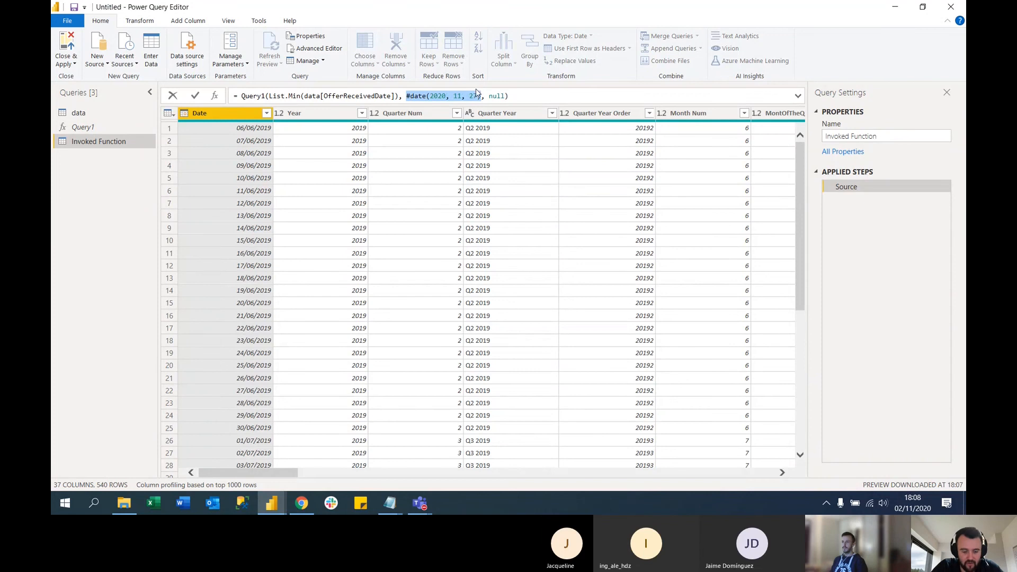
pyautogui.hotkey('ctrl', 'v')
pyautogui.press('End')
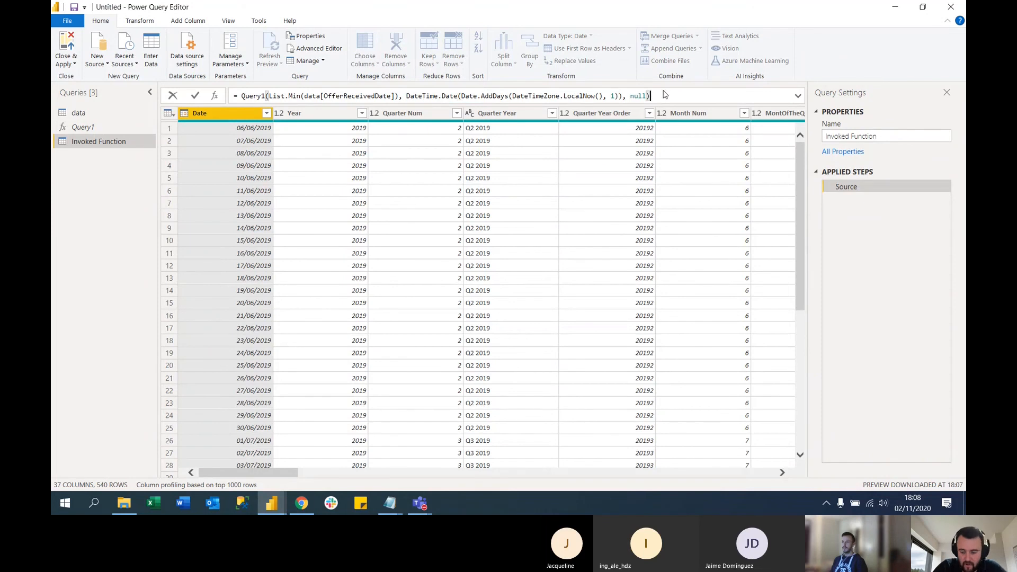
pyautogui.press('Return')
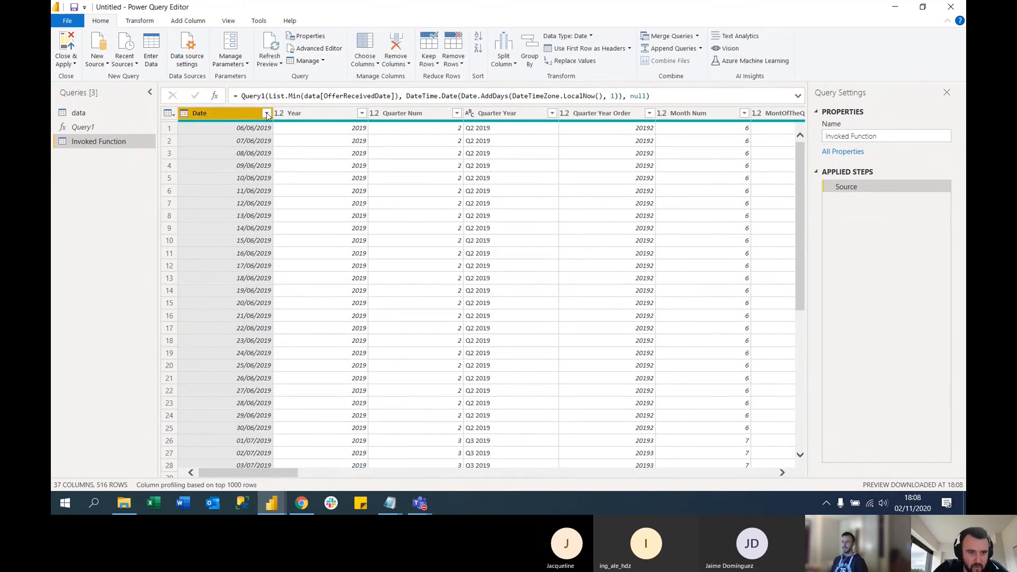
# Check the latest dates in the Date column's filter list and set the Date.AddDays offset in the formula to 0
pyautogui.click(267, 114)
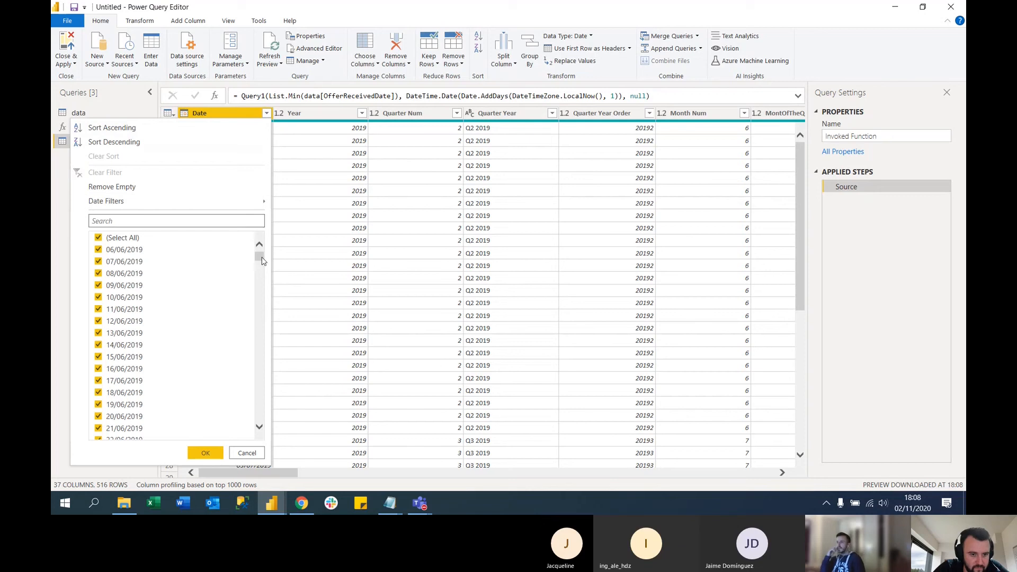
pyautogui.moveTo(262, 261); pyautogui.dragTo(261, 457)
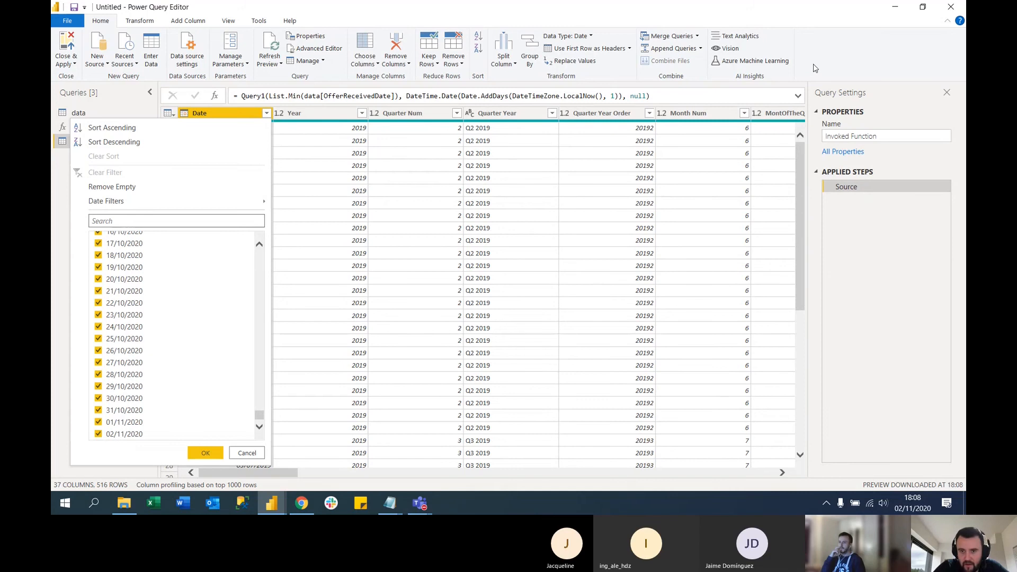
pyautogui.click(575, 96)
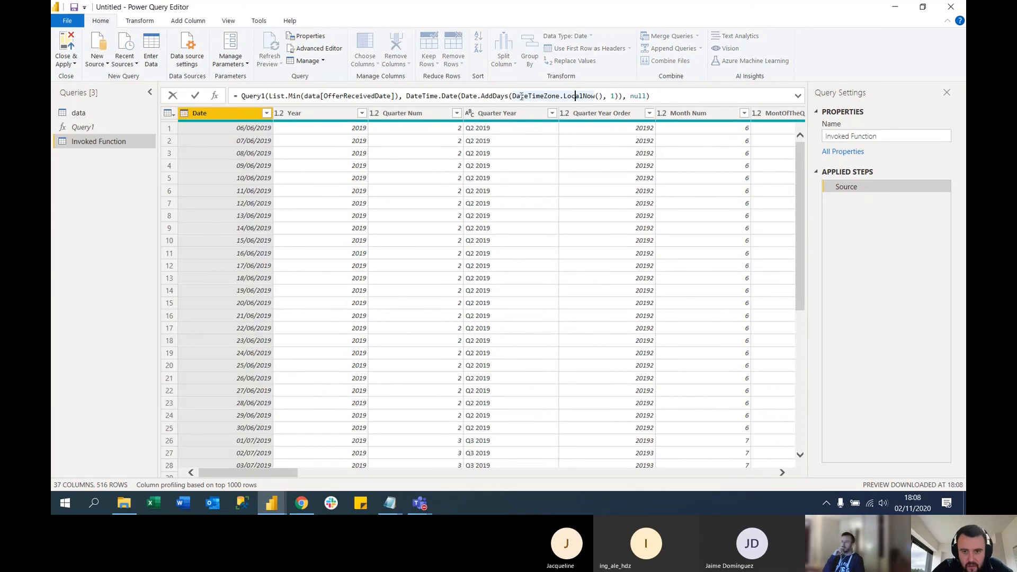
pyautogui.moveTo(512, 96); pyautogui.dragTo(607, 97)
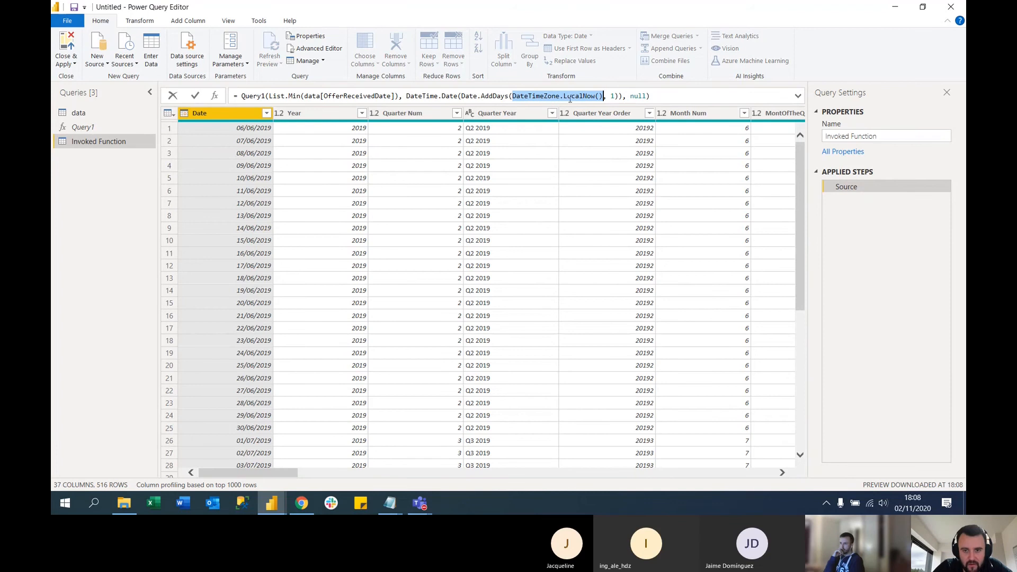
pyautogui.click(611, 95)
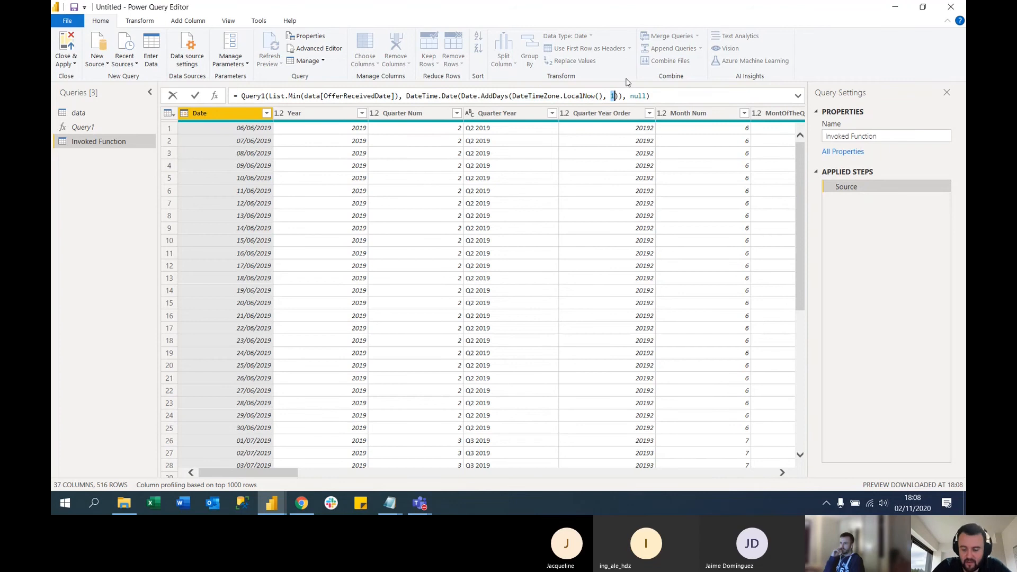
pyautogui.click(688, 98)
# Check the latest dates in the Date column's filter list again and delete the resulting Filtered Rows step
pyautogui.click(267, 114)
pyautogui.moveTo(259, 248); pyautogui.dragTo(259, 416)
pyautogui.click(205, 452)
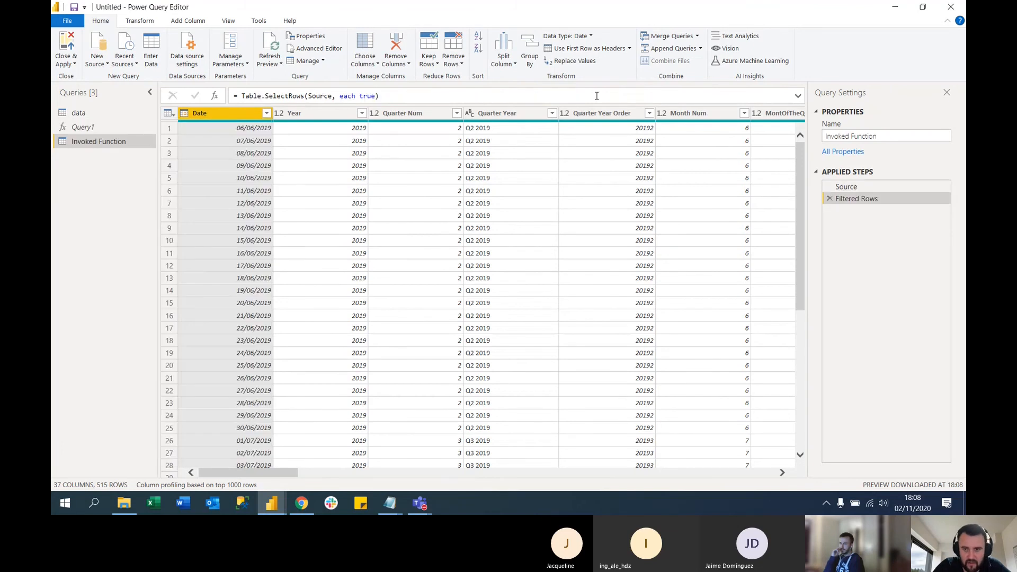
pyautogui.click(829, 199)
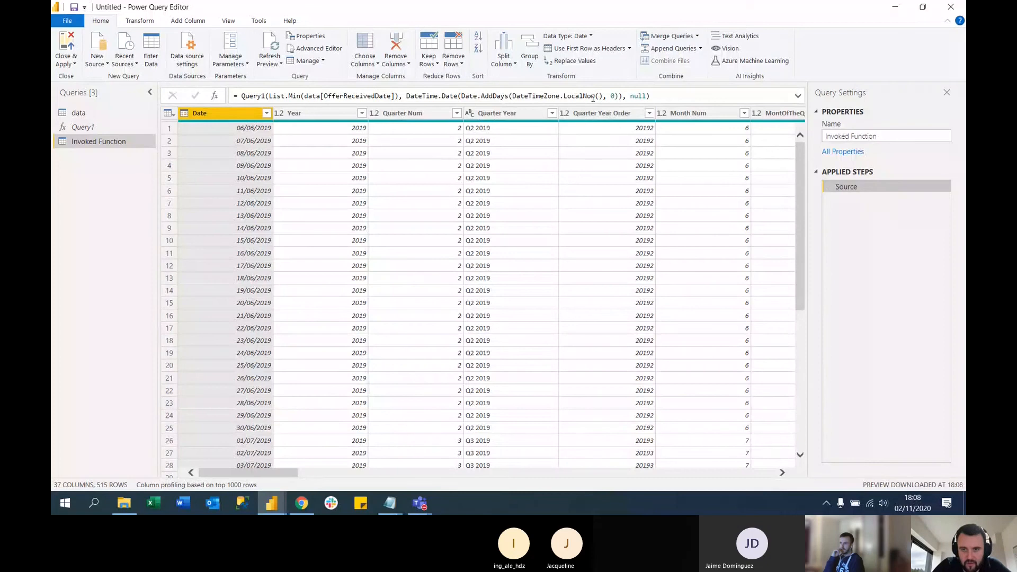
# Examine the day offset, the Date.AddDays expression and the DateTime.Date conversion in the formula's end date argument
pyautogui.click(592, 96)
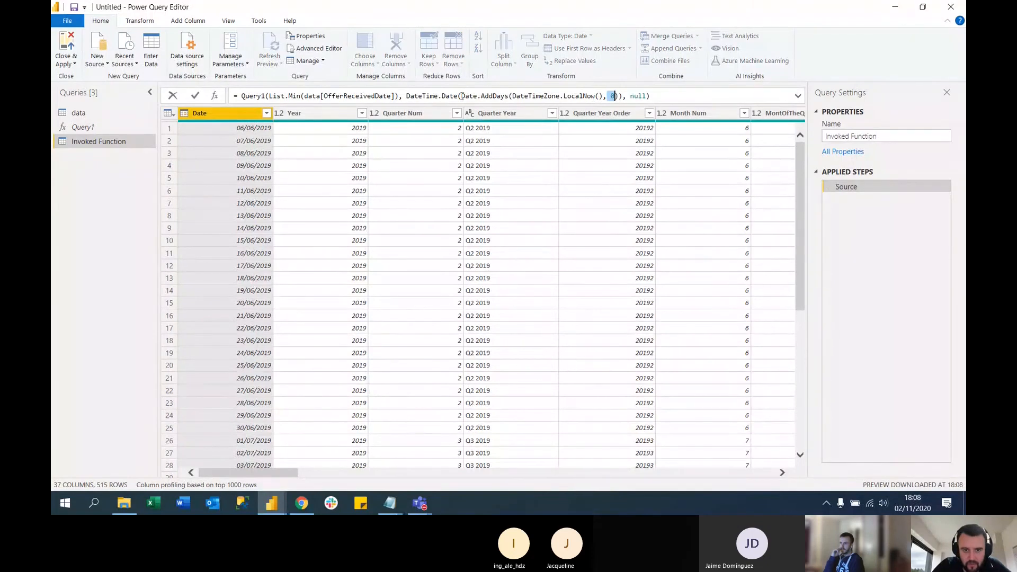
pyautogui.moveTo(461, 96); pyautogui.dragTo(607, 96)
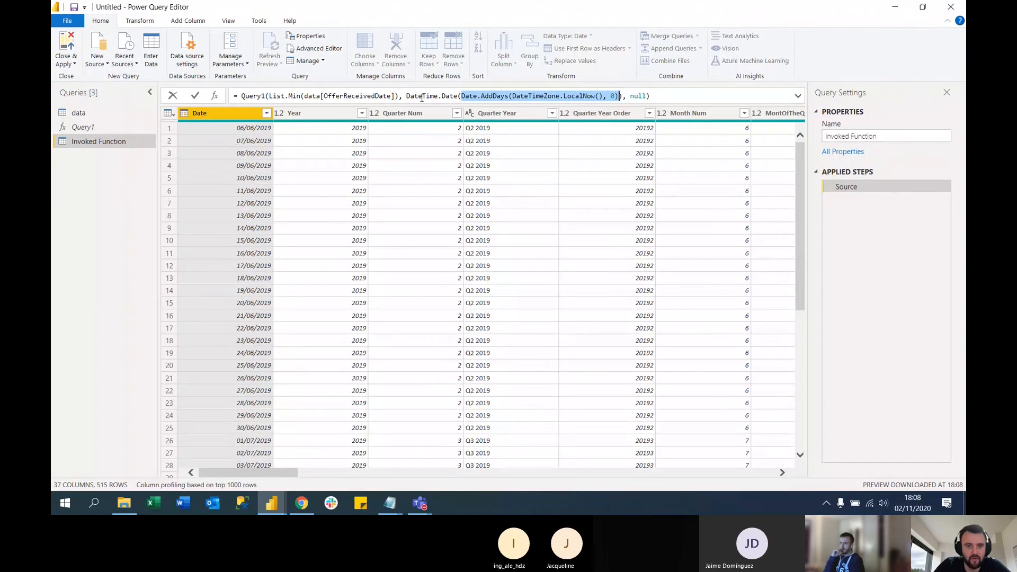
pyautogui.moveTo(425, 96); pyautogui.dragTo(457, 95)
pyautogui.click(678, 94)
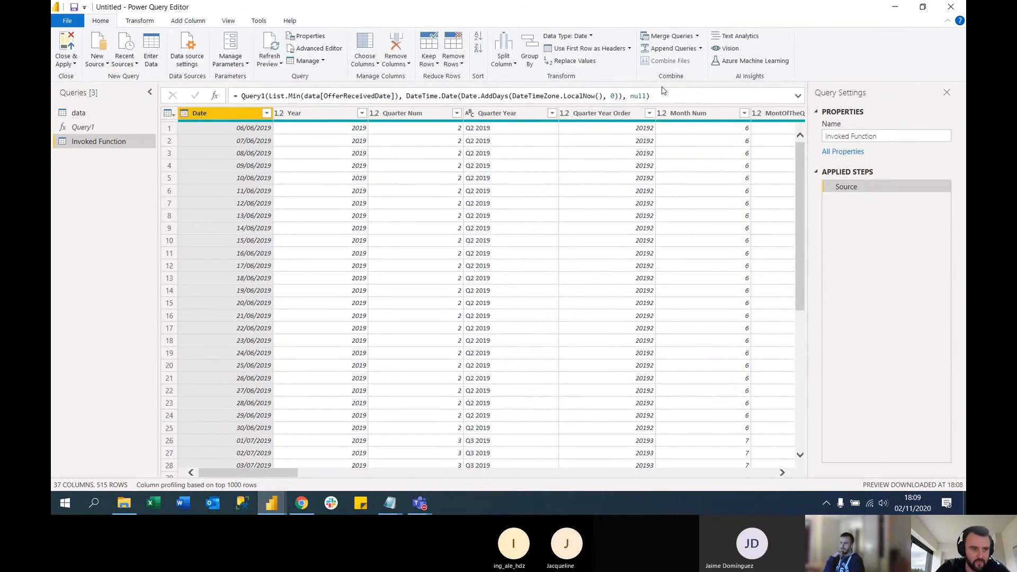
# Rename the Invoked Function query to DimDates
pyautogui.doubleClick(95, 142)
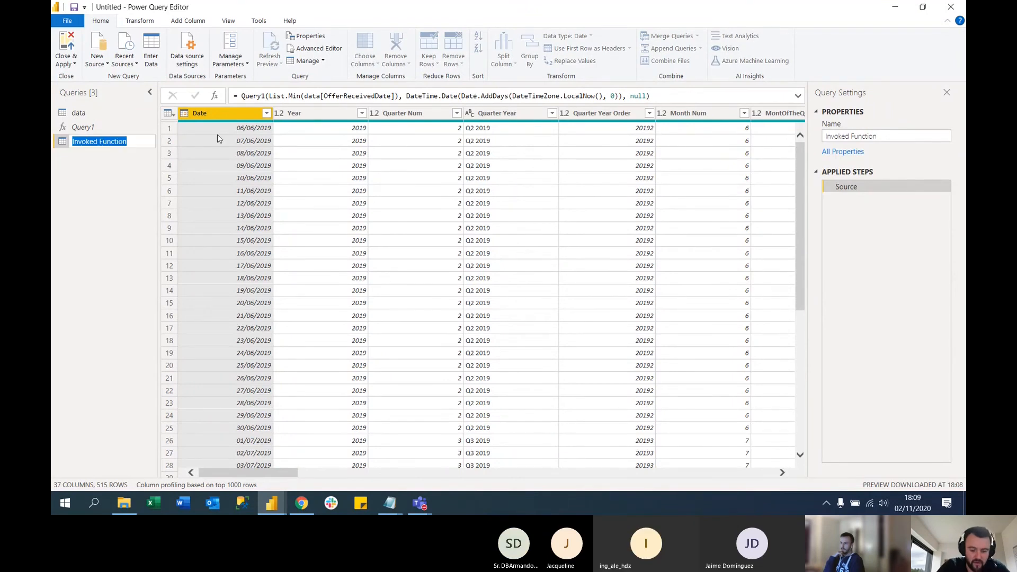
pyautogui.write('DimDates')
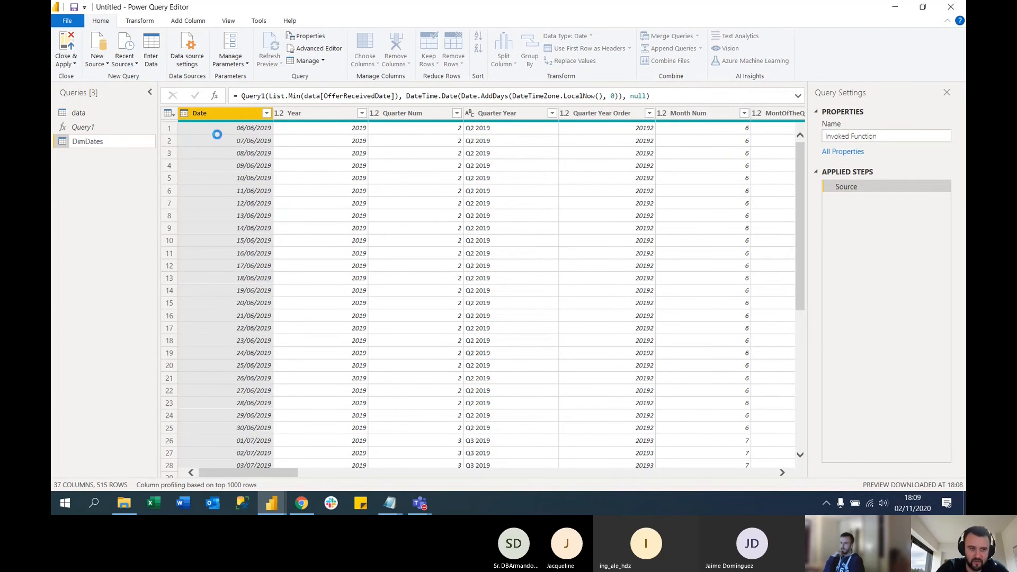
pyautogui.press('Return')
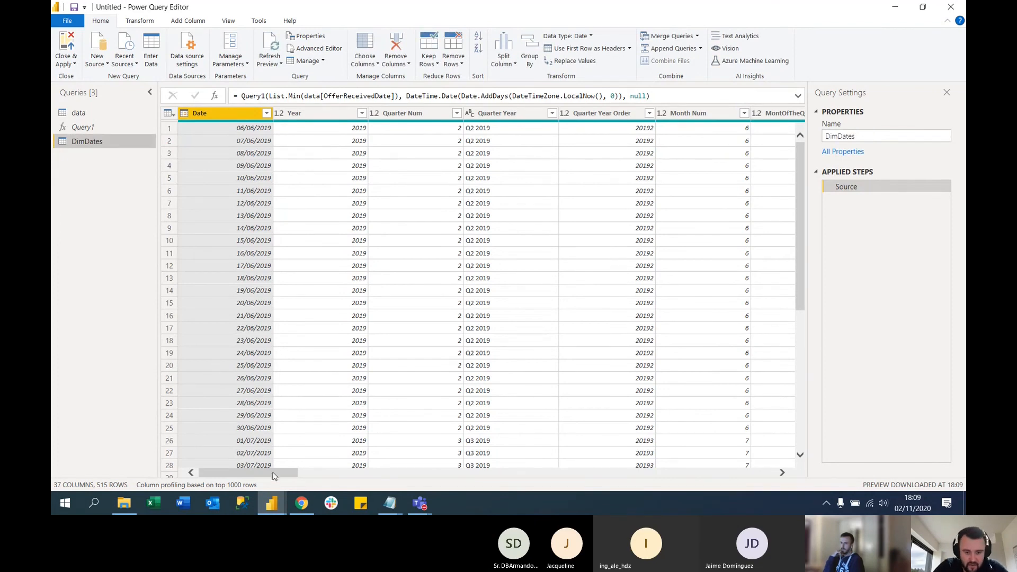
# Close the Power Query Editor, applying the query changes to the report, and minimise the DimDates.txt Notepad window
pyautogui.moveTo(274, 474)
pyautogui.mouseDown()
pyautogui.moveTo(567, 480)
pyautogui.moveTo(637, 470)
pyautogui.moveTo(617, 480)
pyautogui.moveTo(685, 473)
pyautogui.moveTo(769, 483)
pyautogui.moveTo(280, 476)
pyautogui.mouseUp()
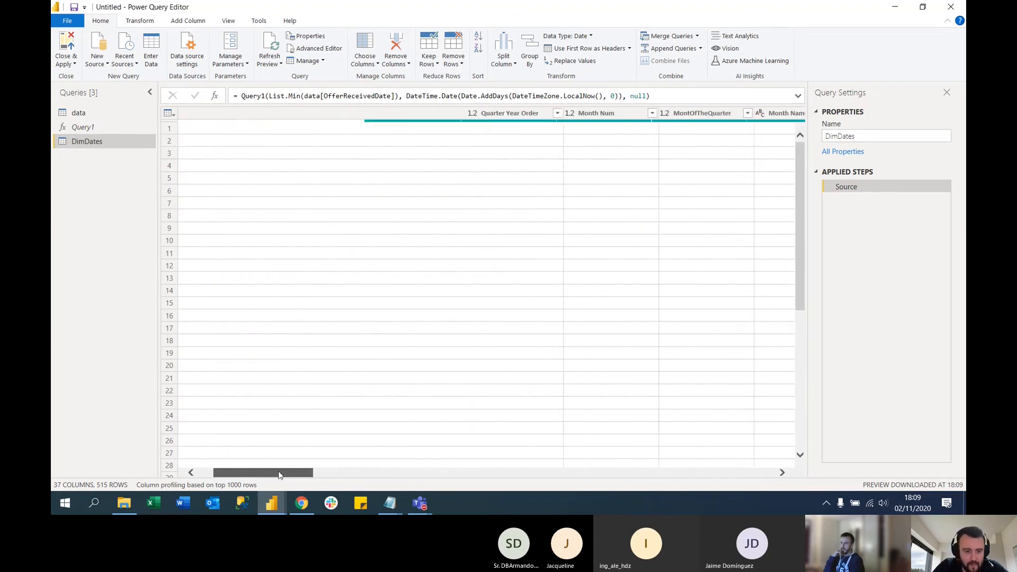
pyautogui.click(68, 42)
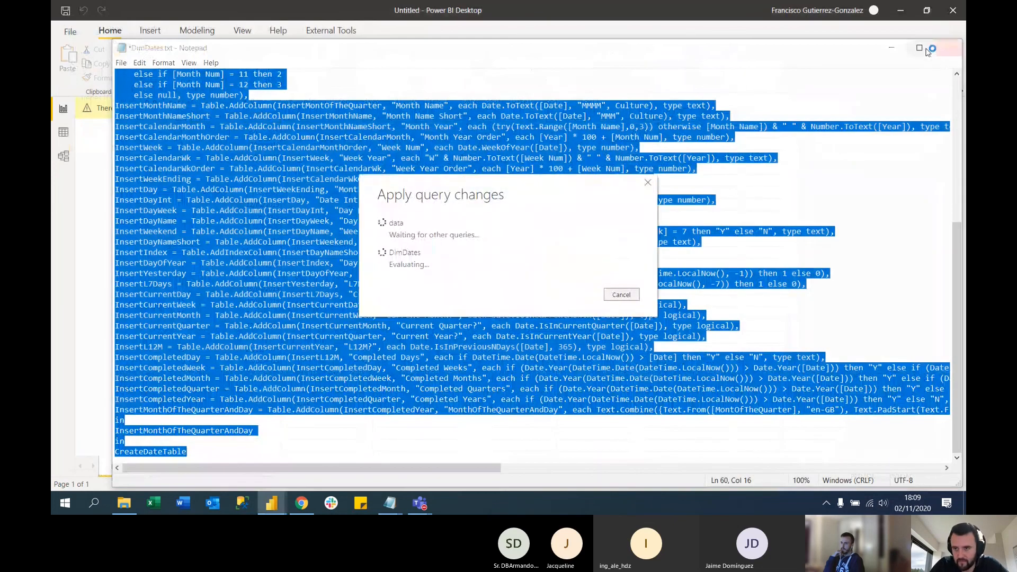
pyautogui.click(891, 47)
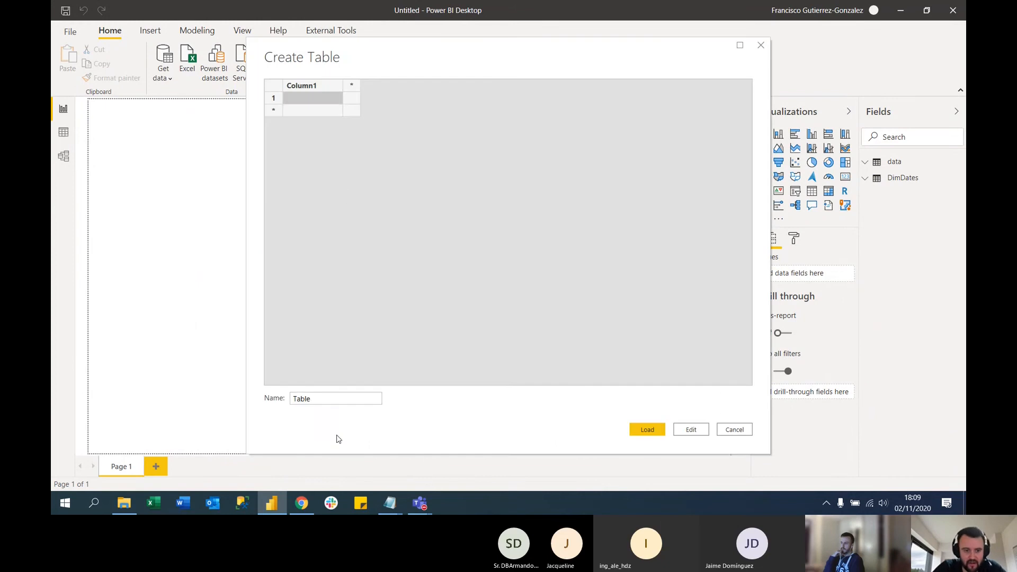
# Create a manually entered table named Key Measures and load it into the model
pyautogui.doubleClick(323, 403)
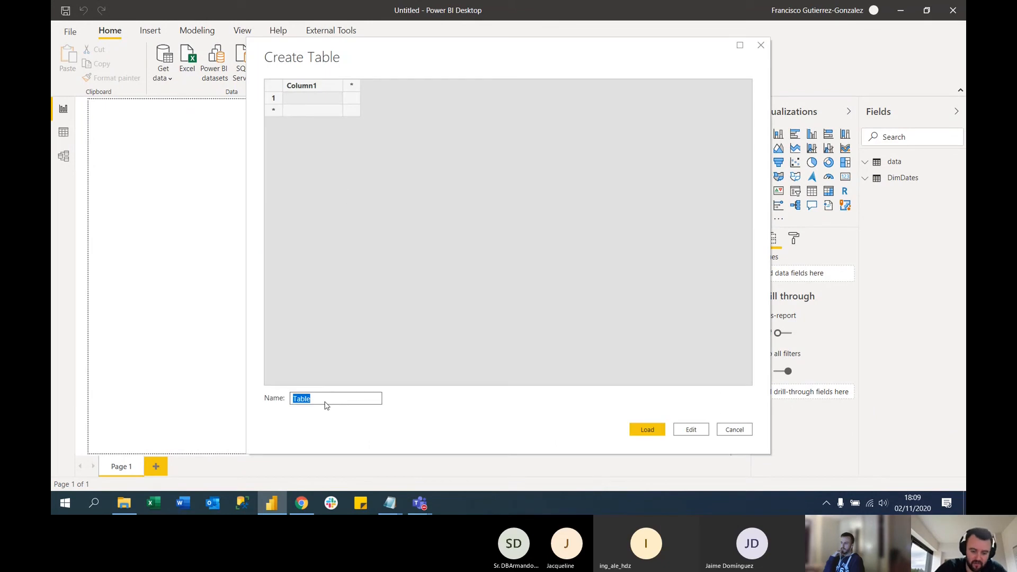
pyautogui.write('Key Me')
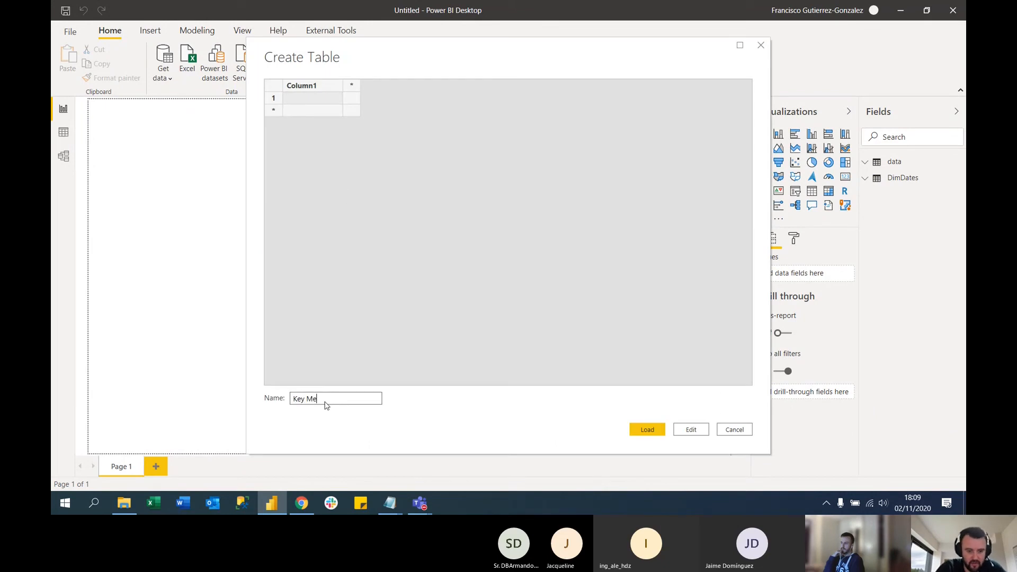
pyautogui.write('asures')
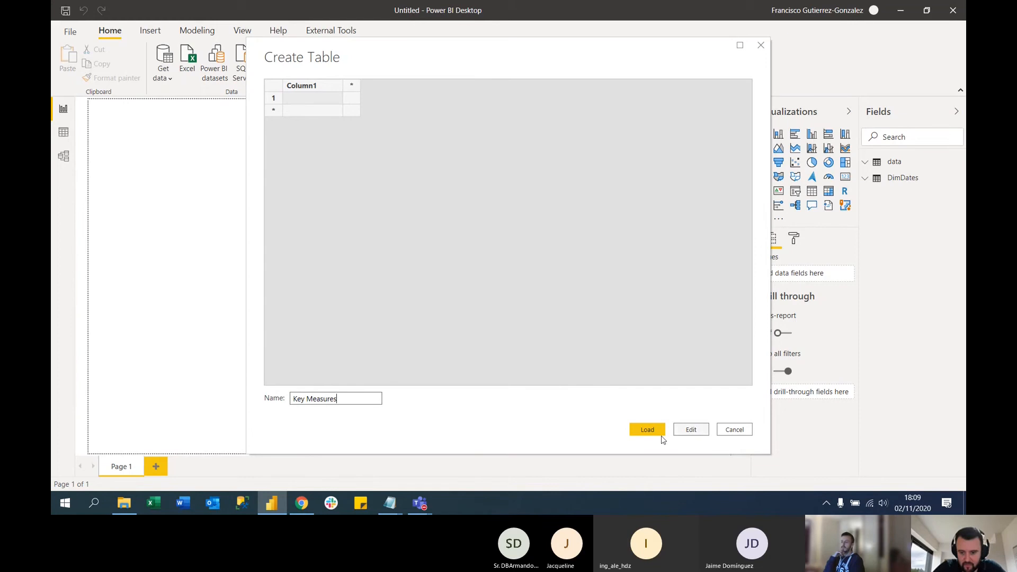
pyautogui.click(649, 433)
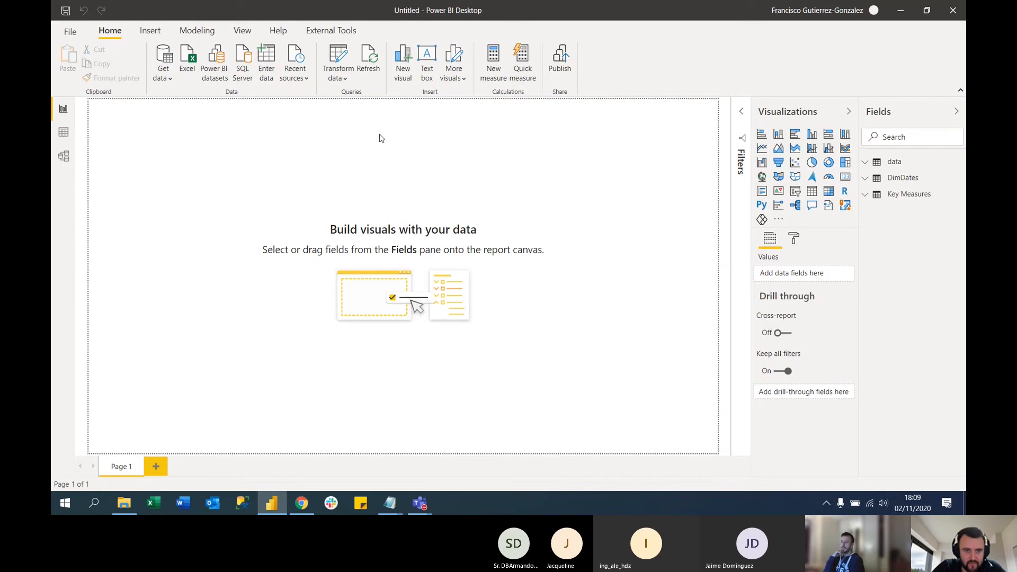
# Start another manually entered table and name its first column Period
pyautogui.click(279, 81)
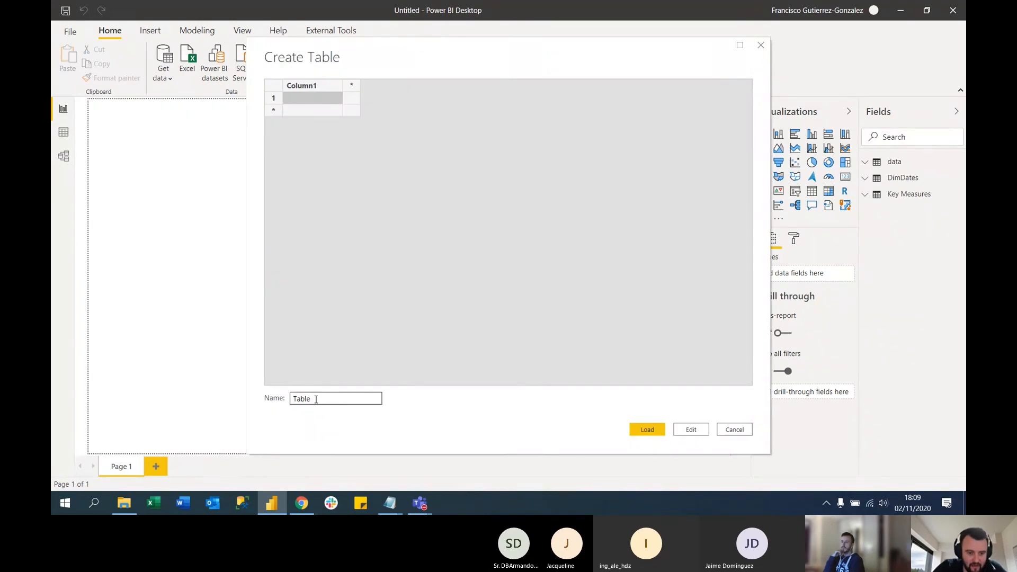
pyautogui.doubleClick(311, 87)
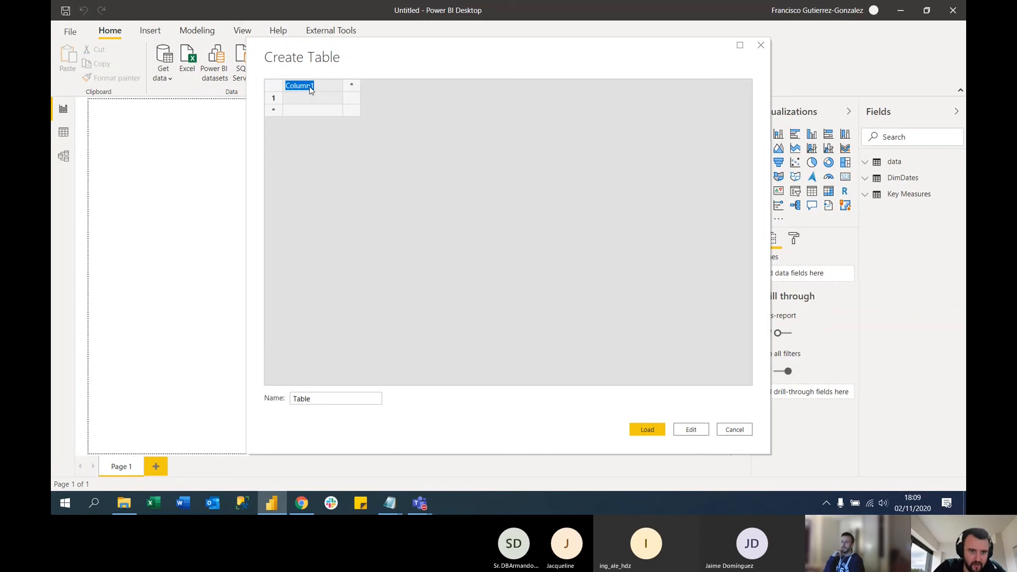
pyautogui.write('PeriodSelected')
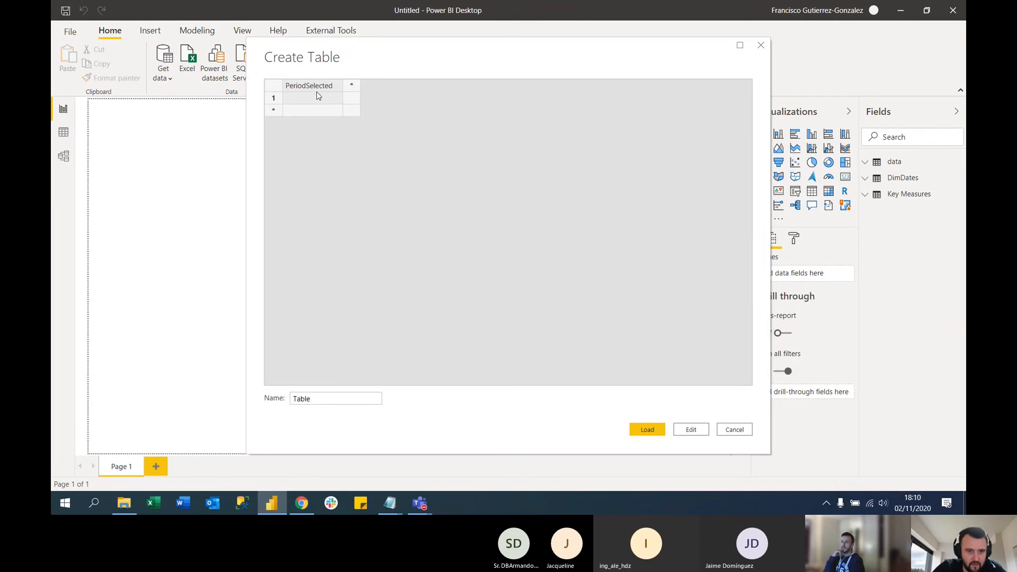
pyautogui.doubleClick(317, 90)
pyautogui.click(307, 88)
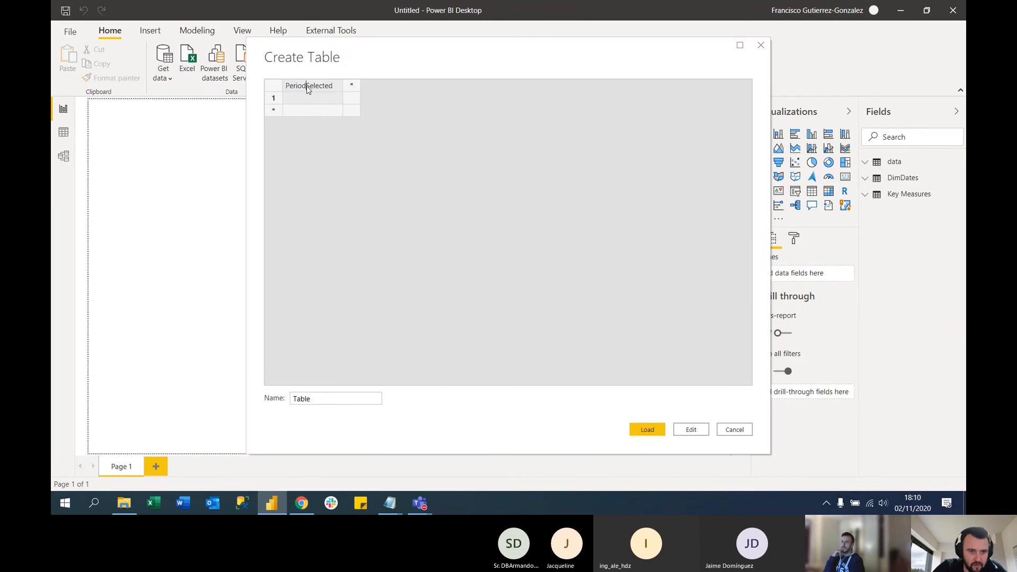
pyautogui.moveTo(307, 88); pyautogui.dragTo(344, 83)
pyautogui.press('BackSpace')
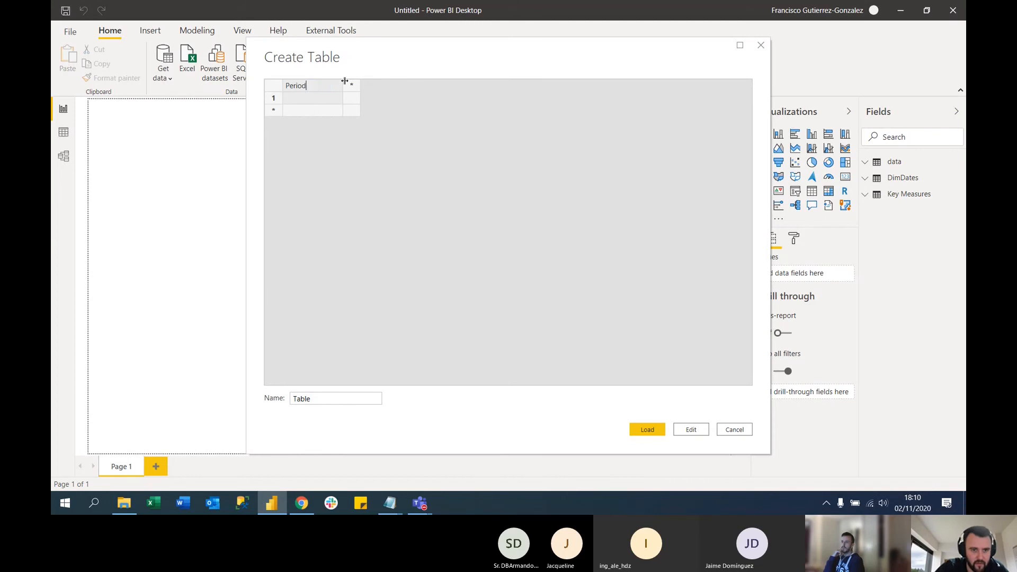
# Fill the Period column with five rows: All, L12M, YTD, QTD and MTD
pyautogui.click(334, 99)
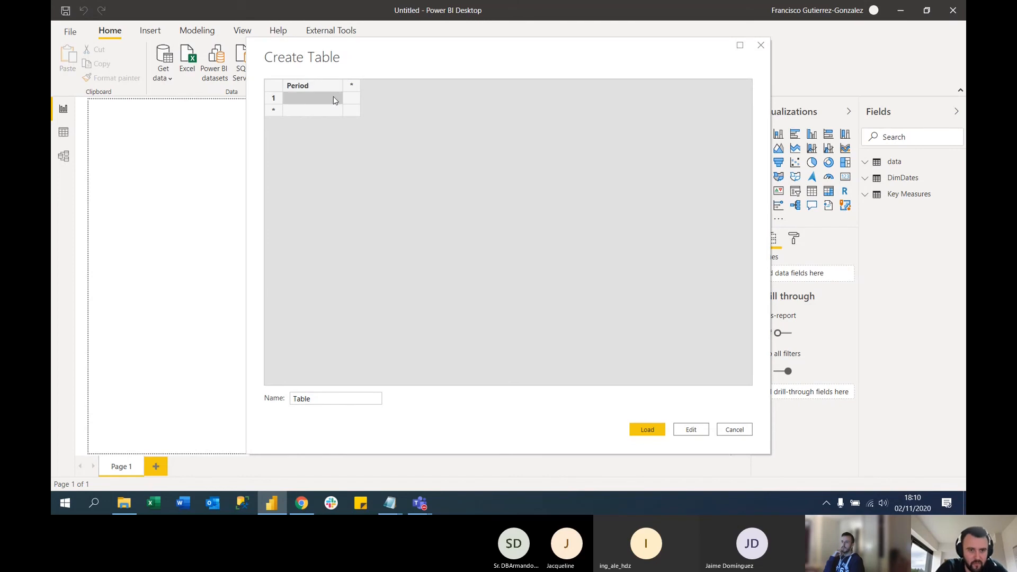
pyautogui.write('All')
pyautogui.press('Return')
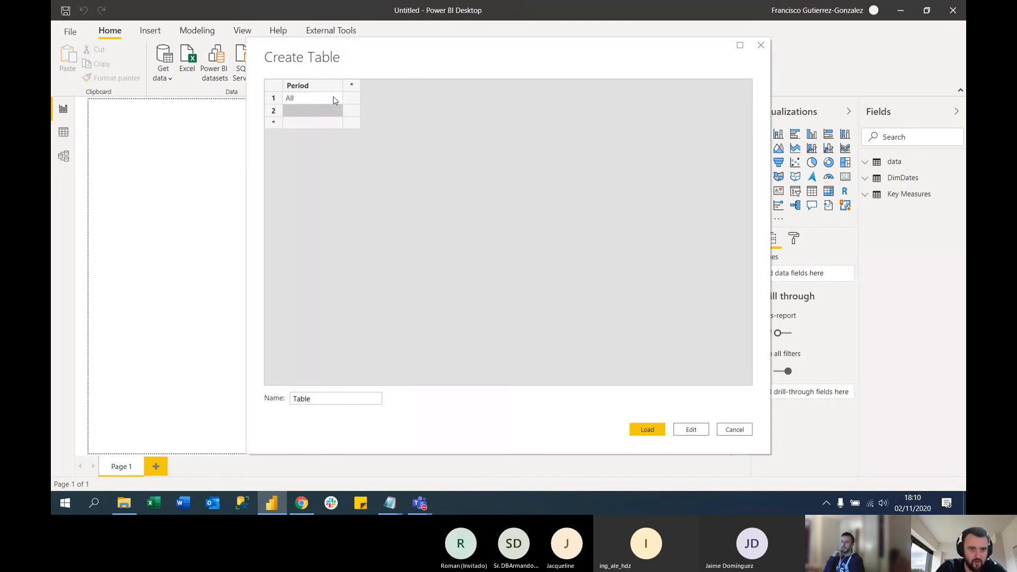
pyautogui.write('L12')
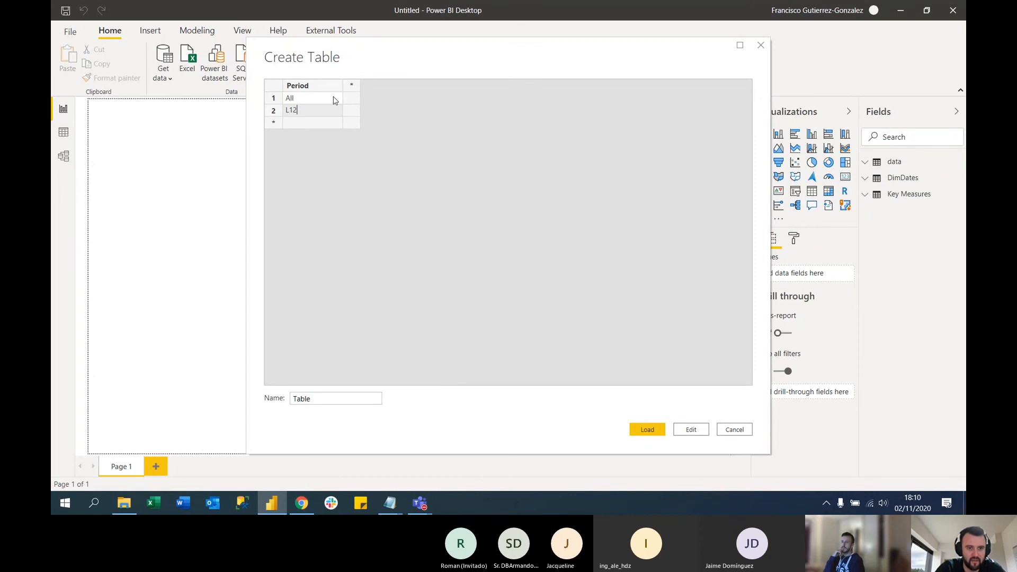
pyautogui.write('M')
pyautogui.press('Return')
pyautogui.write('YTD')
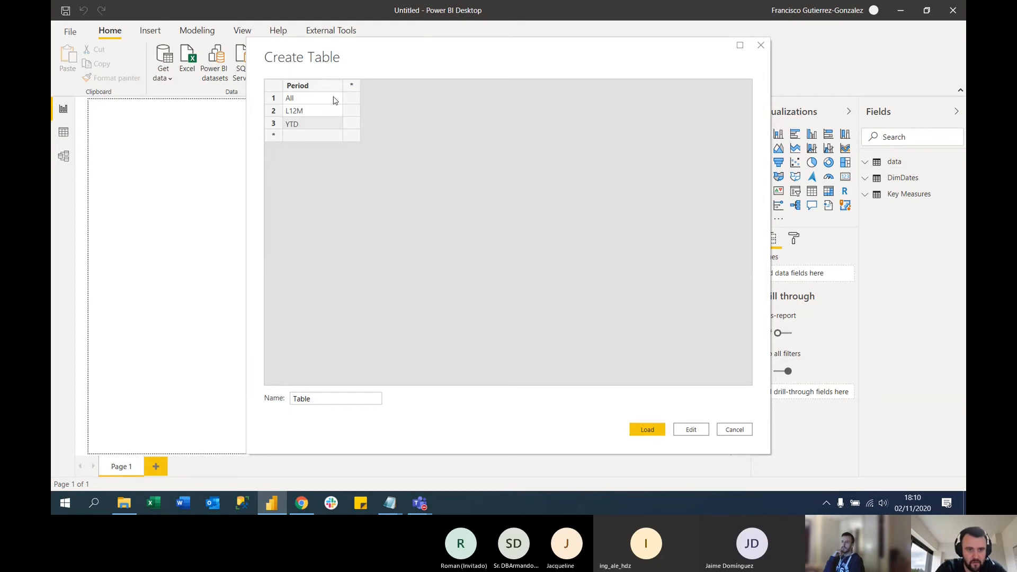
pyautogui.press('Return')
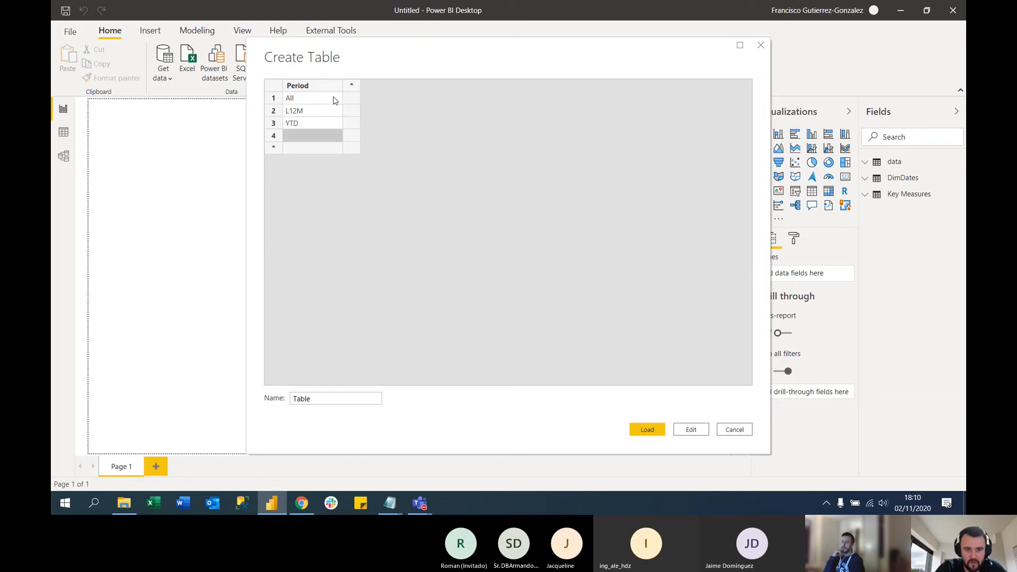
pyautogui.write('QTD')
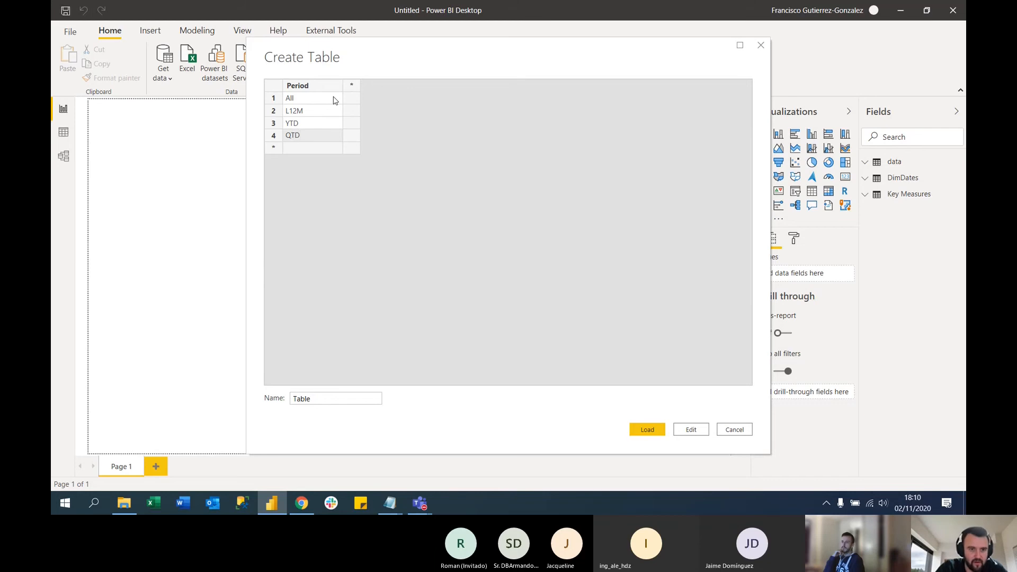
pyautogui.press('Return')
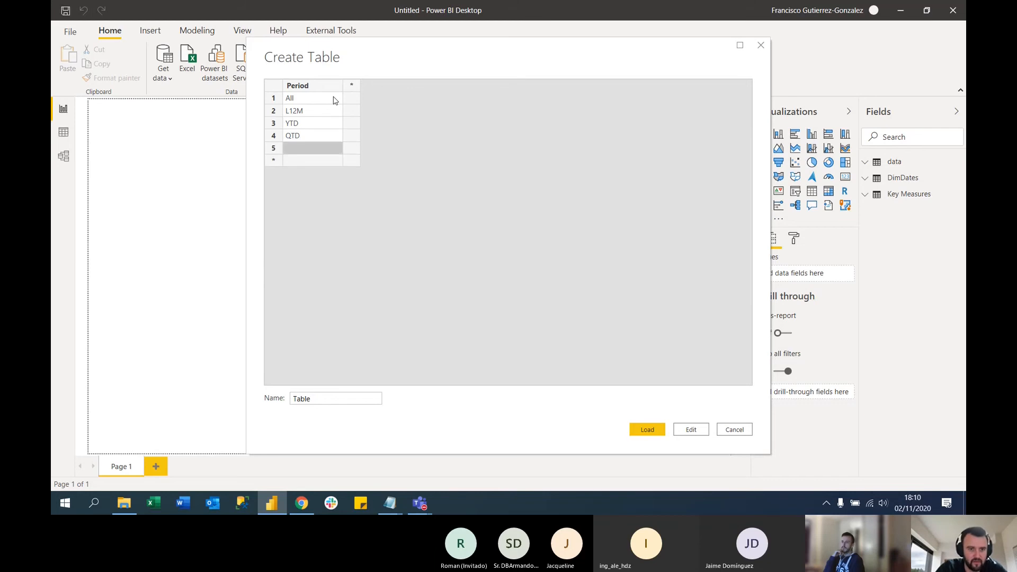
pyautogui.write('MTD')
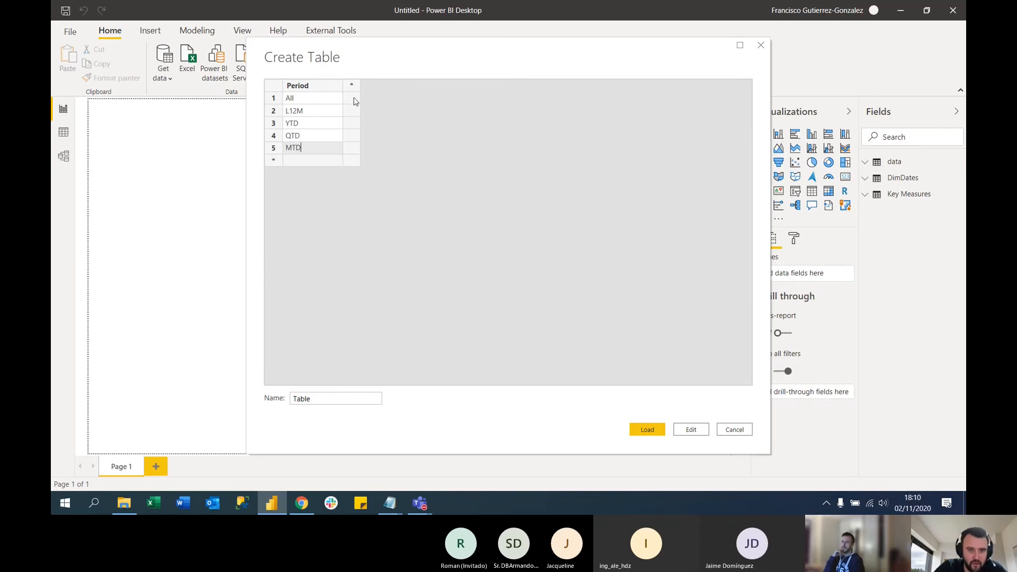
# Add a second column to the new table and name it Order
pyautogui.click(351, 89)
pyautogui.doubleClick(358, 88)
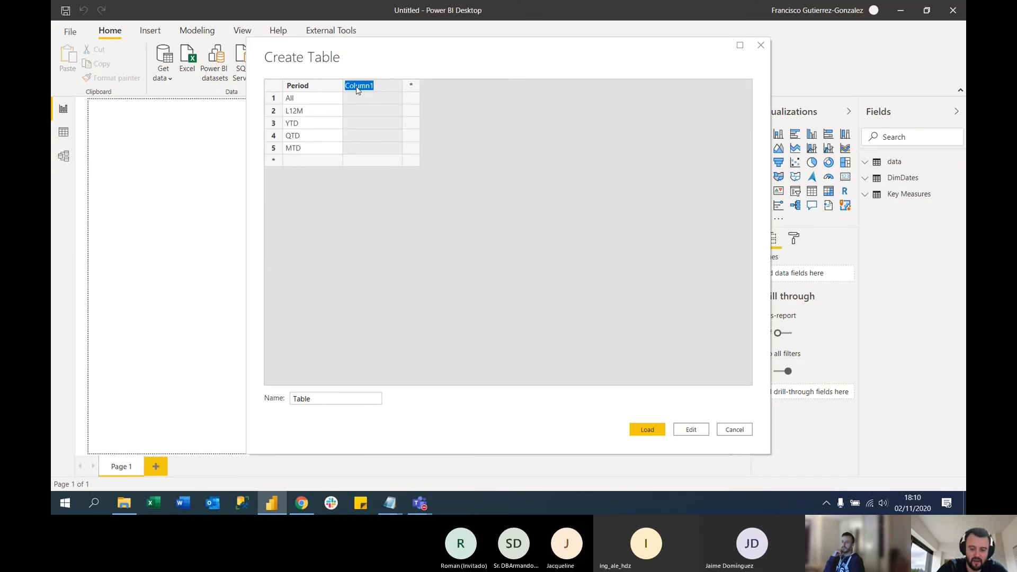
pyautogui.write('ord')
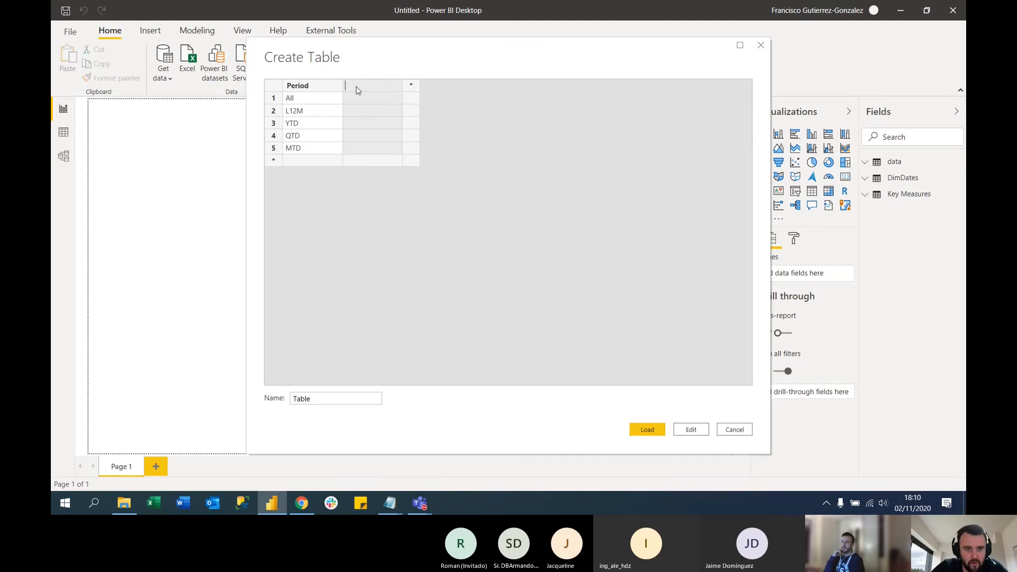
pyautogui.write('Order')
# Number the five periods from 1 to 5 in the Order column, starting with All
pyautogui.click(369, 100)
pyautogui.write('1')
pyautogui.press('Return')
pyautogui.write('2')
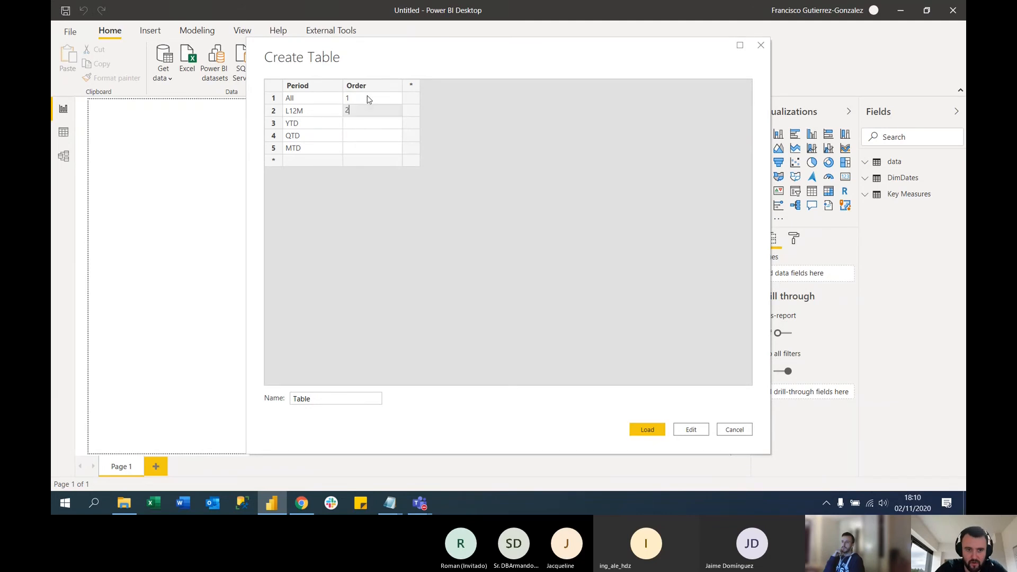
pyautogui.press('Return')
pyautogui.write('3')
pyautogui.press('Return')
pyautogui.write('4')
pyautogui.press('Return')
pyautogui.write('5')
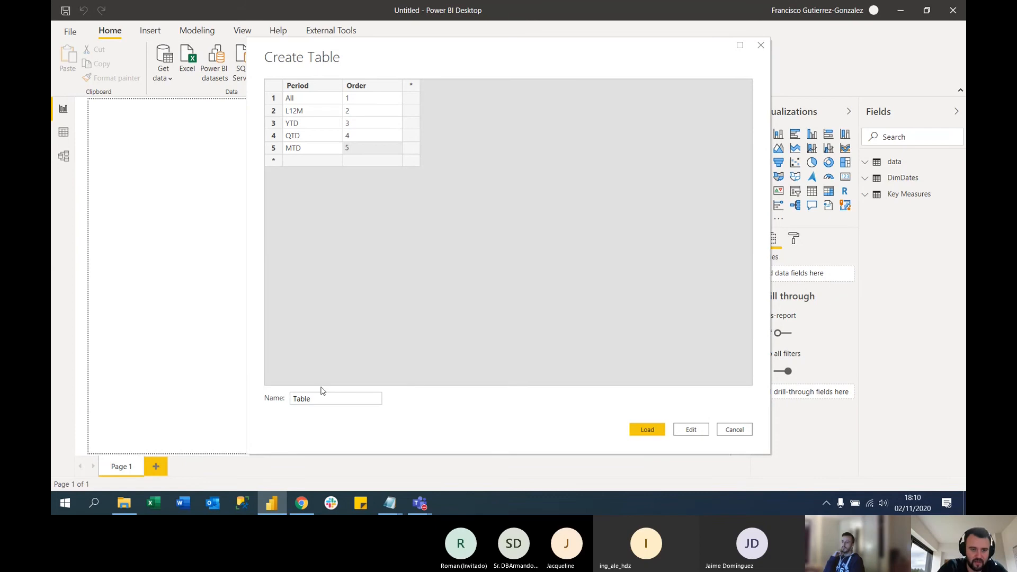
# Name the table PeriodSelection and load it into the model
pyautogui.doubleClick(358, 397)
pyautogui.write('PeriodSelection')
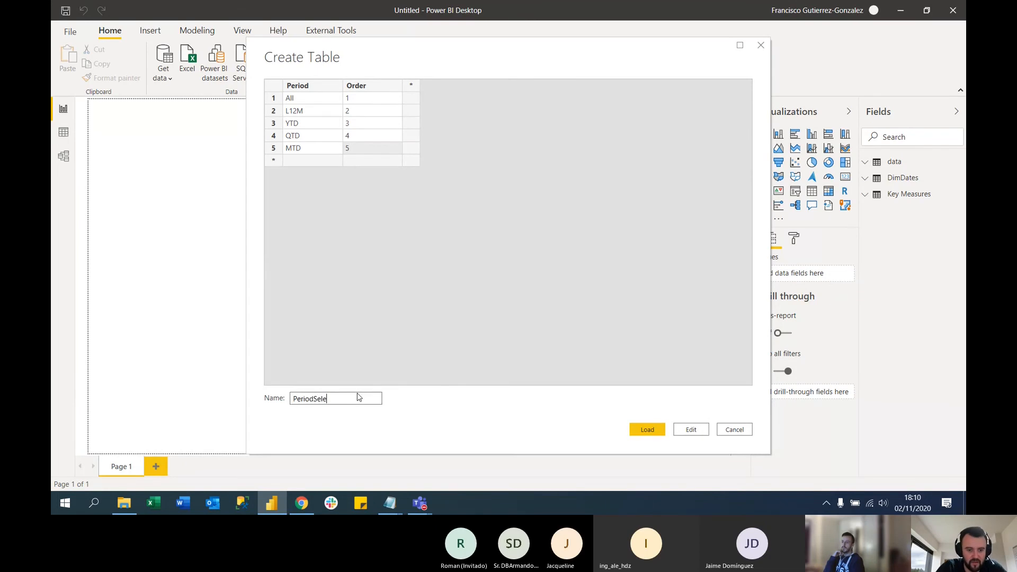
pyautogui.click(661, 432)
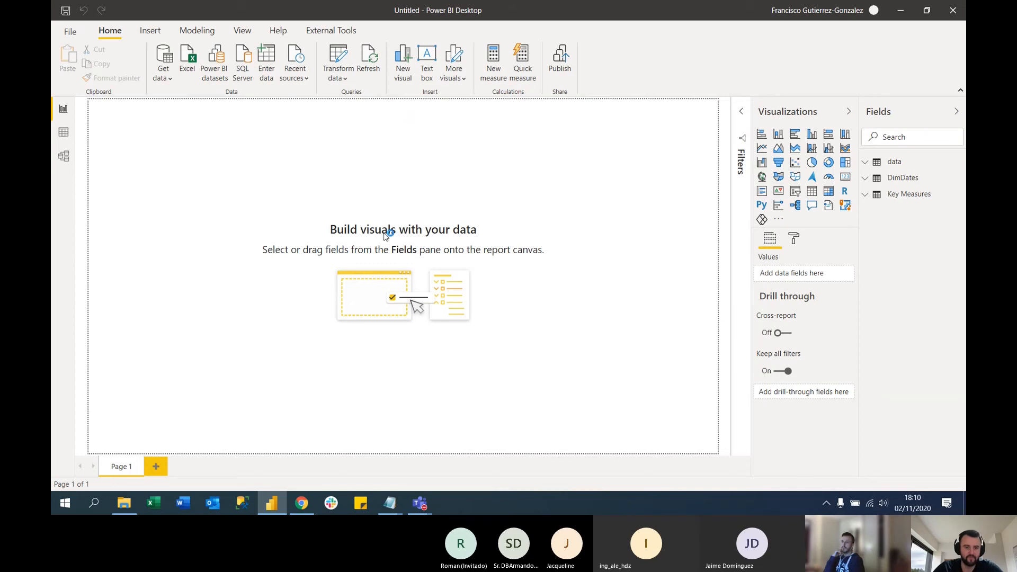
# In the model view, relate the Date field of DimDates to OfferReceivedDate in the data table
pyautogui.click(63, 158)
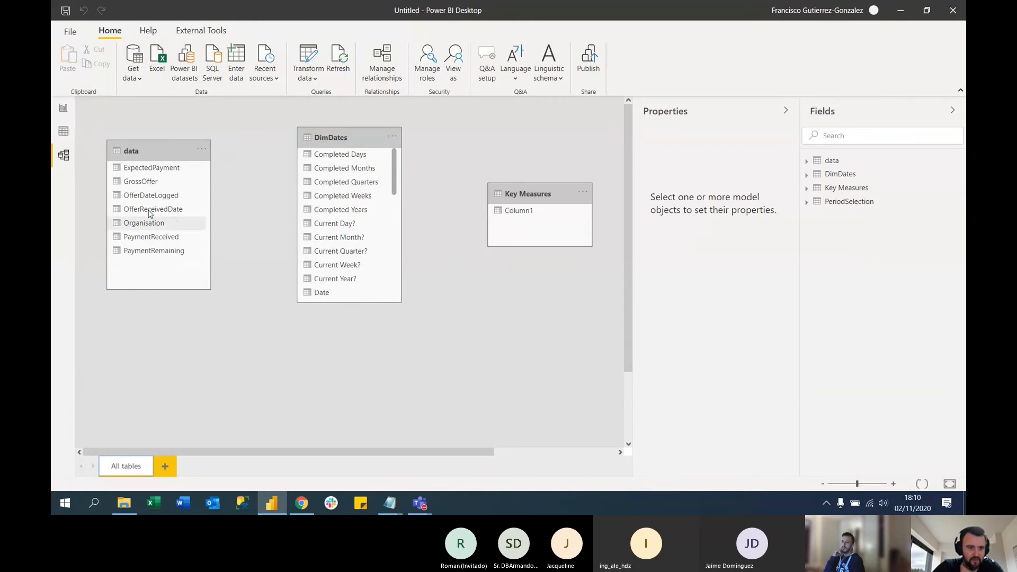
pyautogui.moveTo(323, 293); pyautogui.dragTo(161, 212)
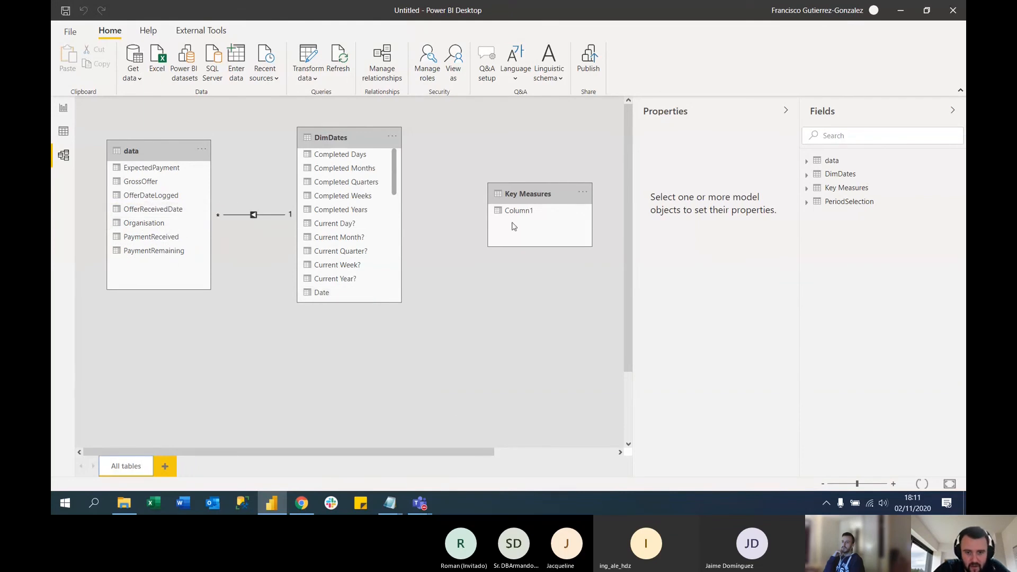
# Arrange the model diagram with Key Measures beside DimDates and PeriodSelection directly below Key Measures
pyautogui.moveTo(514, 226); pyautogui.dragTo(483, 171)
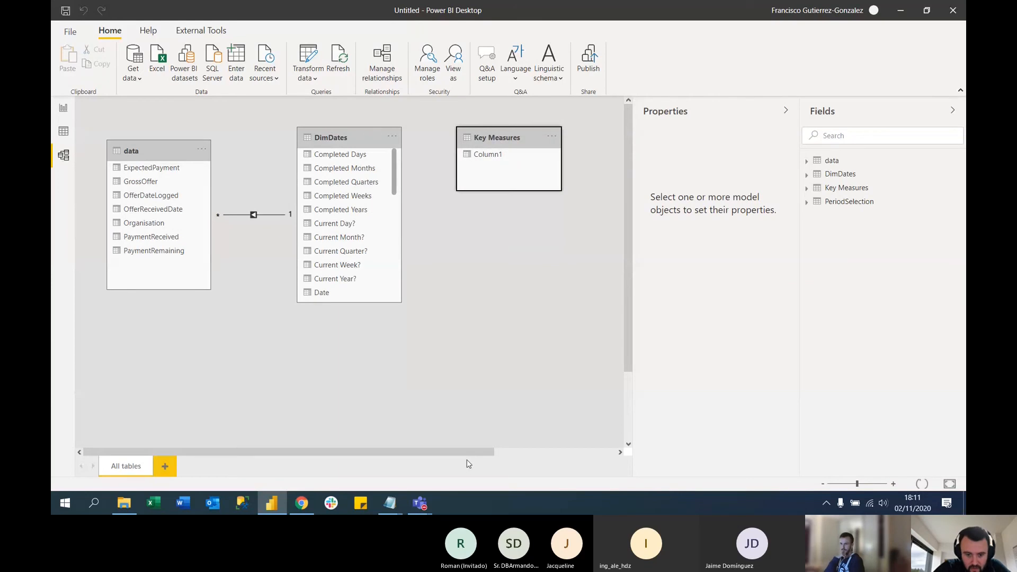
pyautogui.moveTo(469, 452); pyautogui.dragTo(614, 445)
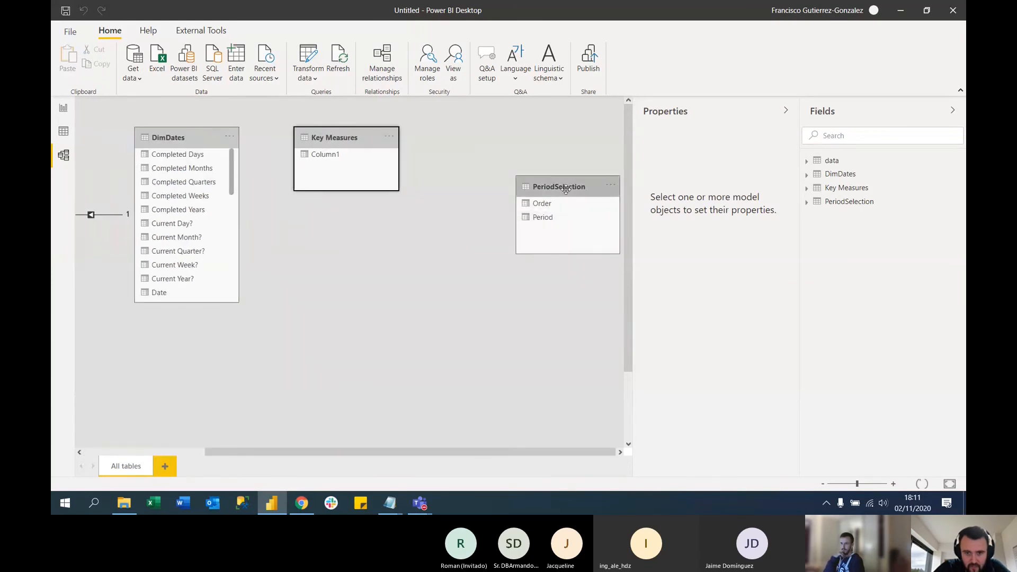
pyautogui.moveTo(566, 189); pyautogui.dragTo(421, 231)
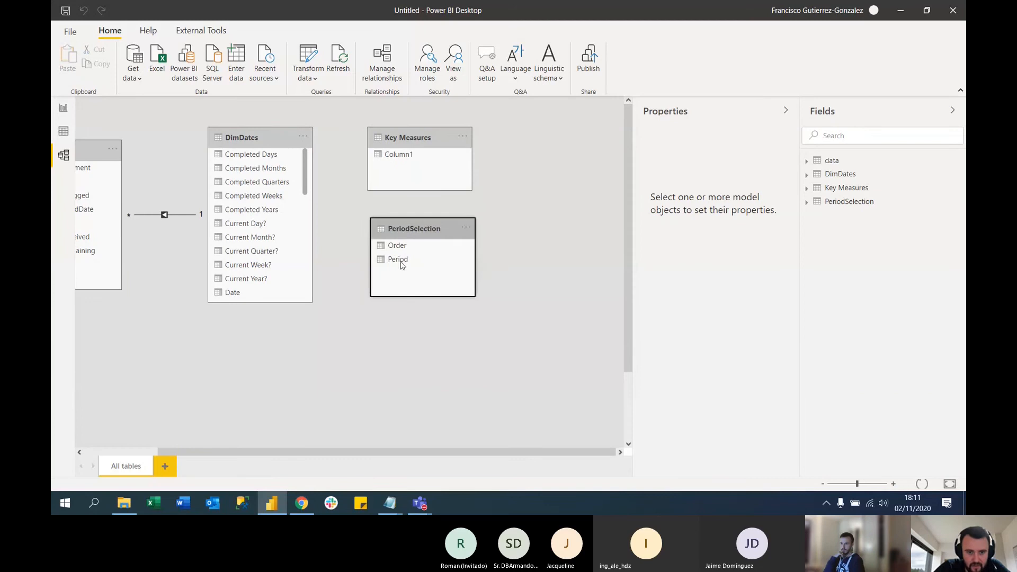
pyautogui.moveTo(501, 452); pyautogui.dragTo(422, 448)
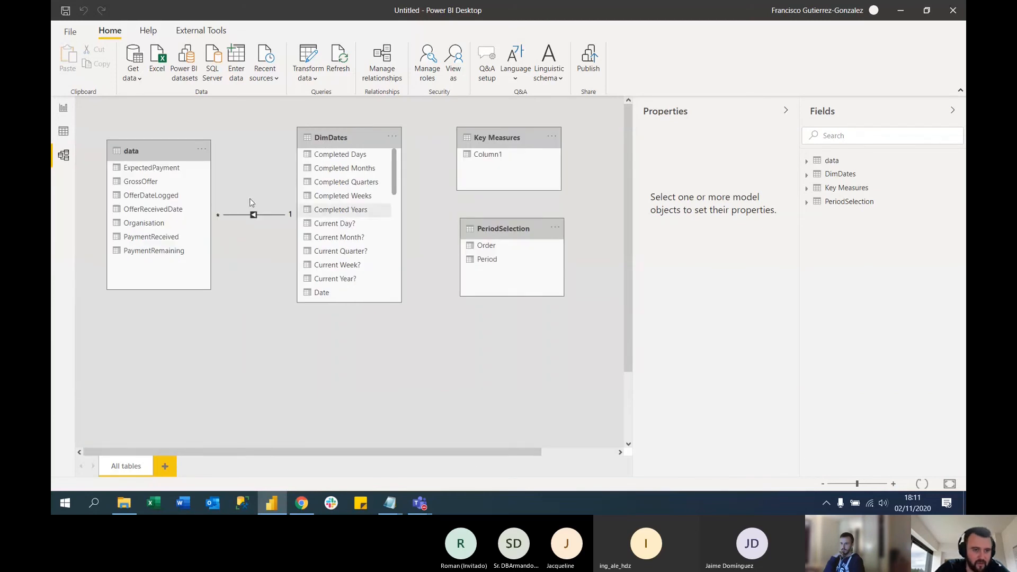
# Add a slicer in the upper-right corner of the report page and populate it with Period from PeriodSelection
pyautogui.click(63, 108)
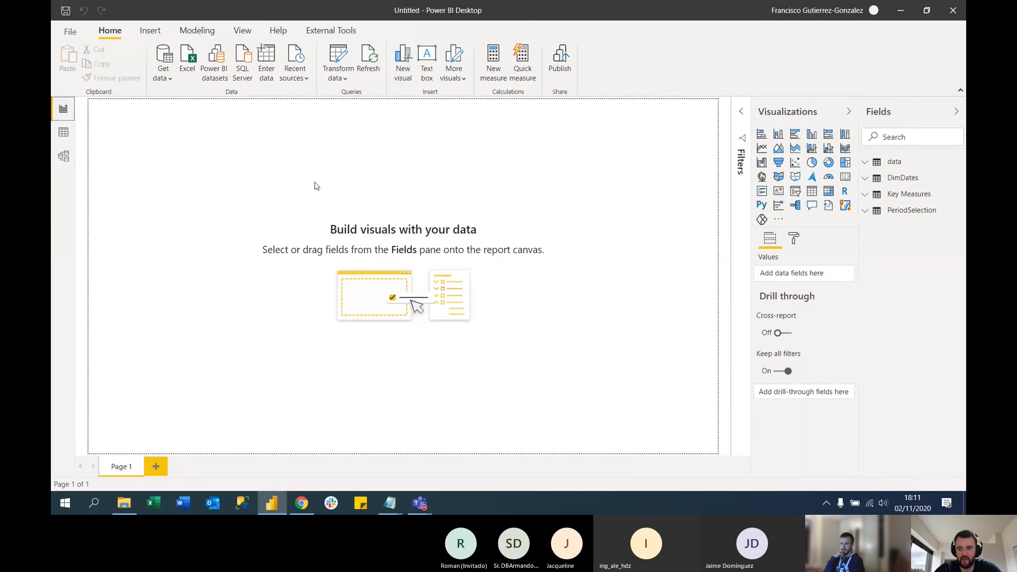
pyautogui.click(797, 195)
pyautogui.moveTo(201, 240); pyautogui.dragTo(251, 196)
pyautogui.moveTo(230, 150); pyautogui.dragTo(609, 139)
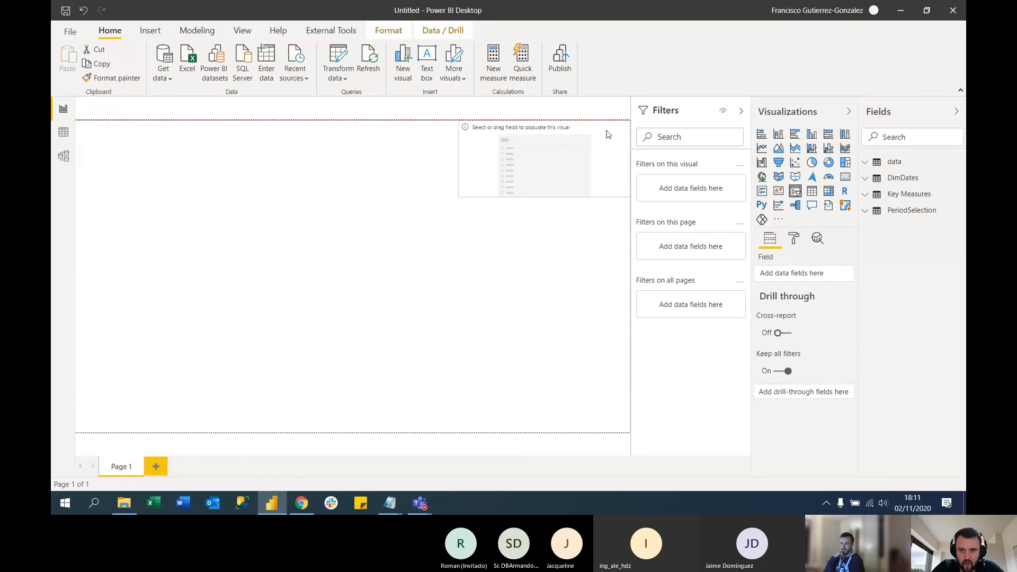
pyautogui.click(874, 215)
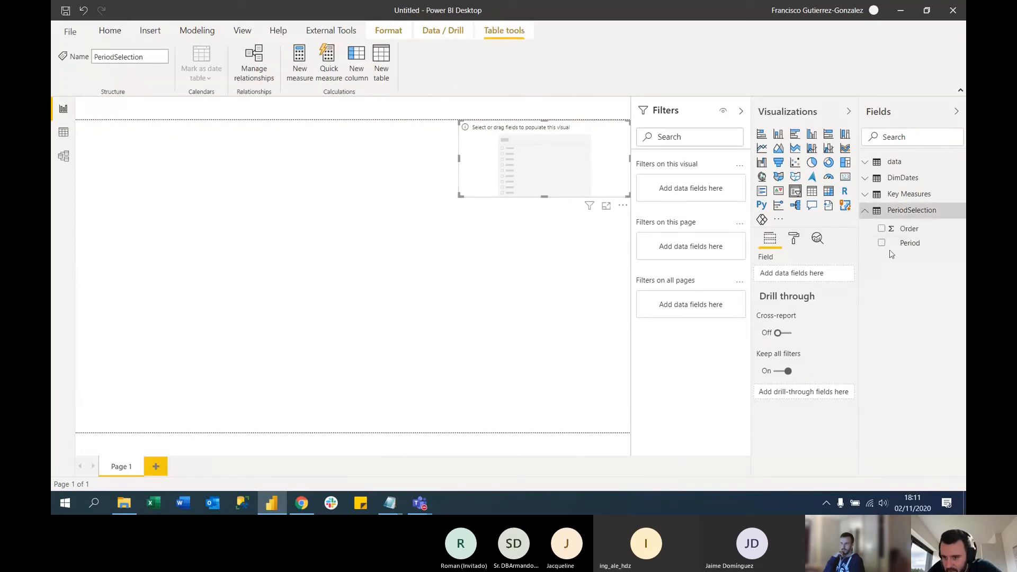
pyautogui.click(881, 242)
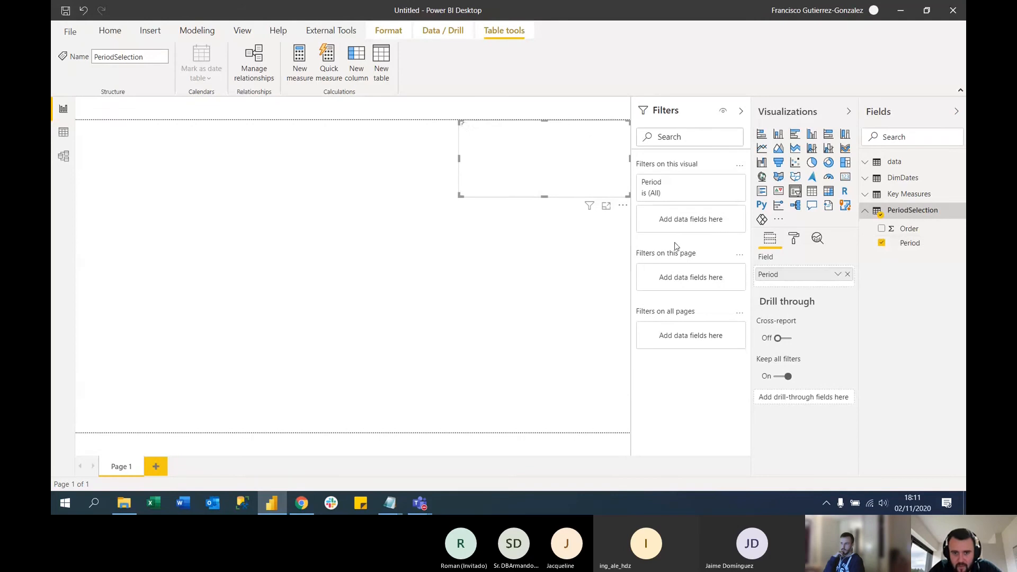
# Set the Period slicer's orientation to Horizontal and collapse the Filters pane
pyautogui.click(794, 238)
pyautogui.click(788, 288)
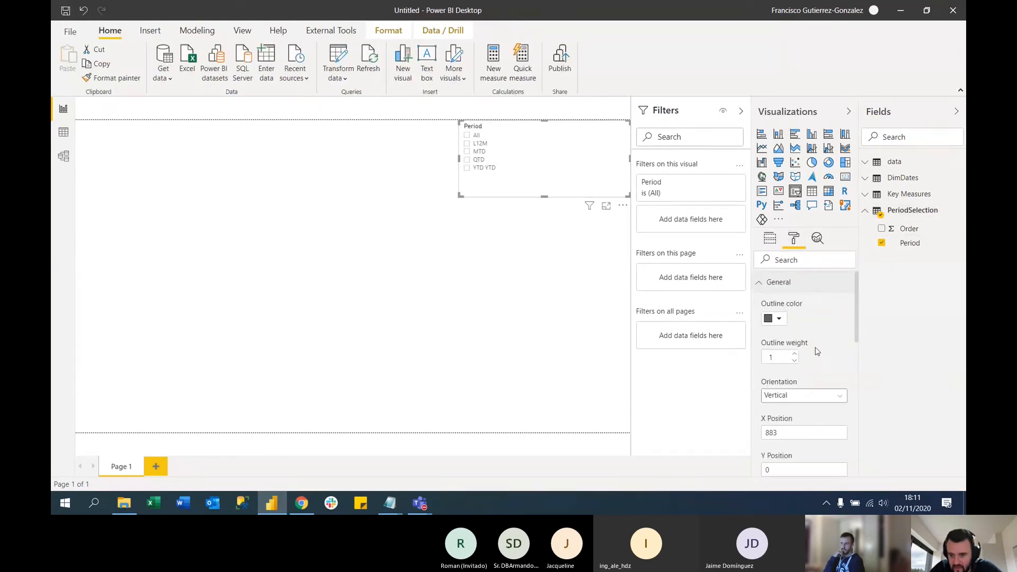
pyautogui.click(802, 396)
pyautogui.click(785, 424)
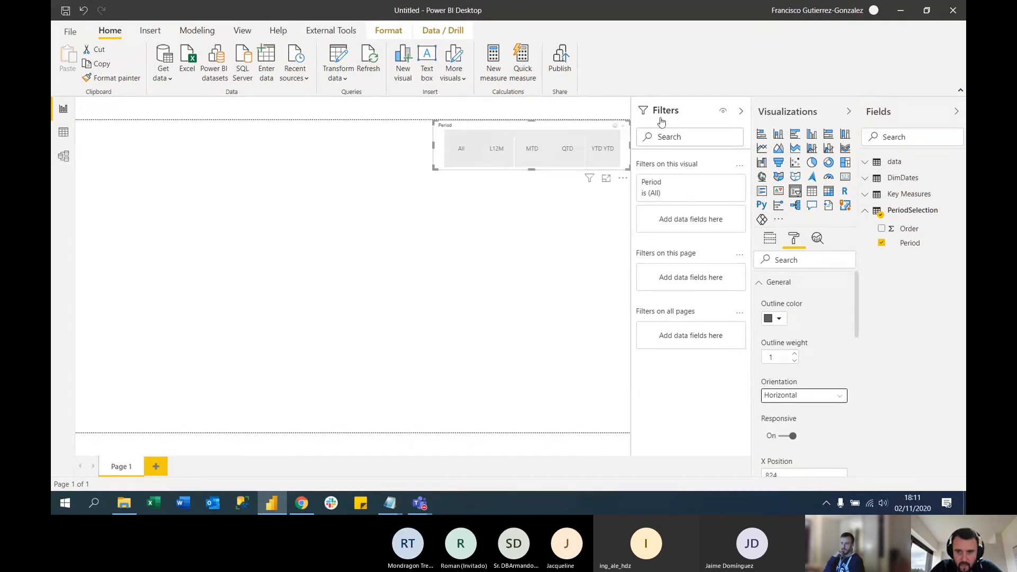
pyautogui.click(740, 112)
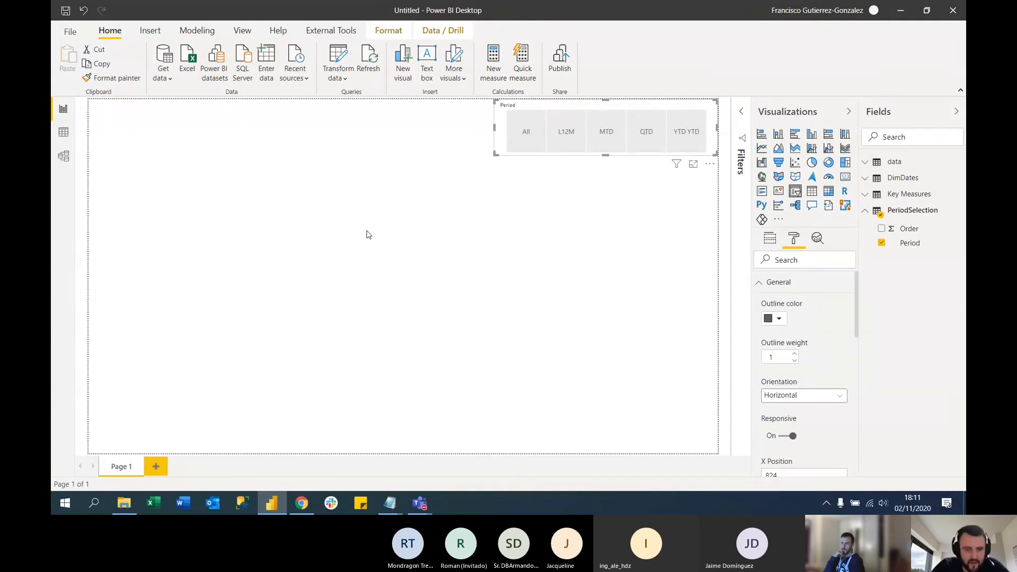
# Add an empty table visual at the page's left edge and enlarge it to fill the lower-left area
pyautogui.click(625, 225)
pyautogui.click(811, 190)
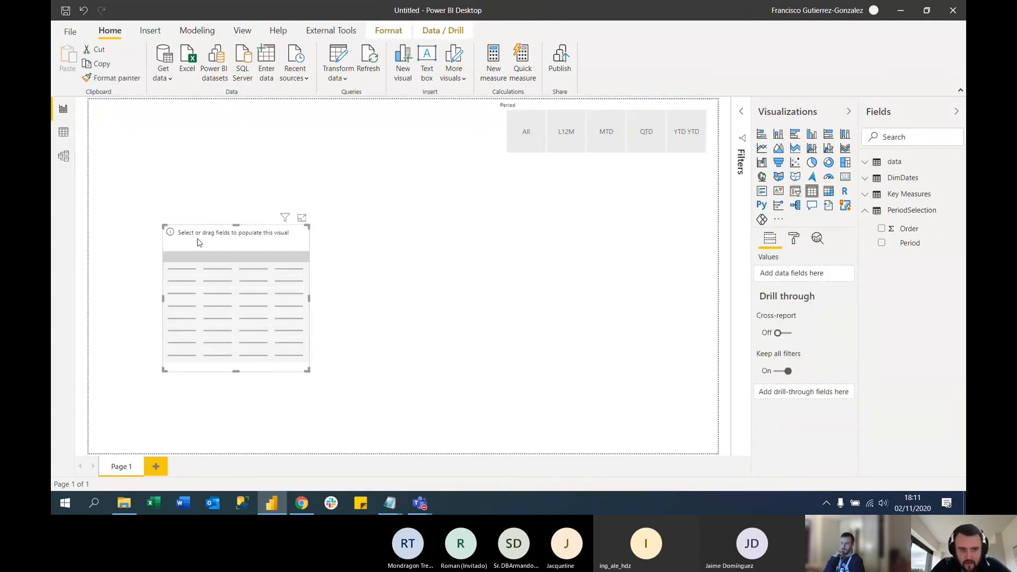
pyautogui.moveTo(193, 255); pyautogui.dragTo(113, 241)
pyautogui.click(236, 350)
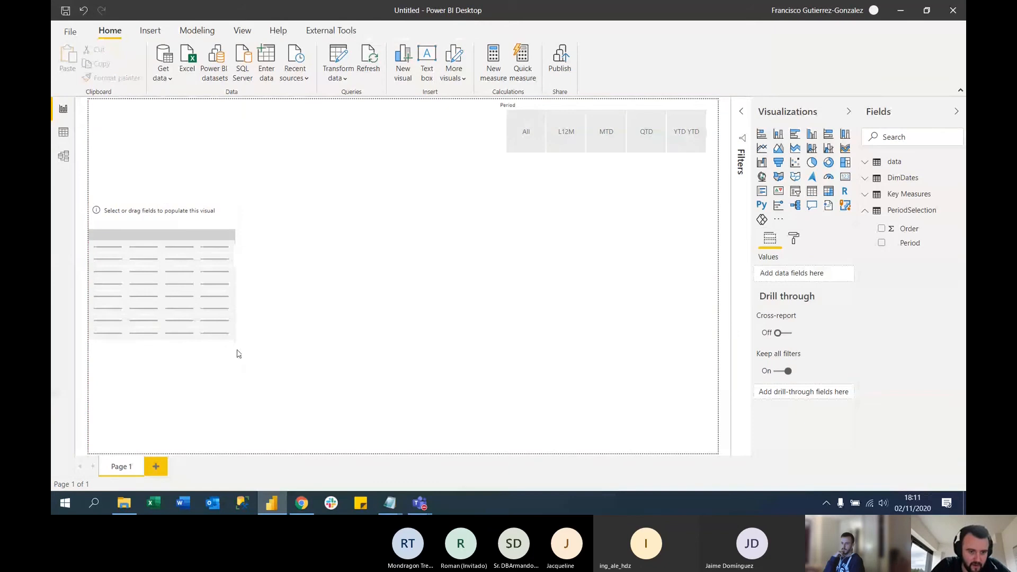
pyautogui.click(196, 311)
pyautogui.moveTo(233, 348); pyautogui.dragTo(436, 453)
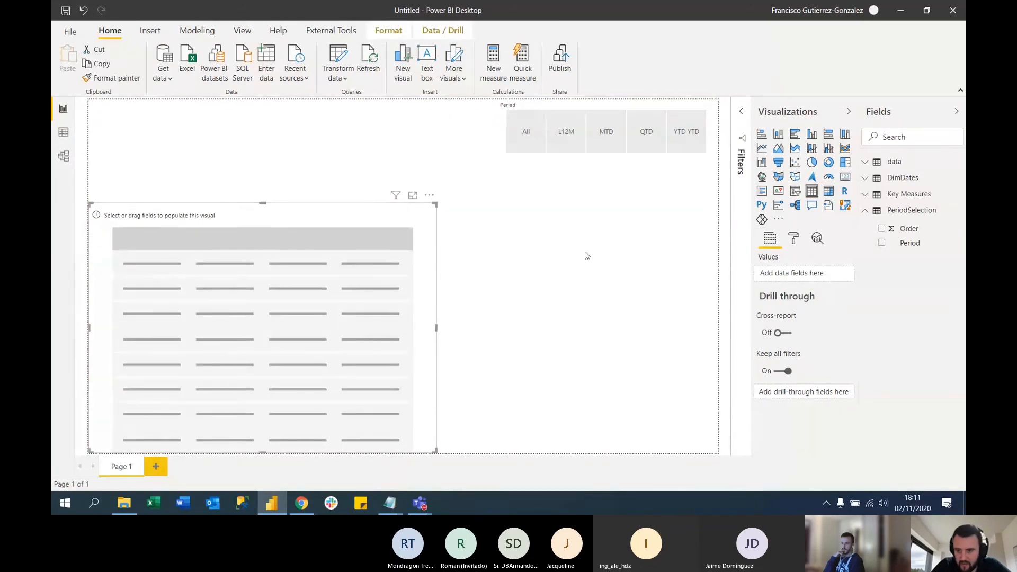
# Add an empty card visual and shrink it to fit the page's upper-left corner above the table visual
pyautogui.click(556, 255)
pyautogui.click(845, 177)
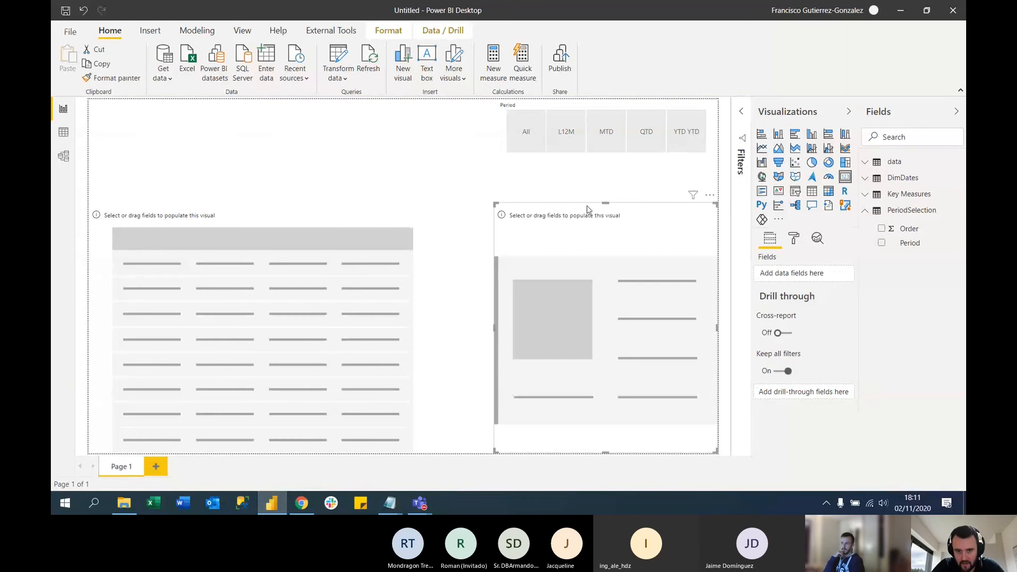
pyautogui.moveTo(588, 209); pyautogui.dragTo(252, 191)
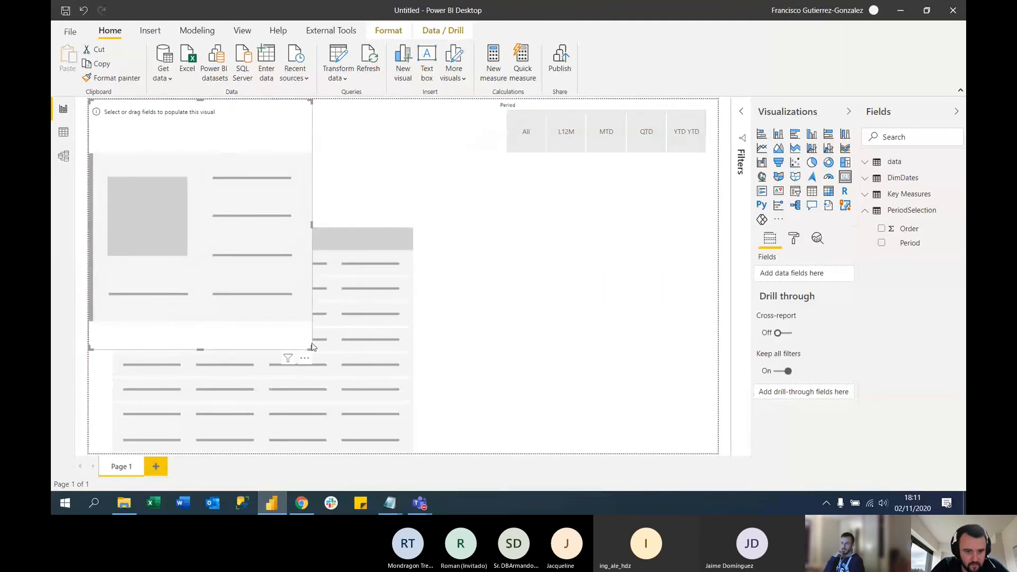
pyautogui.moveTo(309, 349); pyautogui.dragTo(341, 176)
pyautogui.moveTo(345, 189); pyautogui.dragTo(303, 192)
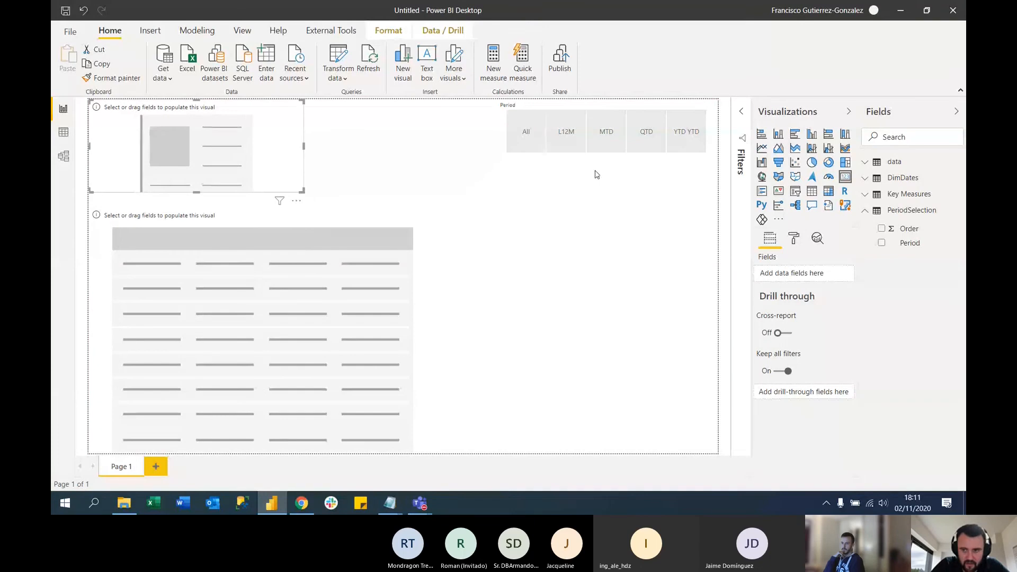
# Add the Month Year field from DimDates to the empty table visual and sort the table by it in descending order
pyautogui.click(609, 214)
pyautogui.click(420, 289)
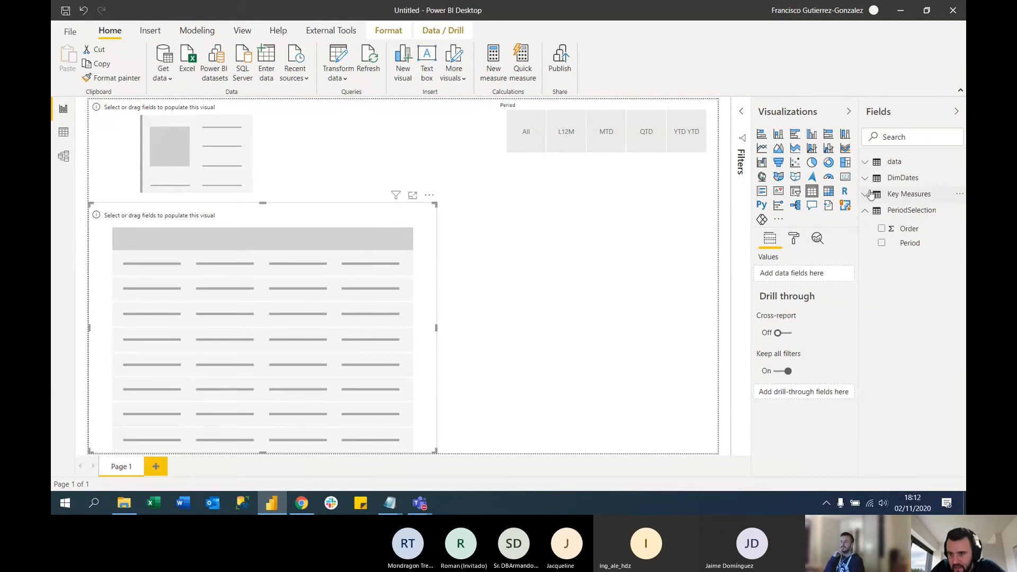
pyautogui.click(905, 135)
pyautogui.write('month')
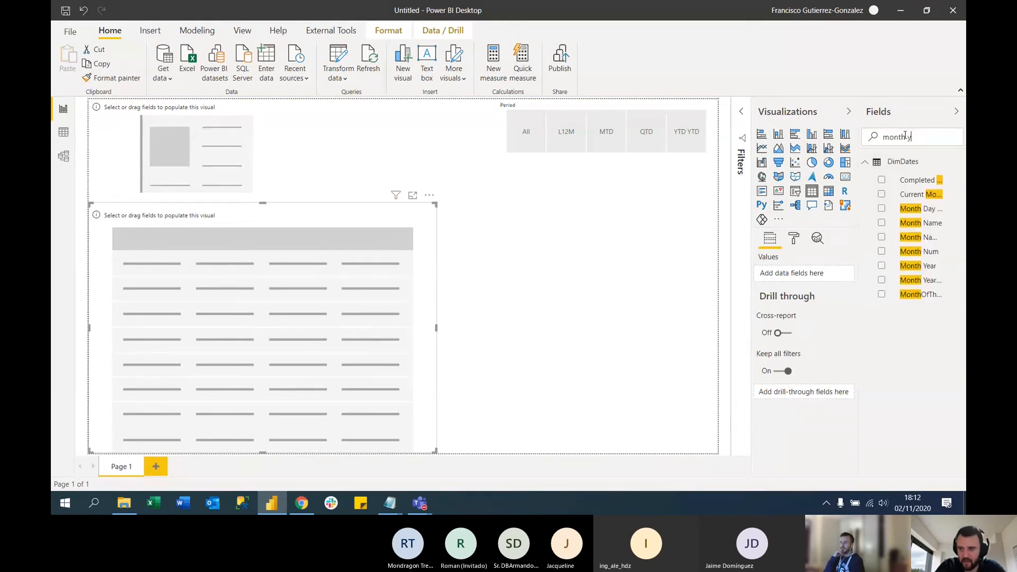
pyautogui.write(' ye')
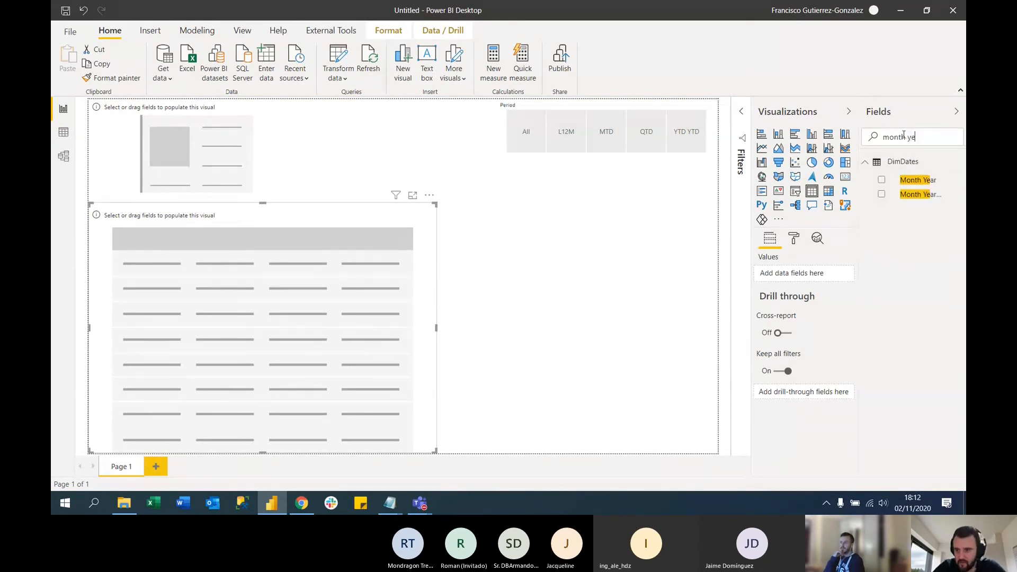
pyautogui.click(881, 180)
pyautogui.click(571, 288)
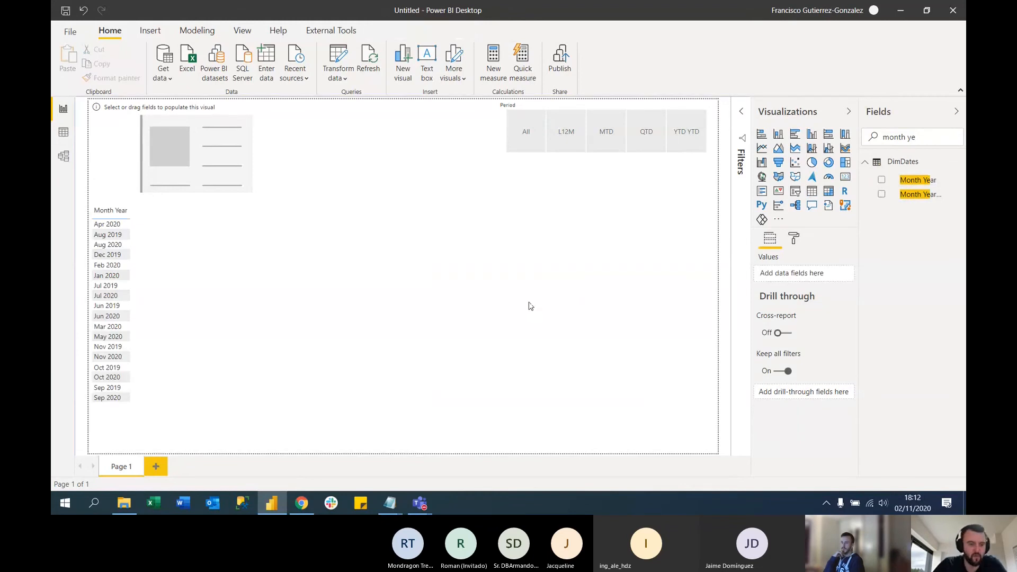
pyautogui.click(98, 217)
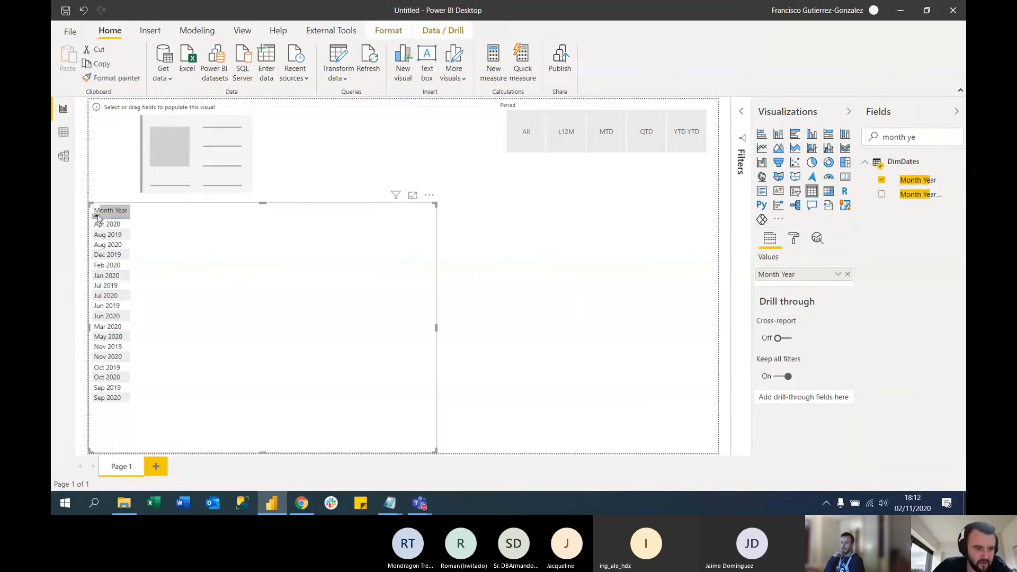
pyautogui.click(106, 211)
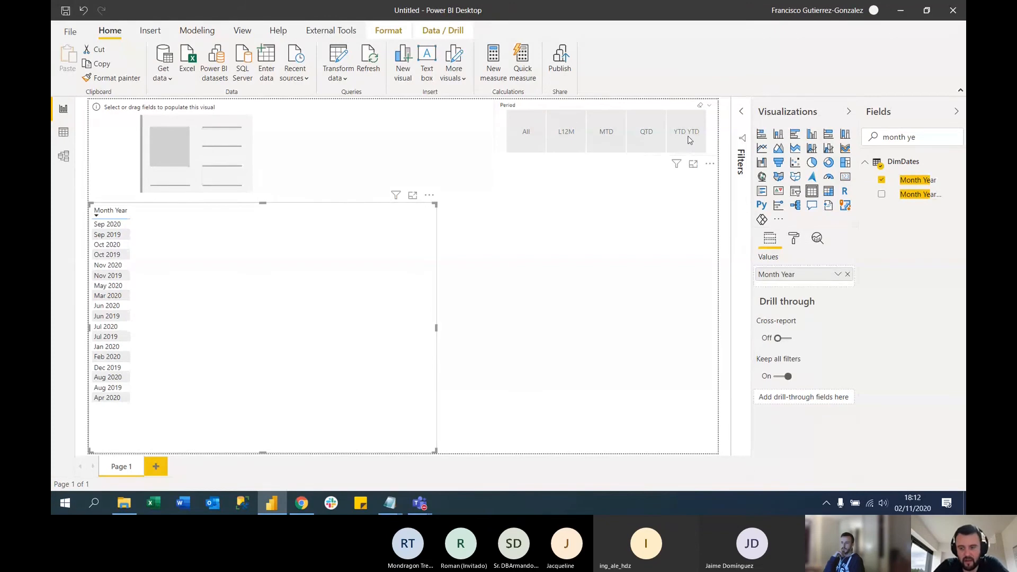
# Set the Month Year column of the DimDates table to sort by Month Year Order
pyautogui.click(63, 134)
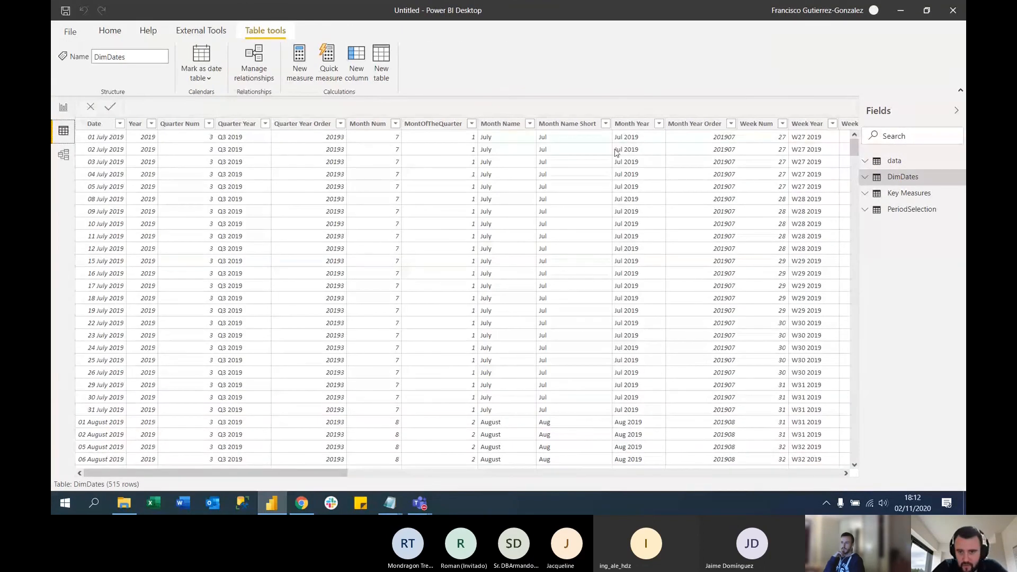
pyautogui.click(638, 123)
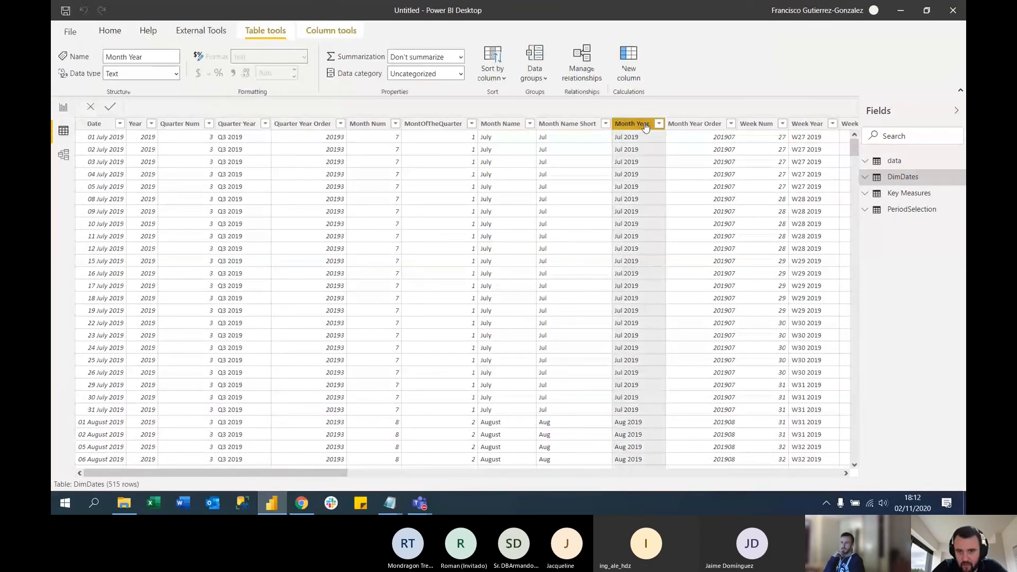
pyautogui.click(498, 72)
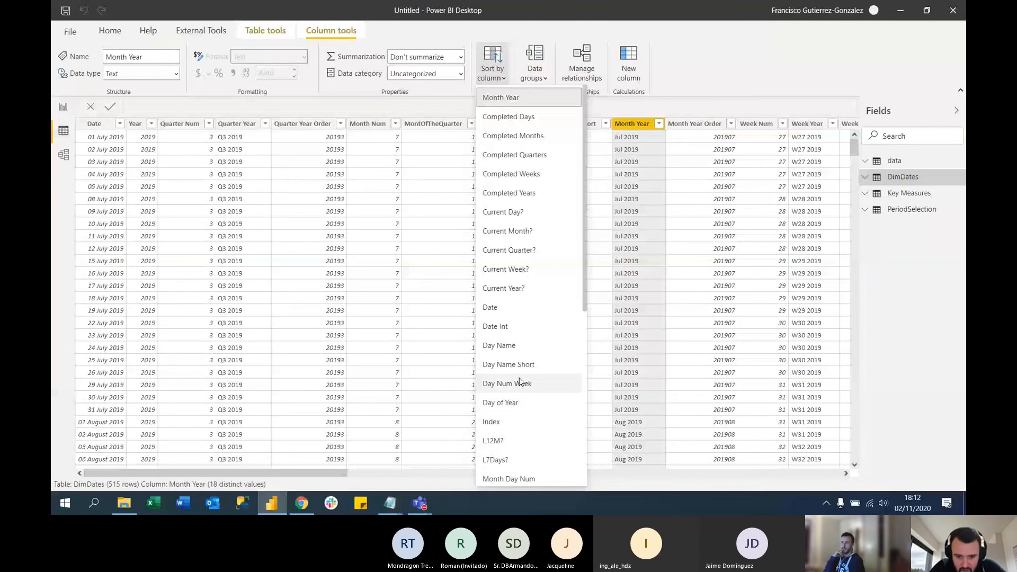
pyautogui.scroll(-3, 520, 381)
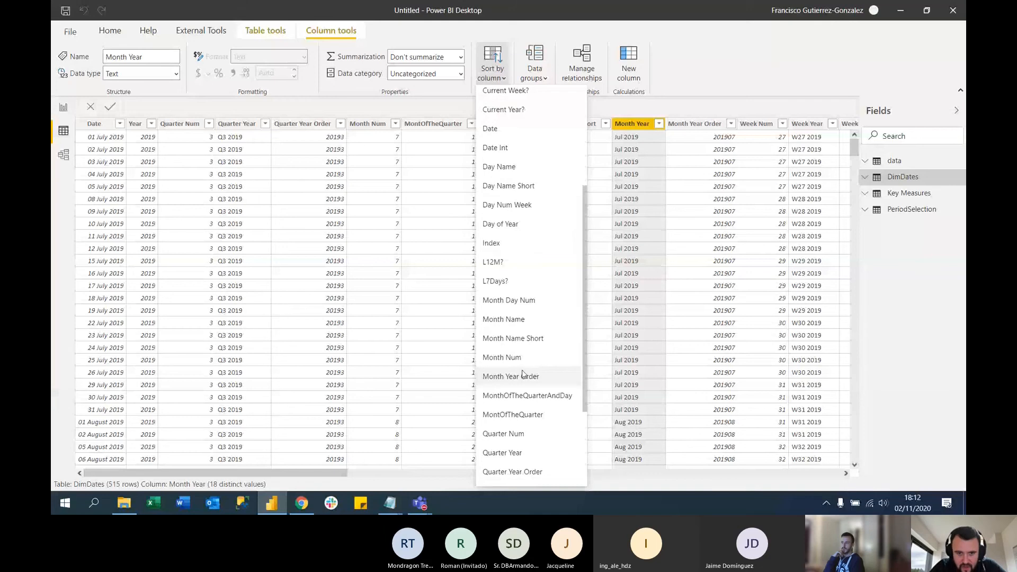
pyautogui.click(532, 376)
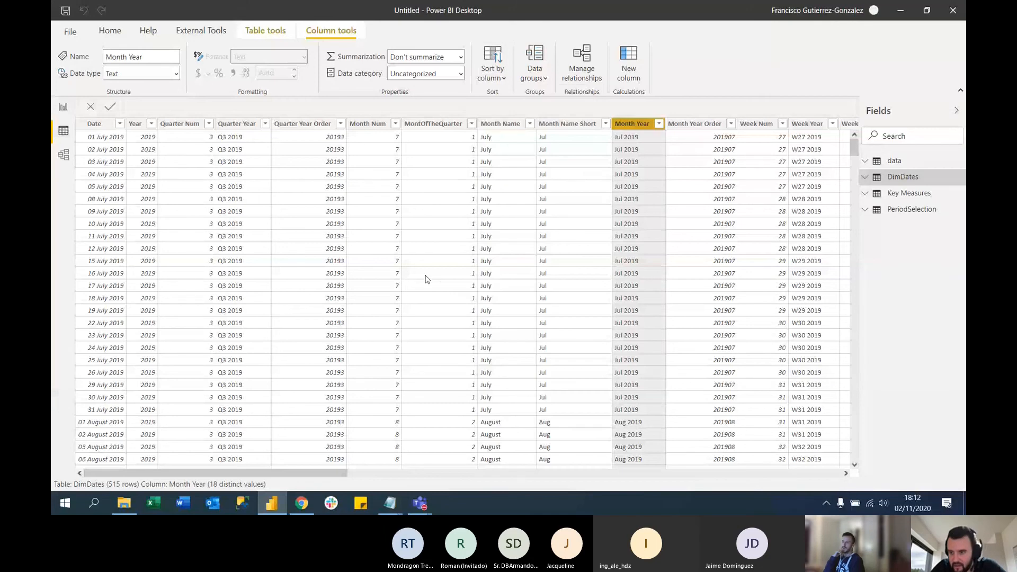
# Set the Period column of the PeriodSelection table to sort by Order and return to the report page
pyautogui.click(907, 210)
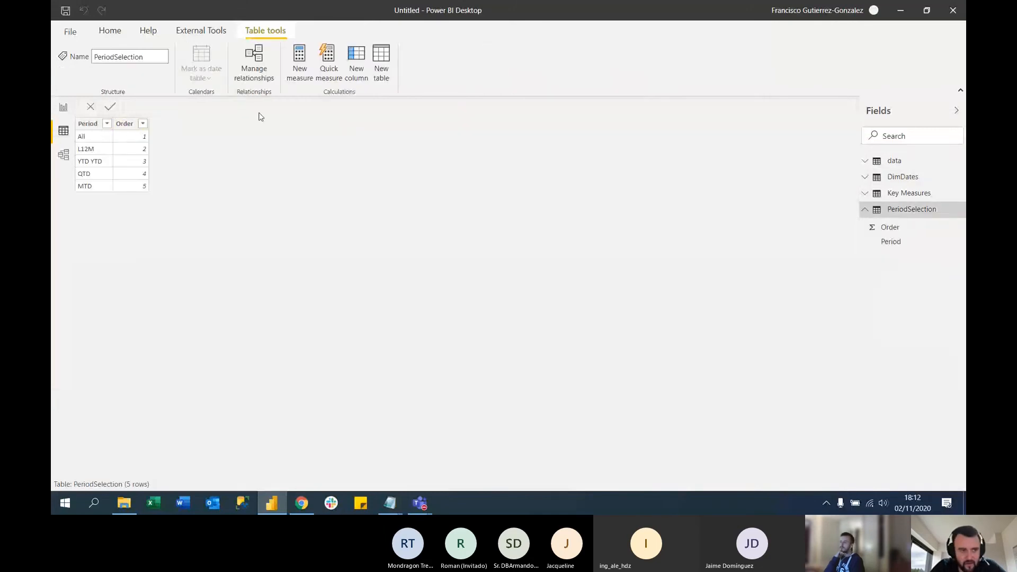
pyautogui.click(87, 124)
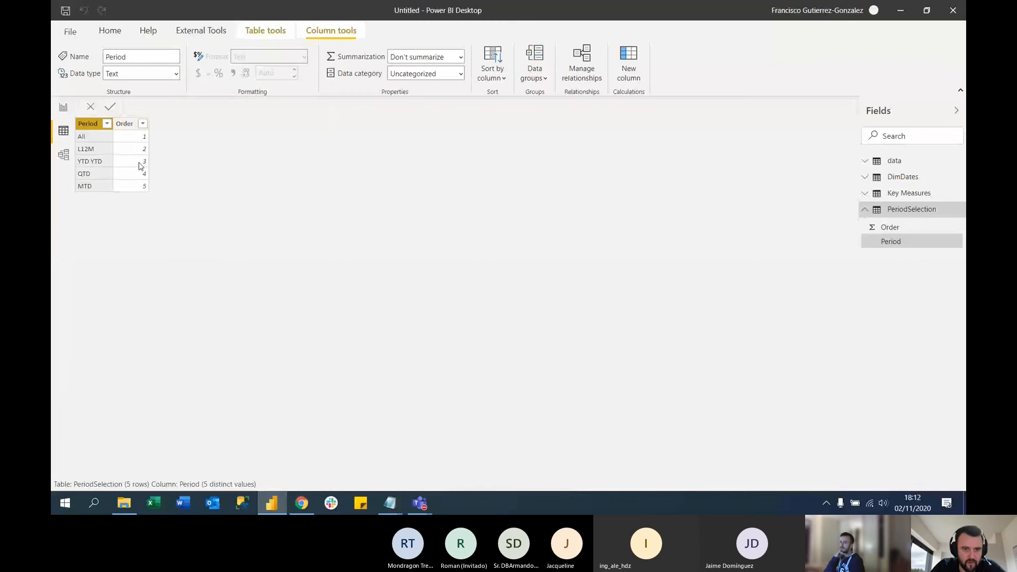
pyautogui.click(500, 72)
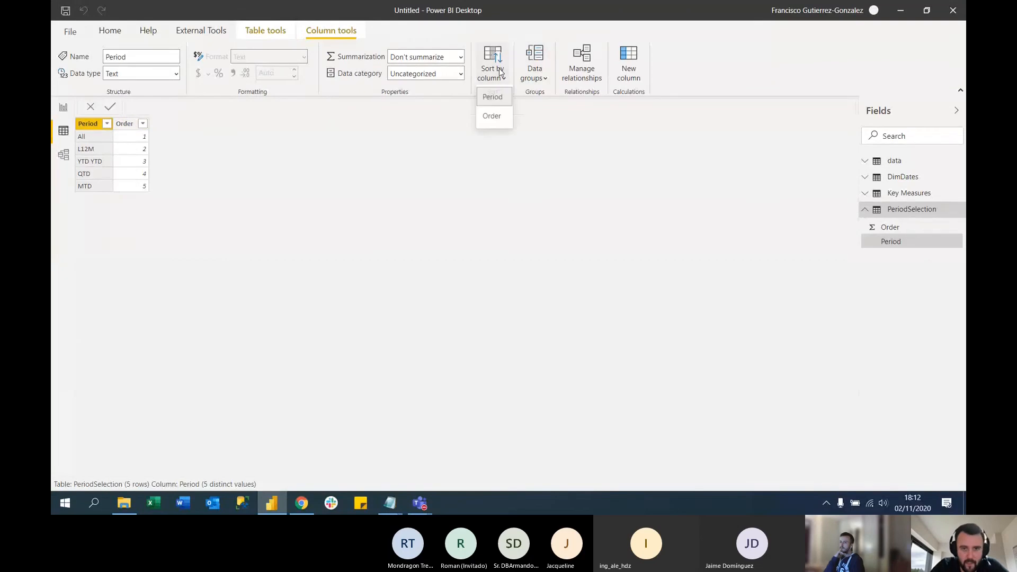
pyautogui.click(493, 117)
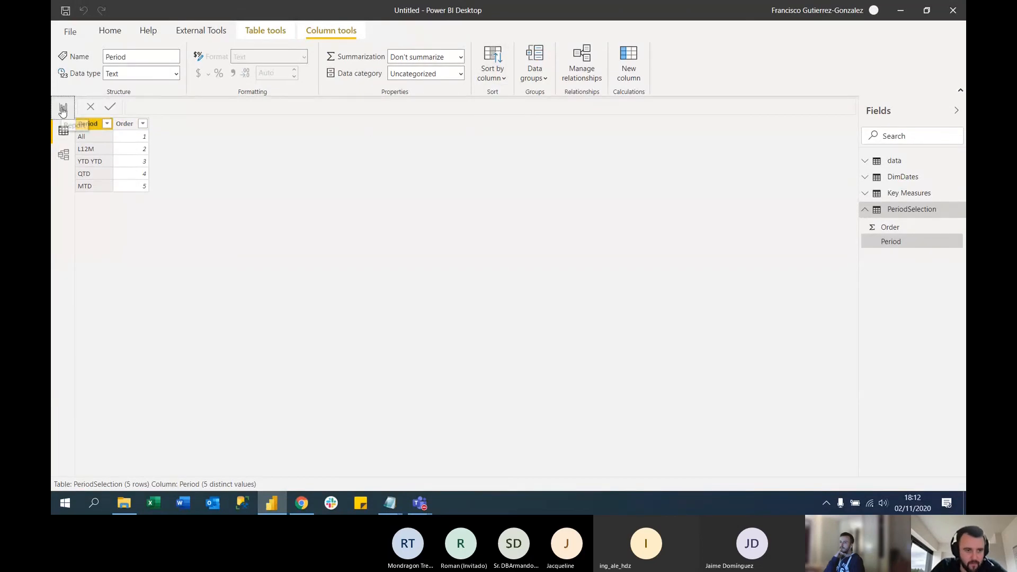
pyautogui.click(63, 108)
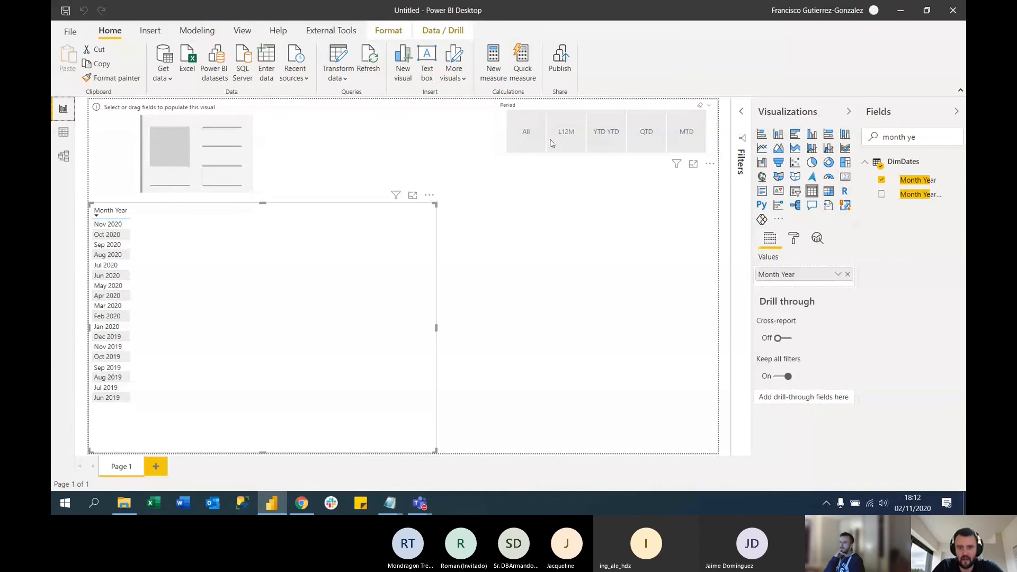
# Correct the third Period entry in PeriodSelection's source table to YTD in Power Query and apply the change to the report
pyautogui.click(609, 140)
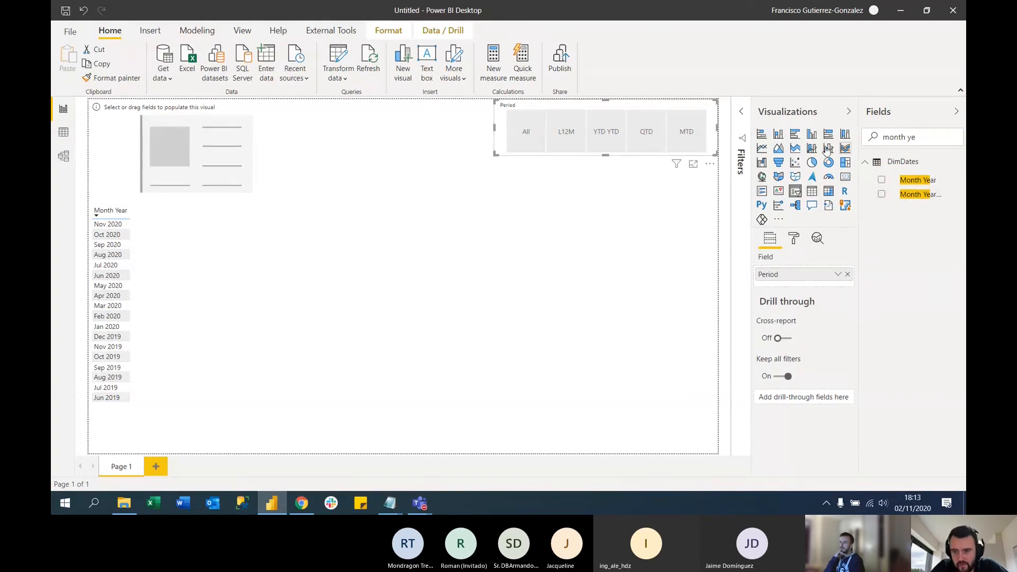
pyautogui.click(339, 57)
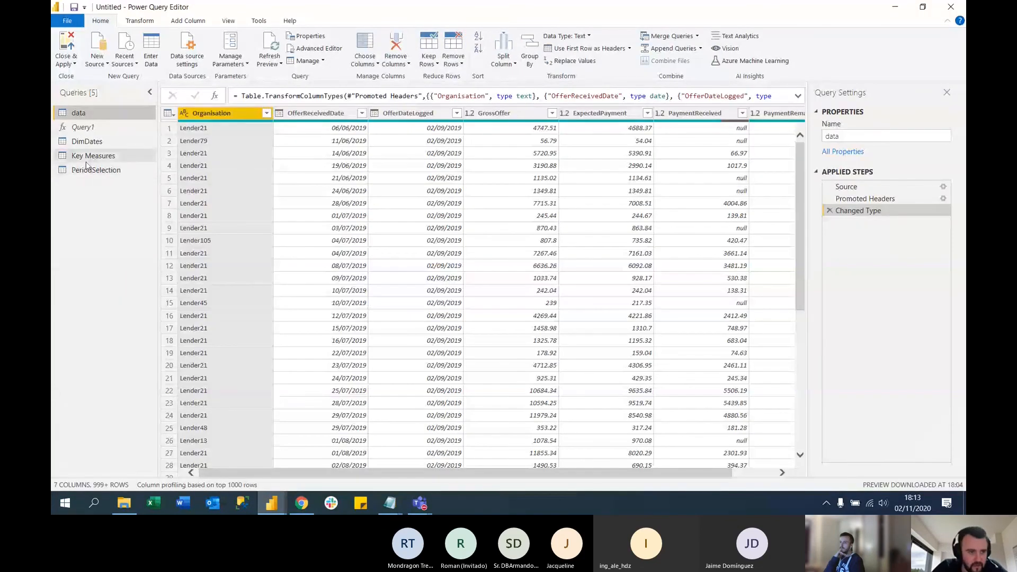
pyautogui.click(90, 170)
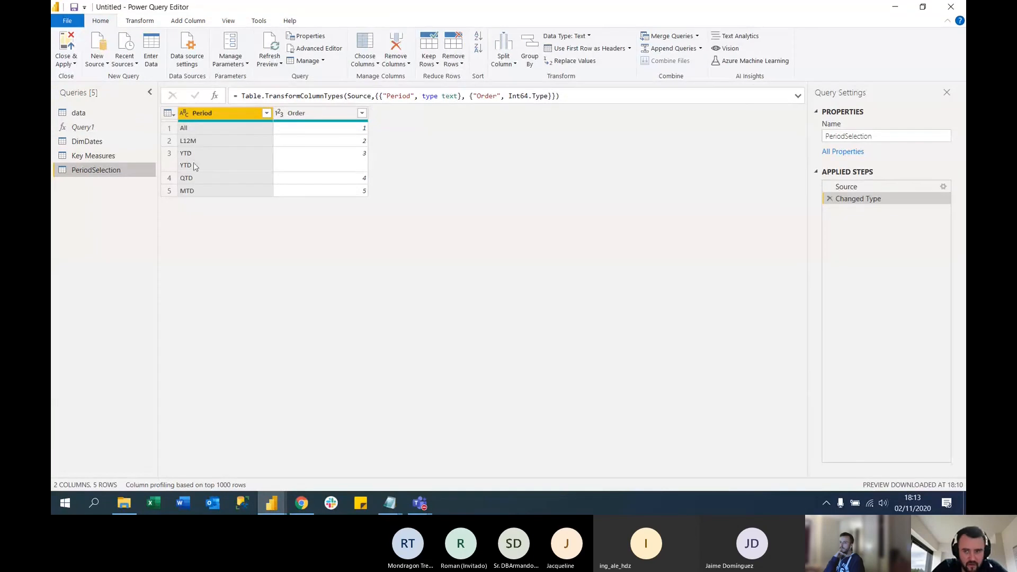
pyautogui.click(944, 187)
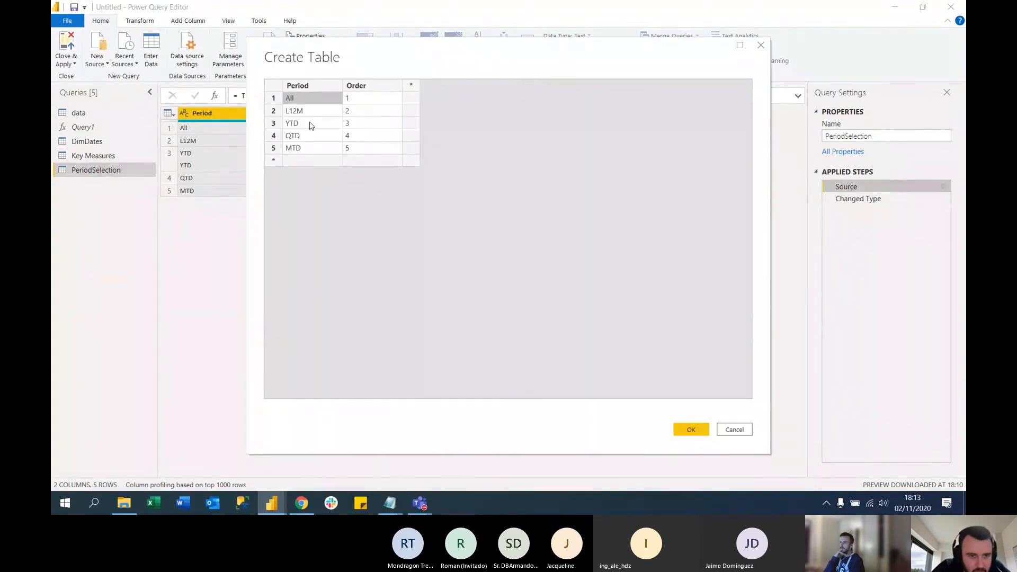
pyautogui.doubleClick(324, 123)
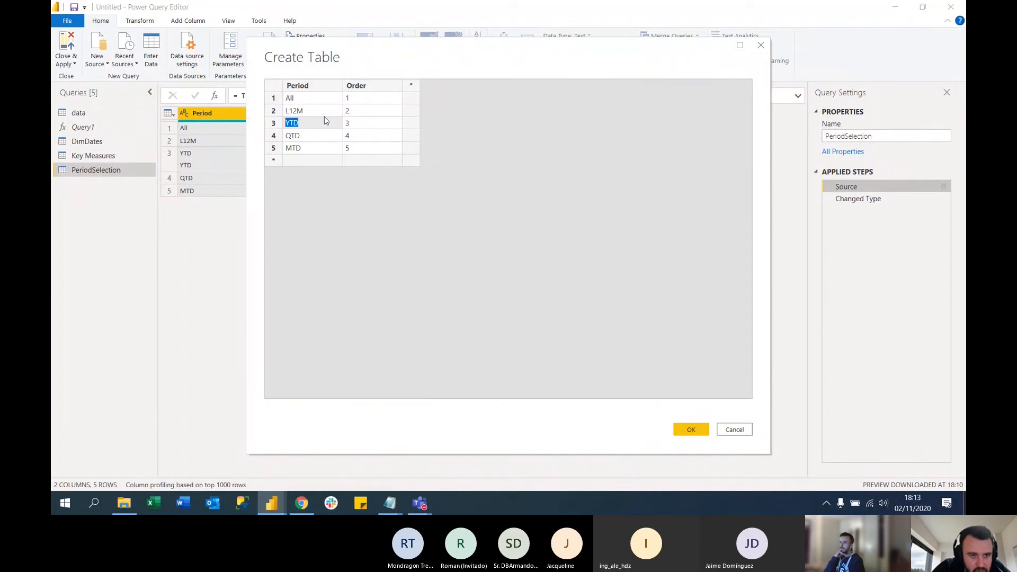
pyautogui.press('BackSpace')
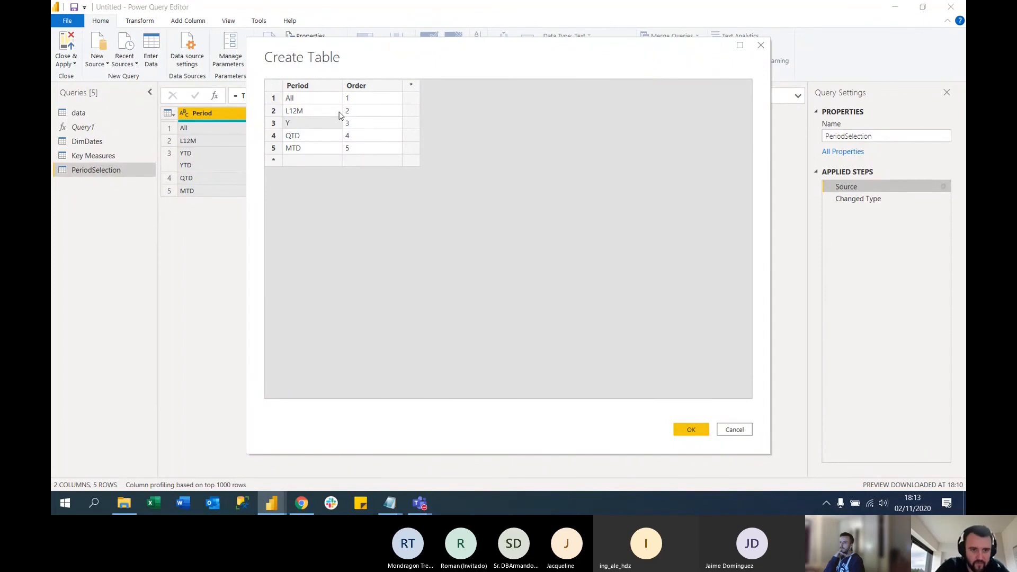
pyautogui.press('Down')
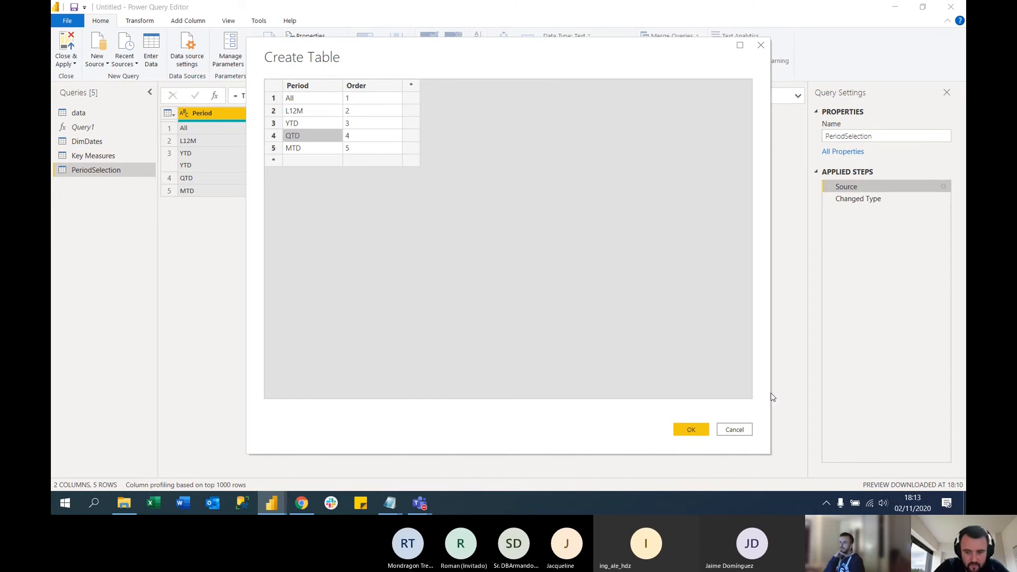
pyautogui.click(691, 429)
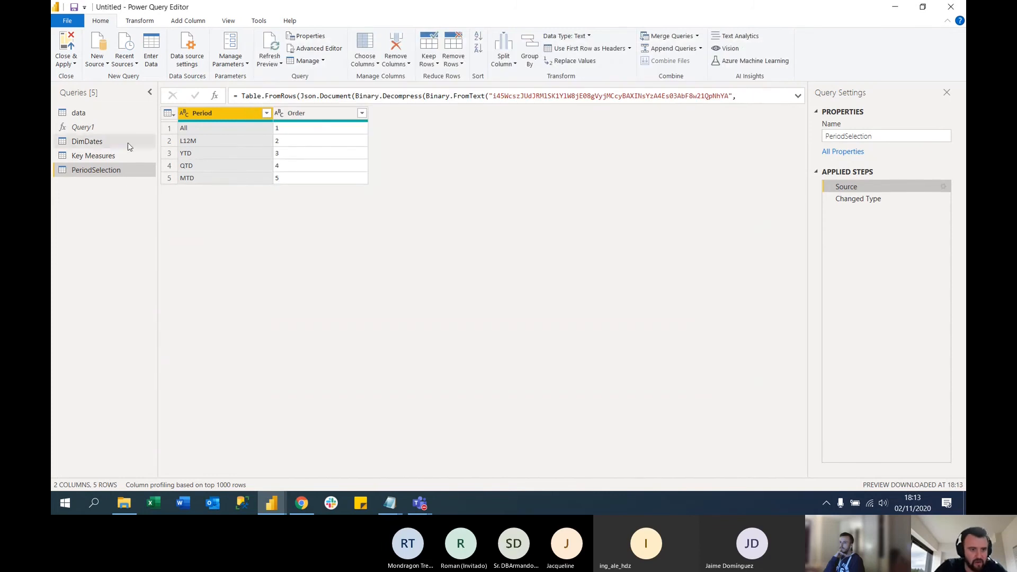
pyautogui.click(73, 41)
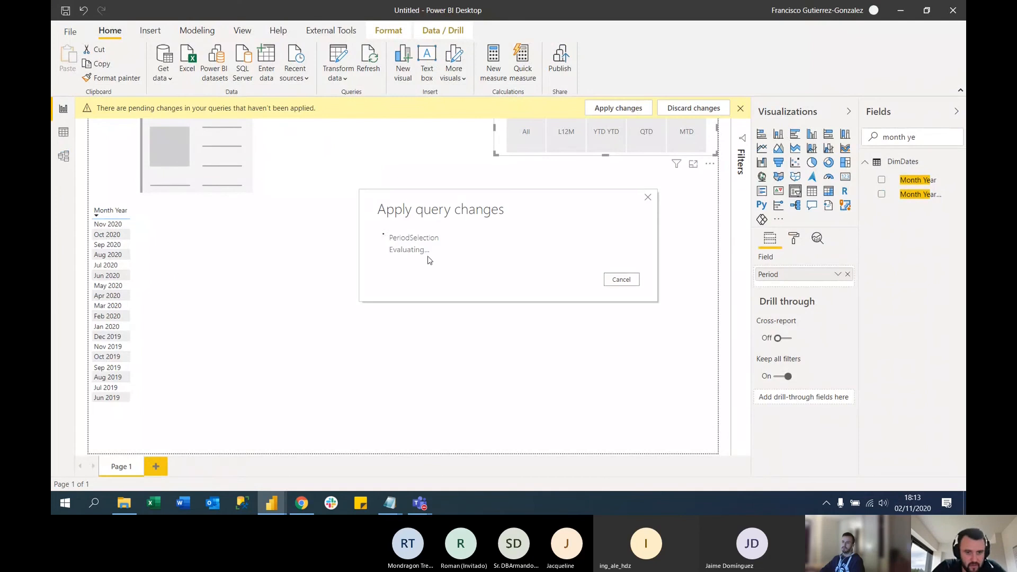
# Clear the field search and collapse the PeriodSelection table in the field list
pyautogui.click(923, 141)
pyautogui.press('BackSpace')
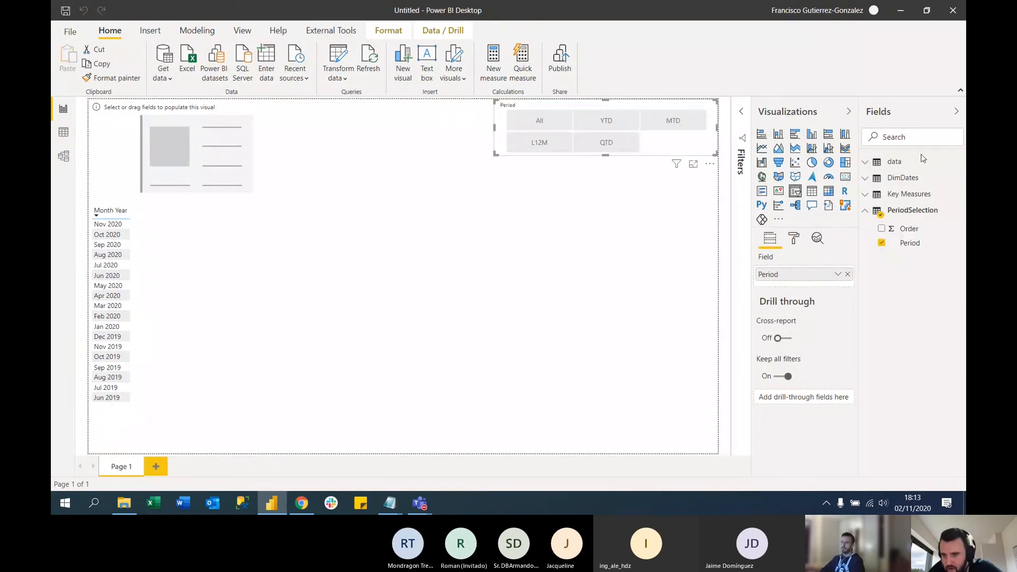
pyautogui.click(869, 212)
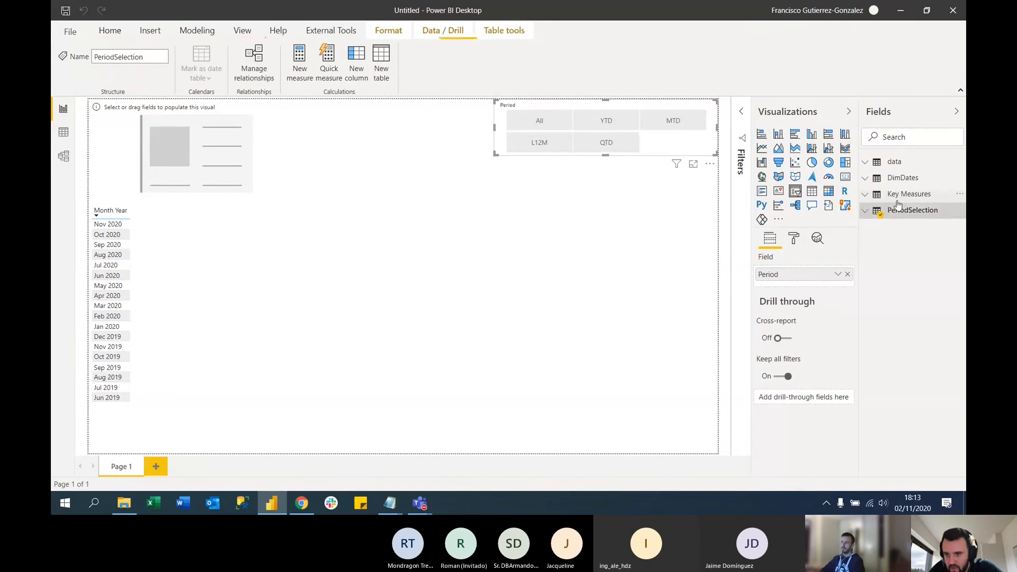
# Create an Ofertas measure in the Key Measures table that counts the rows of the data table with COUNTROWS(data)
pyautogui.click(900, 194)
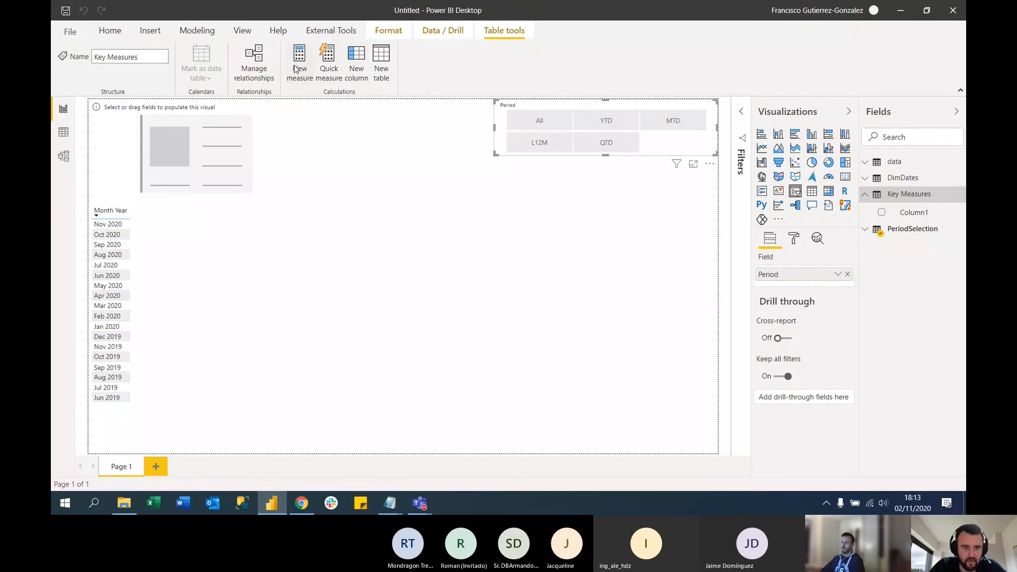
pyautogui.click(297, 68)
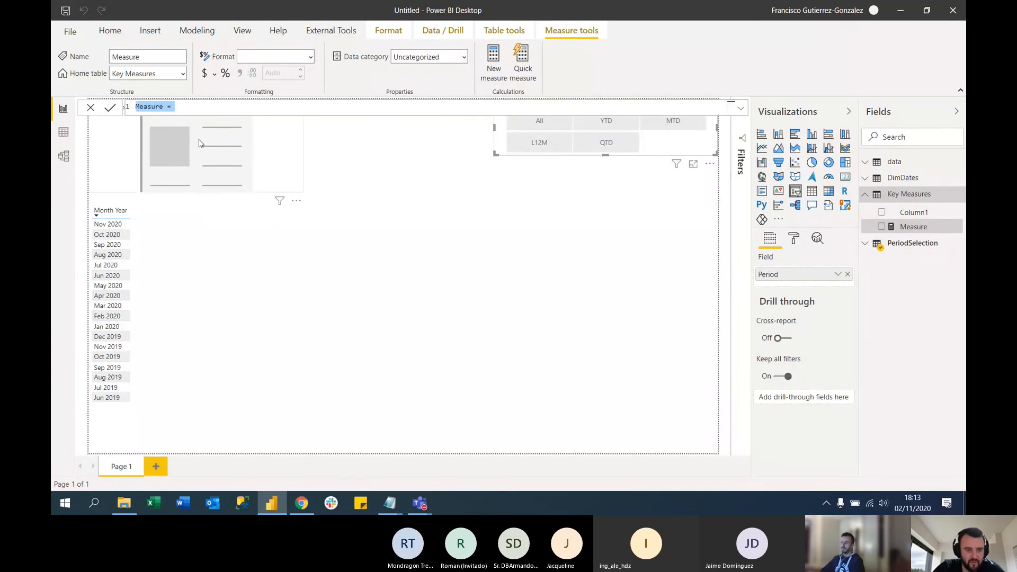
pyautogui.write('0')
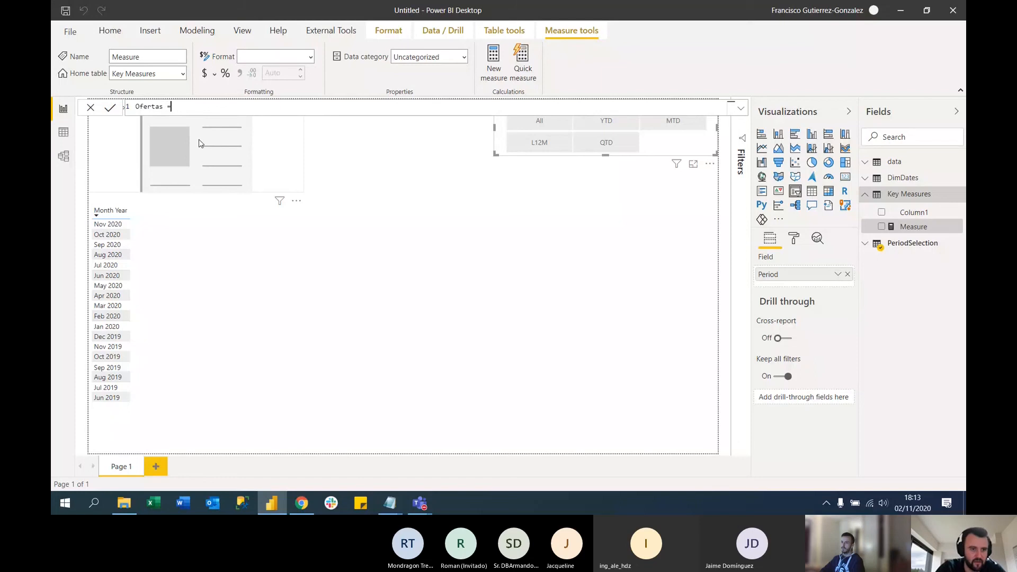
pyautogui.write('fertas =')
pyautogui.hotkey('shift', 'Return')
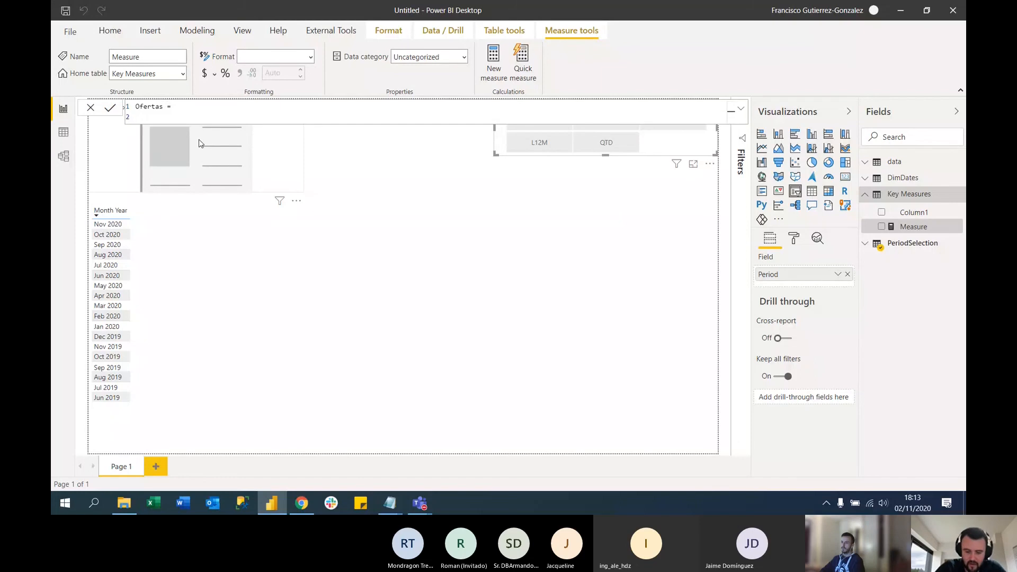
pyautogui.write('count')
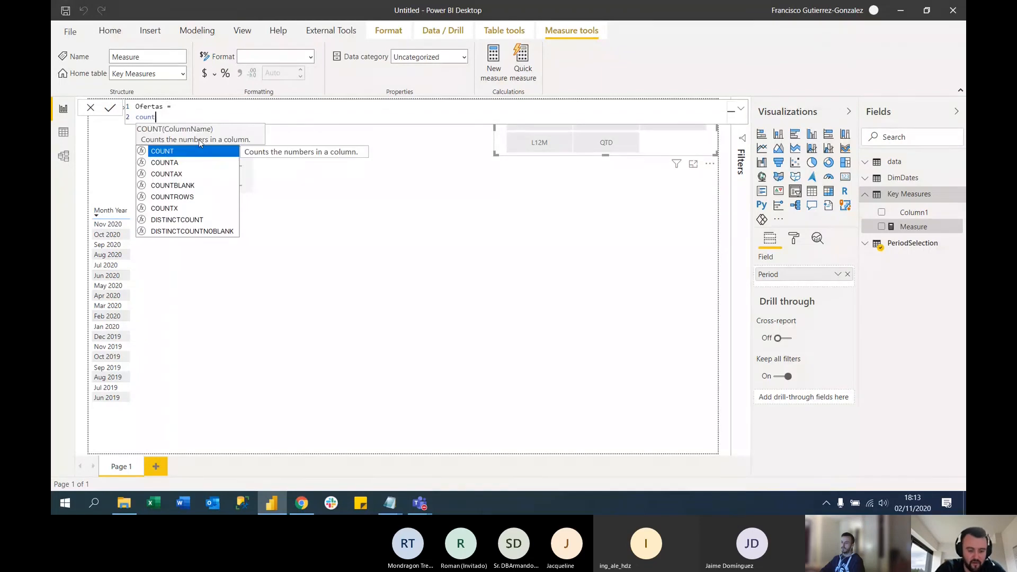
pyautogui.write('r')
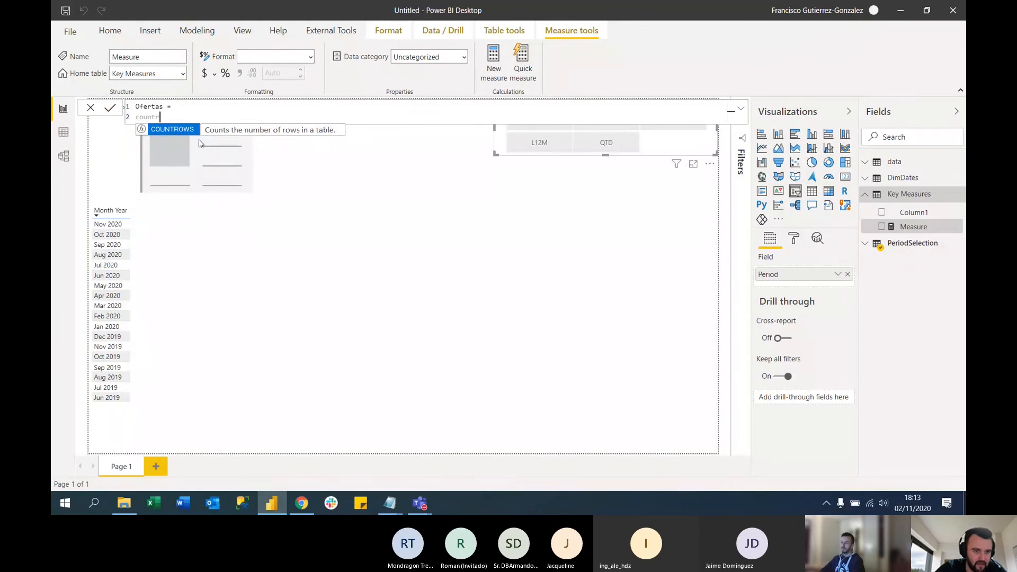
pyautogui.press('Tab')
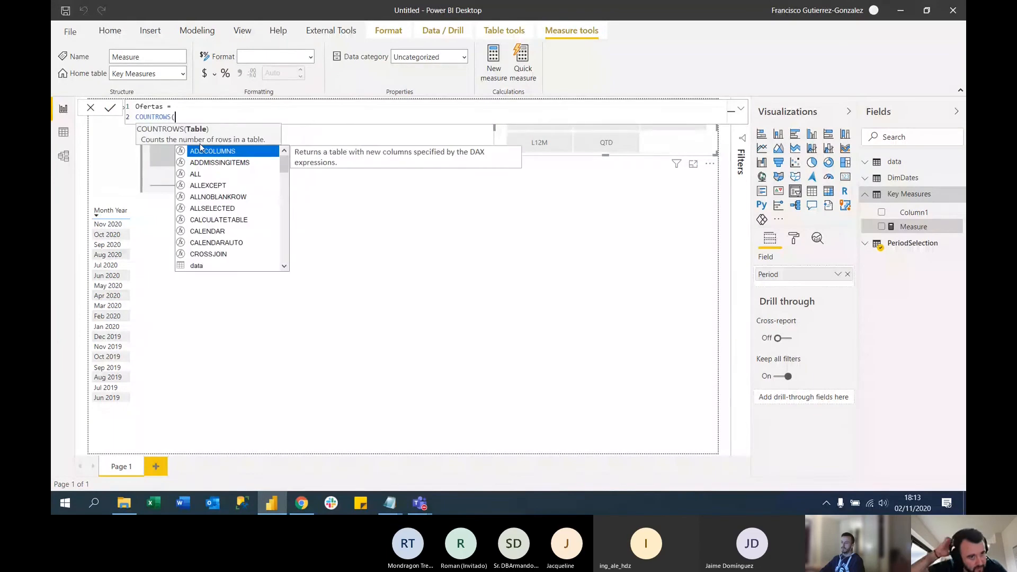
pyautogui.write('data)')
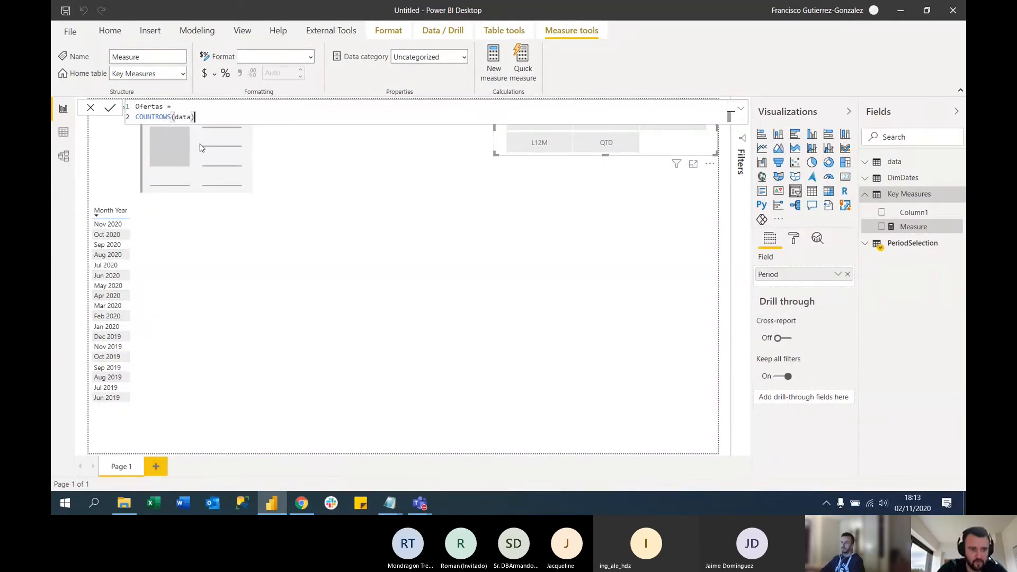
pyautogui.press('Return')
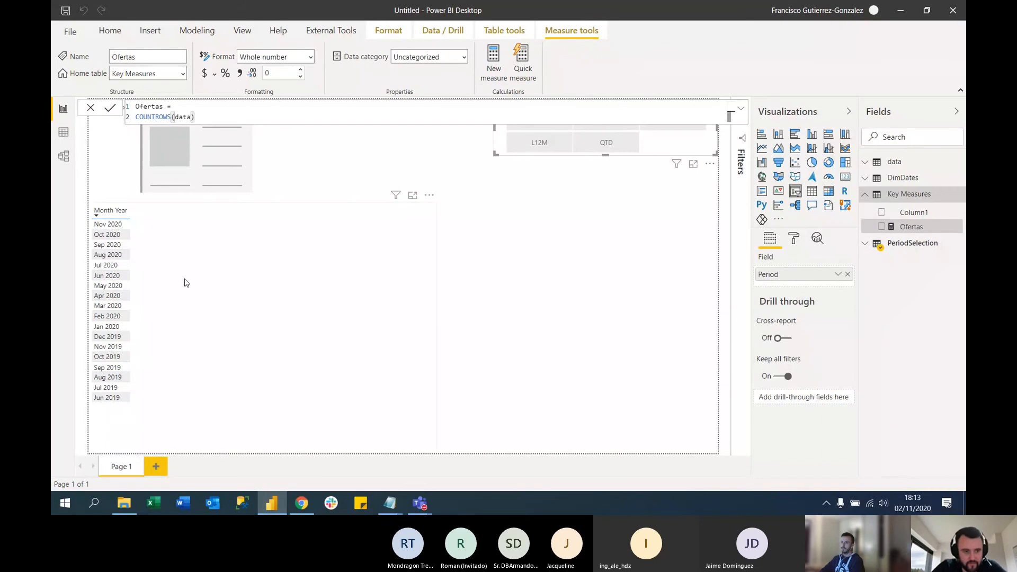
# Add the Ofertas measure to the Month Year table visual and keep it sorted by Month Year in descending order
pyautogui.click(320, 274)
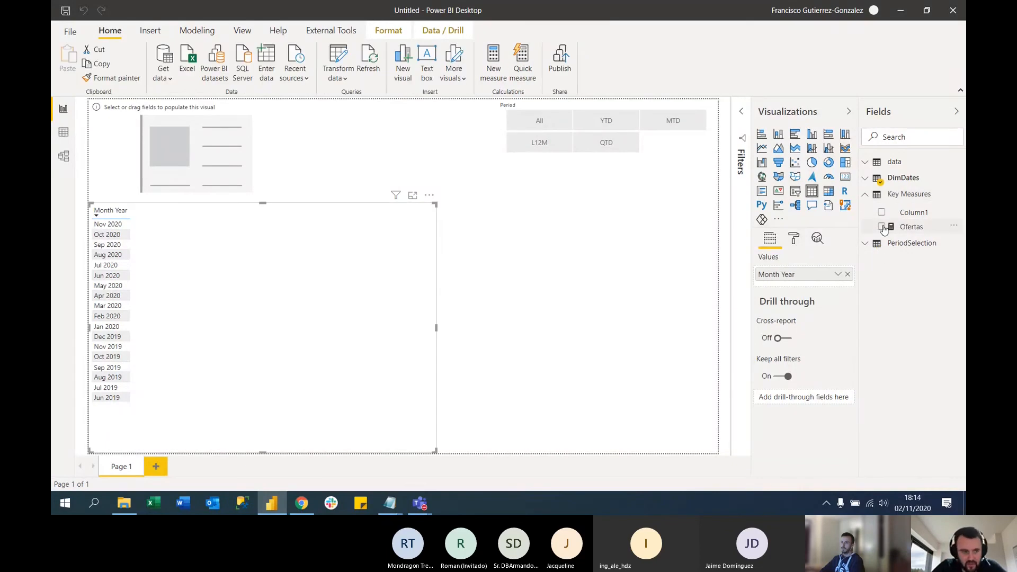
pyautogui.click(881, 227)
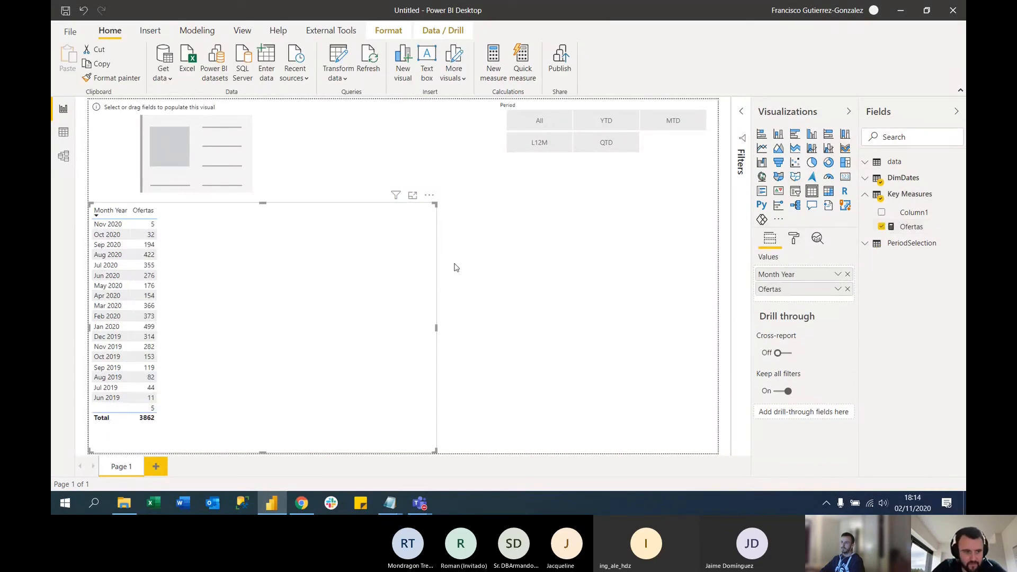
pyautogui.click(97, 215)
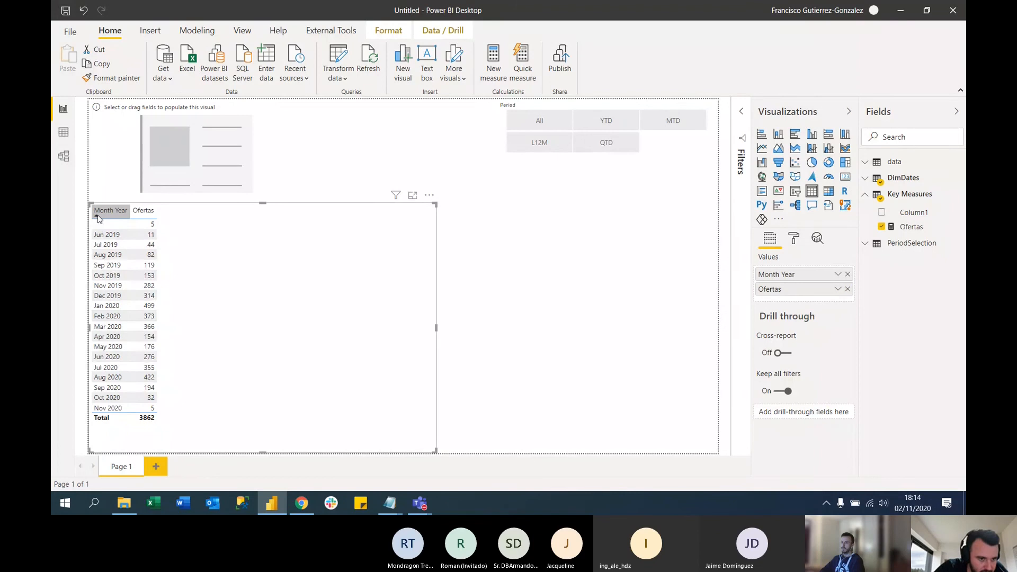
pyautogui.click(98, 218)
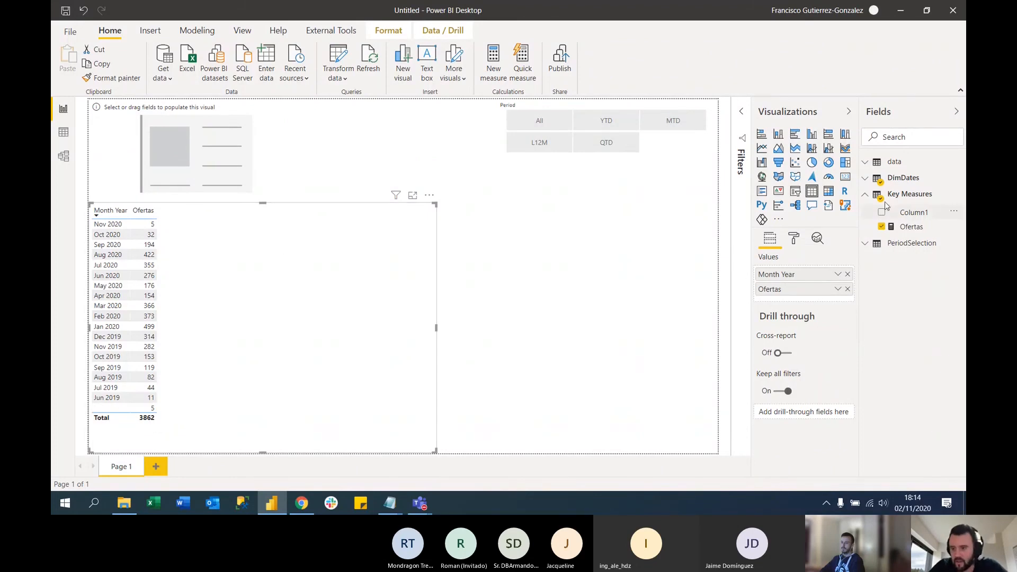
# Delete Column1 from the Key Measures table, then refresh the field list and expand Key Measures
pyautogui.rightClick(920, 214)
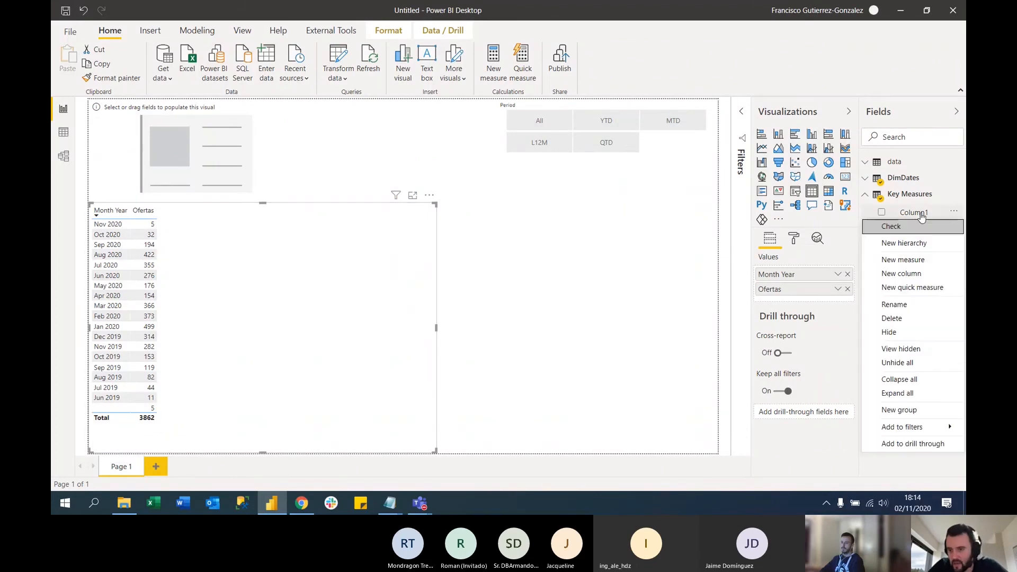
pyautogui.click(905, 317)
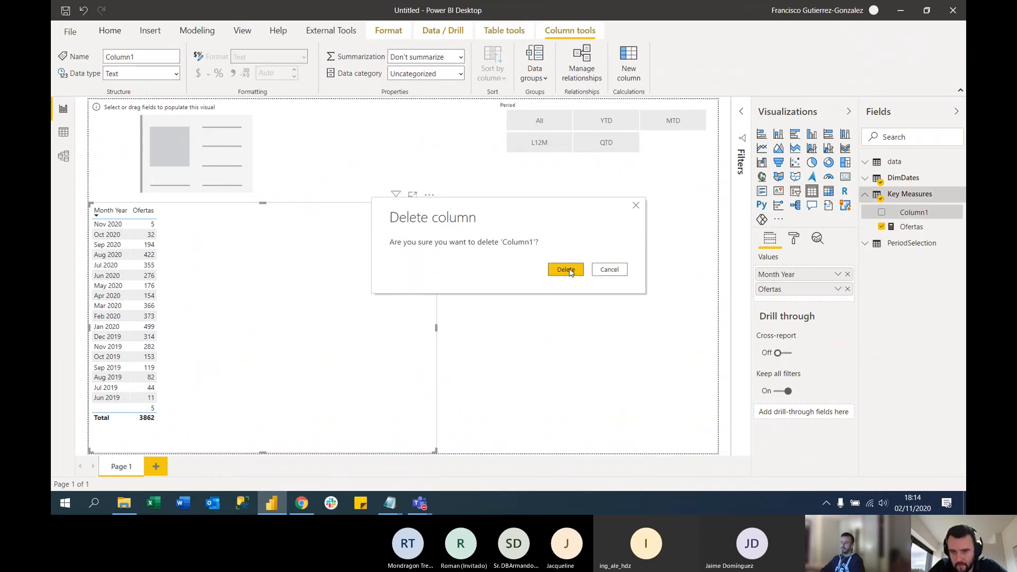
pyautogui.click(565, 270)
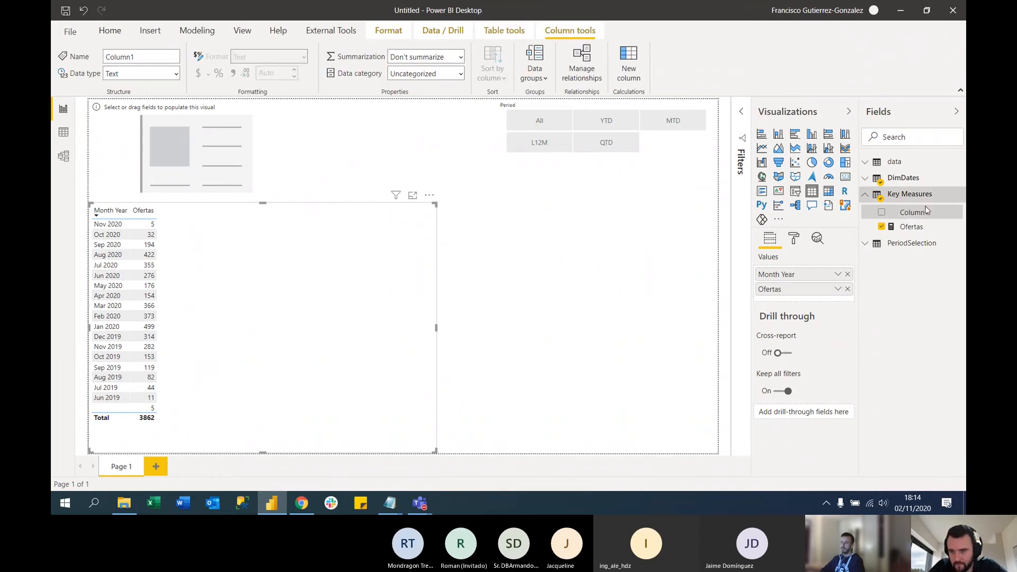
pyautogui.click(957, 115)
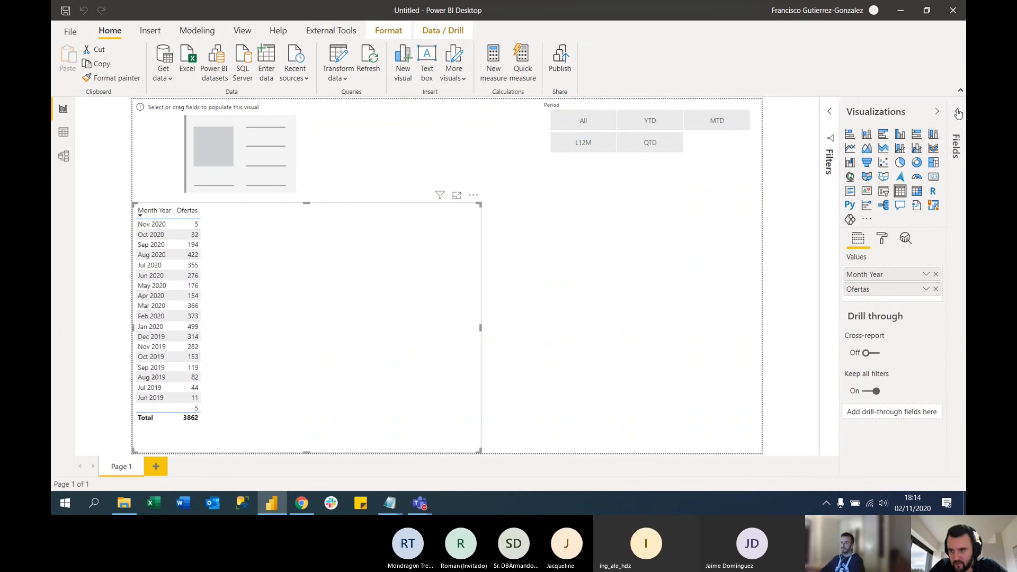
pyautogui.click(957, 113)
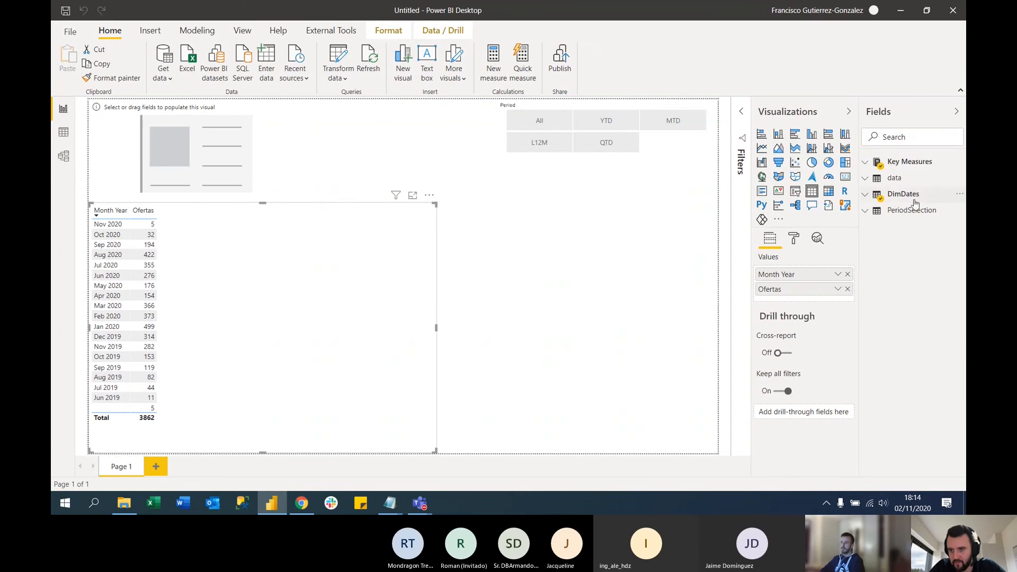
pyautogui.click(874, 163)
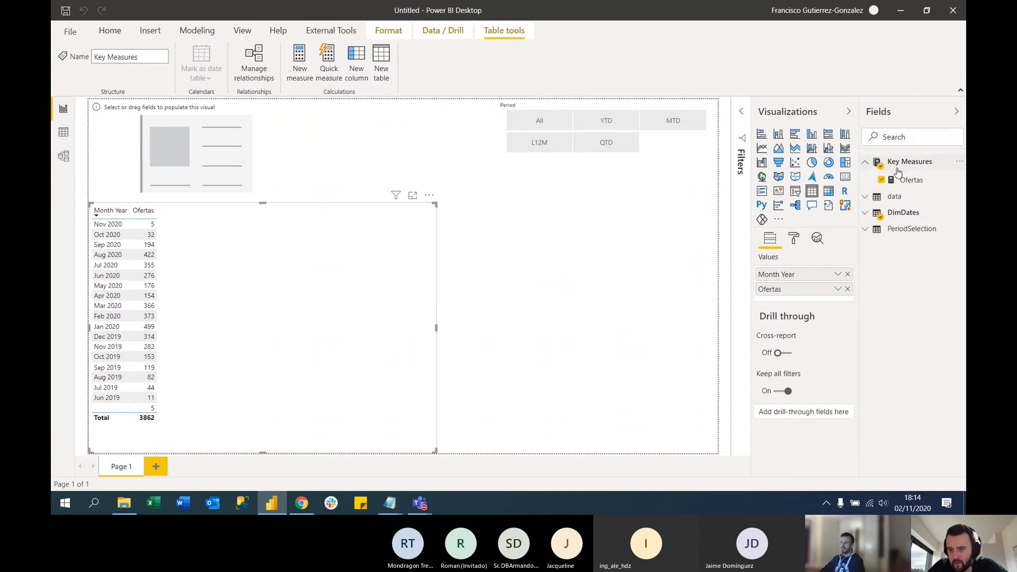
# Show the Ofertas measure in the empty card and format the measure with a thousands separator
pyautogui.click(221, 147)
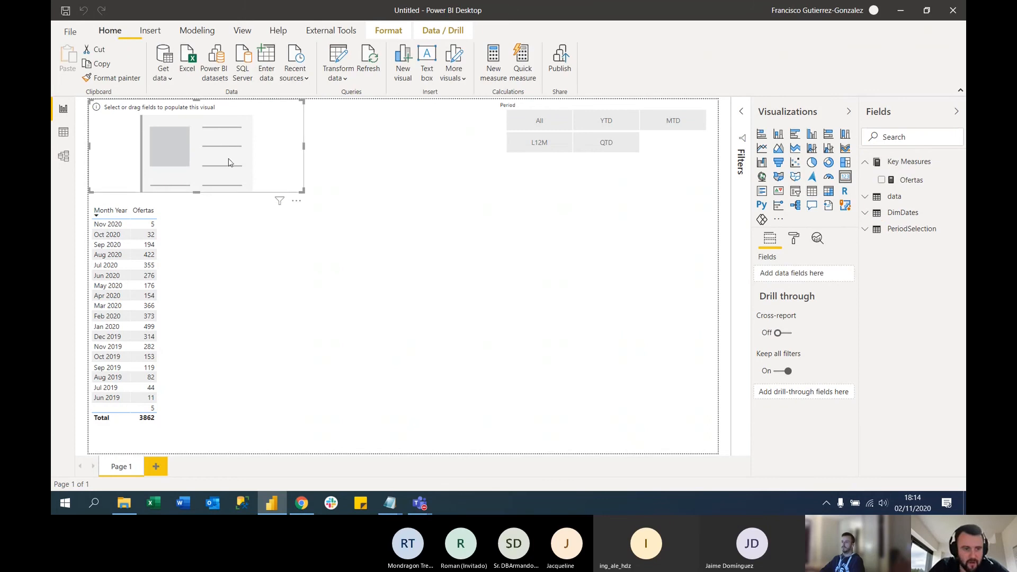
pyautogui.click(882, 180)
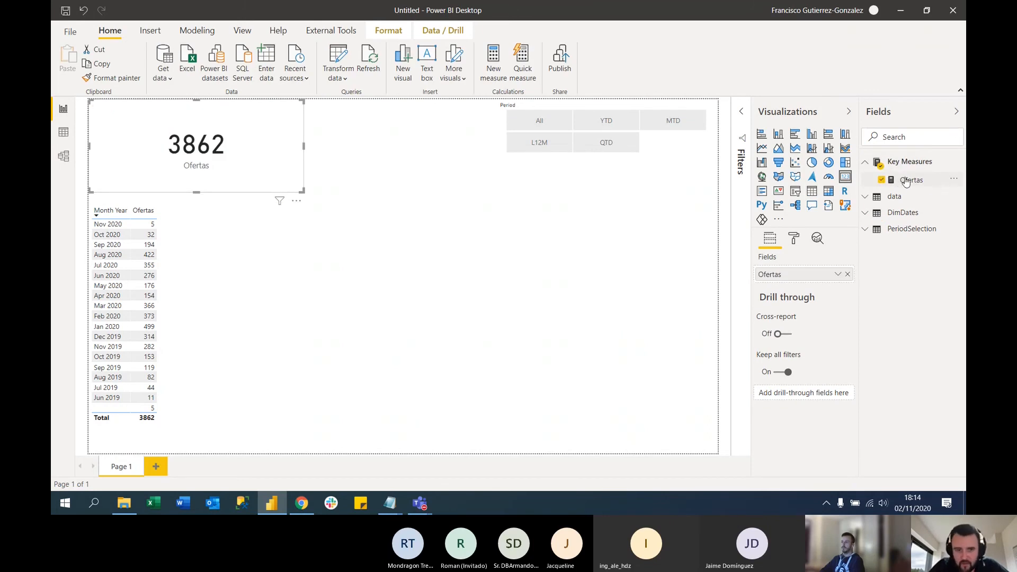
pyautogui.click(907, 180)
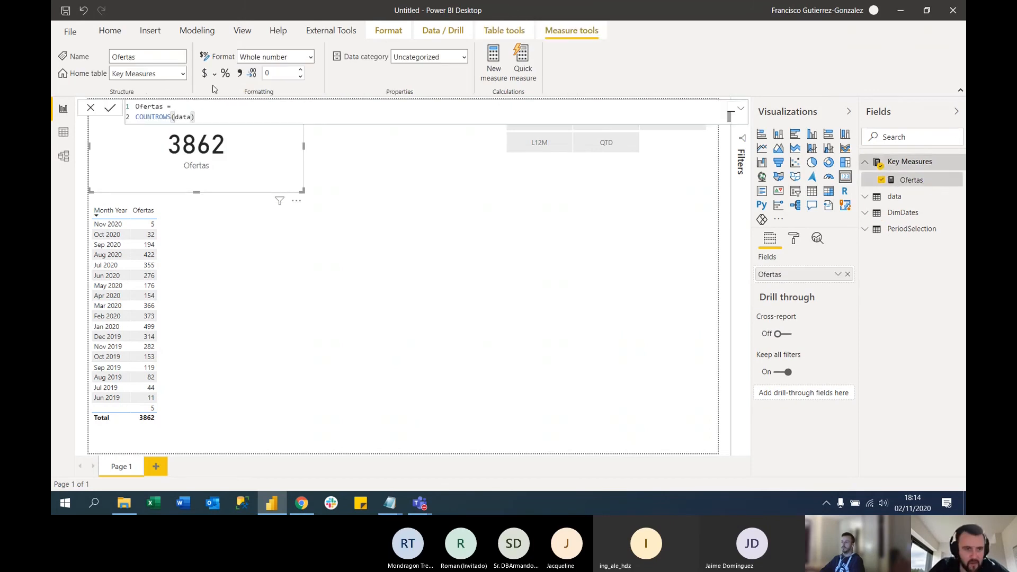
pyautogui.click(244, 73)
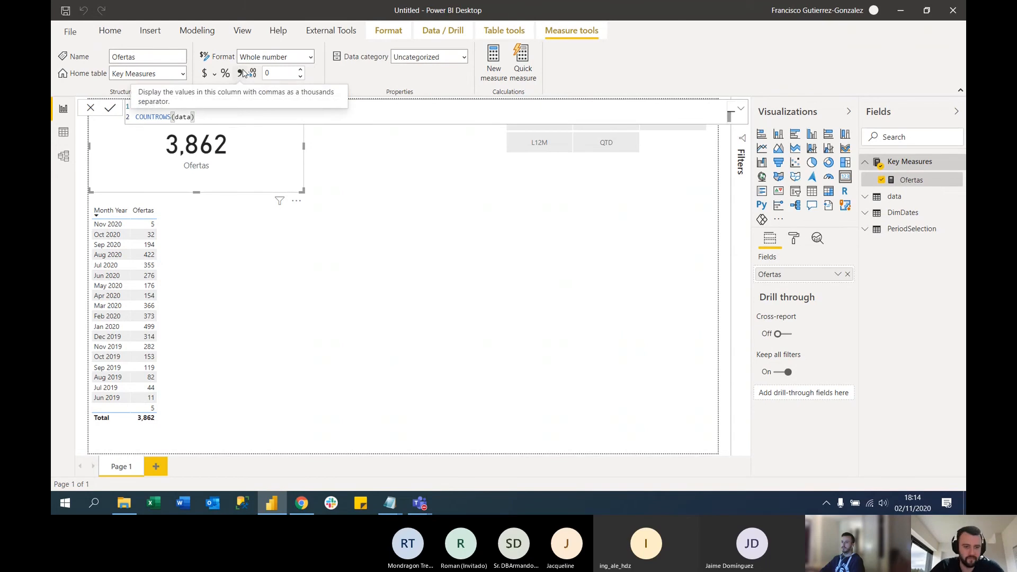
pyautogui.click(391, 172)
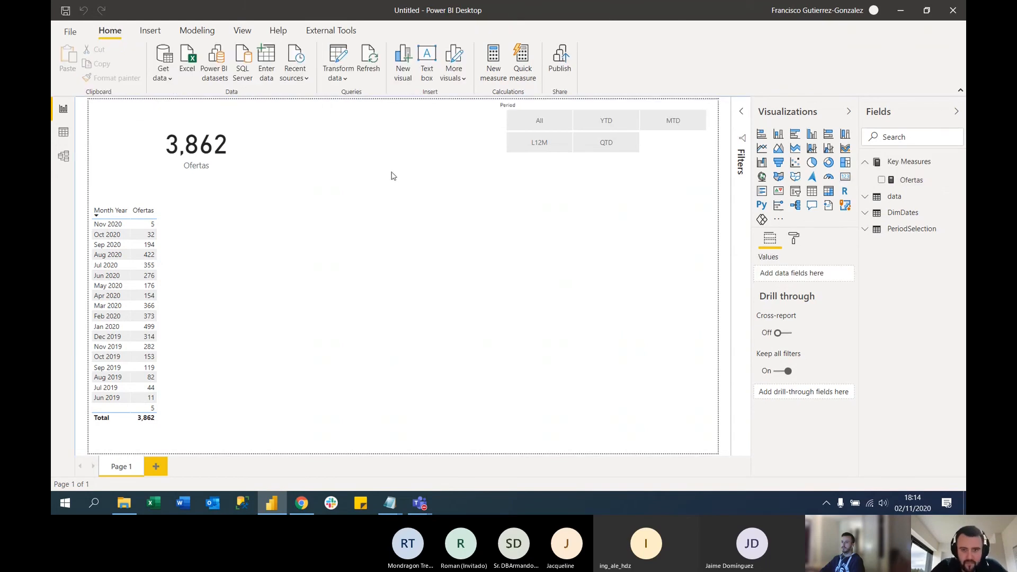
# Resize the Period slicer so its options fit in one row, try the different periods and leave All selected
pyautogui.click(606, 160)
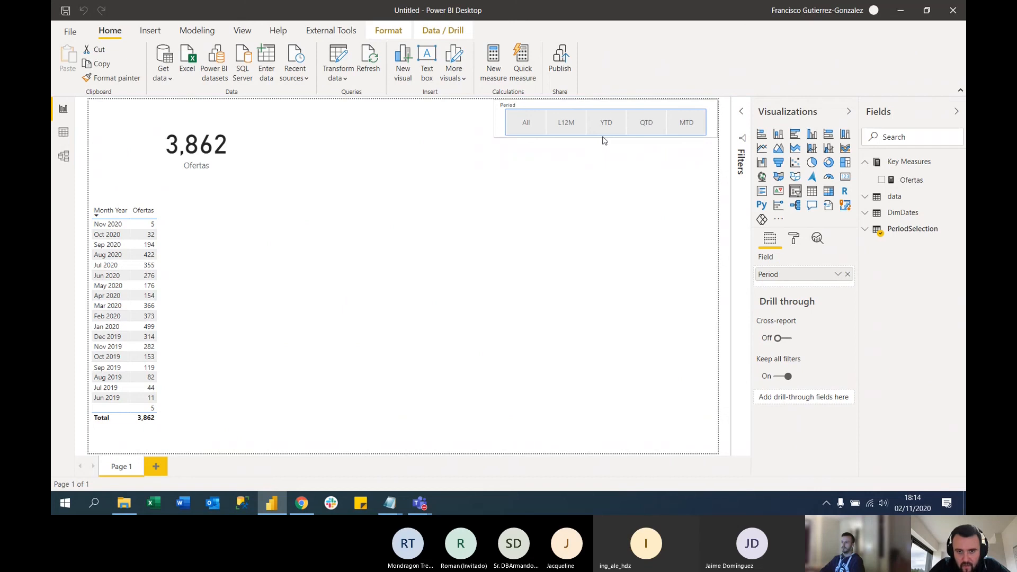
pyautogui.click(528, 122)
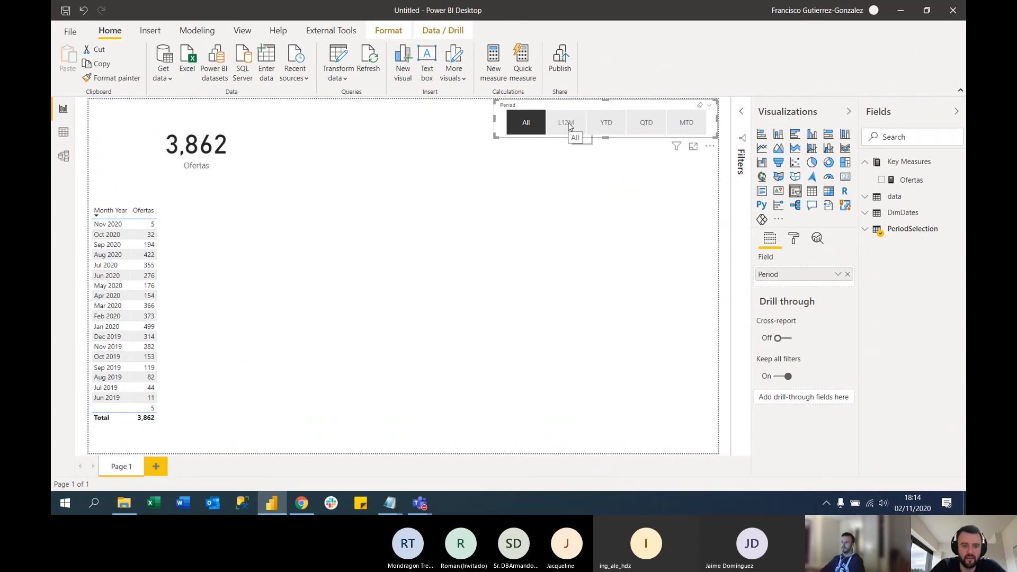
pyautogui.click(568, 124)
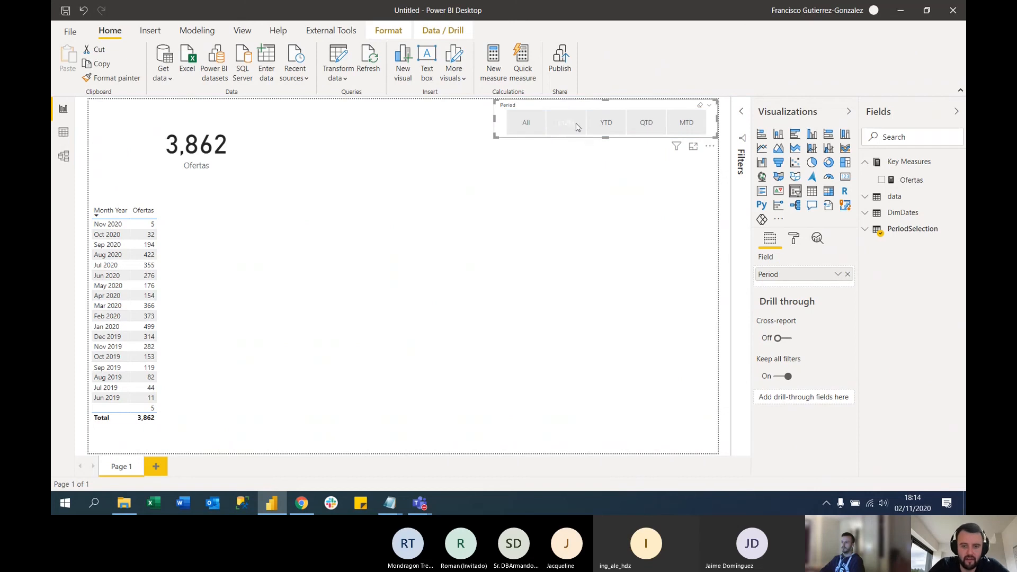
pyautogui.click(606, 122)
pyautogui.click(646, 122)
pyautogui.click(686, 122)
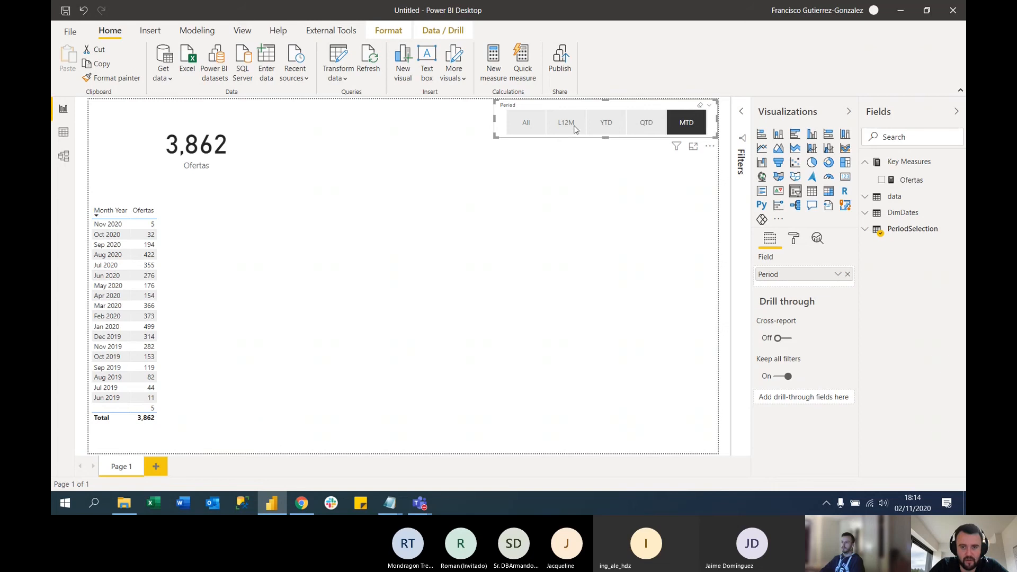
pyautogui.click(565, 123)
pyautogui.click(526, 123)
pyautogui.click(379, 145)
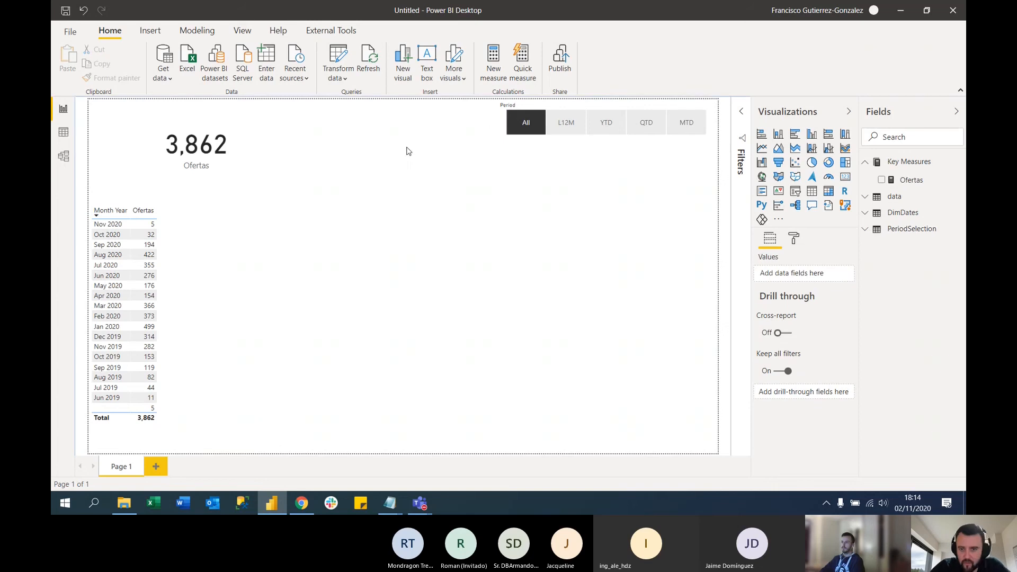
# Create a measure named L12M in the Key Measures table, starting its formula with CALCULATE over [Ofertas]
pyautogui.click(900, 181)
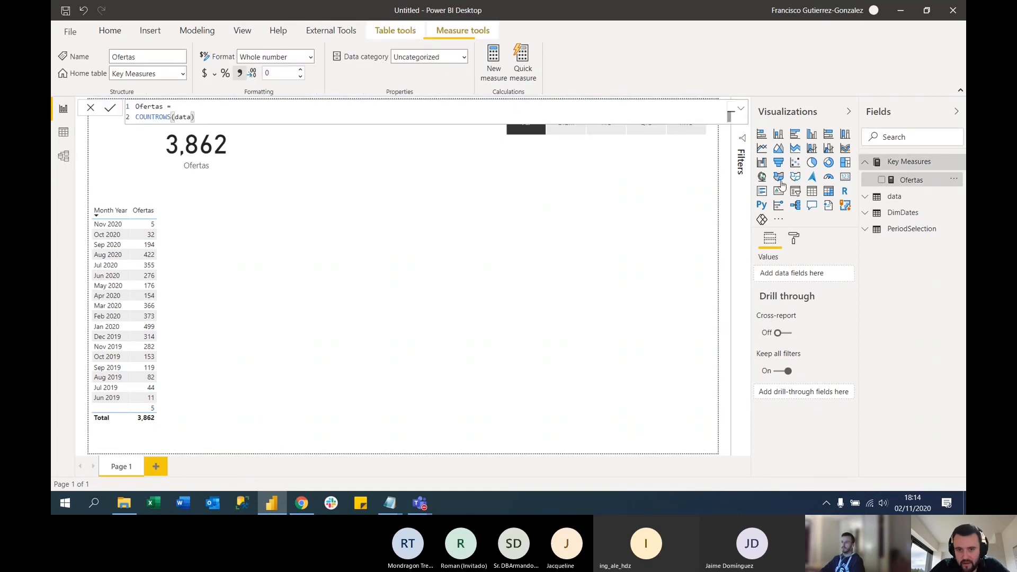
pyautogui.click(494, 61)
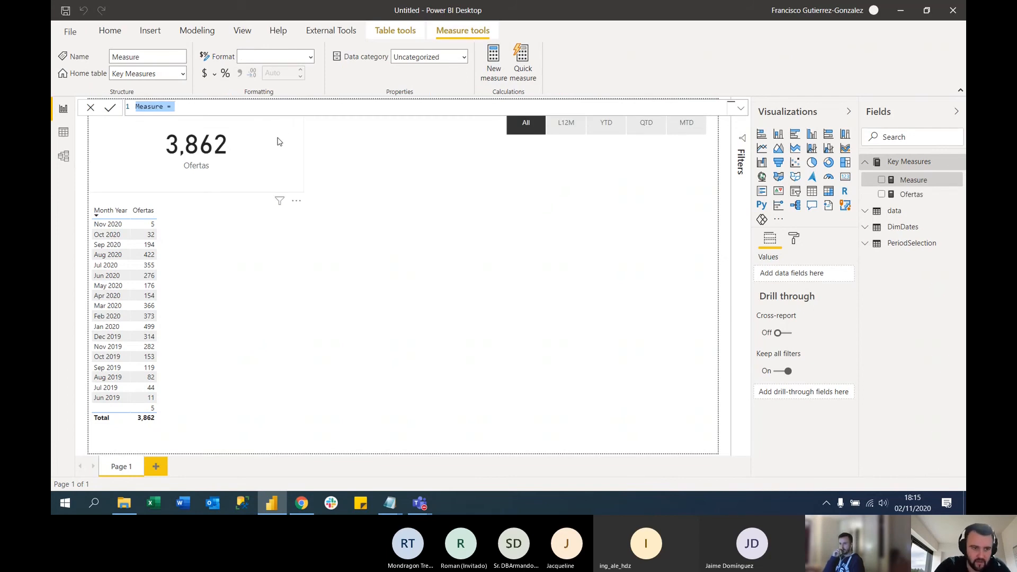
pyautogui.write('L12M')
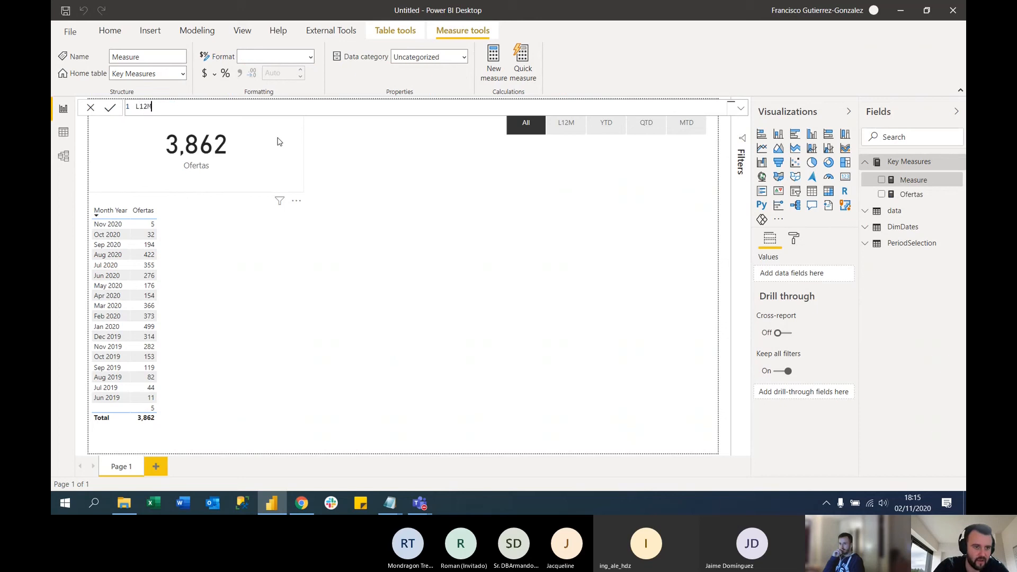
pyautogui.write(' =')
pyautogui.hotkey('shift', 'Return')
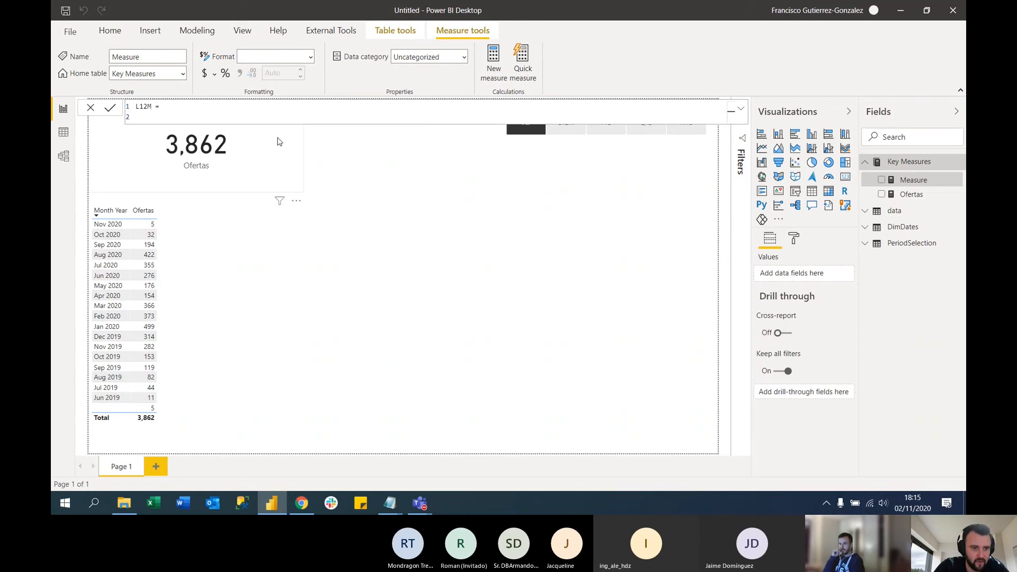
pyautogui.write('CALCULATE(')
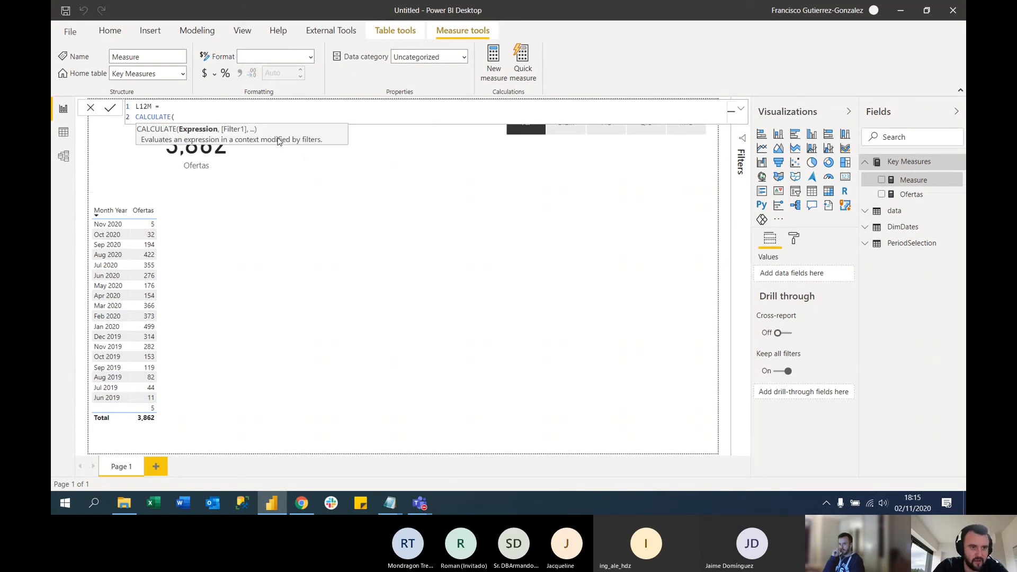
pyautogui.hotkey('shift', 'Return')
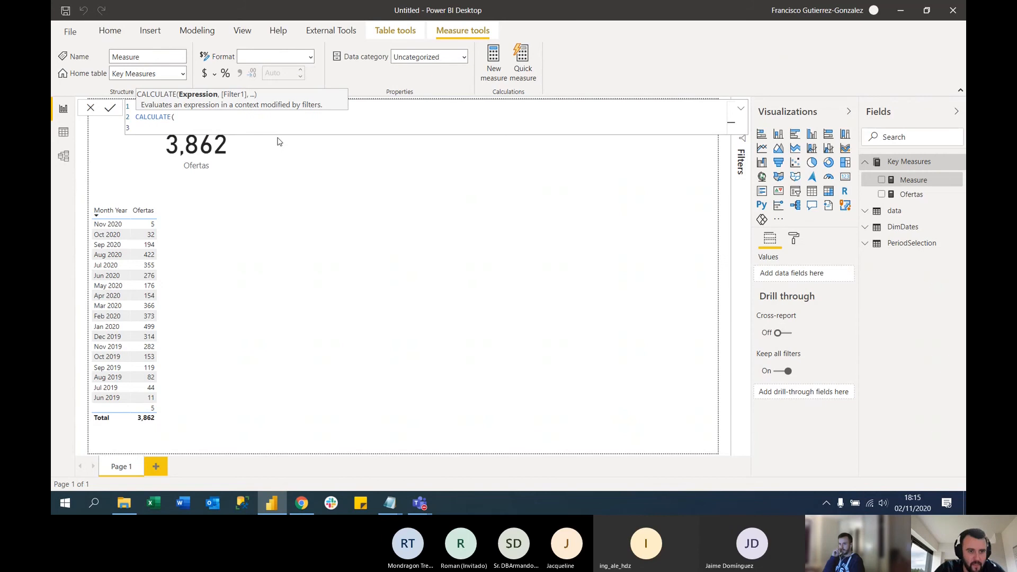
pyautogui.write('ofert')
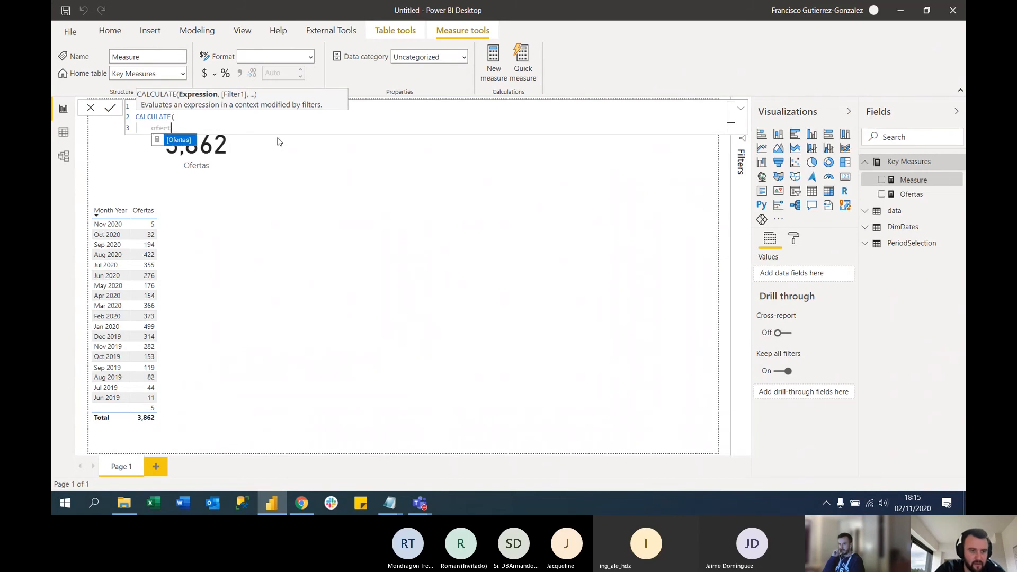
pyautogui.press('Tab')
pyautogui.write(',')
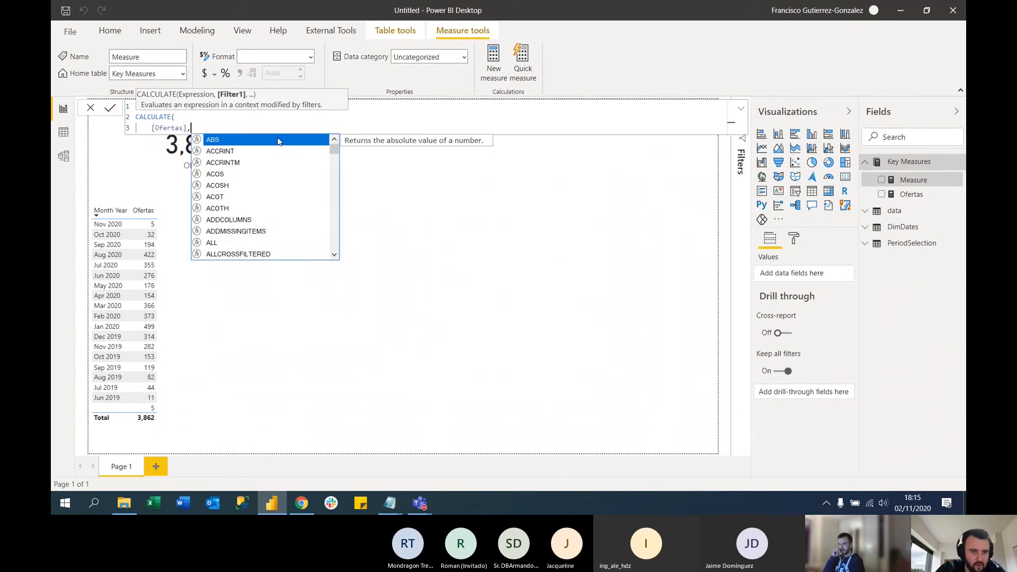
# Add a DATESINPERIOD filter to the L12M formula with DimDates[Date] as its dates argument
pyautogui.hotkey('shift', 'Return')
pyautogui.write('datesinsp')
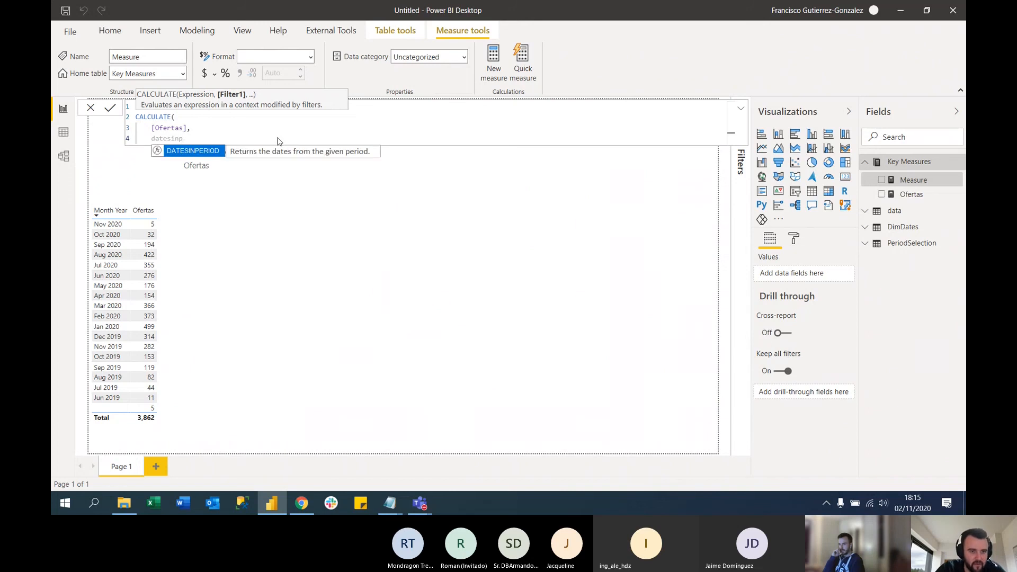
pyautogui.press('Tab')
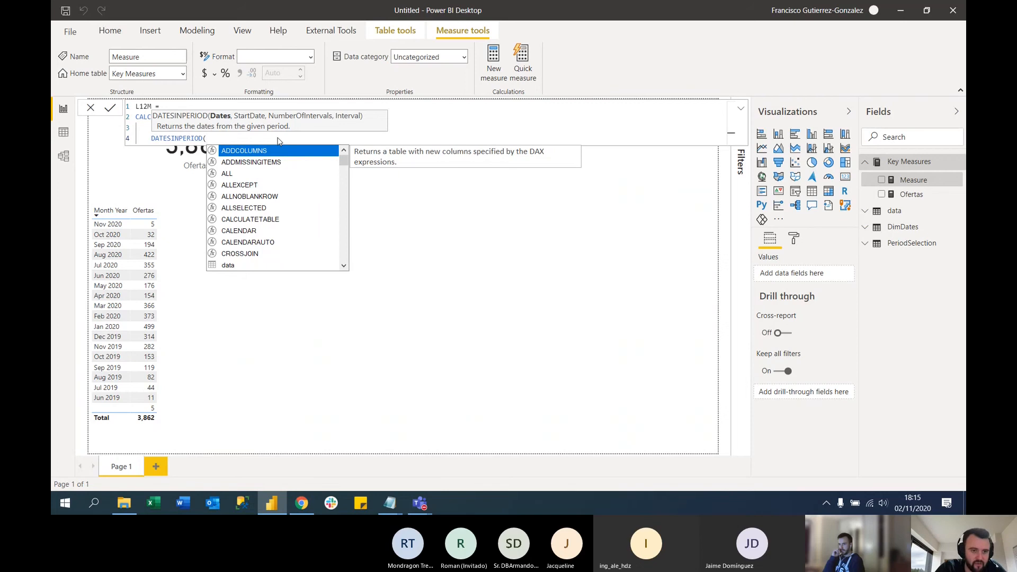
pyautogui.write('dimdates')
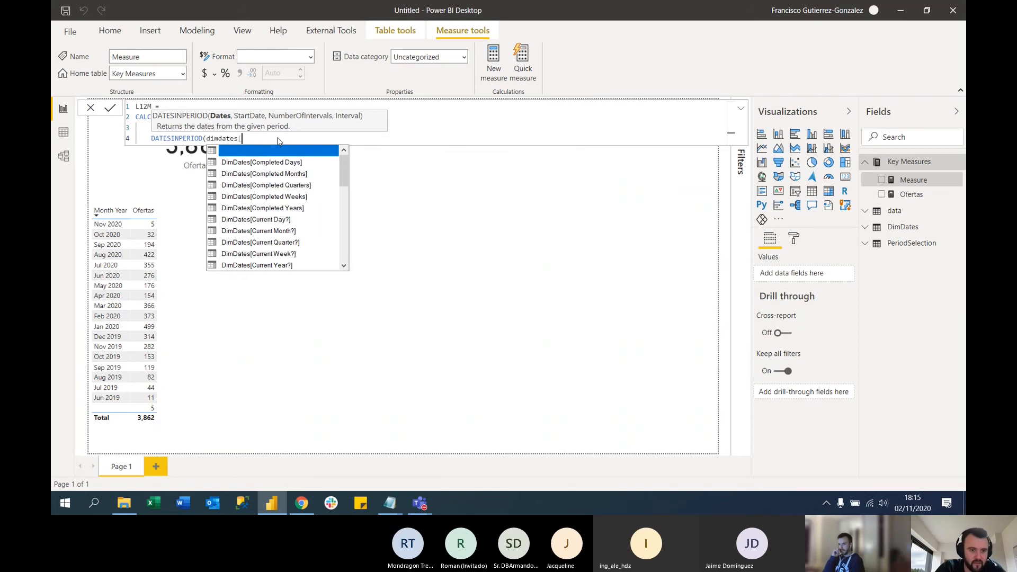
pyautogui.write('[d')
pyautogui.press('Tab')
pyautogui.write(',')
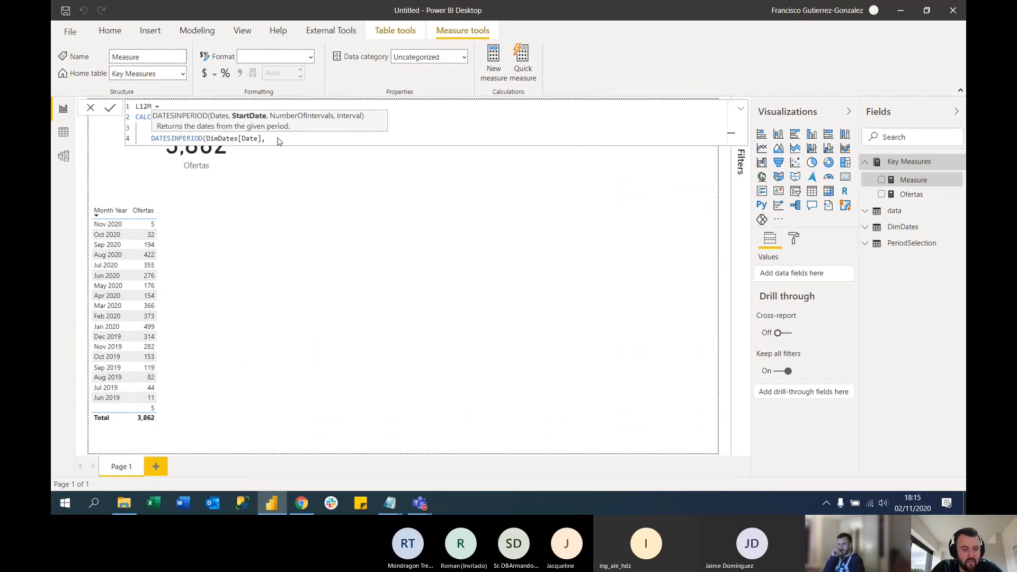
pyautogui.write(' lastd')
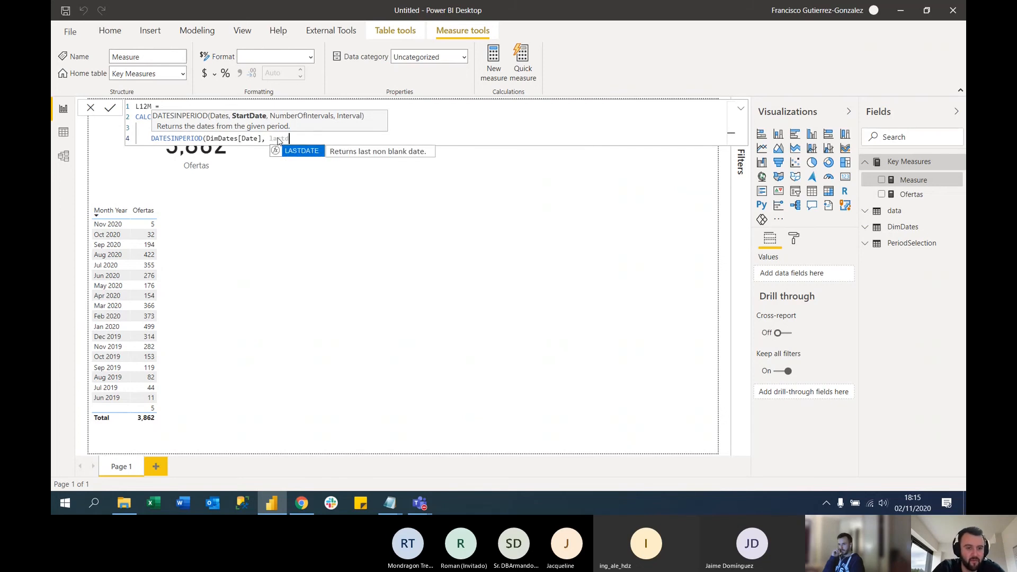
# Enter LASTDATE of DimDates[Date] as the start date of the DATESINPERIOD filter
pyautogui.press('Tab')
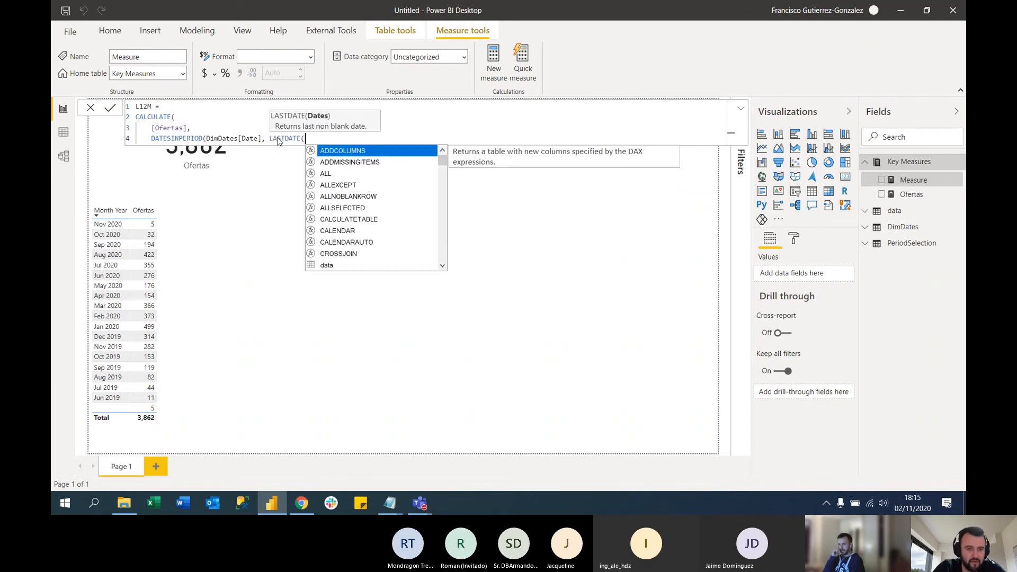
pyautogui.write('dimd')
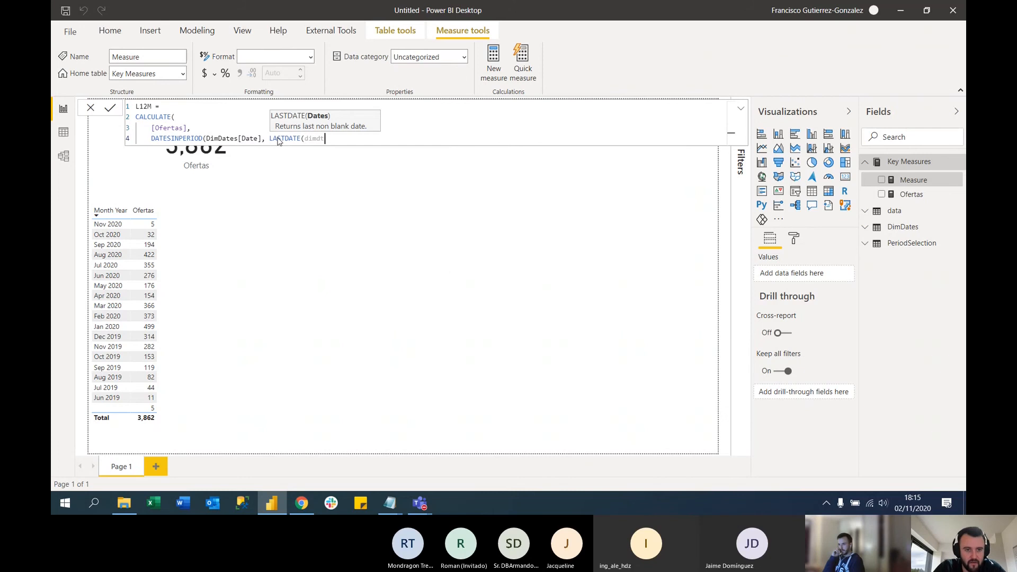
pyautogui.write('ates[')
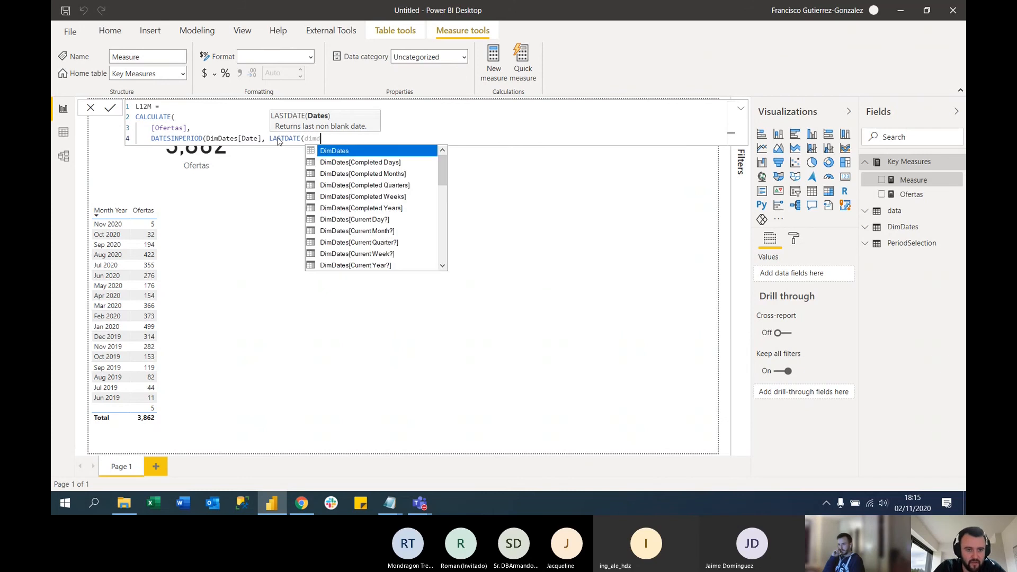
pyautogui.write('d')
pyautogui.press('Tab')
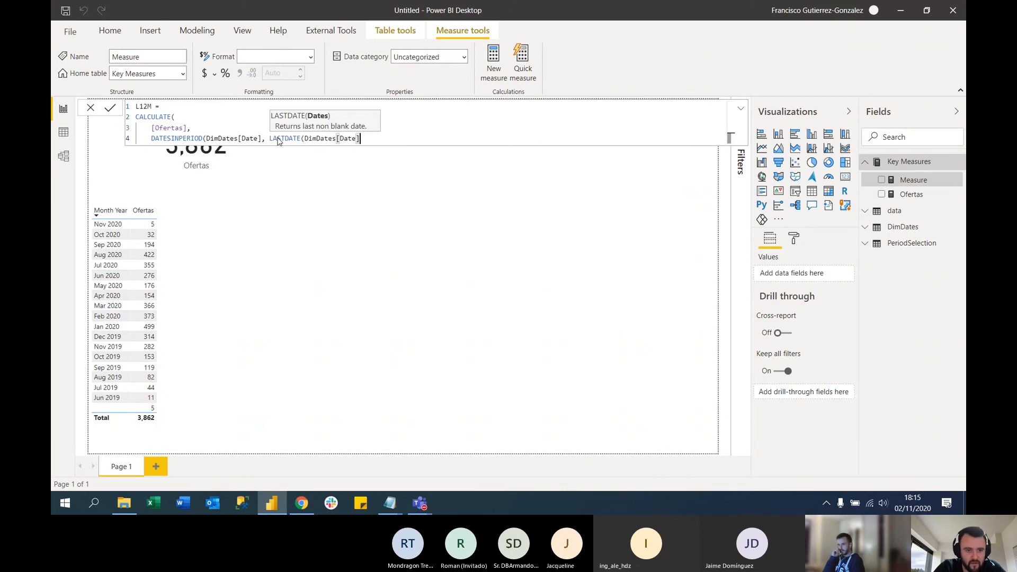
# Complete the L12M formula with an interval of -365, DAY, and add the measure to the Month Year table visual
pyautogui.write('), -')
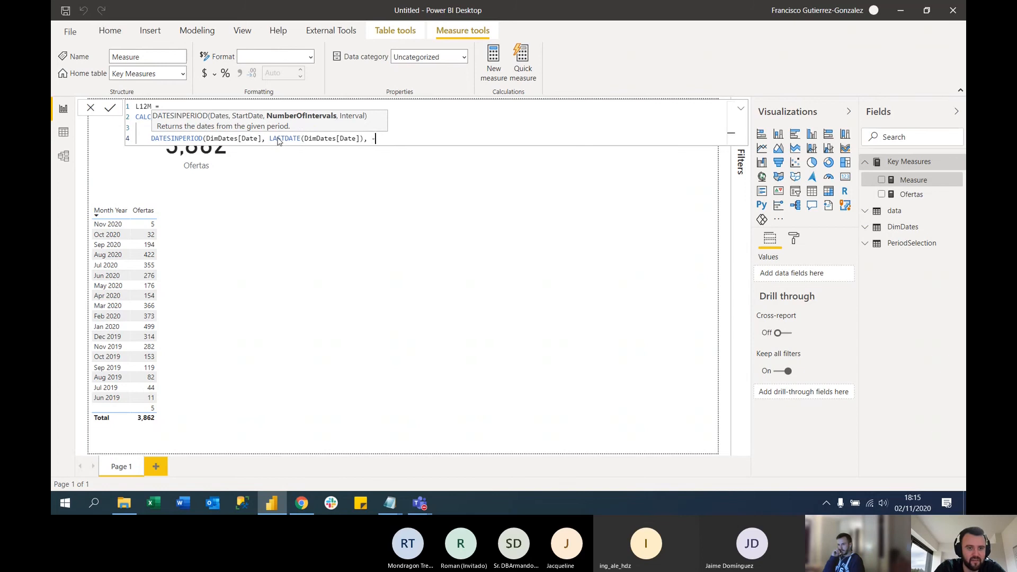
pyautogui.write('365')
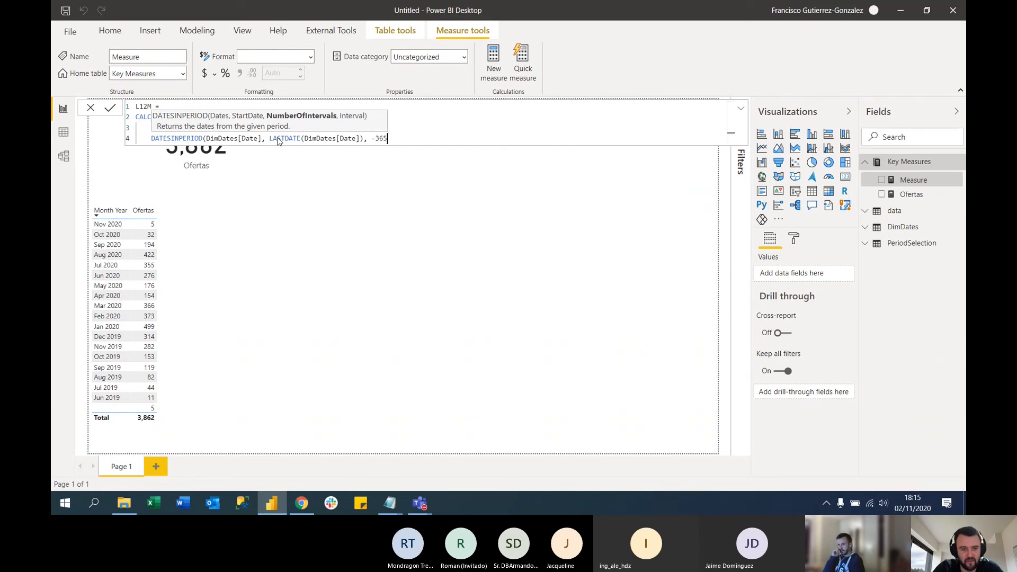
pyautogui.write(', DAY)')
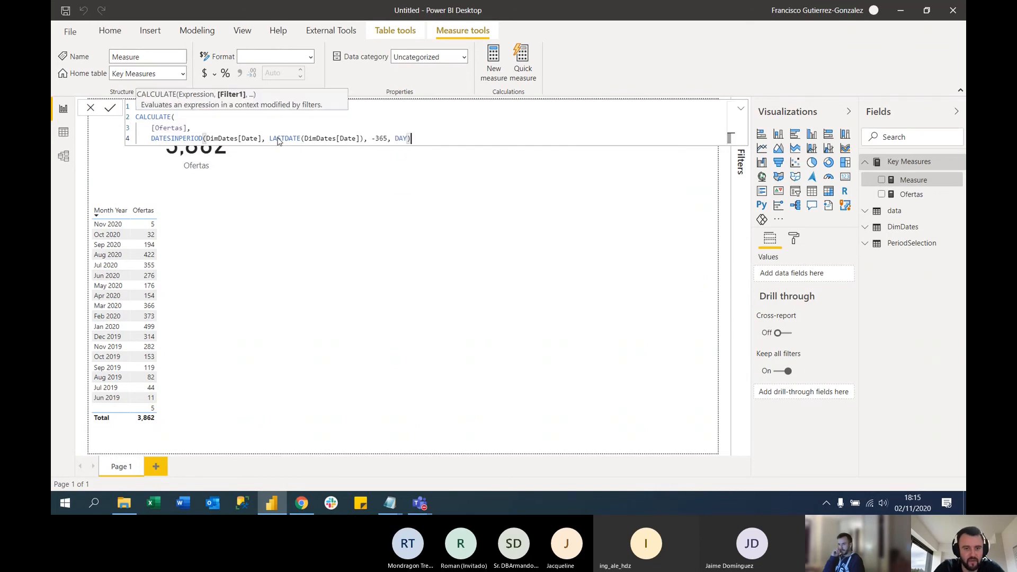
pyautogui.hotkey('shift', 'Return')
pyautogui.write(')')
pyautogui.press('Return')
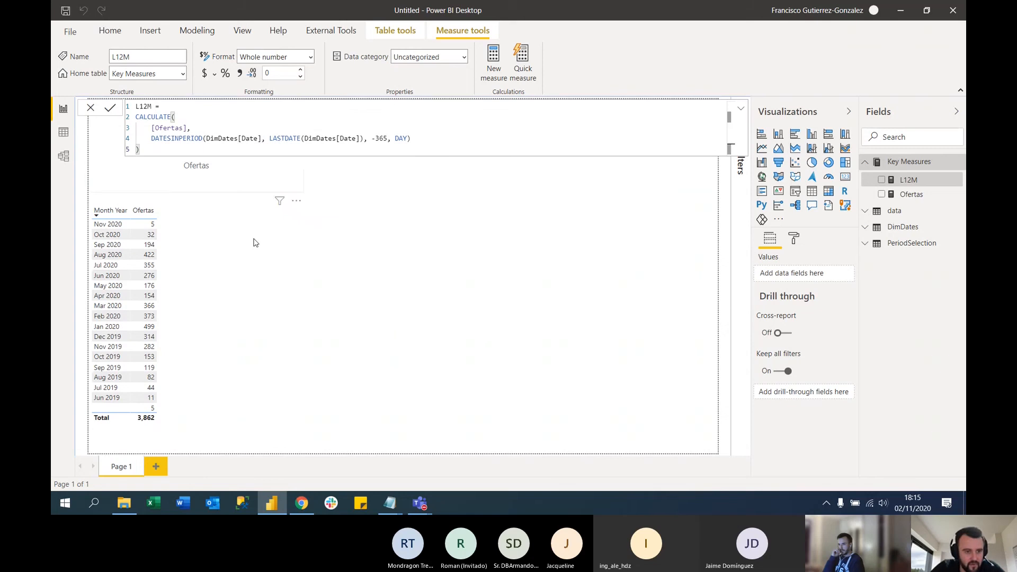
pyautogui.click(246, 257)
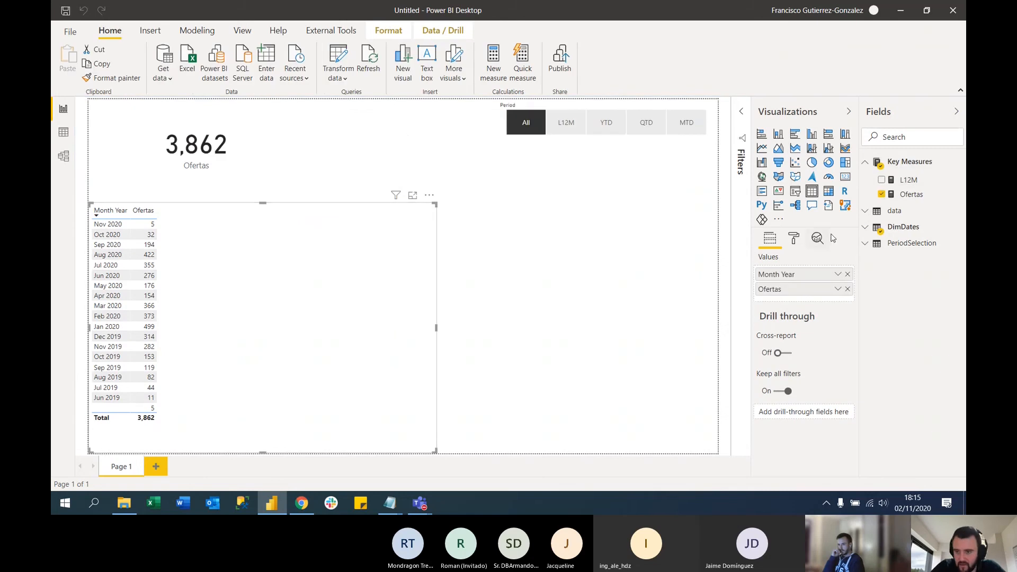
pyautogui.click(882, 181)
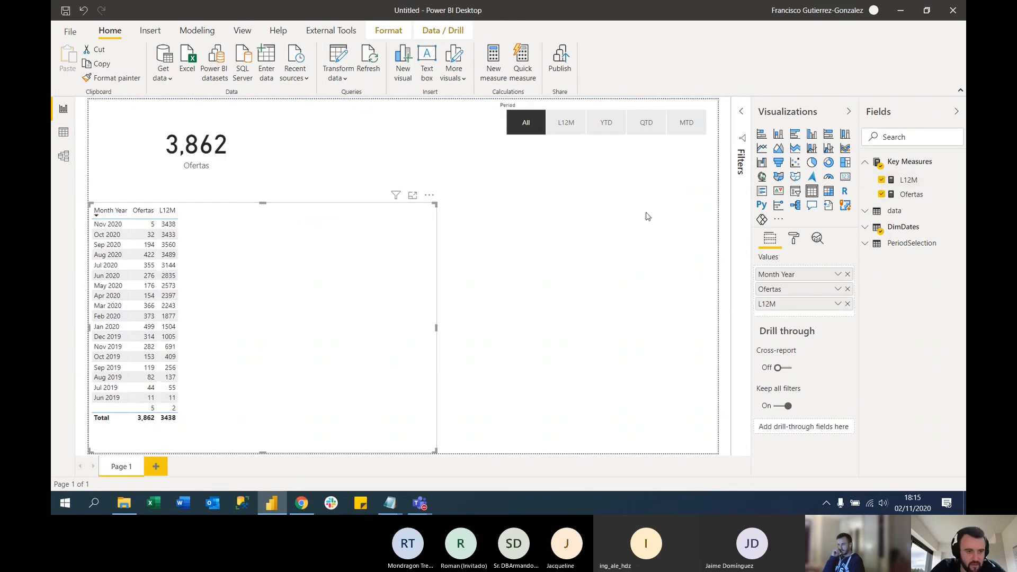
# Try the L12M, YTD and QTD periods in the Period slicer against the Ofertas card, leaving L12M selected
pyautogui.click(246, 168)
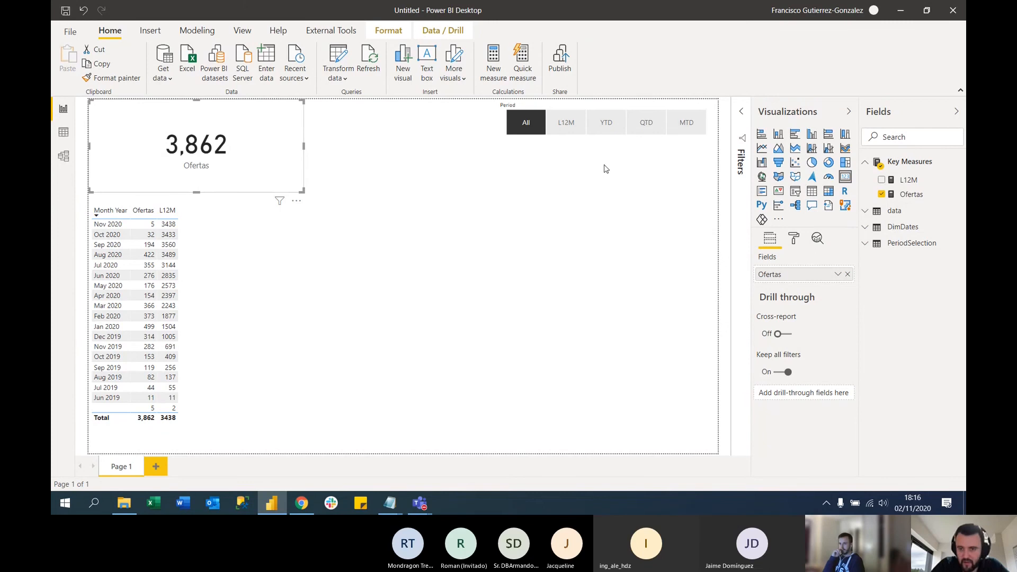
pyautogui.click(567, 126)
pyautogui.click(608, 125)
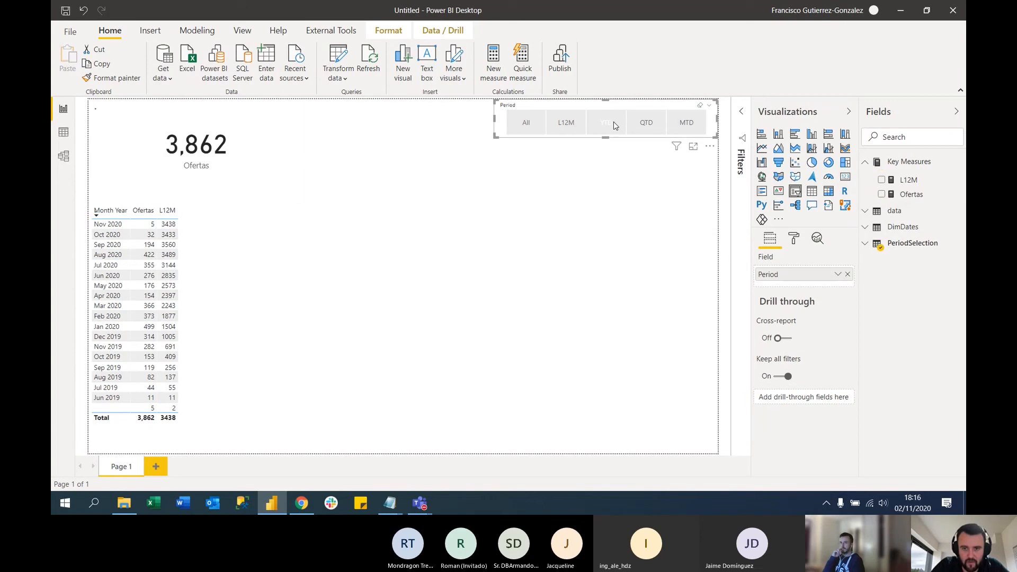
pyautogui.click(655, 126)
pyautogui.click(567, 125)
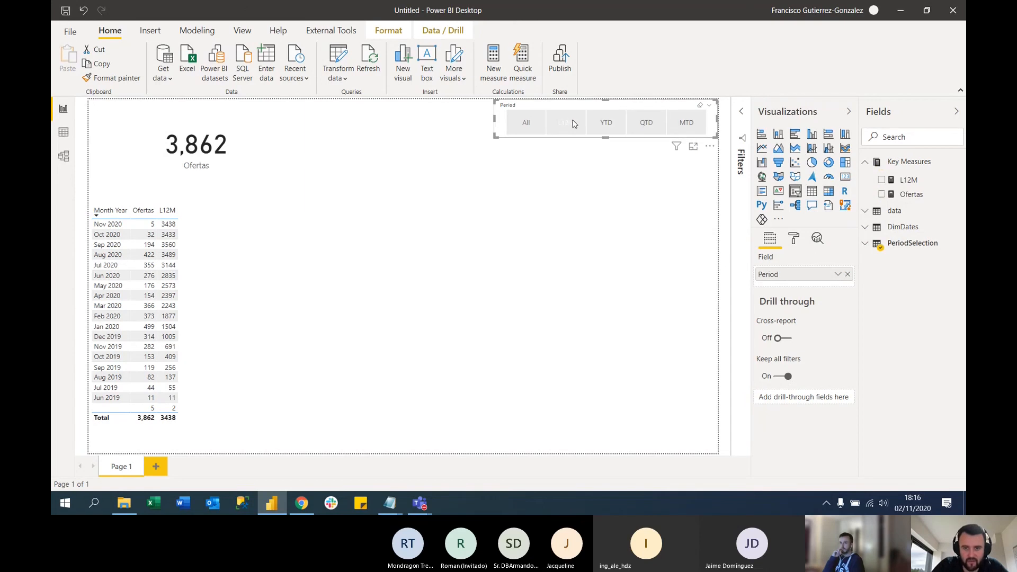
pyautogui.click(526, 128)
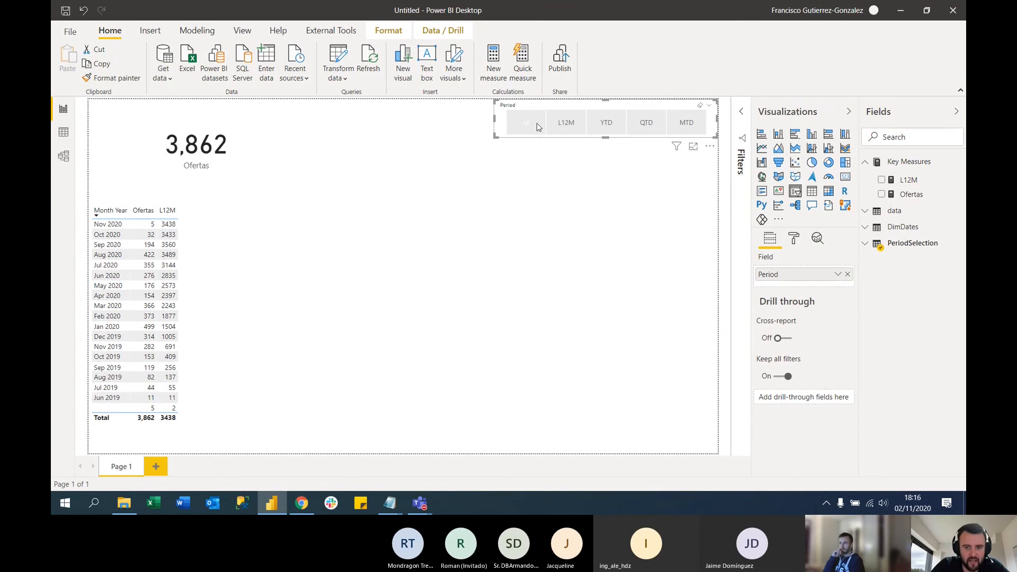
# Create a new measure in Key Measures named Ofertas by Period, with its formula starting on a second line
pyautogui.click(911, 194)
pyautogui.click(494, 60)
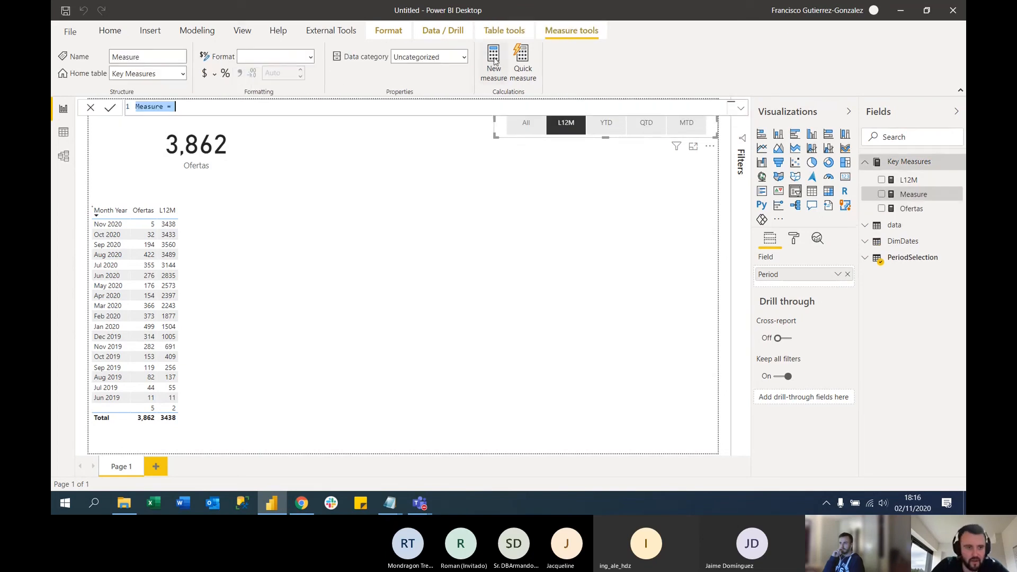
pyautogui.write('Ofe')
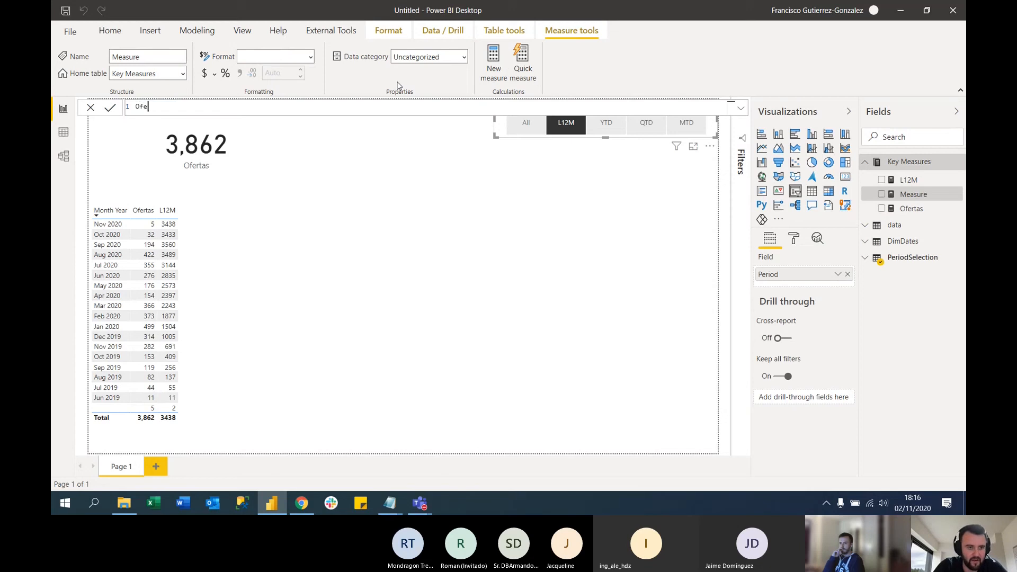
pyautogui.write('rtas by Period')
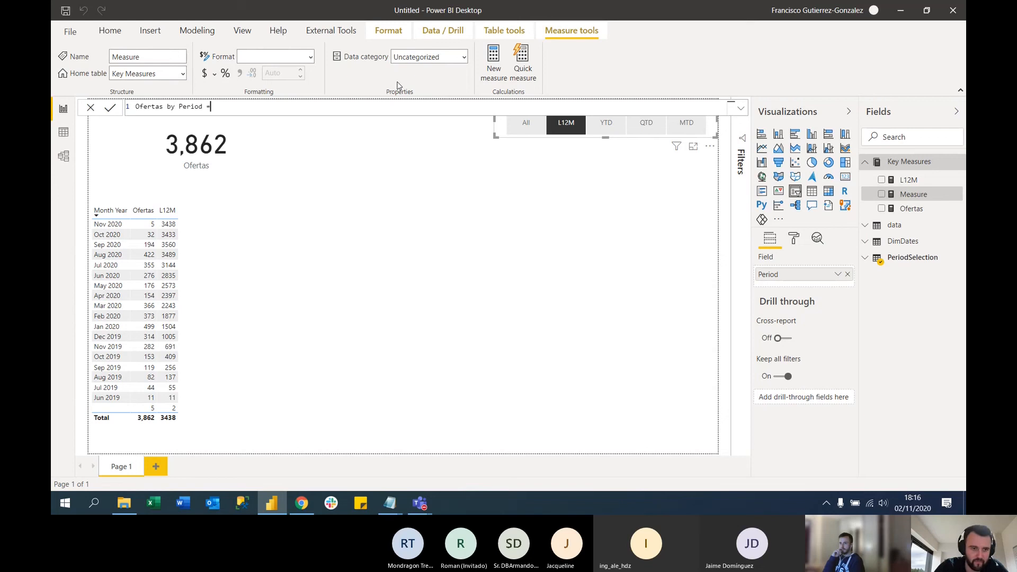
pyautogui.write('=')
pyautogui.hotkey('shift', 'Return')
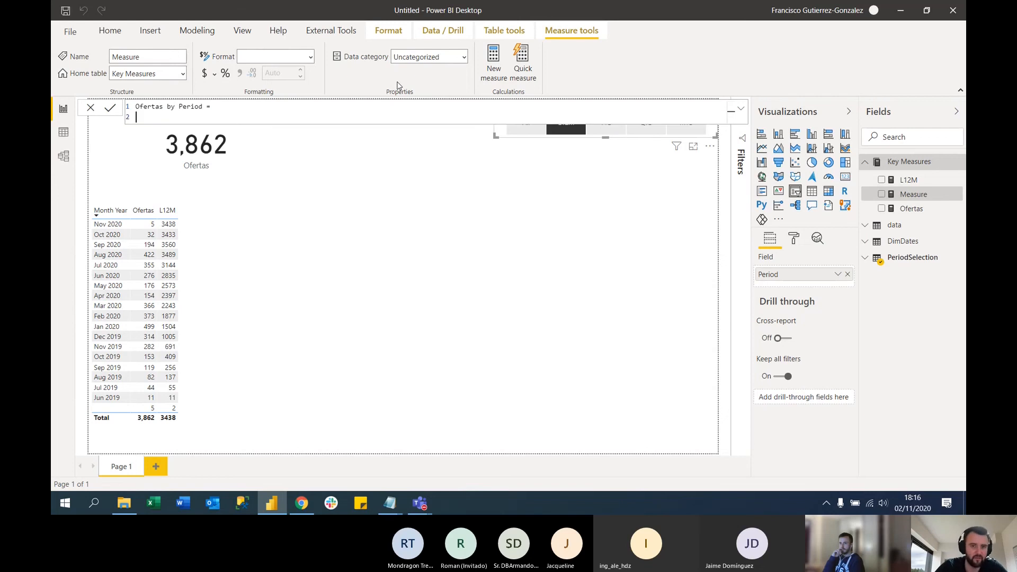
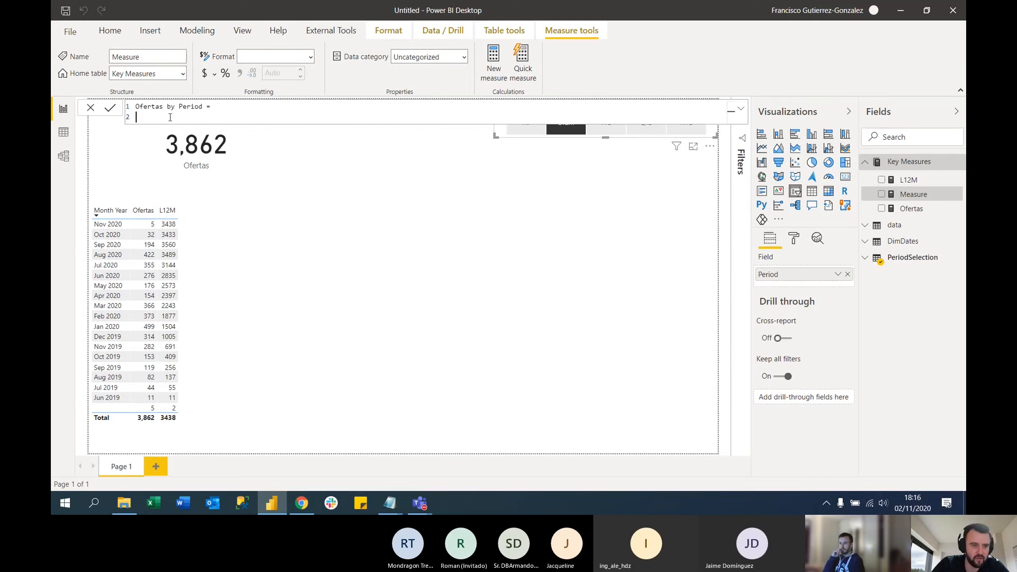
# Define the variable _PeriodSelected in the measure as SELECTEDVALUE(PeriodSelection[Period])
pyautogui.write('VAR ')
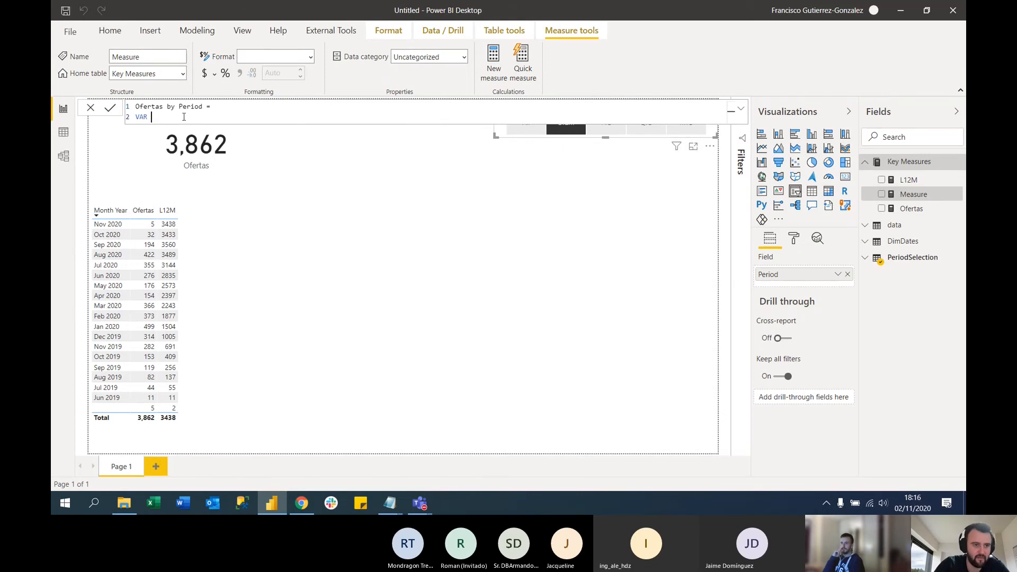
pyautogui.write('_PeriodS')
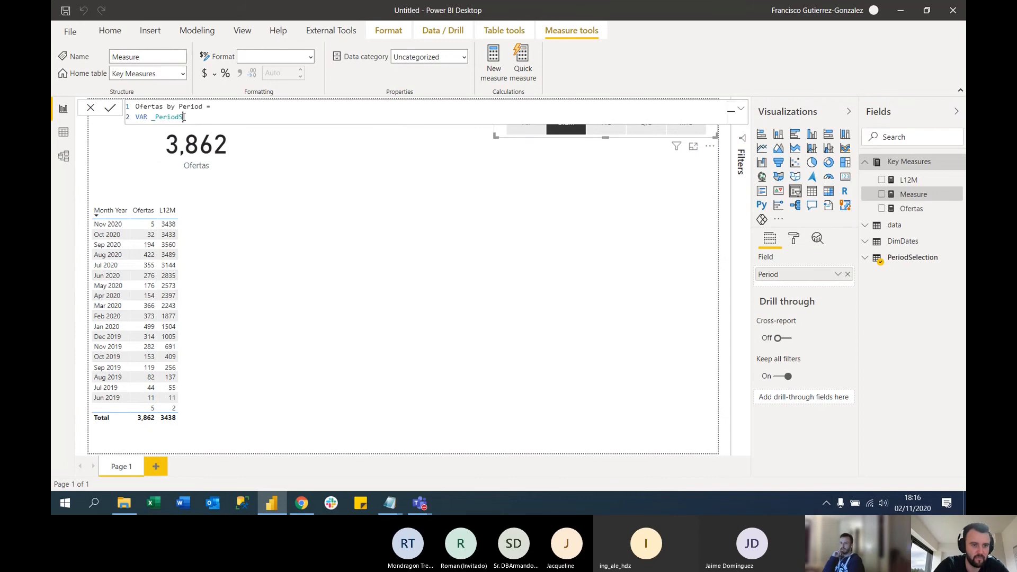
pyautogui.write('elected =')
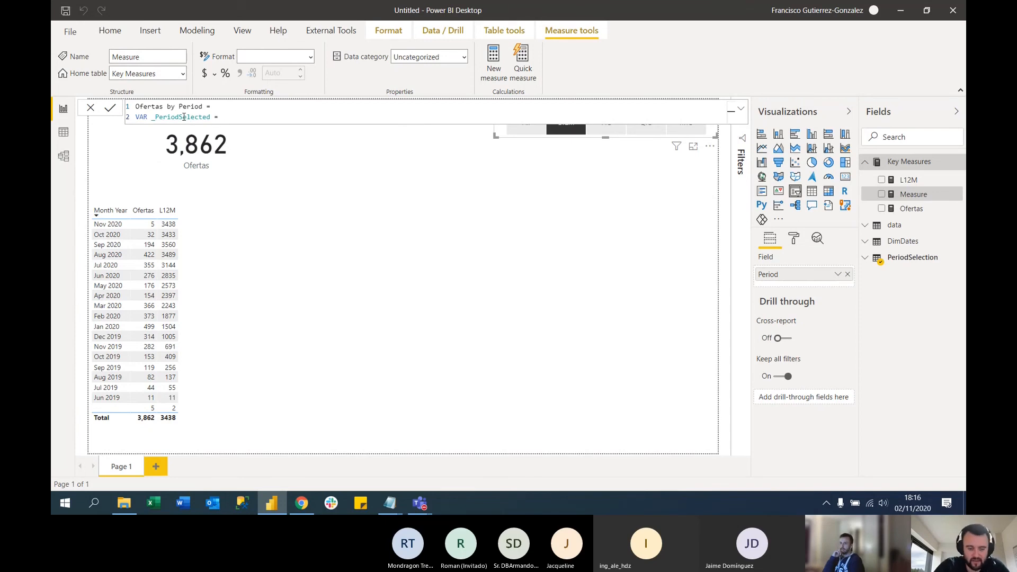
pyautogui.write(' SELECTEDVALUE(')
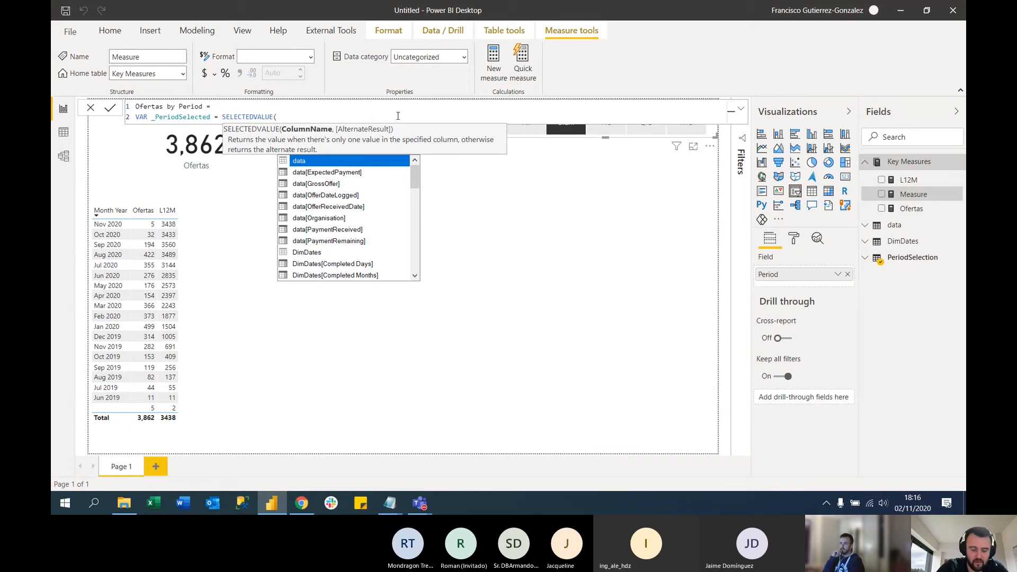
pyautogui.write('period')
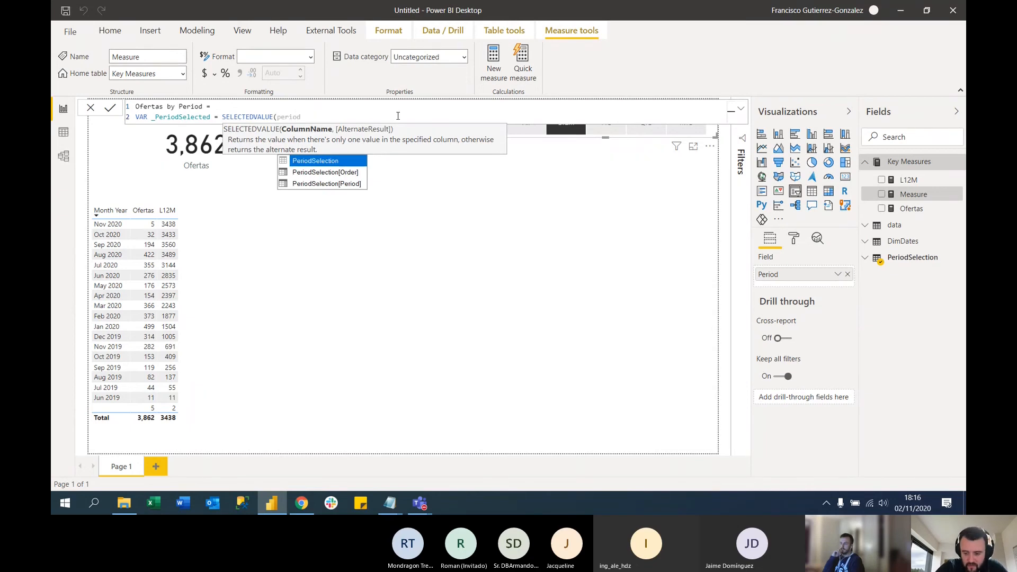
pyautogui.press('Down')
pyautogui.press('Down')
pyautogui.press('Tab')
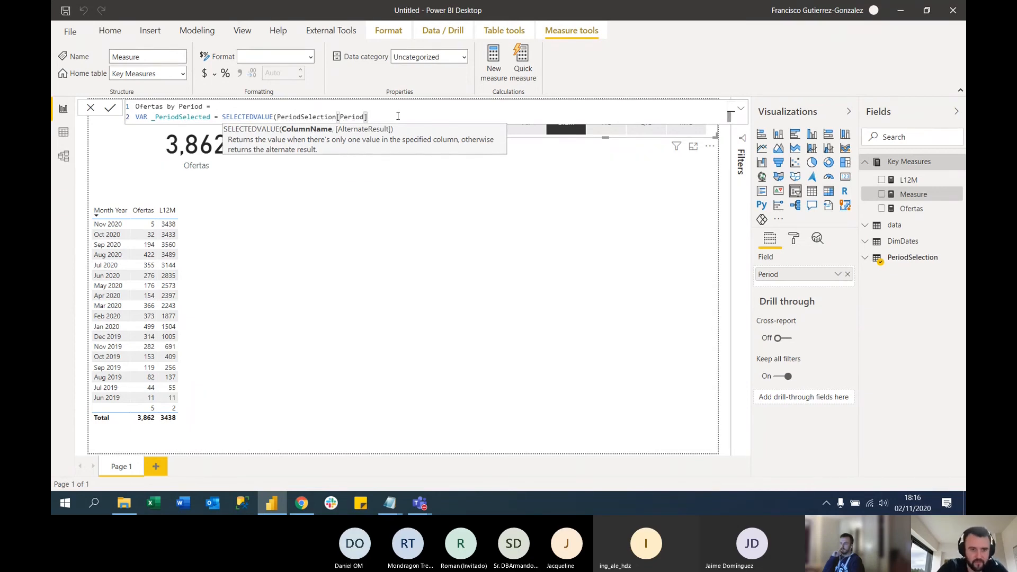
pyautogui.write(')')
pyautogui.hotkey('shift', 'Return')
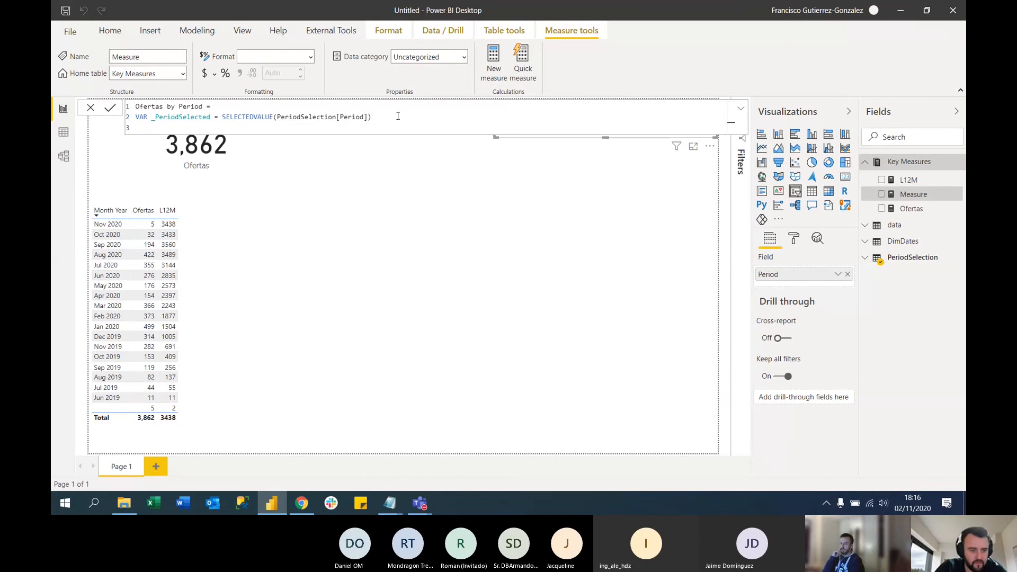
# Add a RETURN clause that outputs _PeriodSelected and commit the Ofertas by Period measure
pyautogui.write('r')
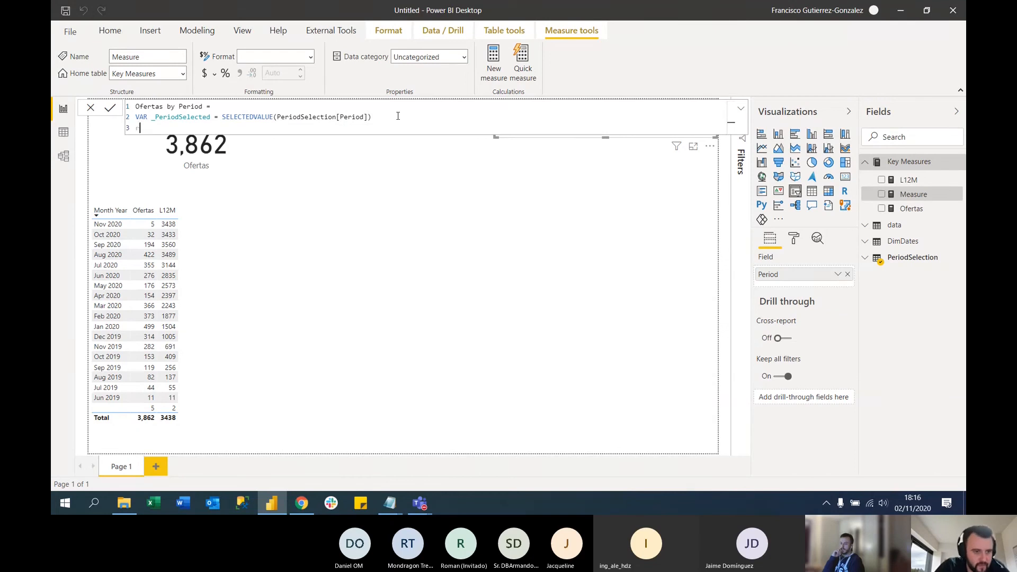
pyautogui.press('BackSpace')
pyautogui.write('RETURN')
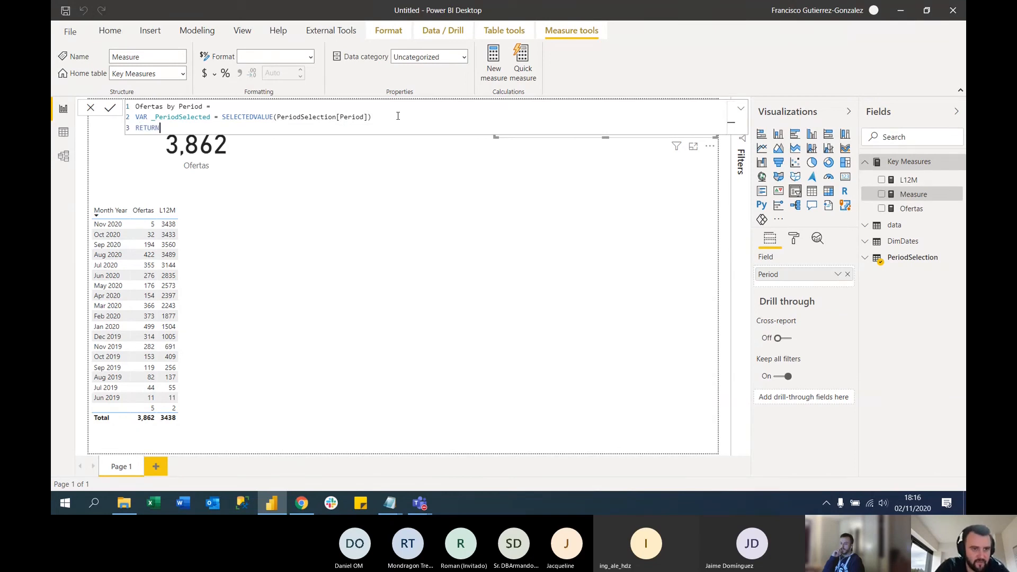
pyautogui.hotkey('shift', 'Return')
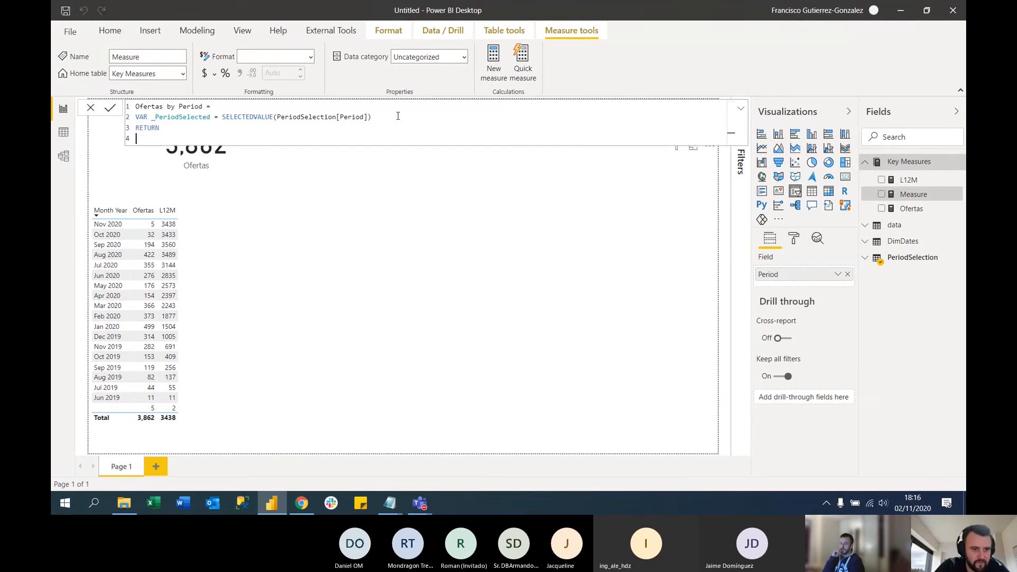
pyautogui.doubleClick(169, 119)
pyautogui.click(176, 137)
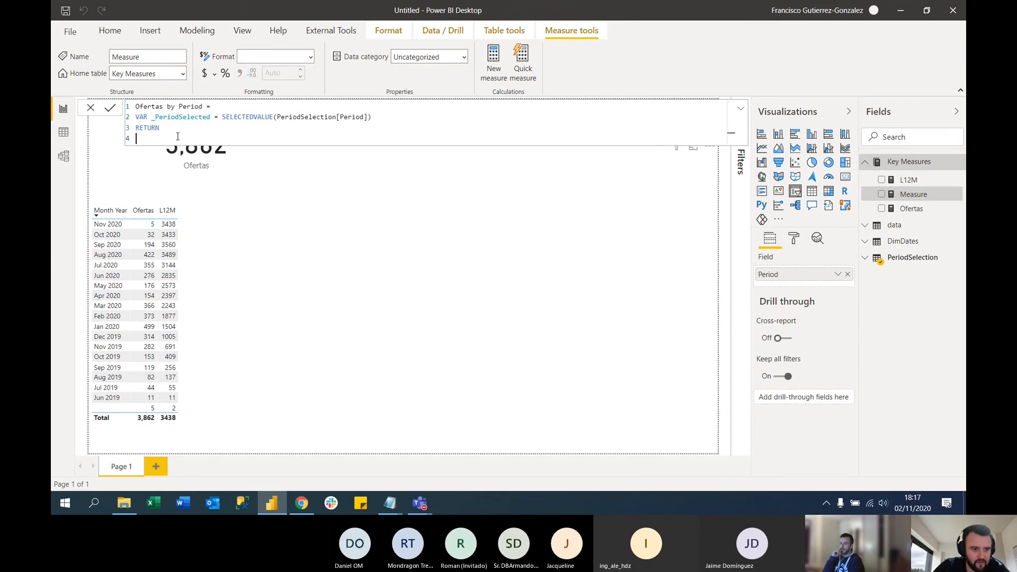
pyautogui.write('VAR _PeriodSelected = SELECTEDVALUE(PeriodSelection[Period])')
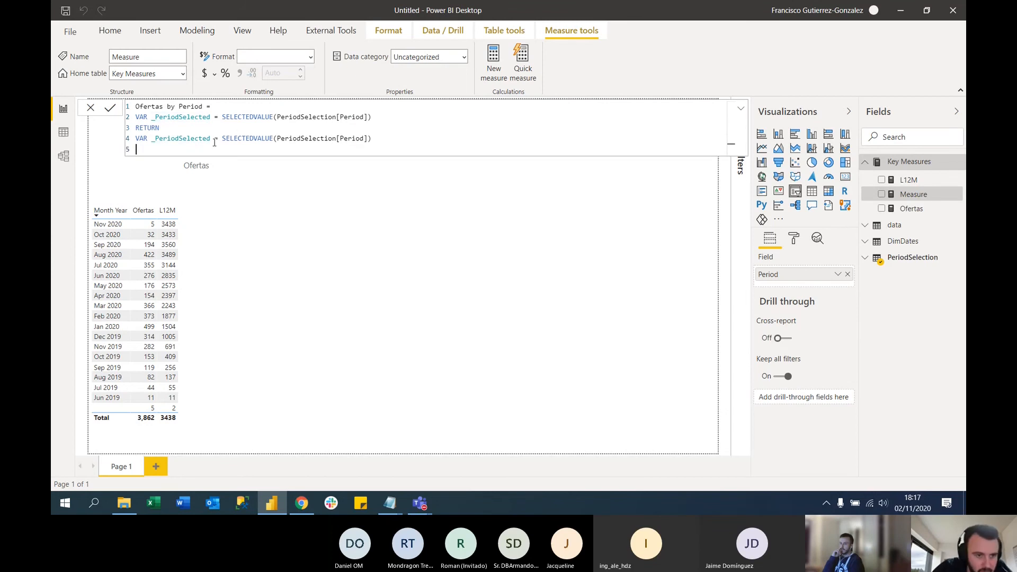
pyautogui.moveTo(213, 139); pyautogui.dragTo(384, 135)
pyautogui.press('BackSpace')
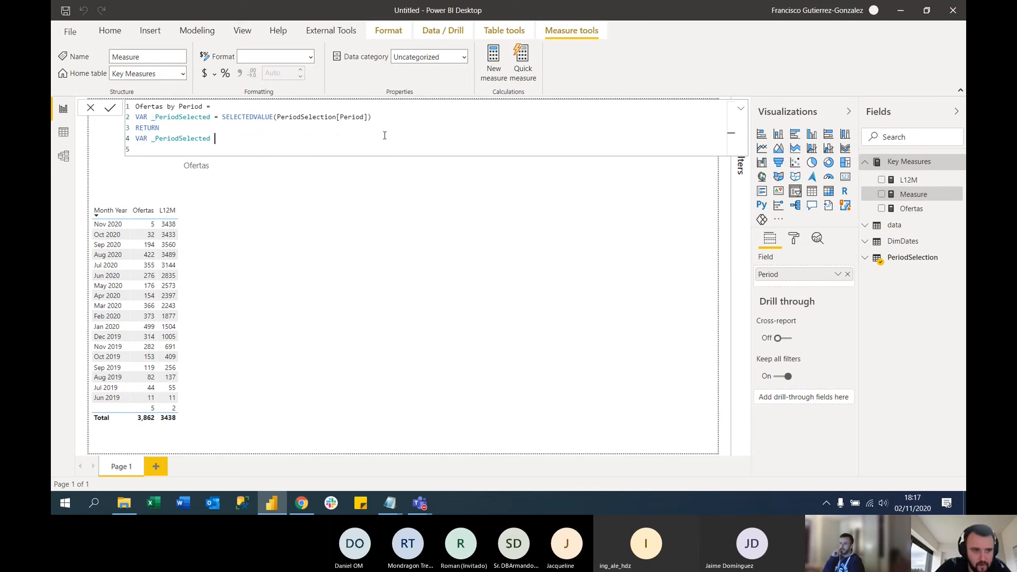
pyautogui.moveTo(149, 139); pyautogui.dragTo(136, 139)
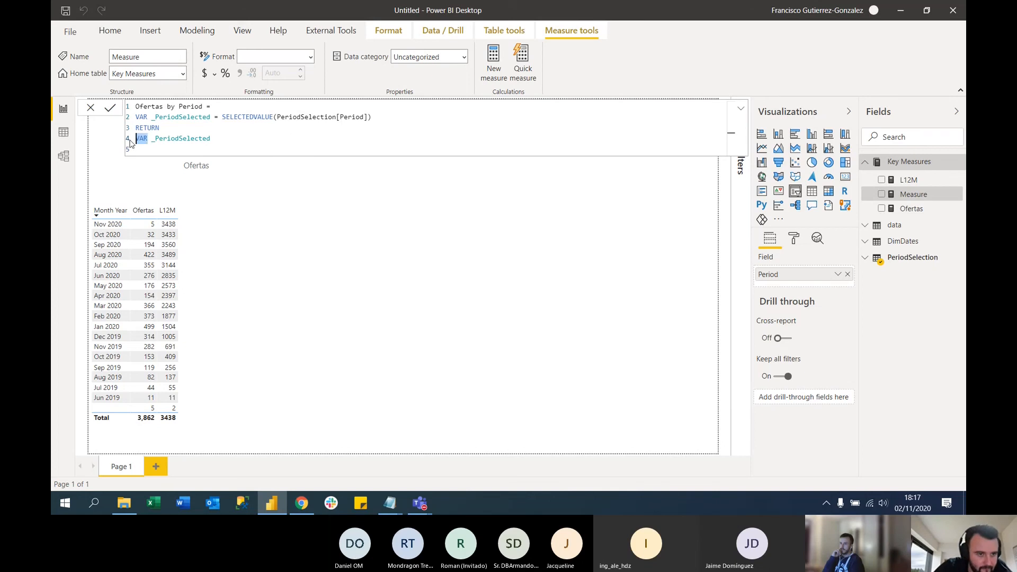
pyautogui.press('BackSpace')
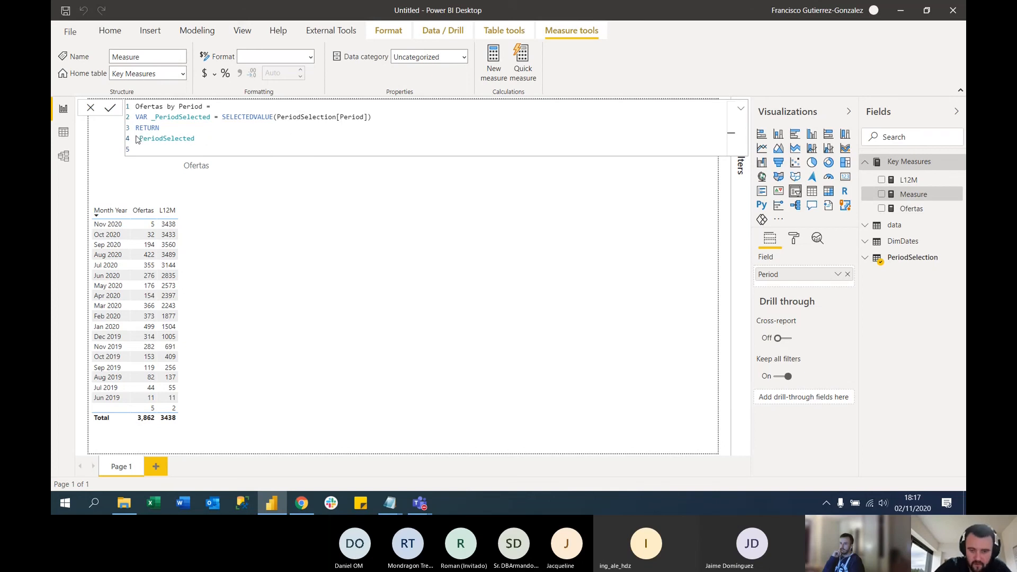
pyautogui.press('Return')
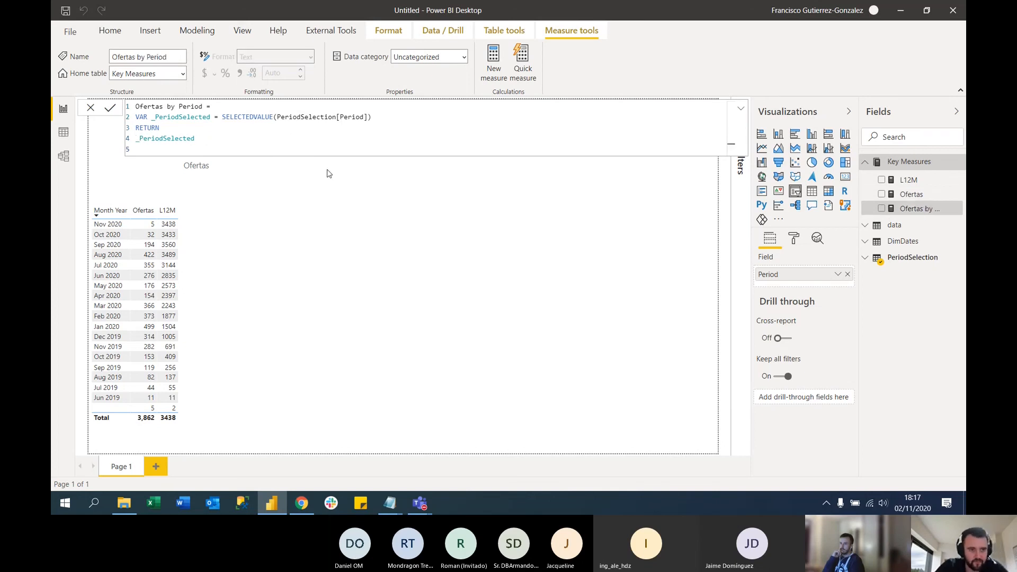
# Replace the Ofertas measure in the card visual with Ofertas by Period
pyautogui.click(529, 216)
pyautogui.click(268, 148)
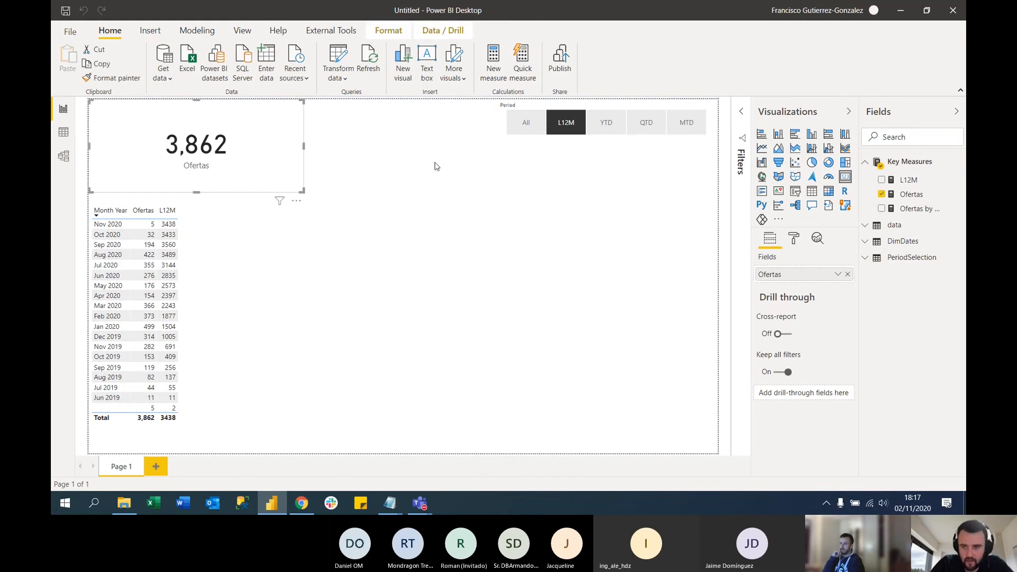
pyautogui.click(881, 195)
pyautogui.click(881, 209)
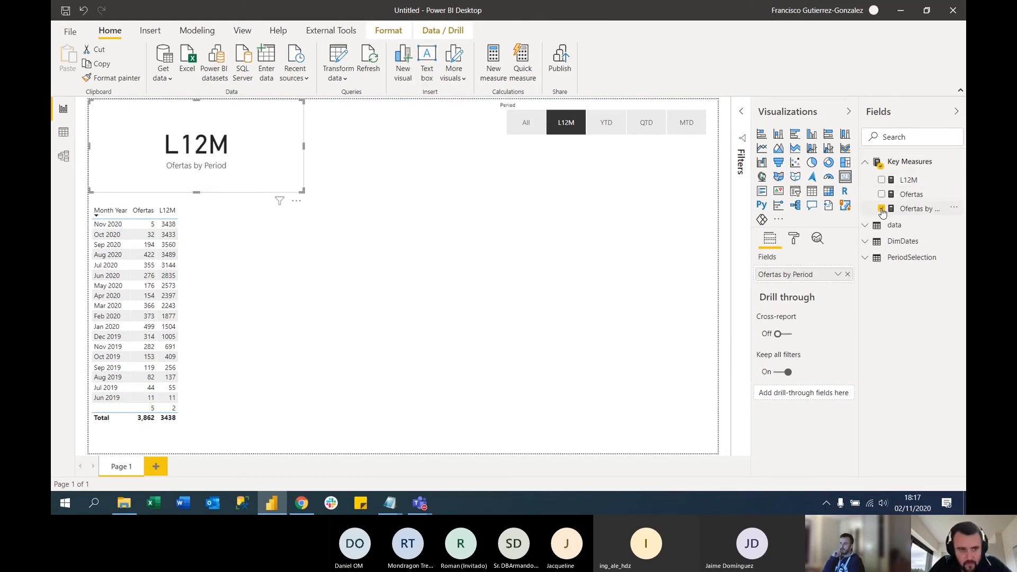
# Try the All, YTD, QTD, MTD and L12M periods in the slicer against the Ofertas by Period card, leaving L12M selected
pyautogui.click(526, 123)
pyautogui.click(606, 122)
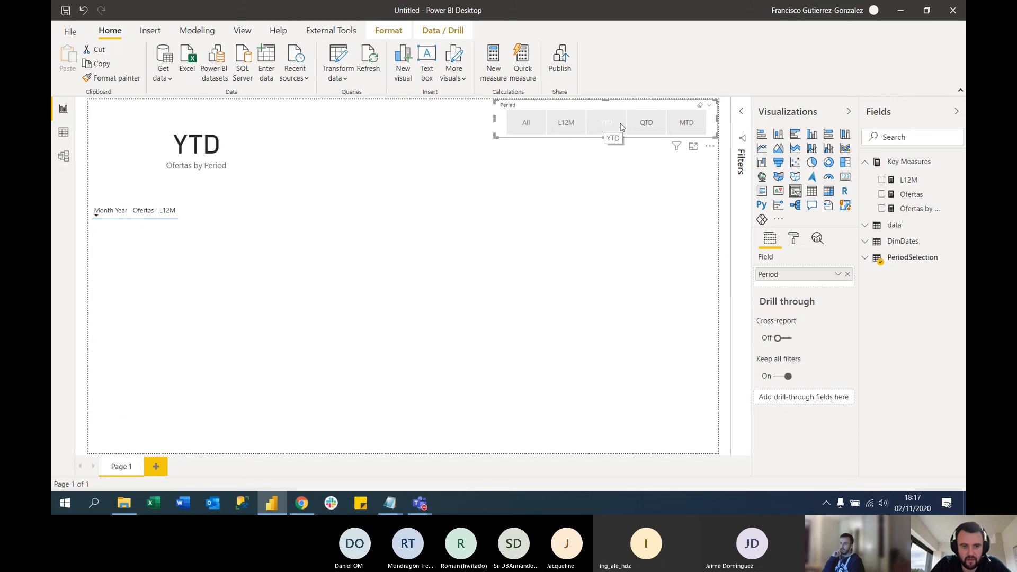
pyautogui.click(647, 122)
pyautogui.click(686, 122)
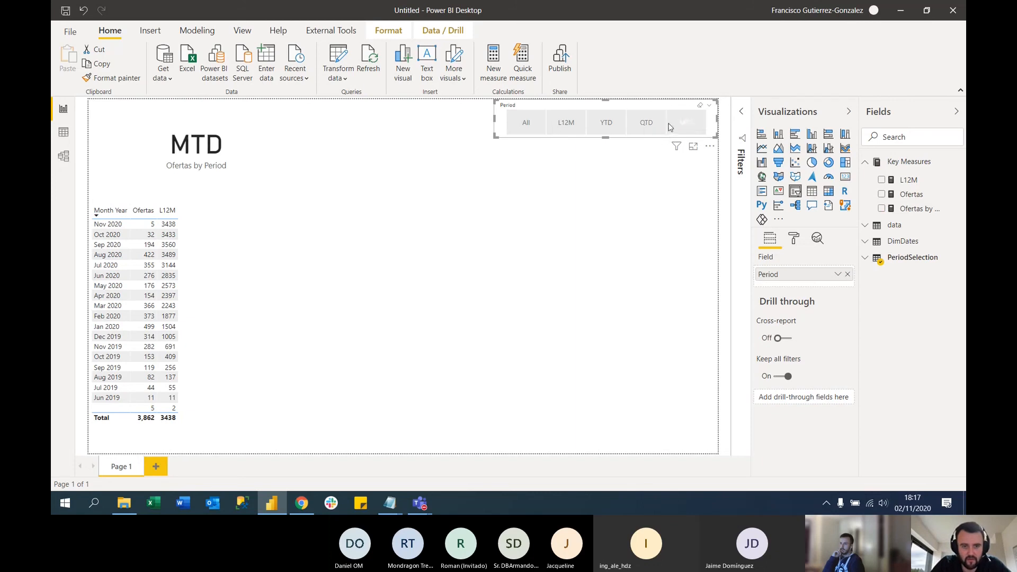
pyautogui.click(566, 125)
pyautogui.click(527, 127)
pyautogui.click(565, 123)
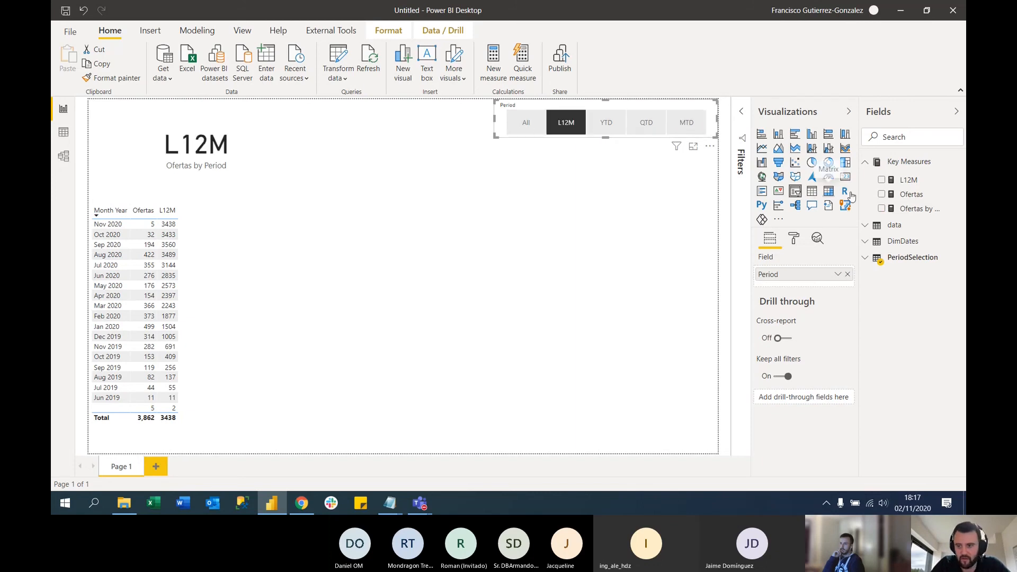
# Replace the returned value in the Ofertas by Period formula with a SWITCH function that evaluates _PeriodSelected
pyautogui.click(918, 209)
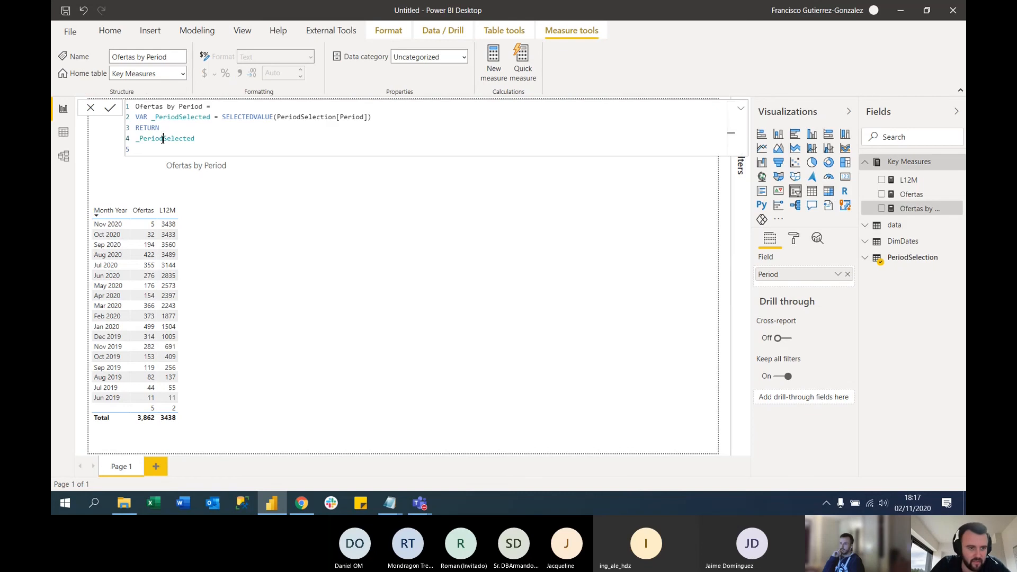
pyautogui.doubleClick(167, 139)
pyautogui.hotkey('ctrl', 'c')
pyautogui.press('BackSpace')
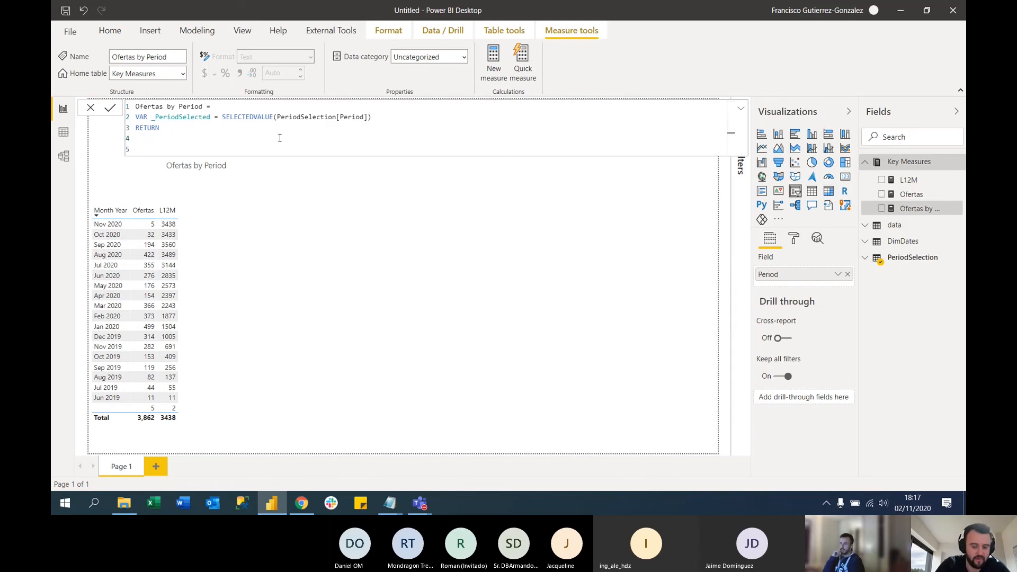
pyautogui.write('SWITCH(')
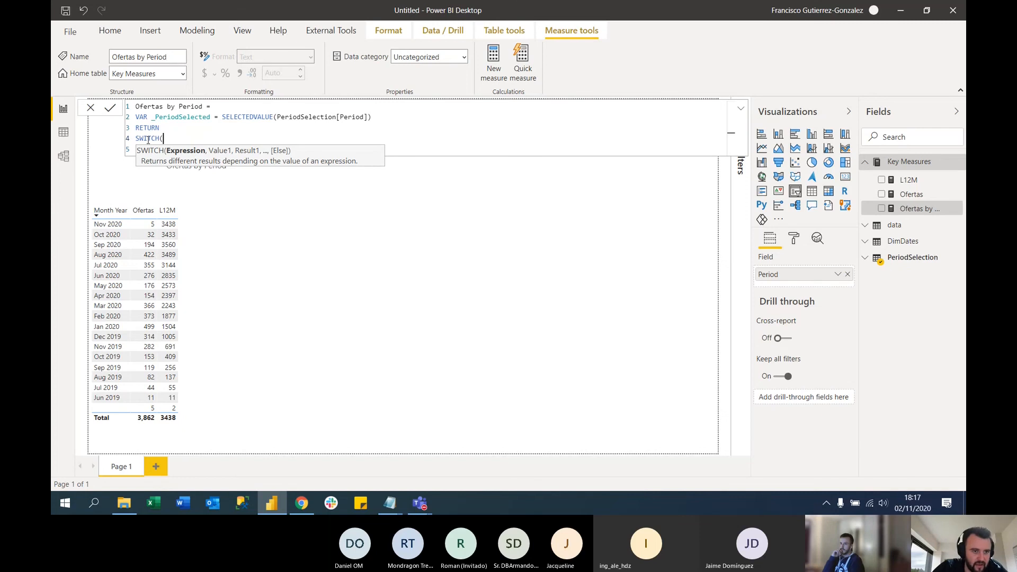
pyautogui.click(180, 120)
pyautogui.click(178, 139)
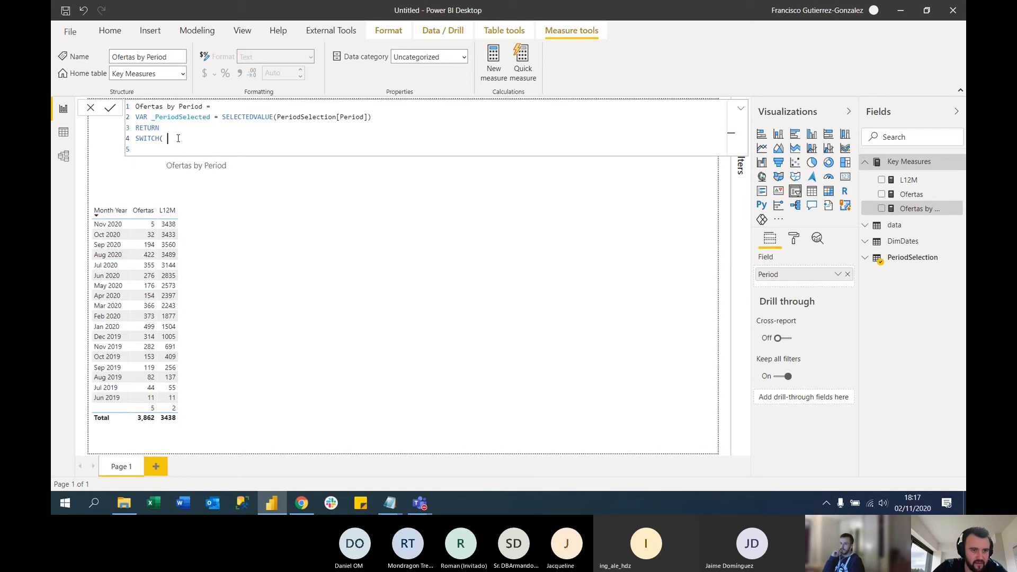
pyautogui.hotkey('ctrl', 'v')
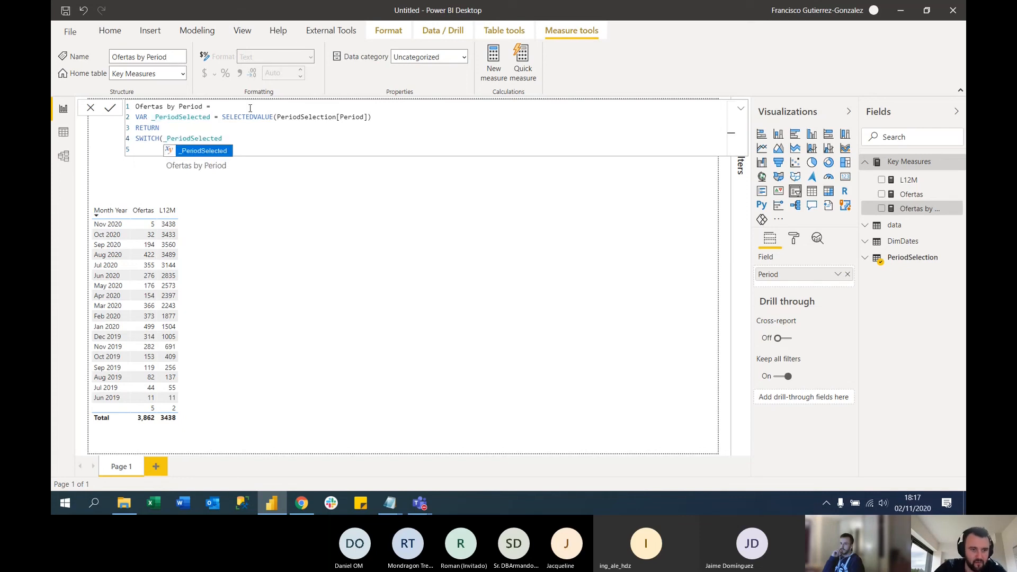
pyautogui.write(',')
pyautogui.press('Return')
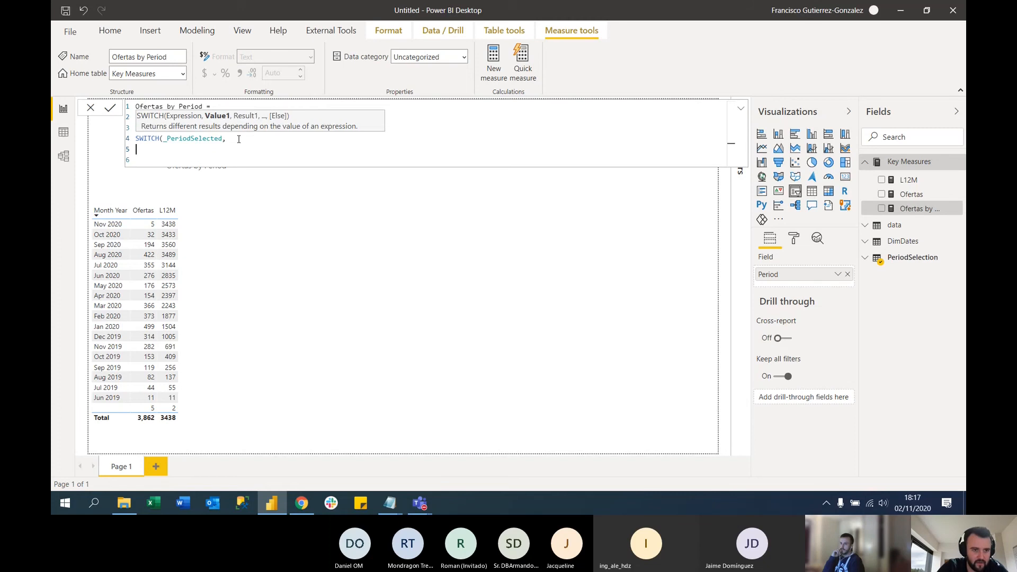
# Add an indented SWITCH case that returns [Ofertas] for the value "All"
pyautogui.press('Tab')
pyautogui.write('"a')
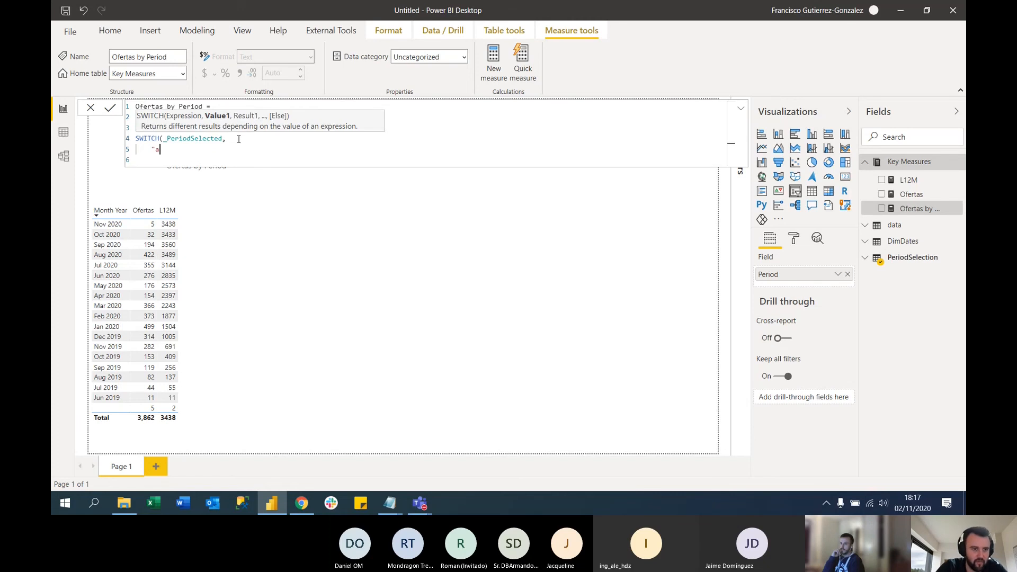
pyautogui.write('All",')
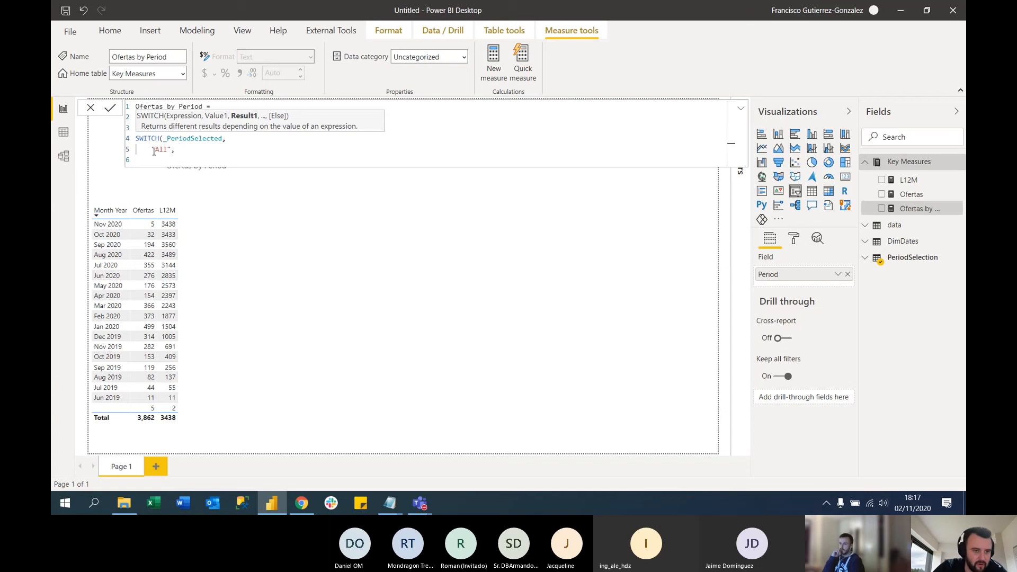
pyautogui.write(' ofer')
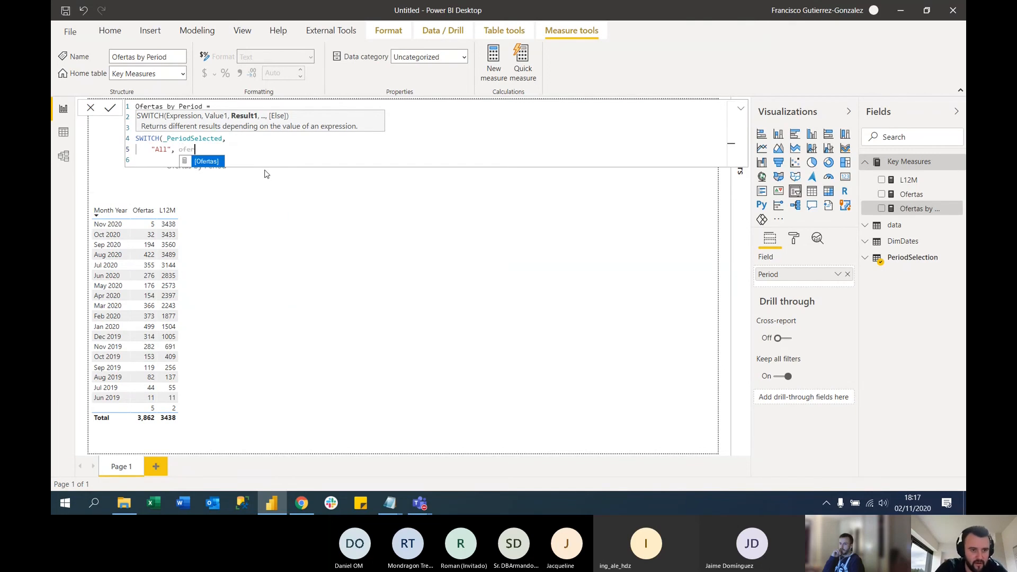
pyautogui.press('Tab')
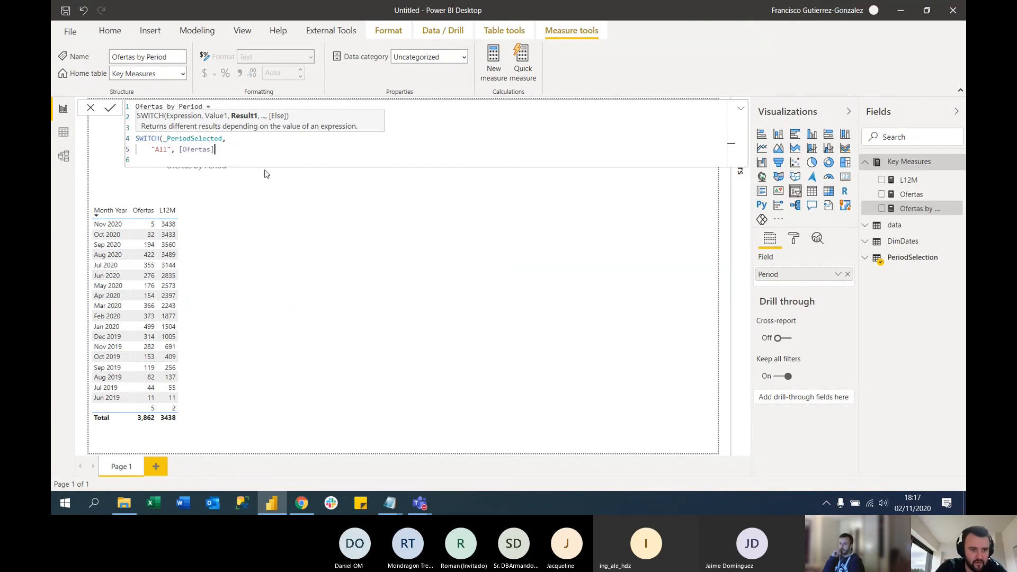
pyautogui.write(',')
# Add a second SWITCH case on a new line that returns [L12M] for the value "L12M"
pyautogui.press('Return')
pyautogui.write('"')
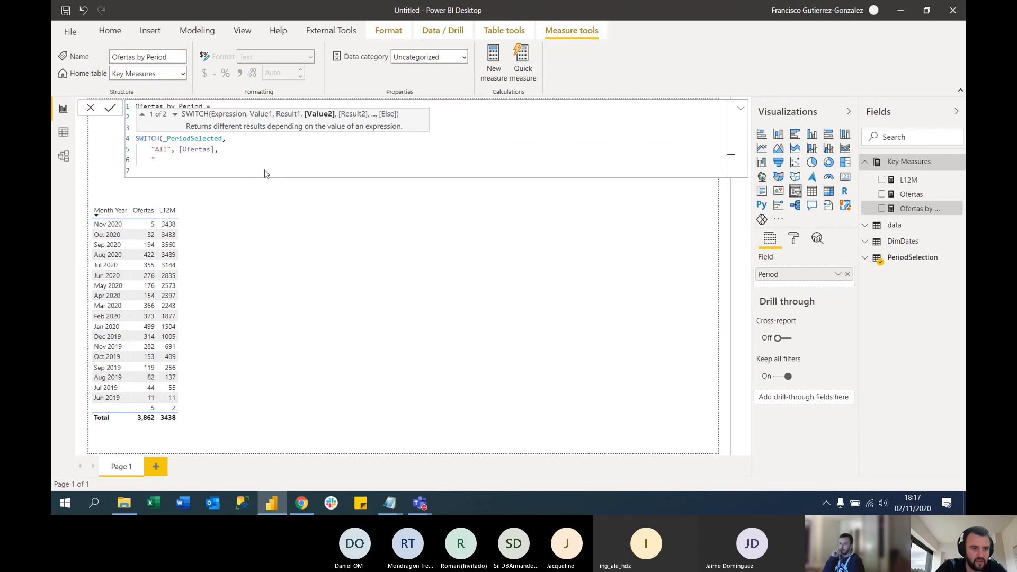
pyautogui.write('L12M')
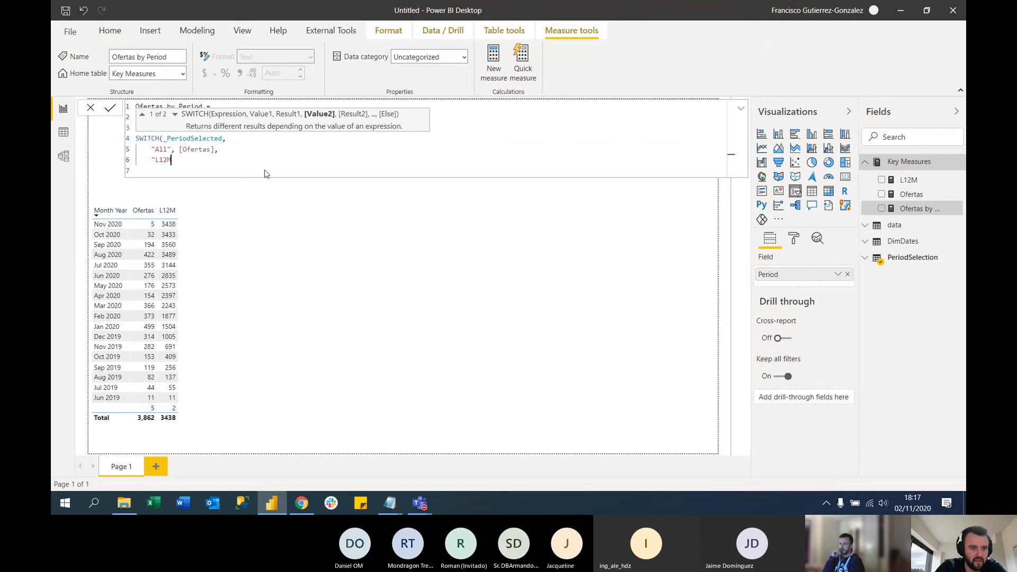
pyautogui.write('2')
pyautogui.write(', l1')
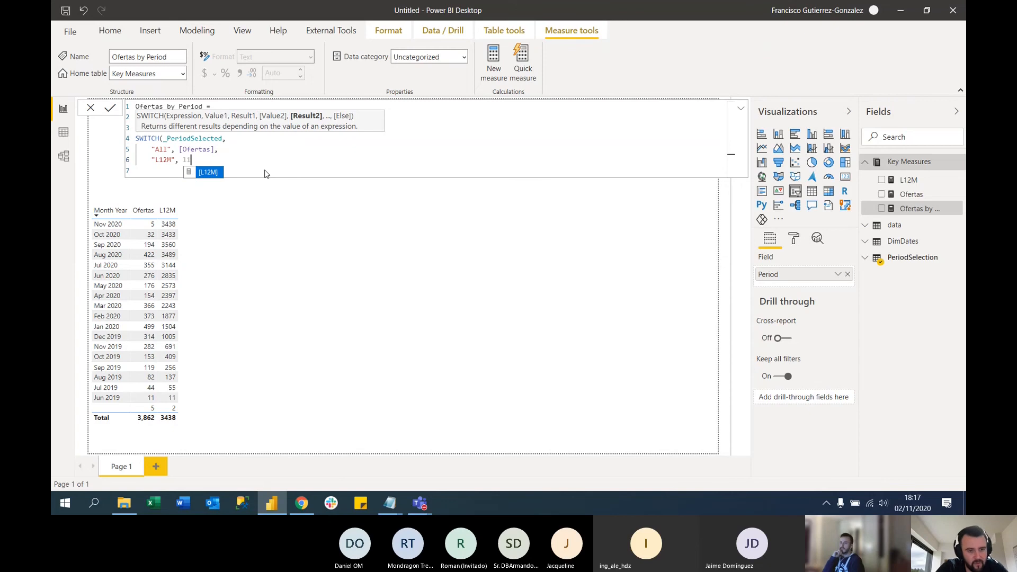
pyautogui.press('Tab')
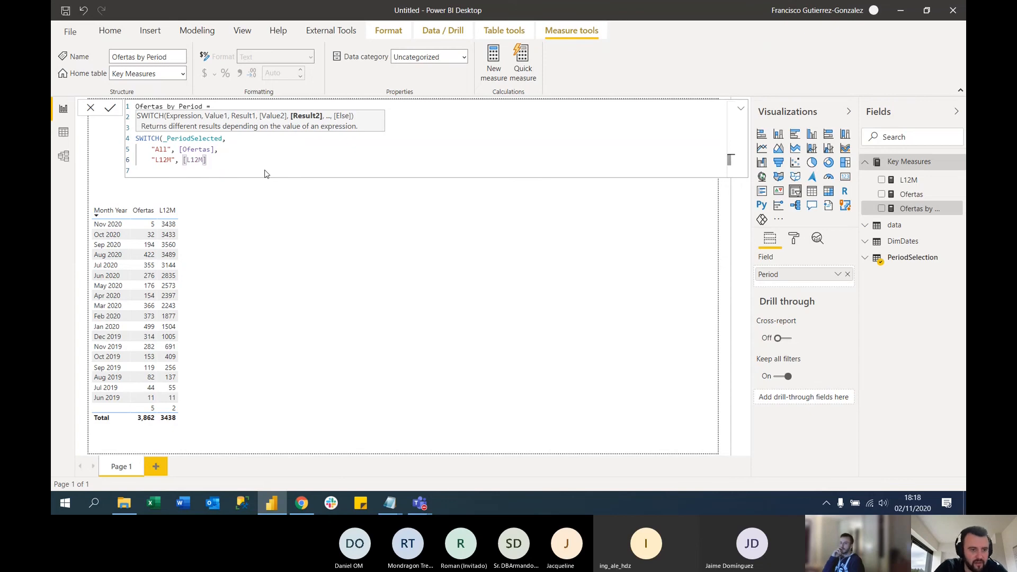
# Add a SWITCH case on a new line for "YTD" that starts a CALCULATE function over [Ofertas]
pyautogui.write(',')
pyautogui.hotkey('shift', 'Return')
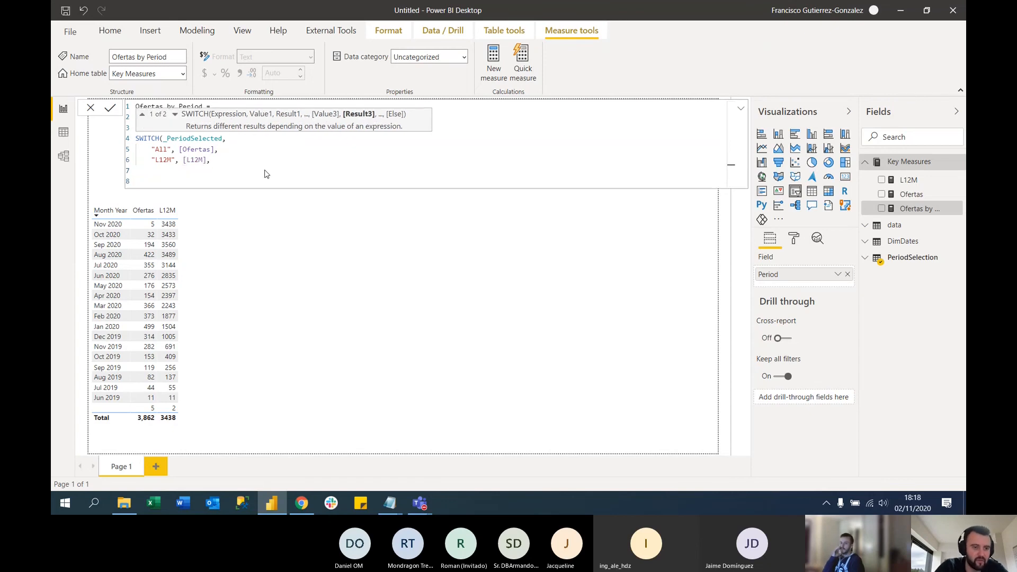
pyautogui.write('"YTD"')
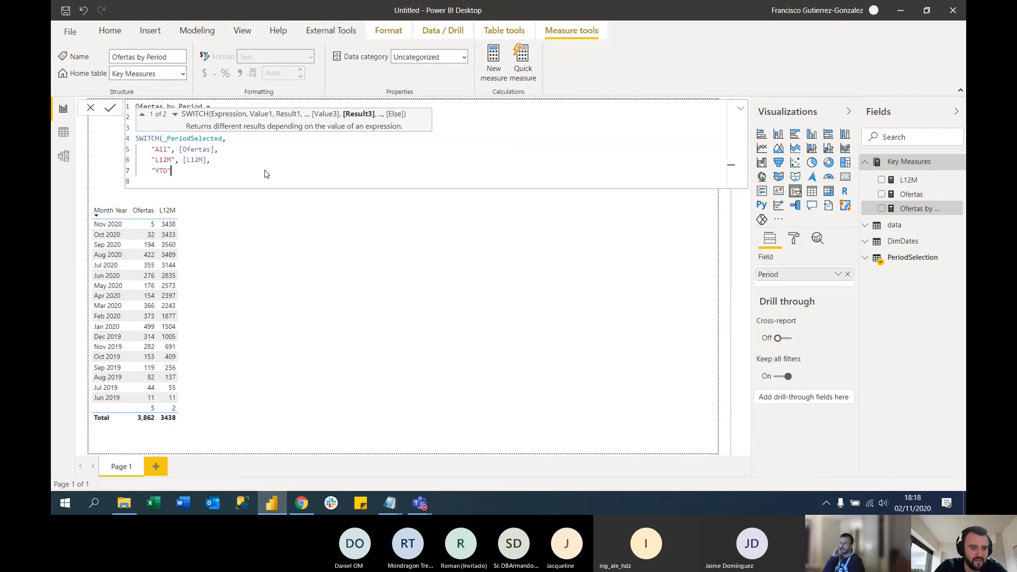
pyautogui.write(',')
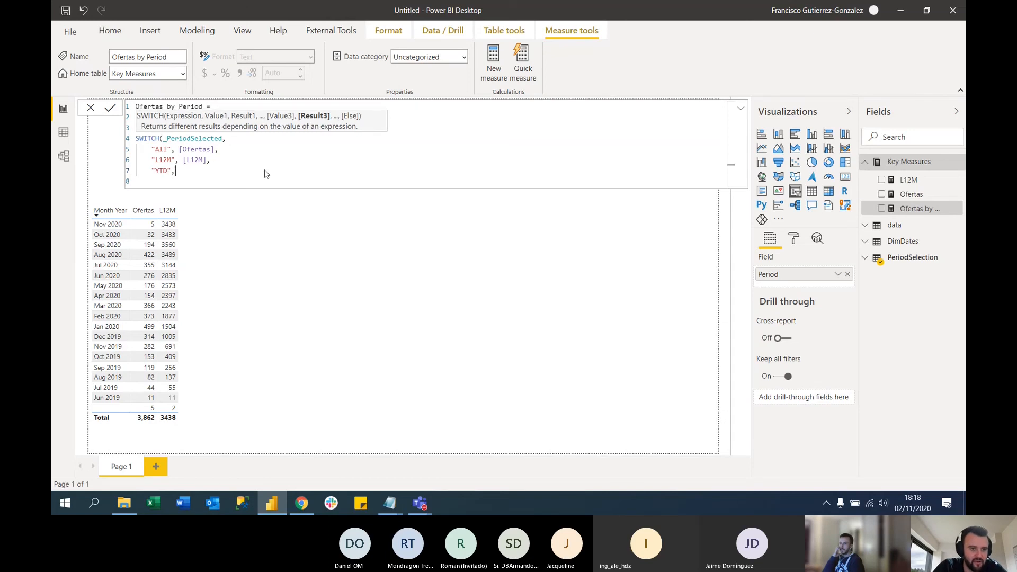
pyautogui.write(' CALCULATE(')
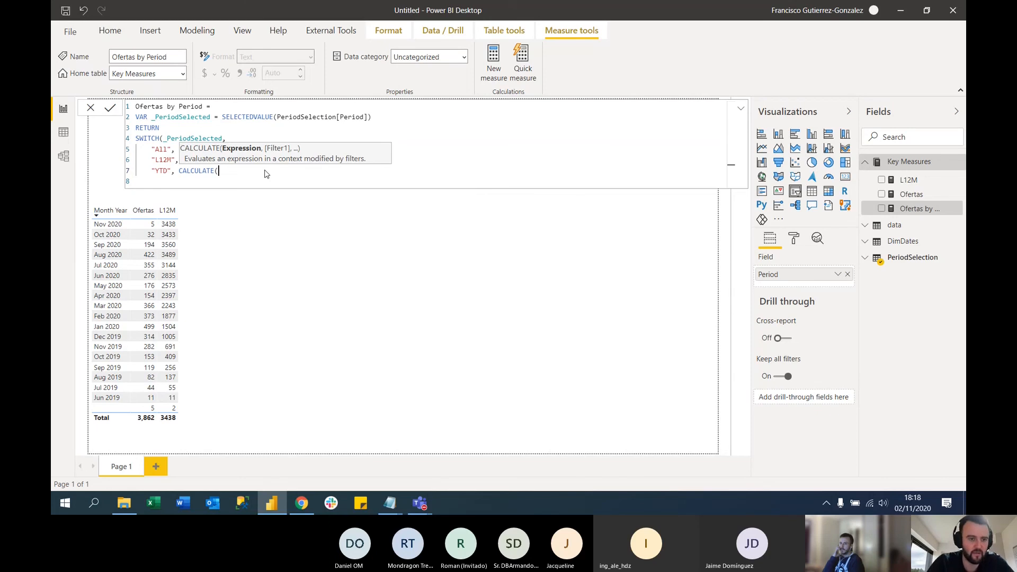
pyautogui.write('ofer')
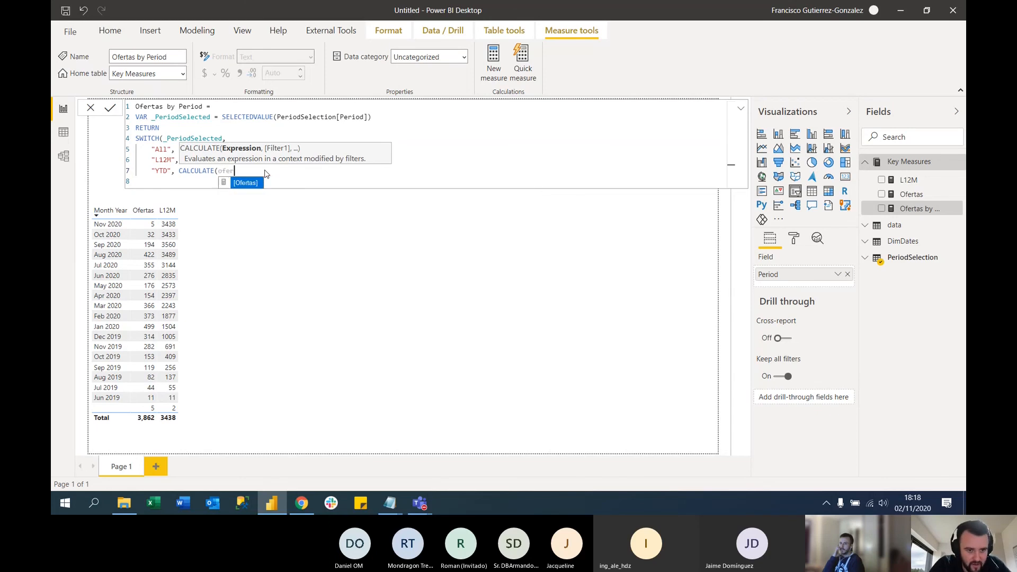
pyautogui.press('Tab')
pyautogui.write(', ')
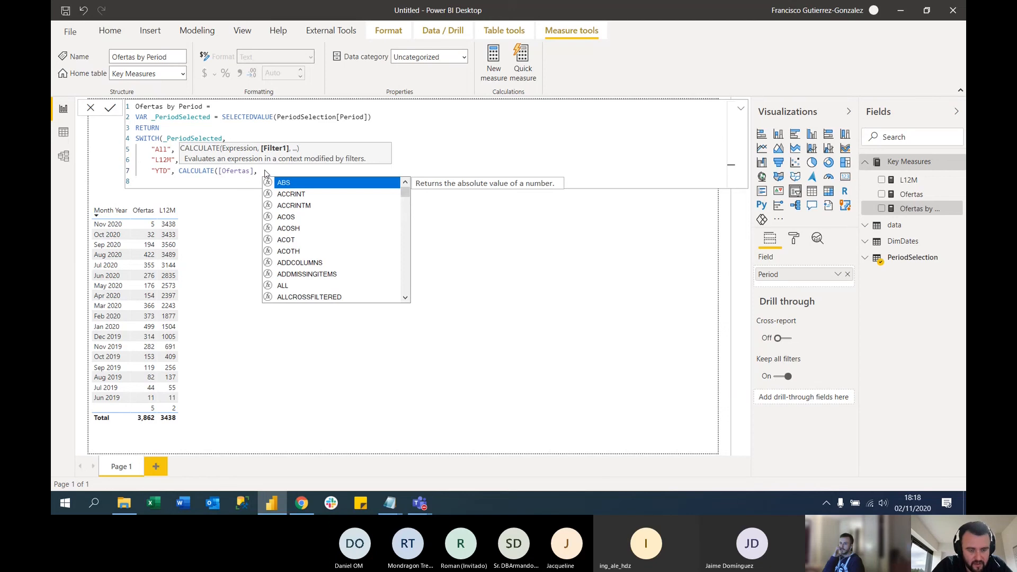
pyautogui.write('datesy')
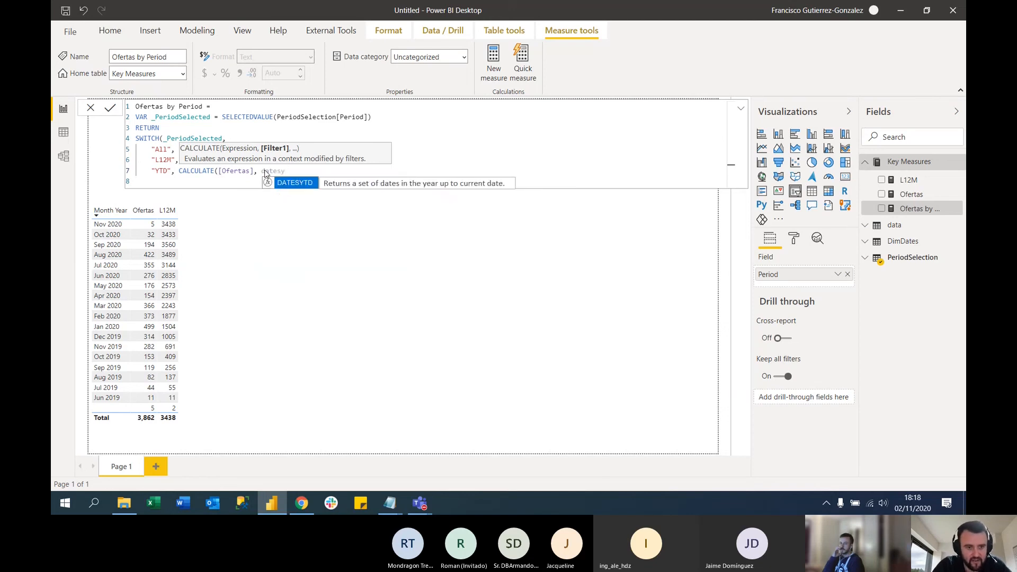
# Complete the YTD case's CALCULATE with the filter DATESYTD(DimDates[Date]) and close both functions
pyautogui.press('Tab')
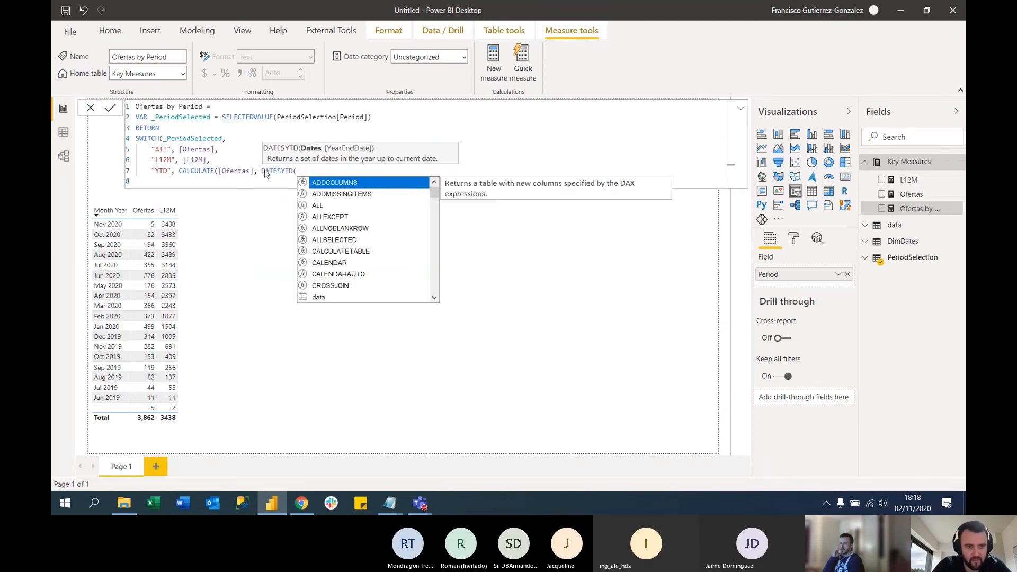
pyautogui.write('dimdates')
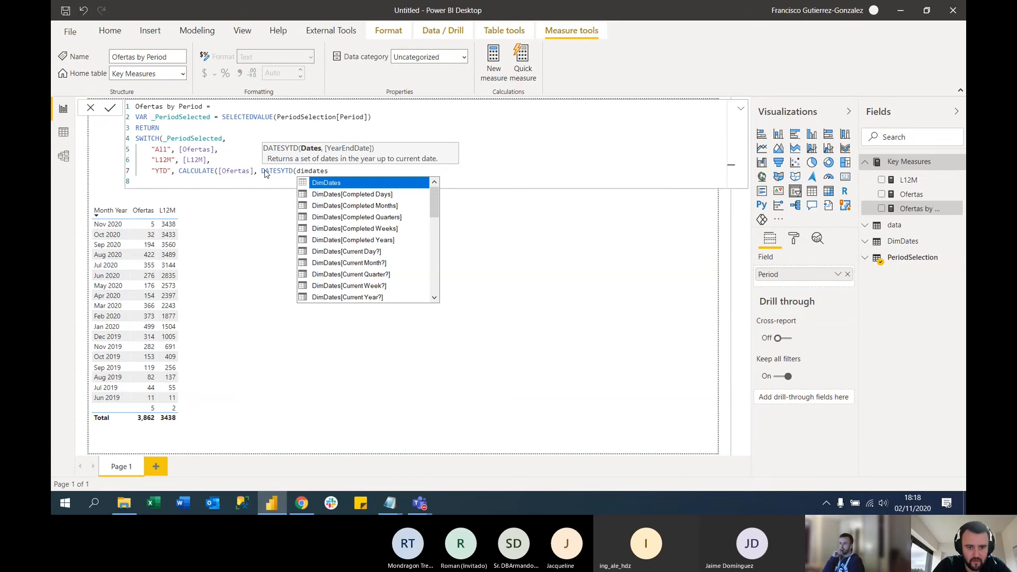
pyautogui.write('[d')
pyautogui.press('Tab')
pyautogui.write(')')
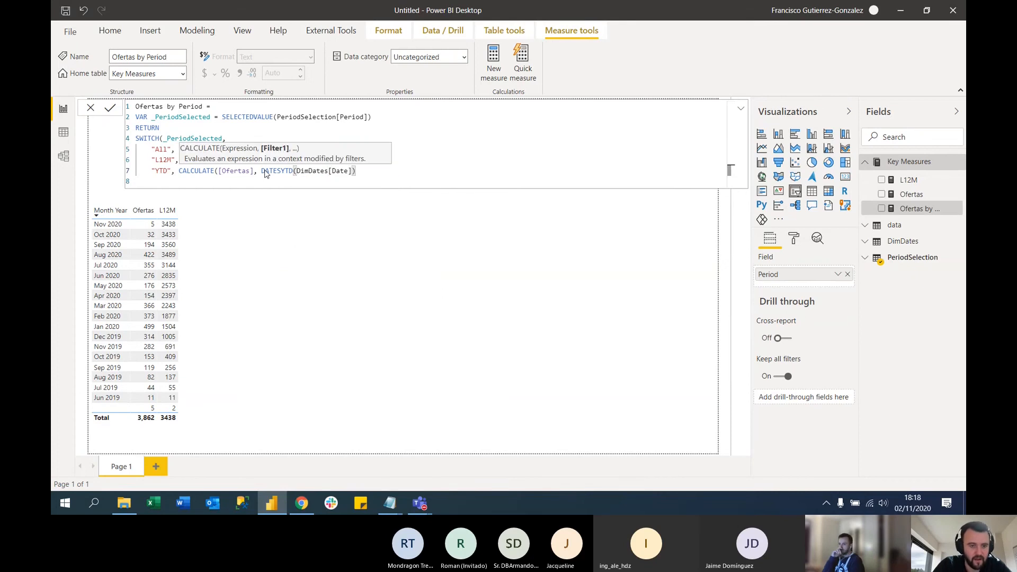
pyautogui.write(')')
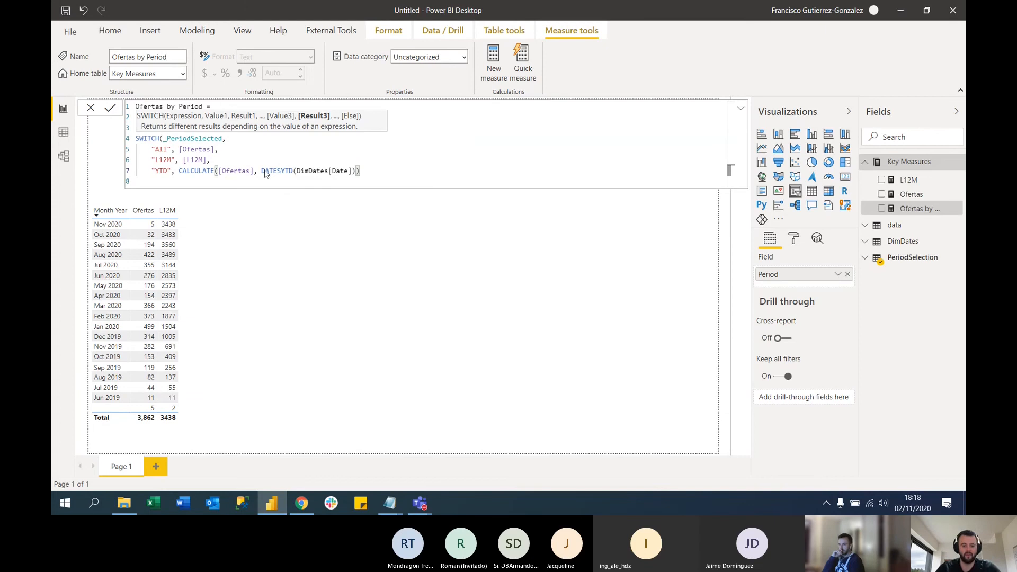
pyautogui.write(',')
# Duplicate the complete "YTD" case line twice below itself in the SWITCH formula, separating the cases with commas
pyautogui.press('Return')
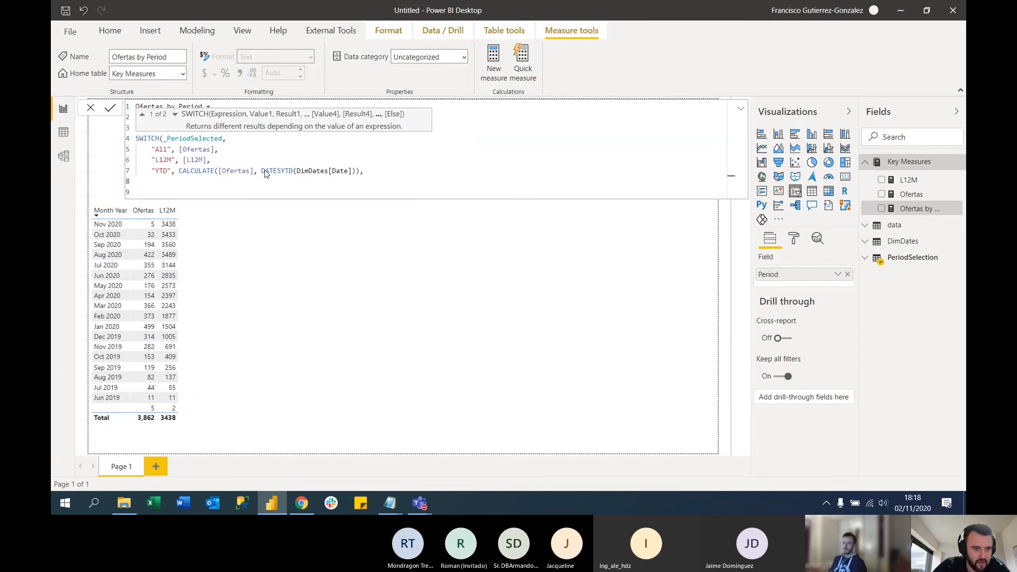
pyautogui.click(202, 171)
pyautogui.tripleClick(202, 170)
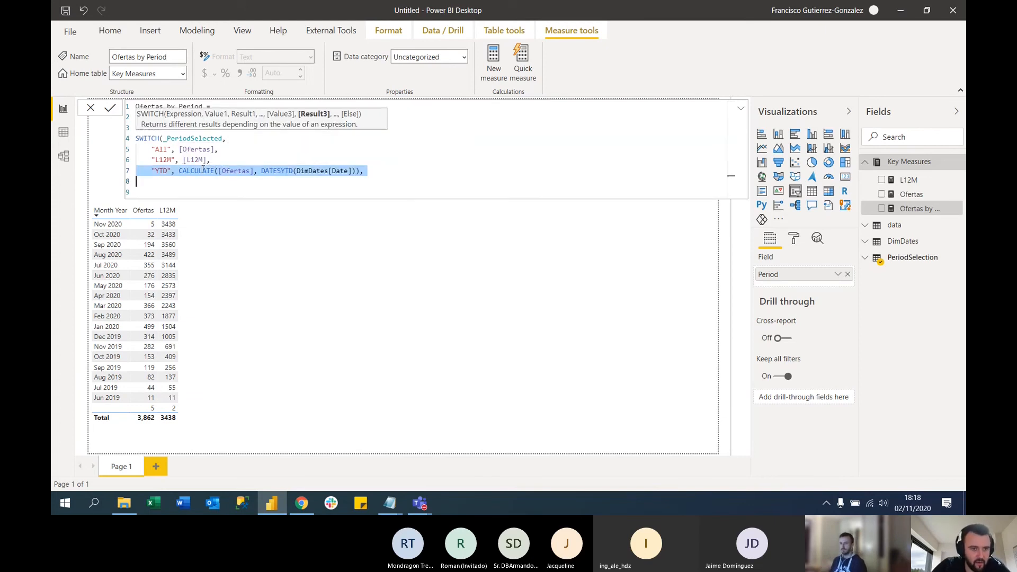
pyautogui.hotkey('ctrl', 'c')
pyautogui.hotkey('ctrl', 'v')
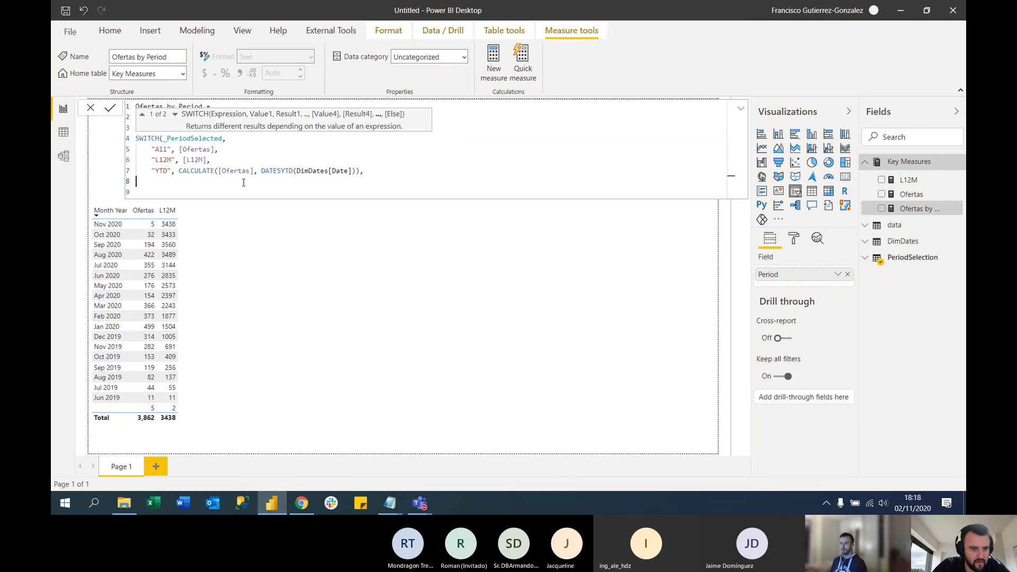
pyautogui.hotkey('ctrl', 'v')
pyautogui.hotkey('ctrl', 'v')
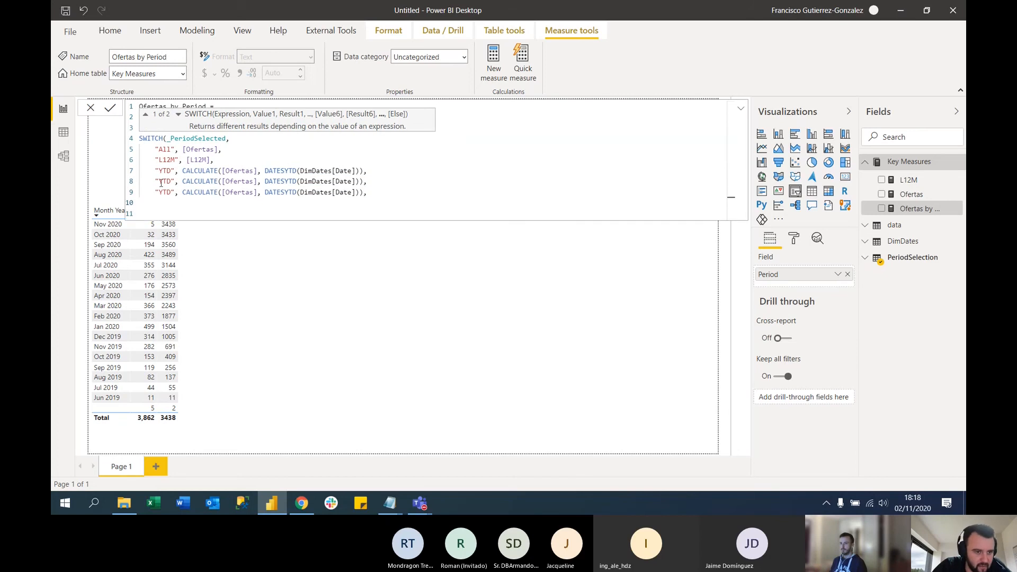
# Turn the first duplicated case into "QTD" using DATESQTD in its CALCULATE filter
pyautogui.moveTo(159, 181); pyautogui.dragTo(163, 182)
pyautogui.write('Q')
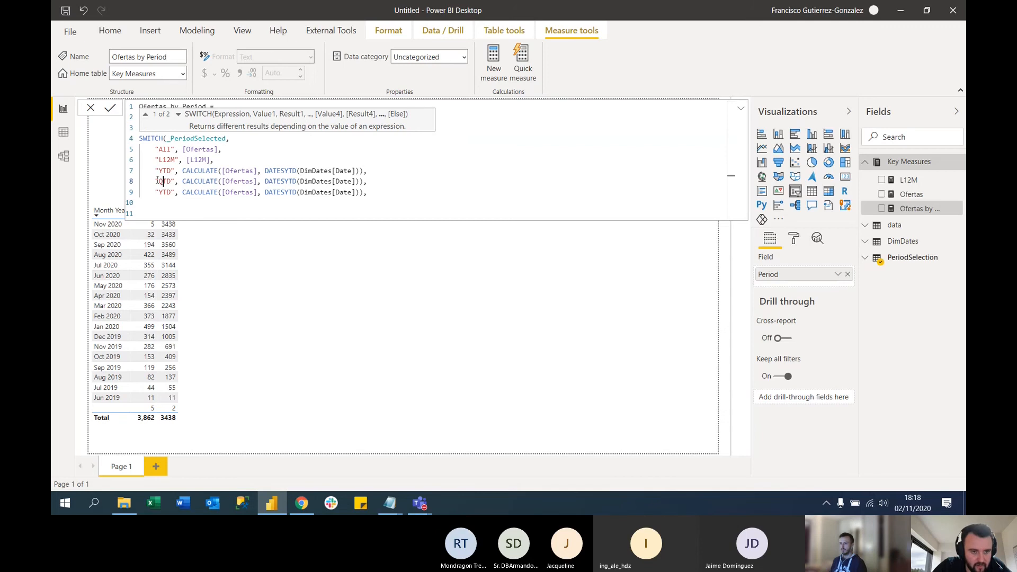
pyautogui.click(284, 182)
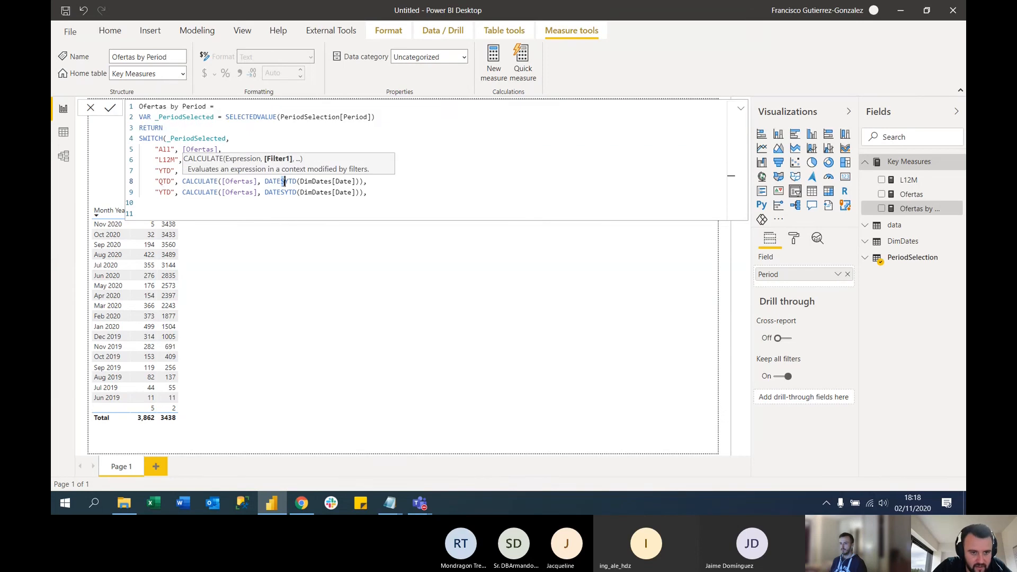
pyautogui.moveTo(284, 181); pyautogui.dragTo(289, 182)
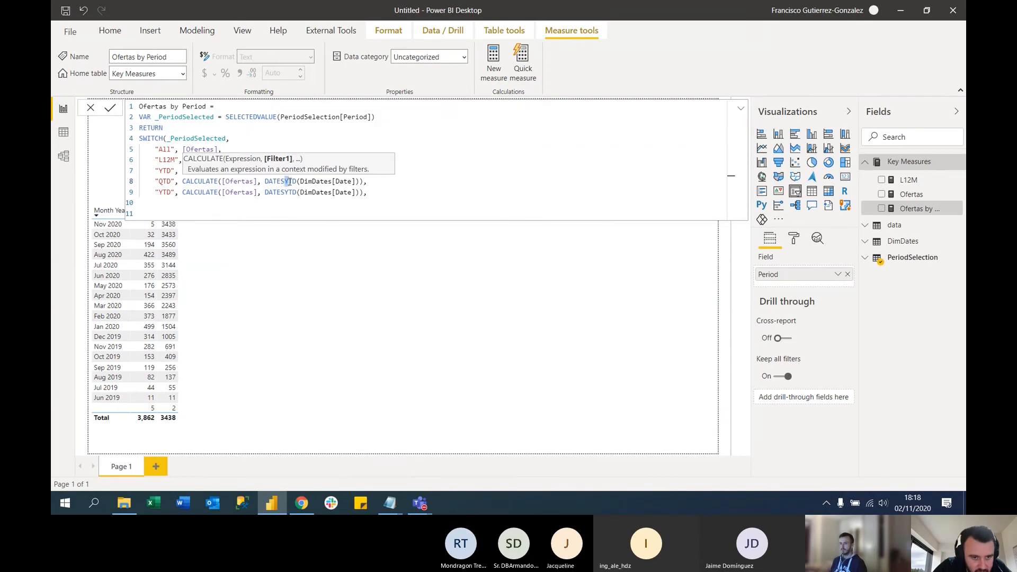
pyautogui.write('Q')
pyautogui.click(252, 182)
# Turn the second duplicated case into "MTD" using DATESMTD in its CALCULATE filter
pyautogui.click(162, 193)
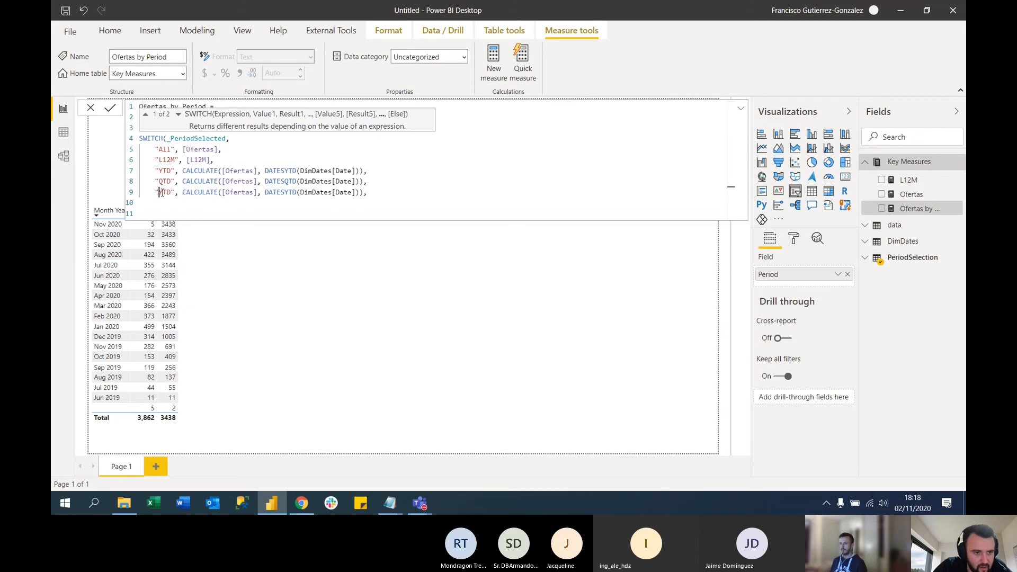
pyautogui.write('M')
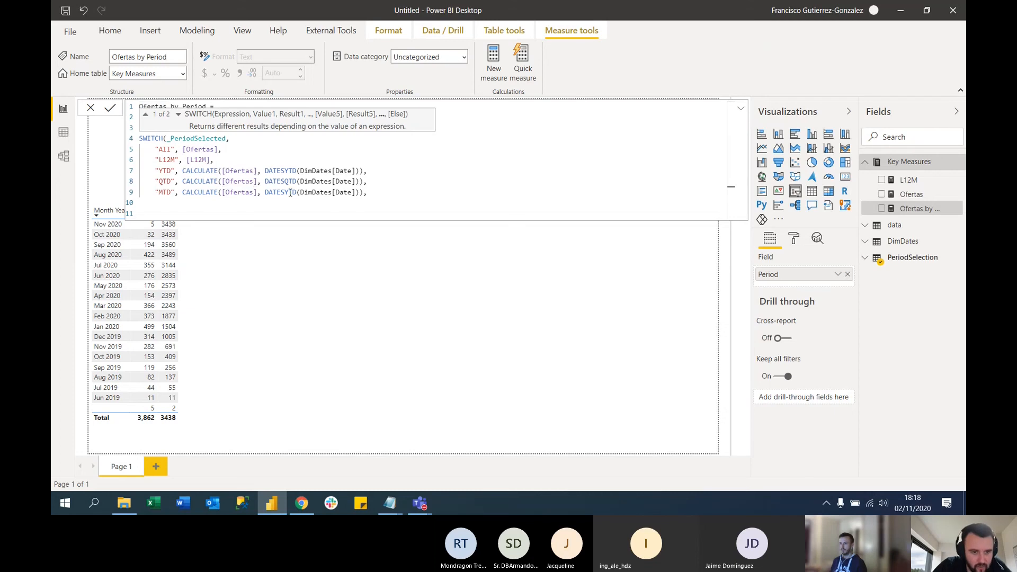
pyautogui.moveTo(286, 192); pyautogui.dragTo(291, 192)
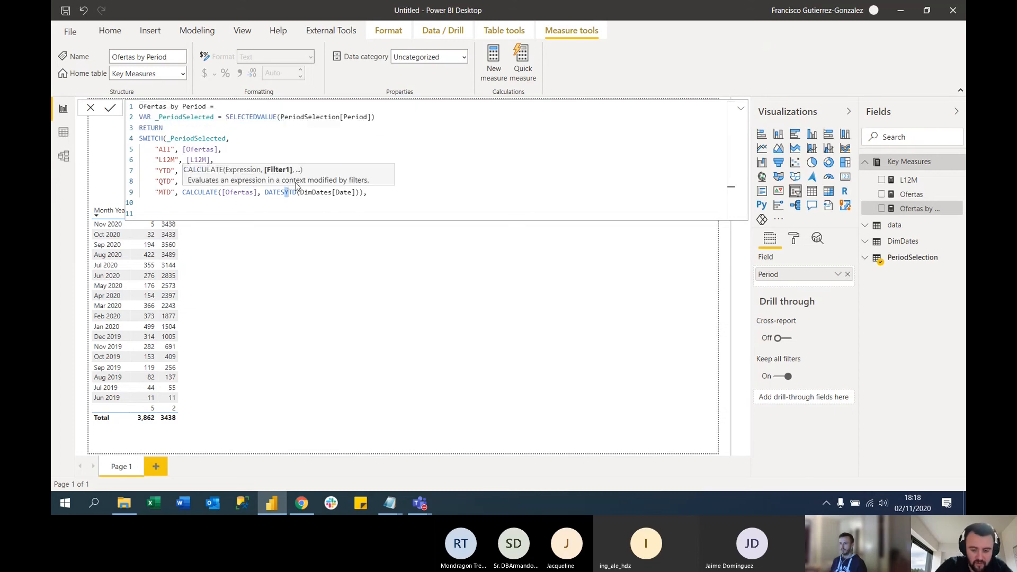
pyautogui.write('M')
# Add "error" as the SWITCH function's fallback result, close the function and commit the Ofertas by Period measure
pyautogui.click(384, 191)
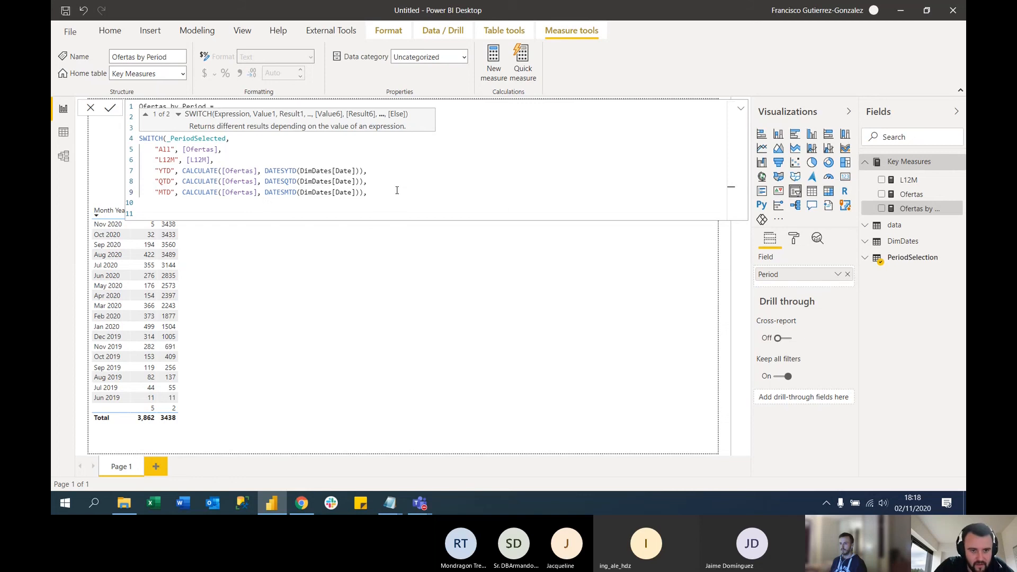
pyautogui.press('Return')
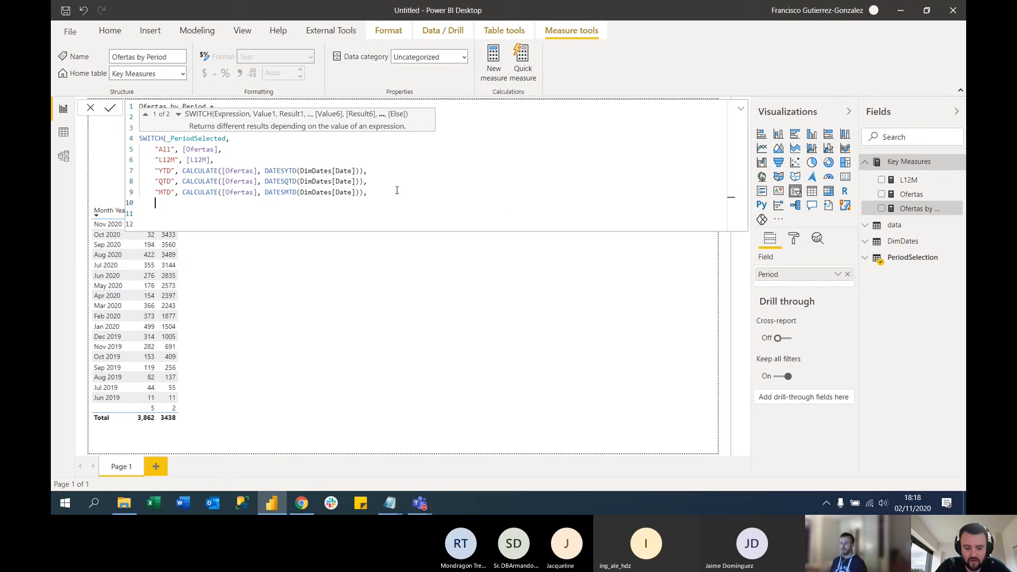
pyautogui.write('"')
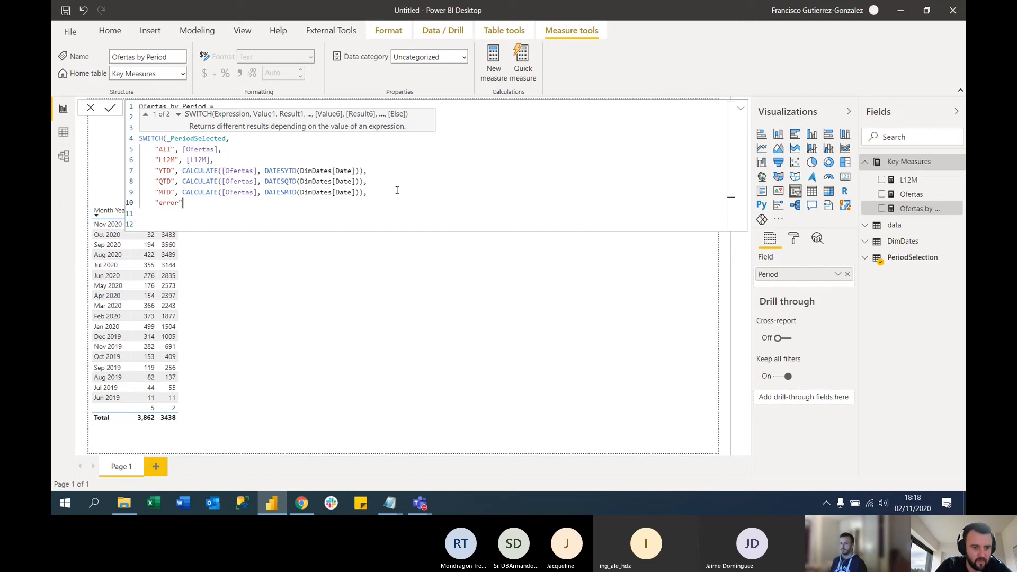
pyautogui.write('error"')
pyautogui.press('Return')
pyautogui.write(')')
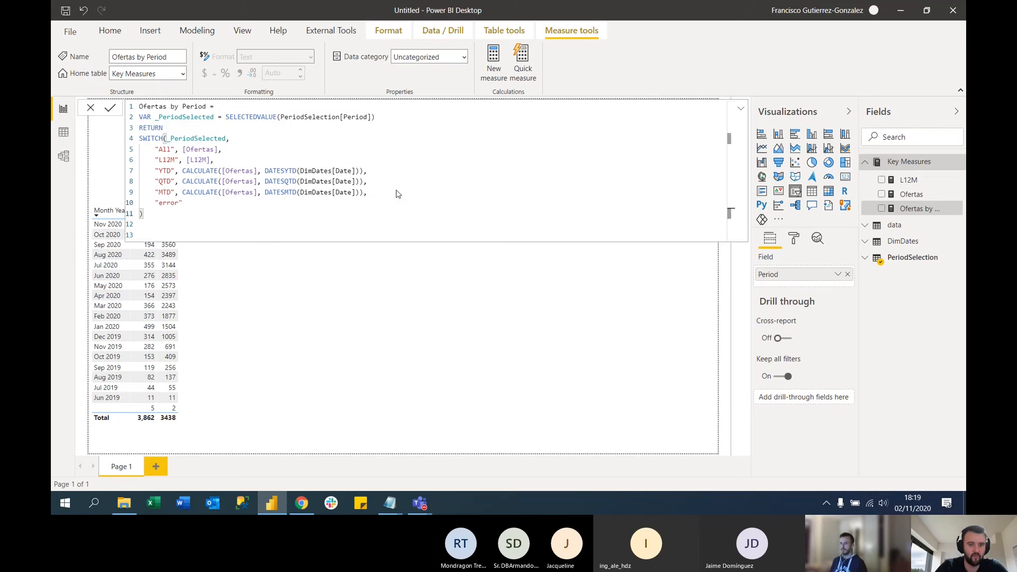
pyautogui.press('Return')
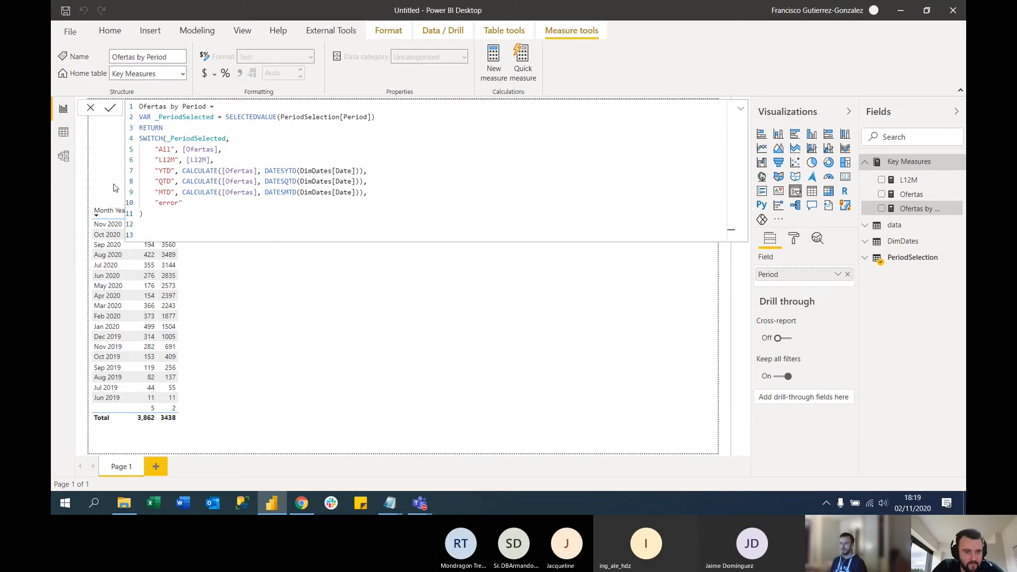
pyautogui.click(640, 349)
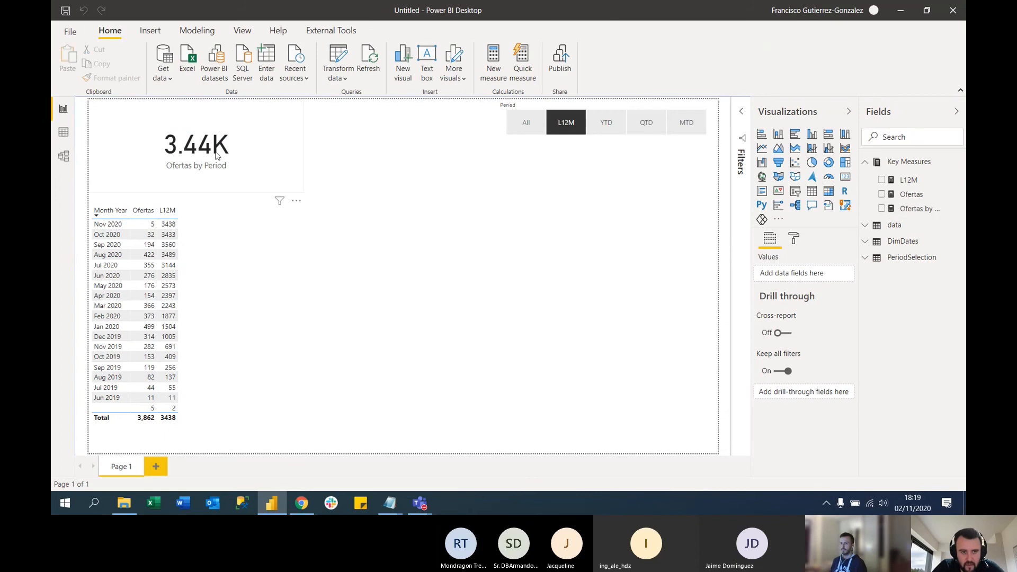
# Set the data label display units of the Ofertas by Period card to None
pyautogui.click(264, 158)
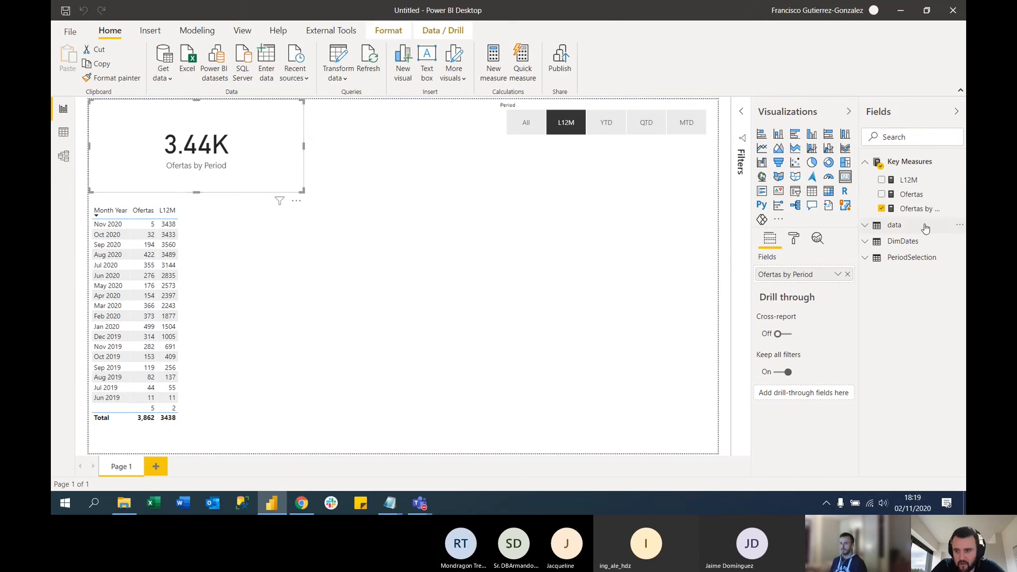
pyautogui.click(916, 209)
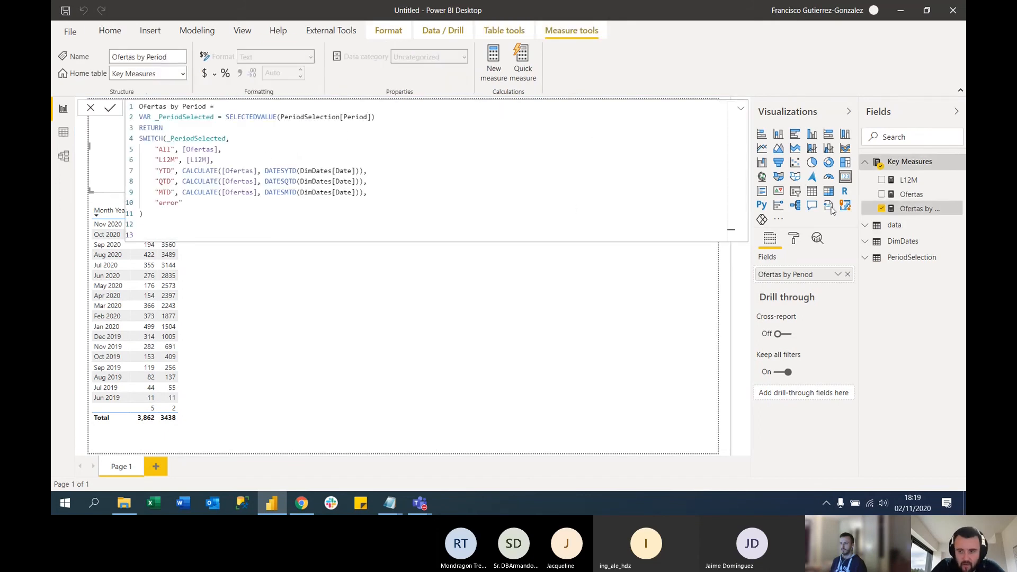
pyautogui.click(911, 194)
pyautogui.click(912, 210)
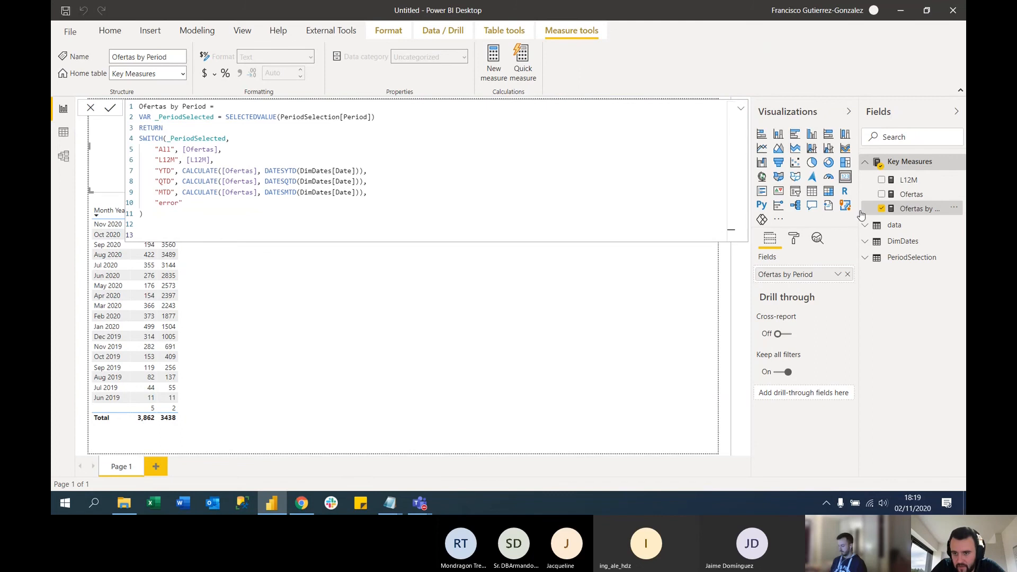
pyautogui.click(793, 239)
pyautogui.click(782, 303)
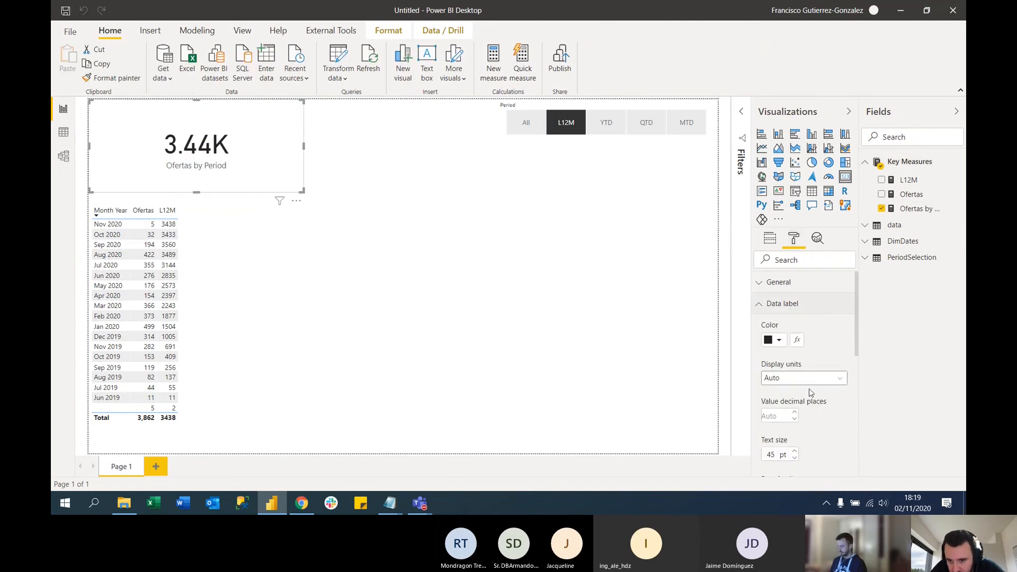
pyautogui.click(804, 377)
pyautogui.click(783, 406)
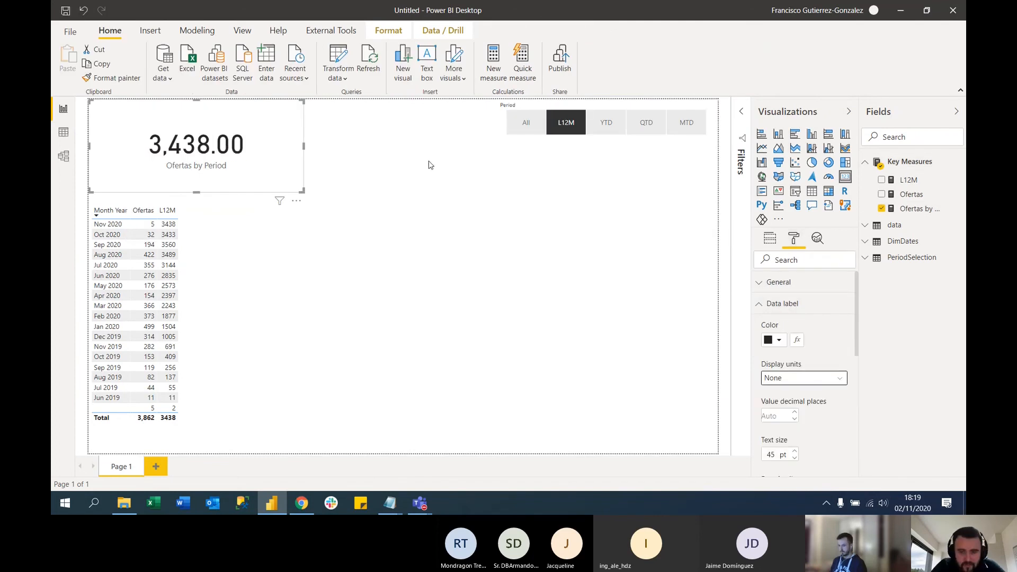
pyautogui.click(478, 190)
# Test the Ofertas by Period card with each Period slicer option: All, L12M, YTD, QTD and MTD
pyautogui.click(522, 126)
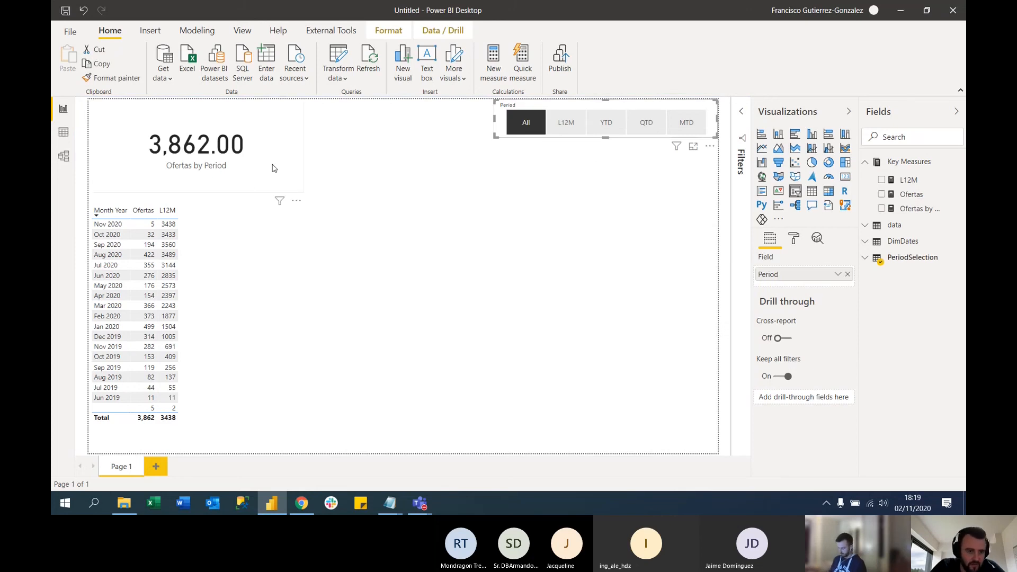
pyautogui.click(577, 125)
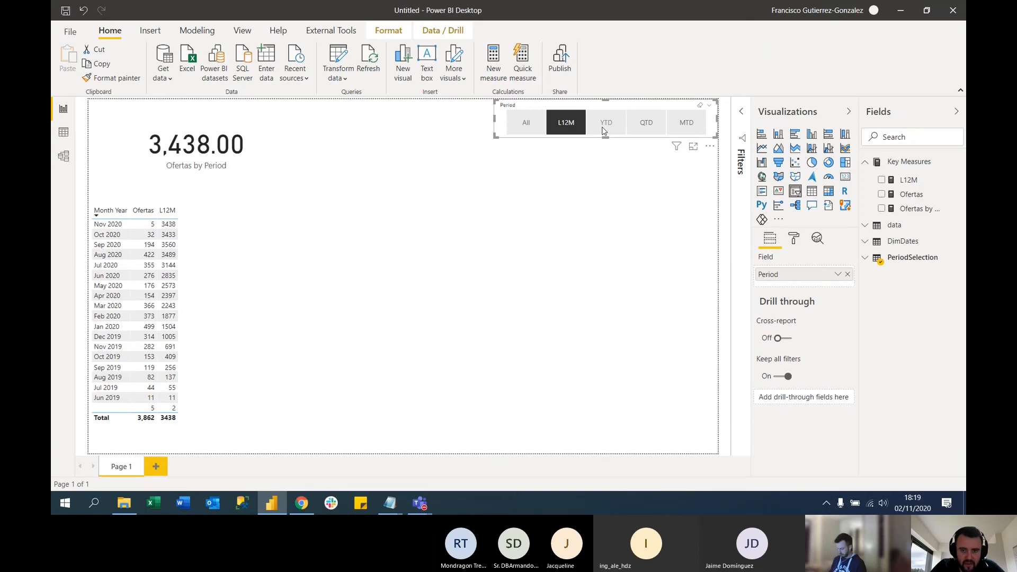
pyautogui.click(604, 131)
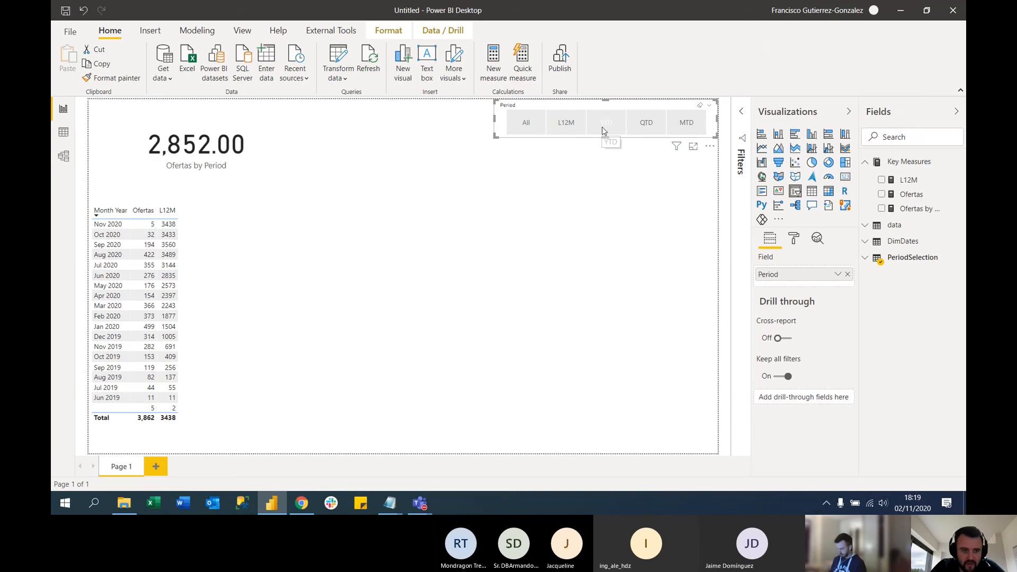
pyautogui.click(659, 126)
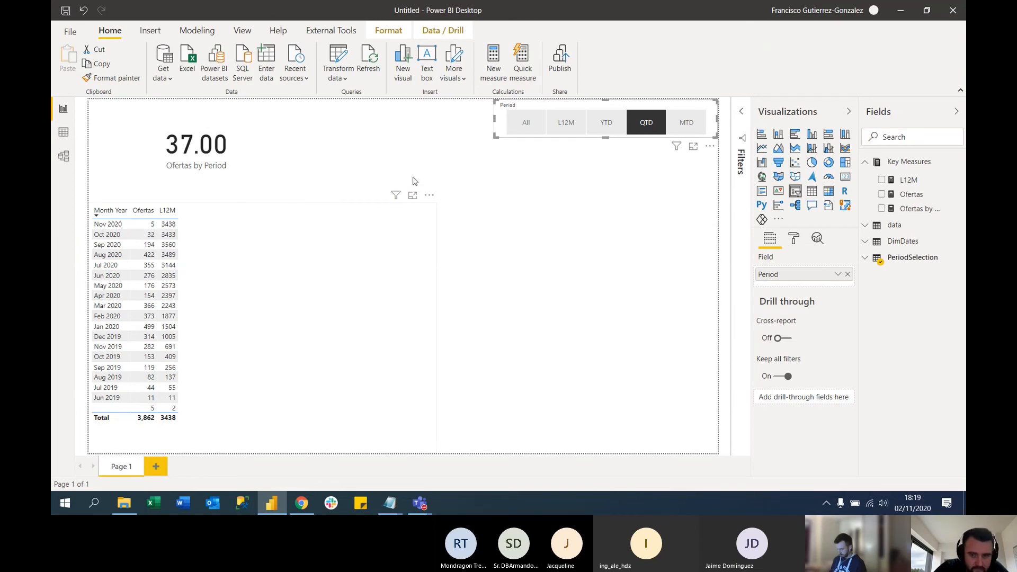
pyautogui.click(682, 128)
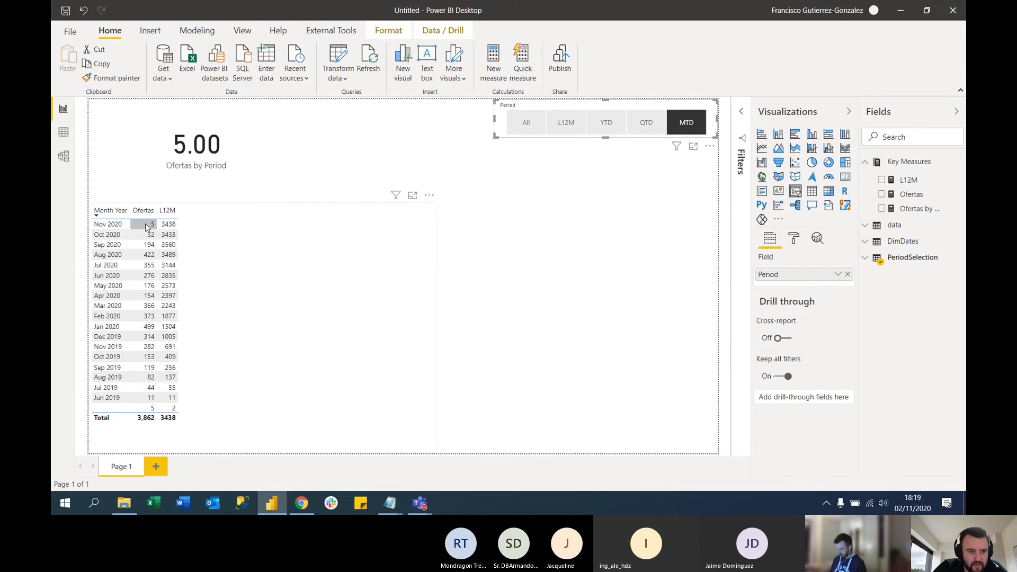
# Add a new slicer to the report page using the Month Year field from DimDates
pyautogui.click(553, 210)
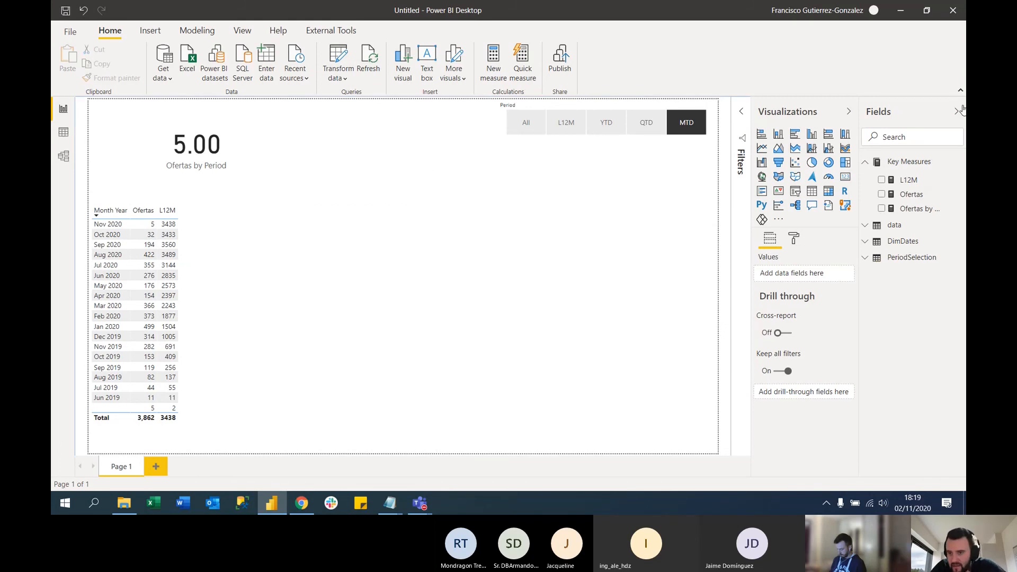
pyautogui.click(794, 193)
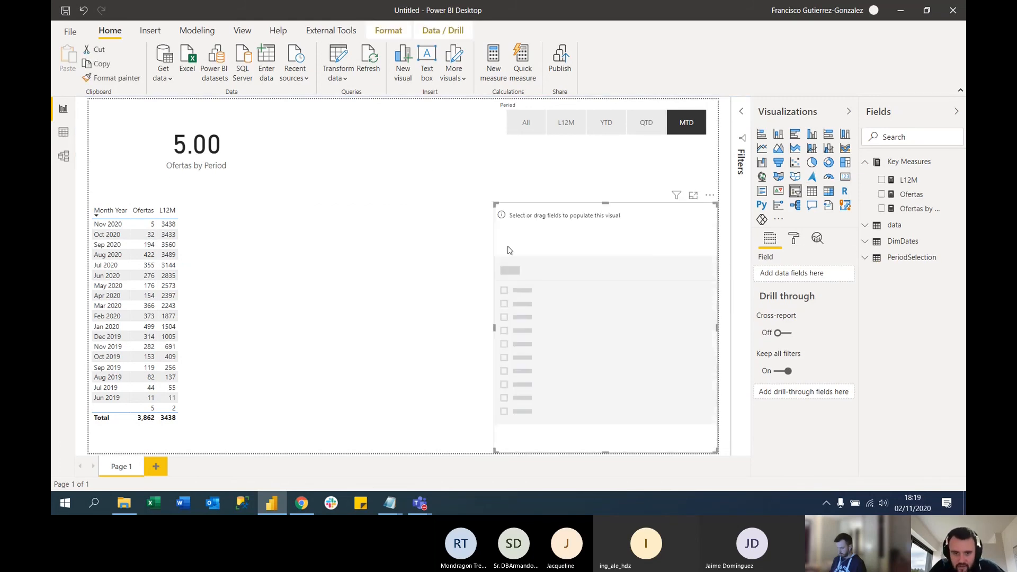
pyautogui.click(911, 137)
pyautogui.write('month')
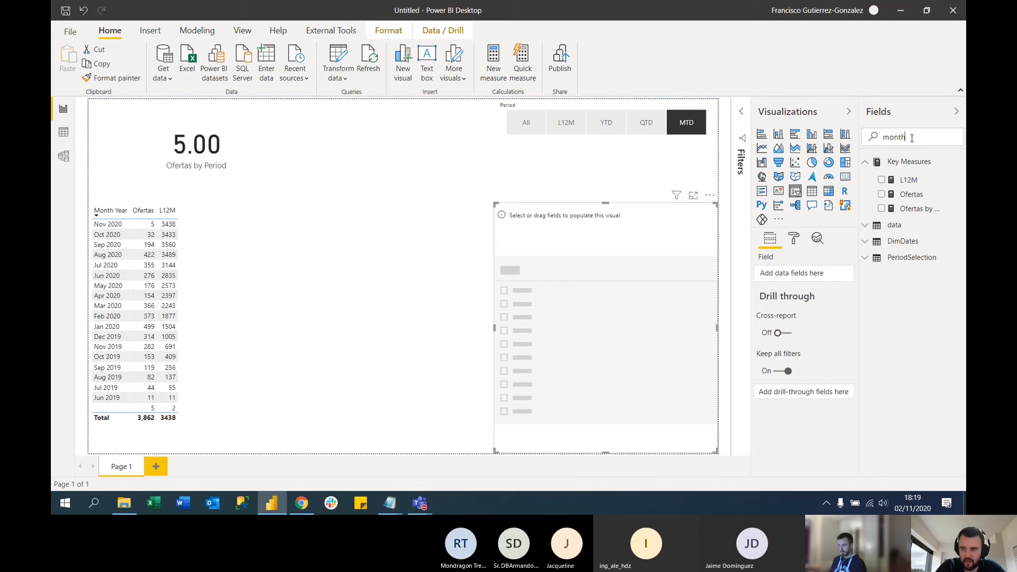
pyautogui.write(' ye')
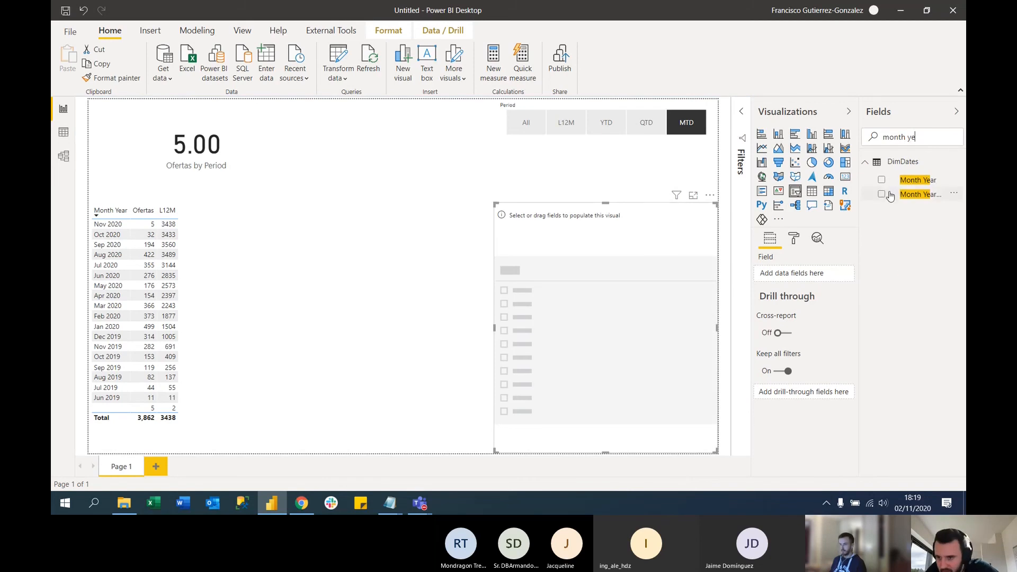
pyautogui.click(881, 180)
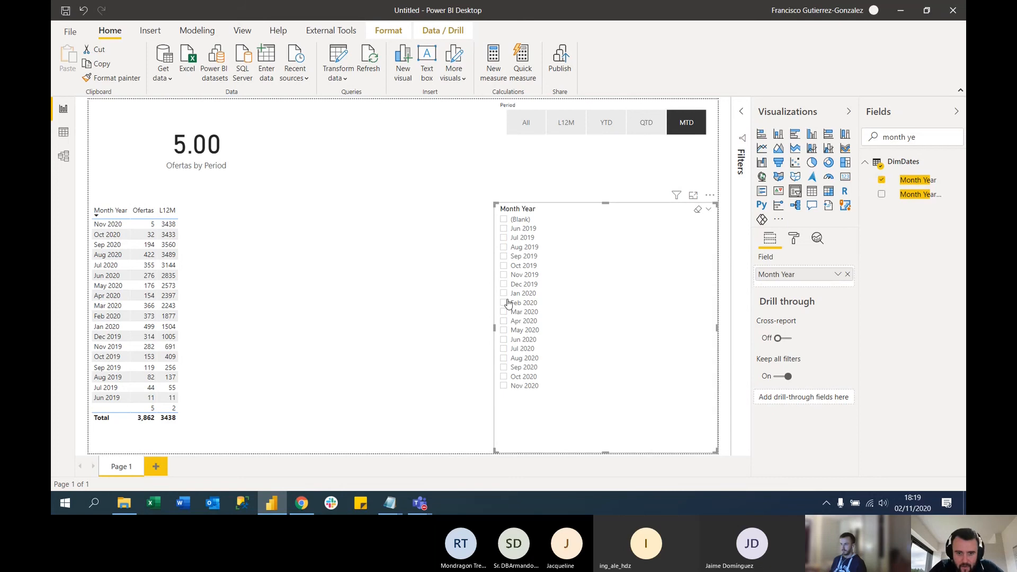
# Filter the report to May 2020, check the card with the L12M period, and clear the month filter
pyautogui.click(503, 331)
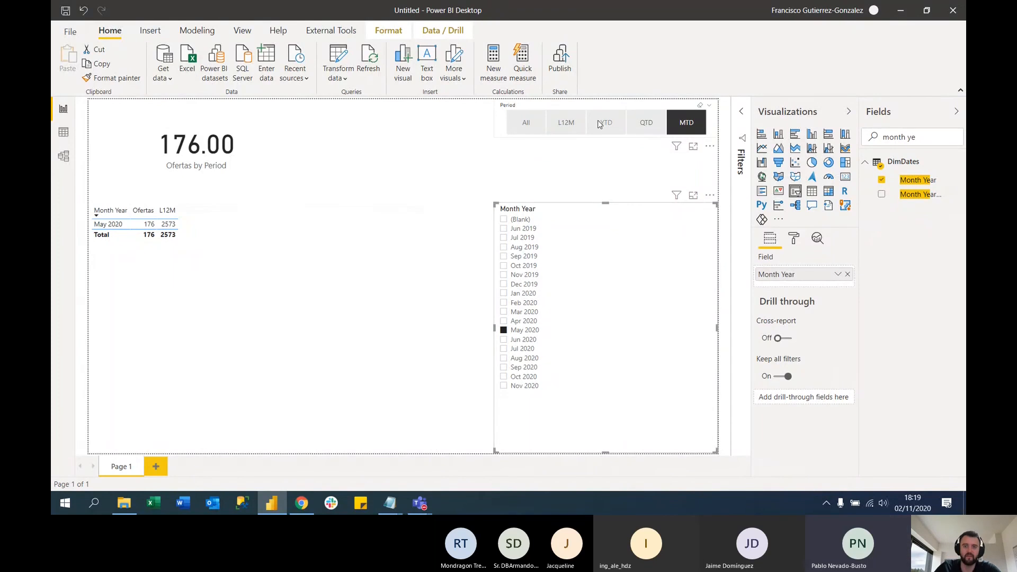
pyautogui.click(570, 123)
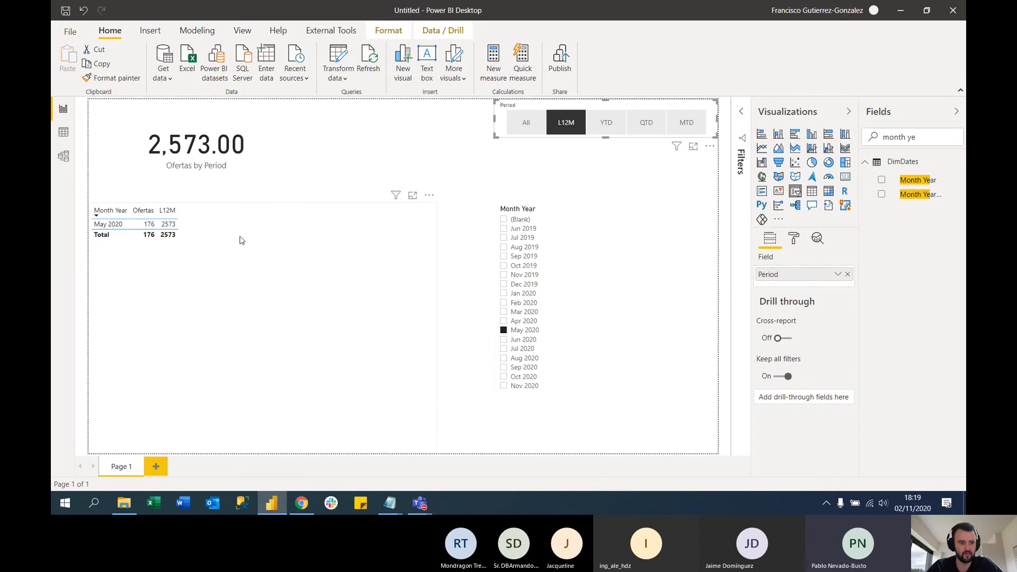
pyautogui.click(251, 273)
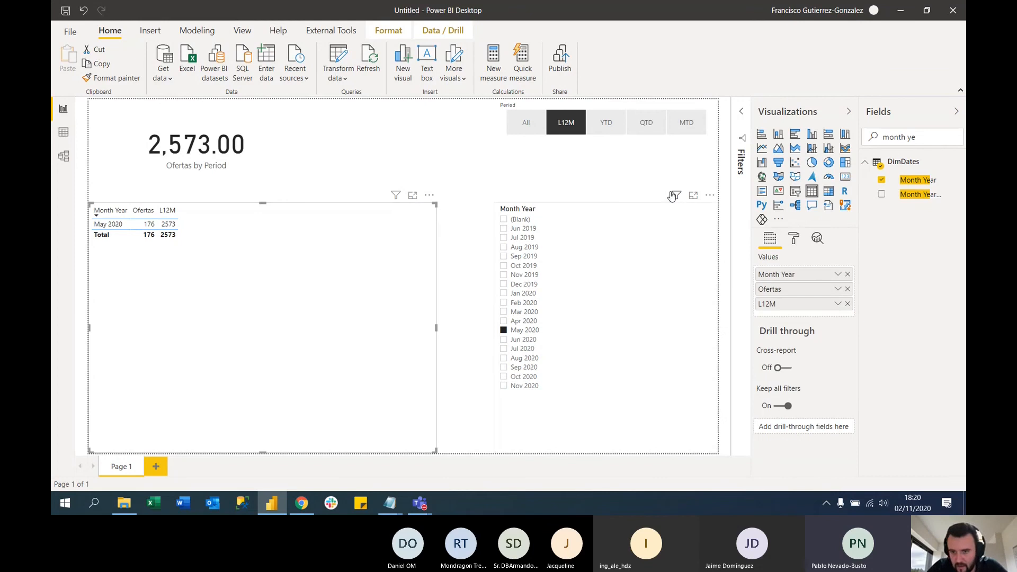
pyautogui.click(503, 332)
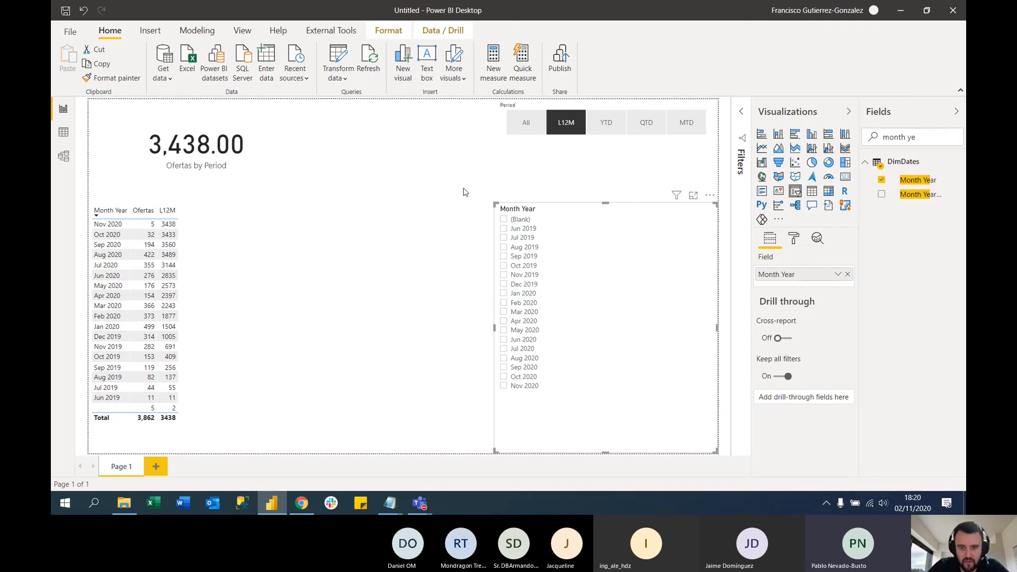
# Clear the Period slicer's L12M selection and turn on Single select in its selection controls
pyautogui.click(575, 128)
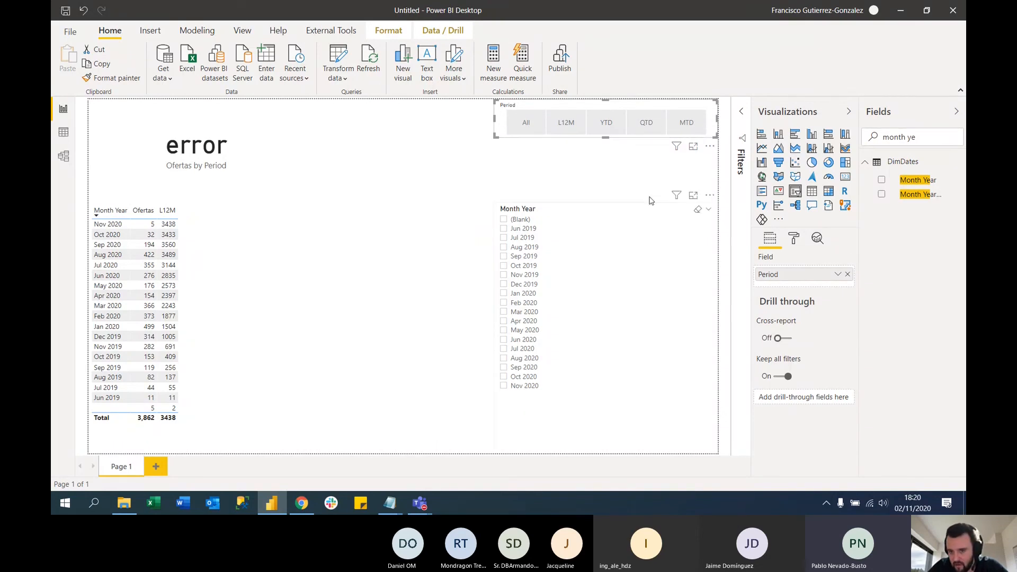
pyautogui.click(793, 239)
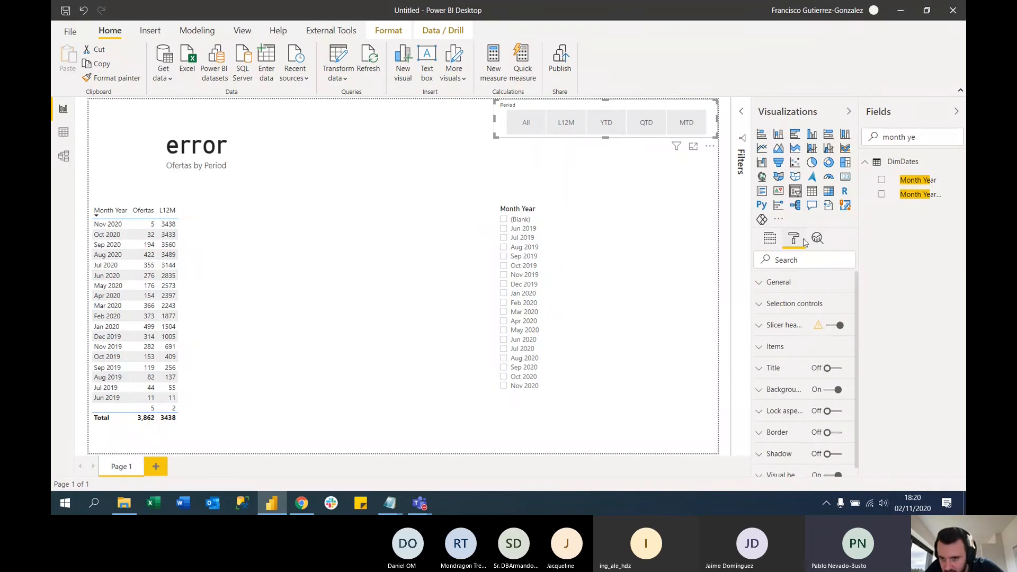
pyautogui.click(785, 331)
pyautogui.click(785, 331)
pyautogui.click(809, 307)
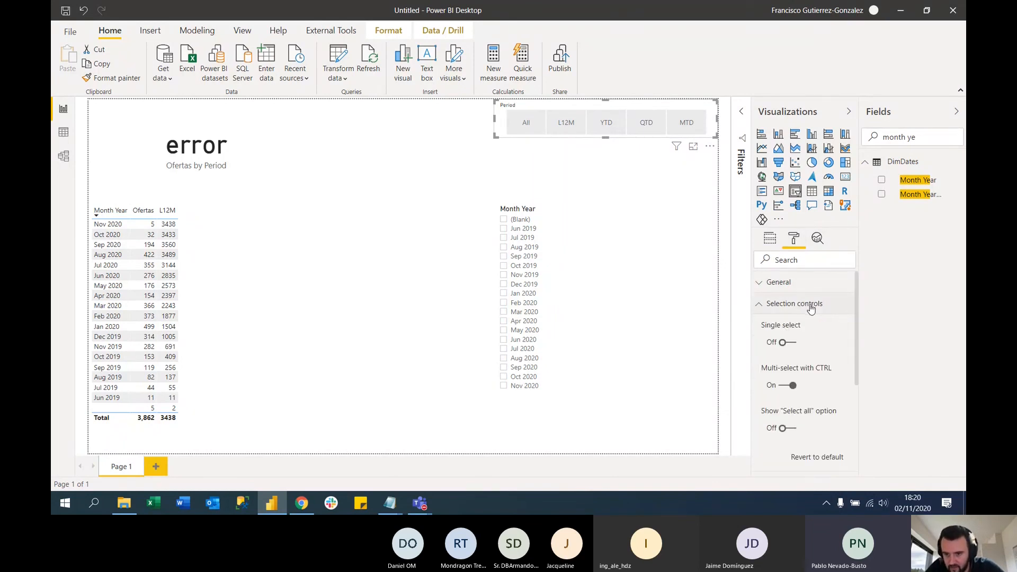
pyautogui.click(787, 343)
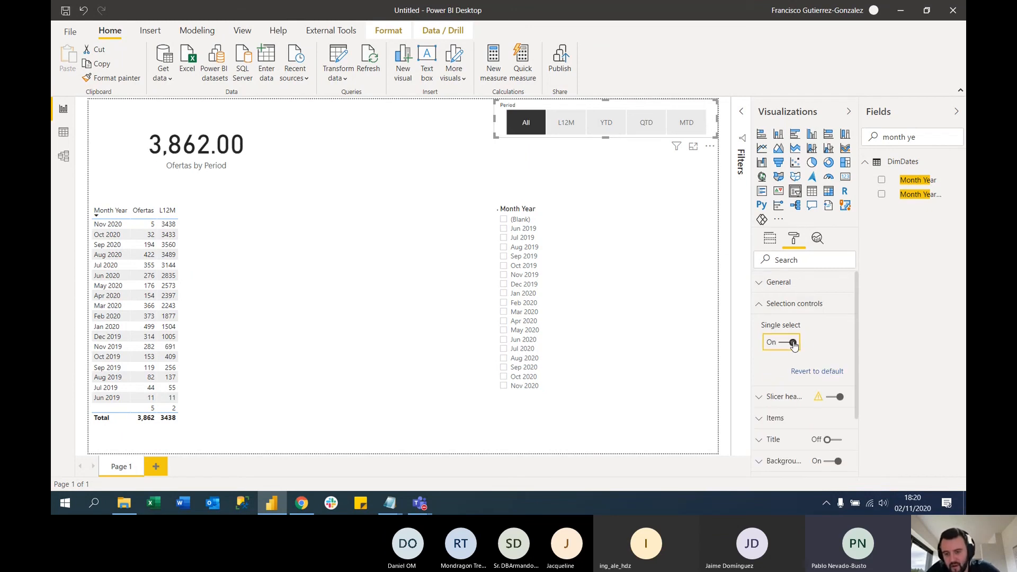
# Check the single-select behaviour of the Period slicer by choosing All, L12M, YTD, QTD and MTD in turn
pyautogui.click(526, 122)
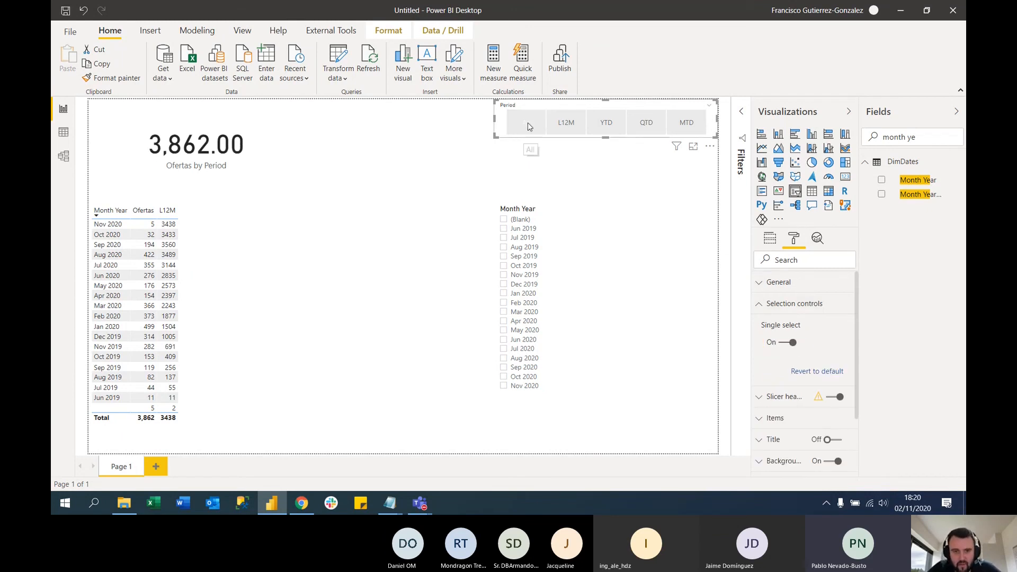
pyautogui.click(568, 128)
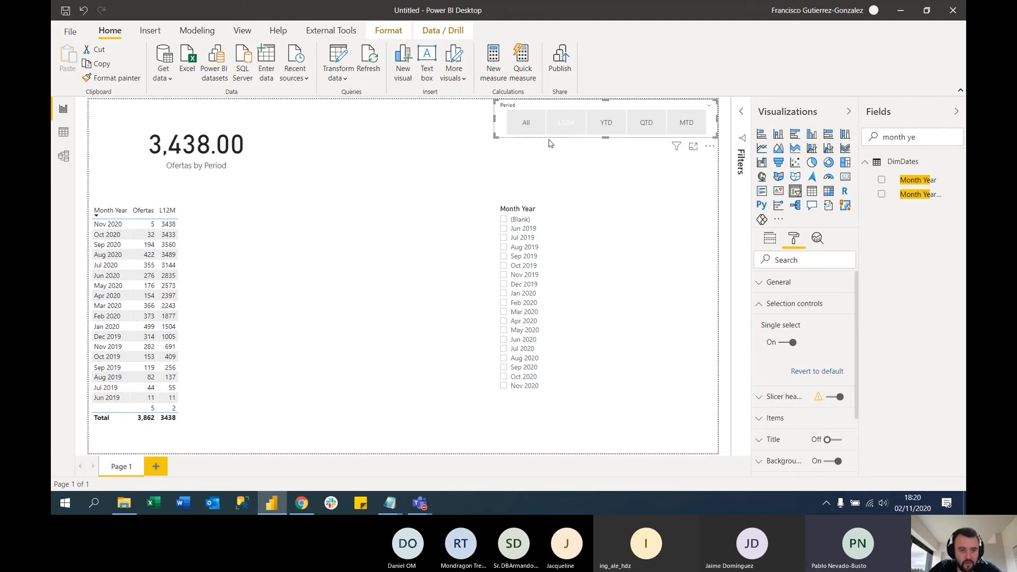
pyautogui.click(609, 125)
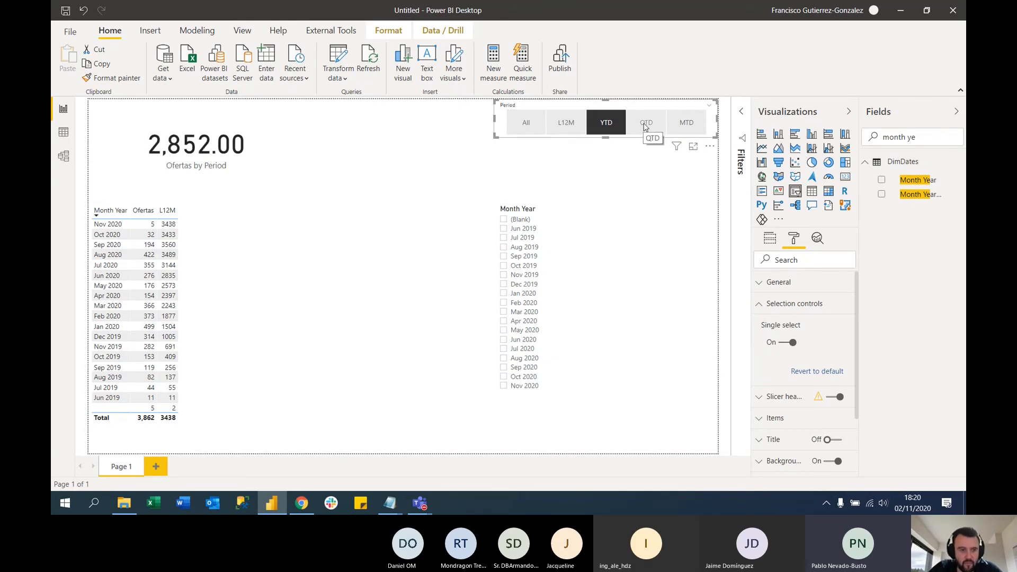
pyautogui.click(645, 125)
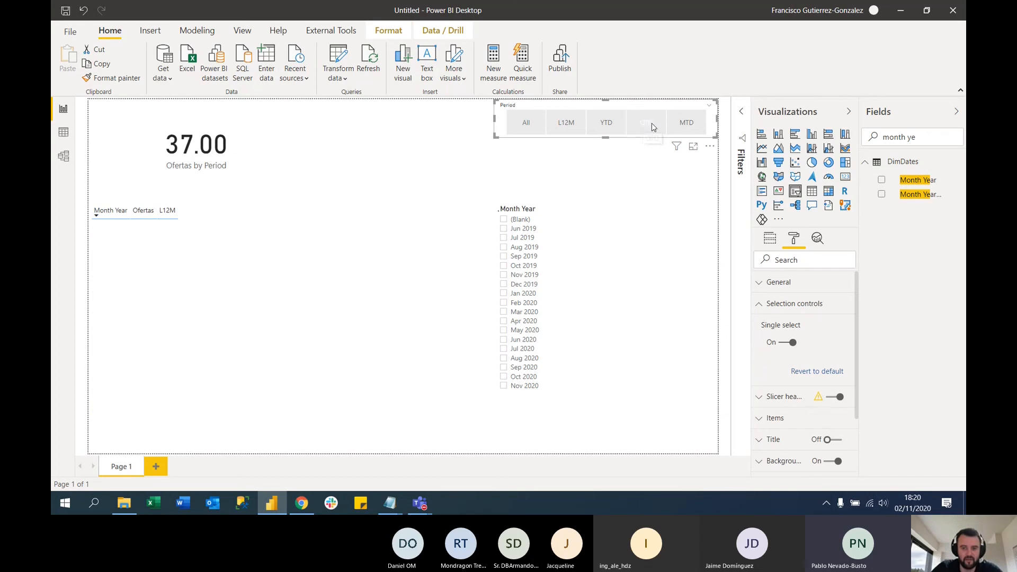
pyautogui.click(690, 125)
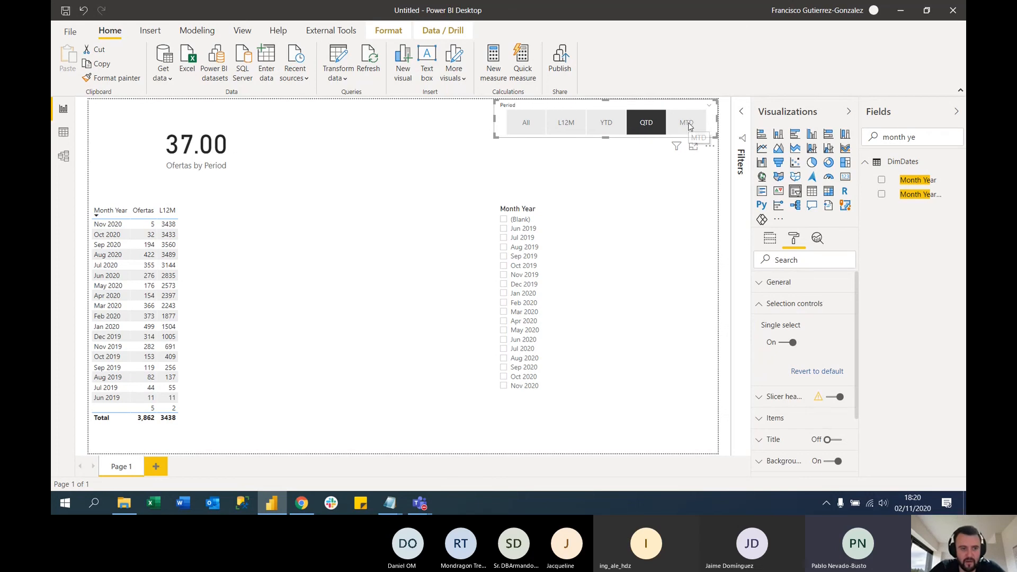
# Set the Period slicer to All and widen it toward the Ofertas by Period card
pyautogui.click(526, 127)
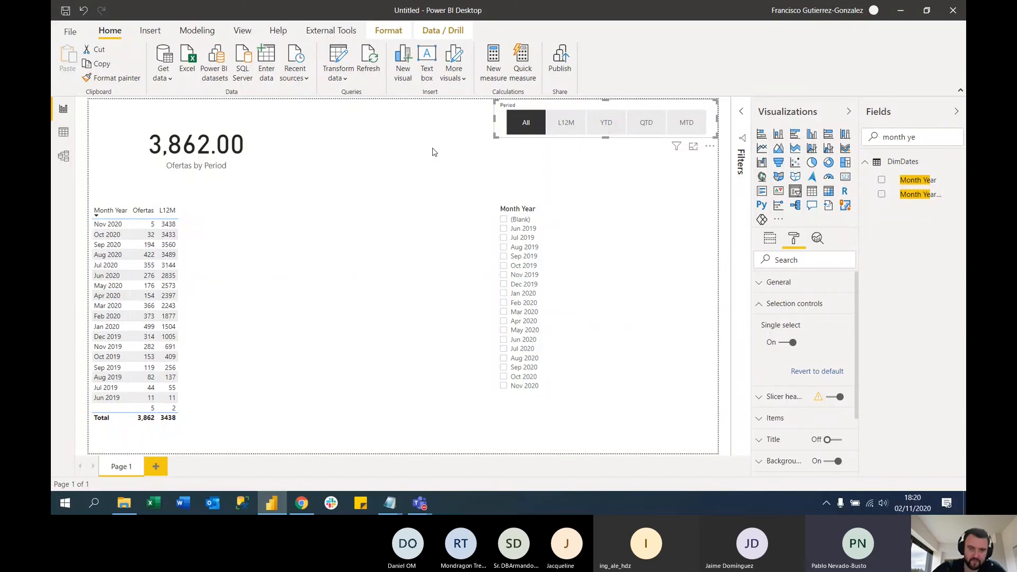
pyautogui.moveTo(466, 118); pyautogui.dragTo(363, 117)
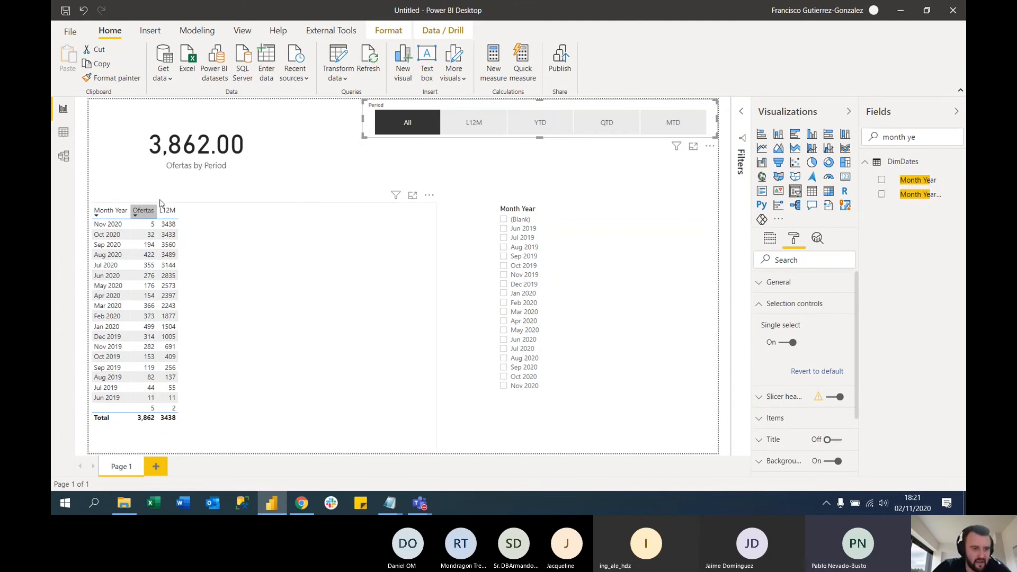
# Display the DimDates table's data and examine its Yesterday? and L7Days? columns
pyautogui.click(64, 133)
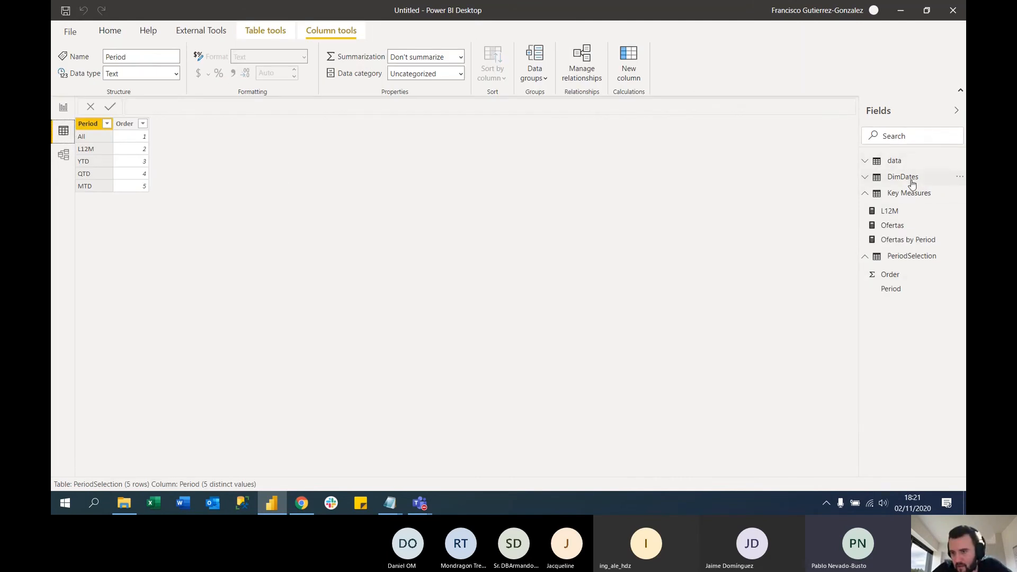
pyautogui.click(869, 195)
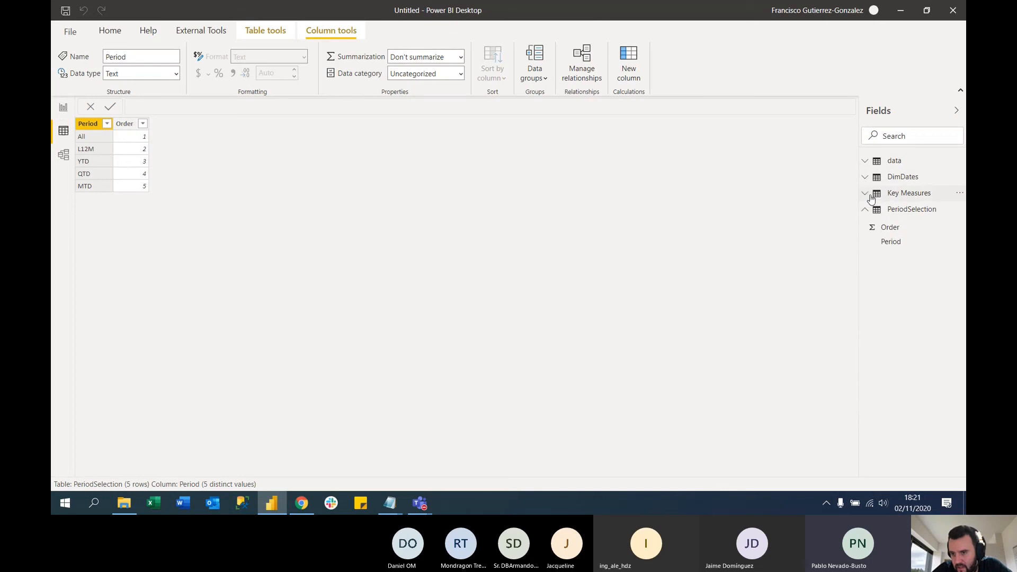
pyautogui.click(903, 193)
pyautogui.click(900, 177)
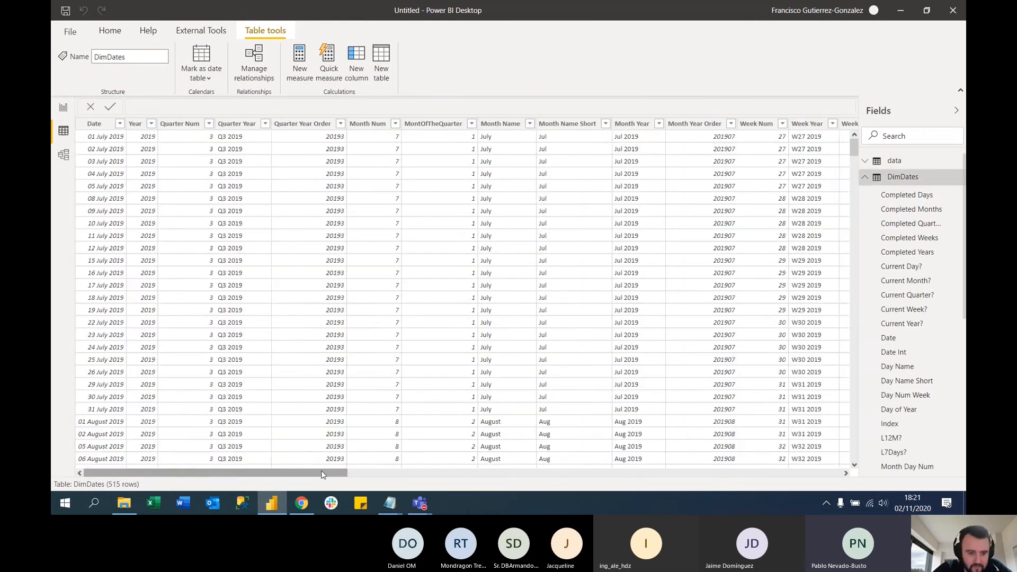
pyautogui.moveTo(323, 474); pyautogui.dragTo(653, 465)
pyautogui.click(448, 125)
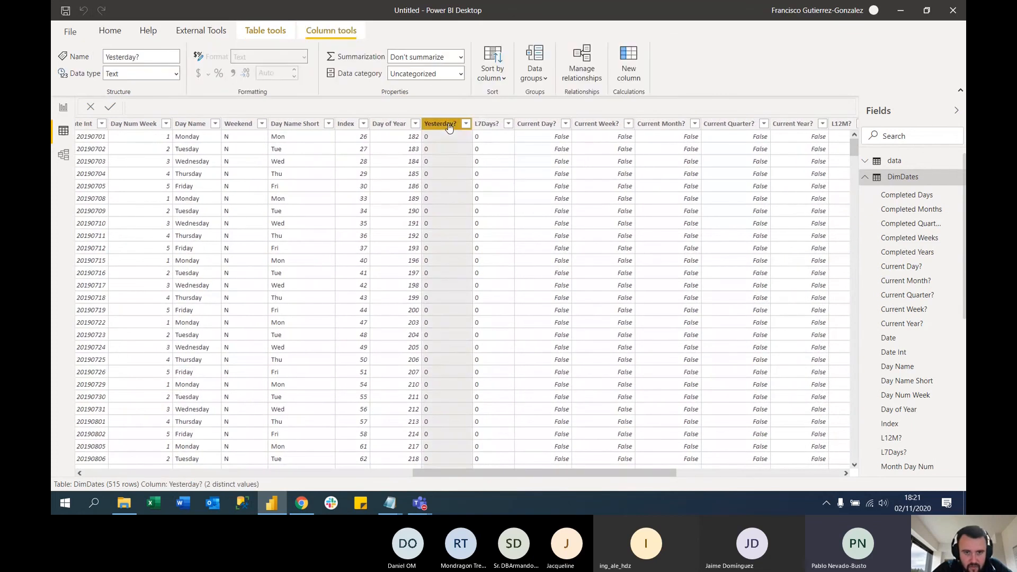
pyautogui.click(482, 125)
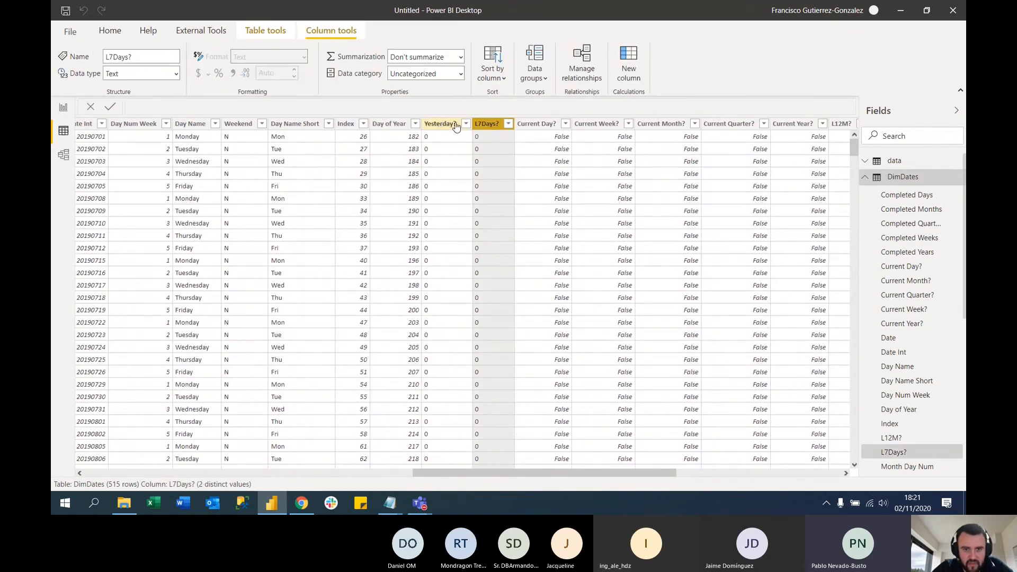
# Filter the DimDates table's Yesterday? column to the value 1 and inspect the matching date
pyautogui.click(447, 125)
pyautogui.click(466, 123)
pyautogui.click(492, 246)
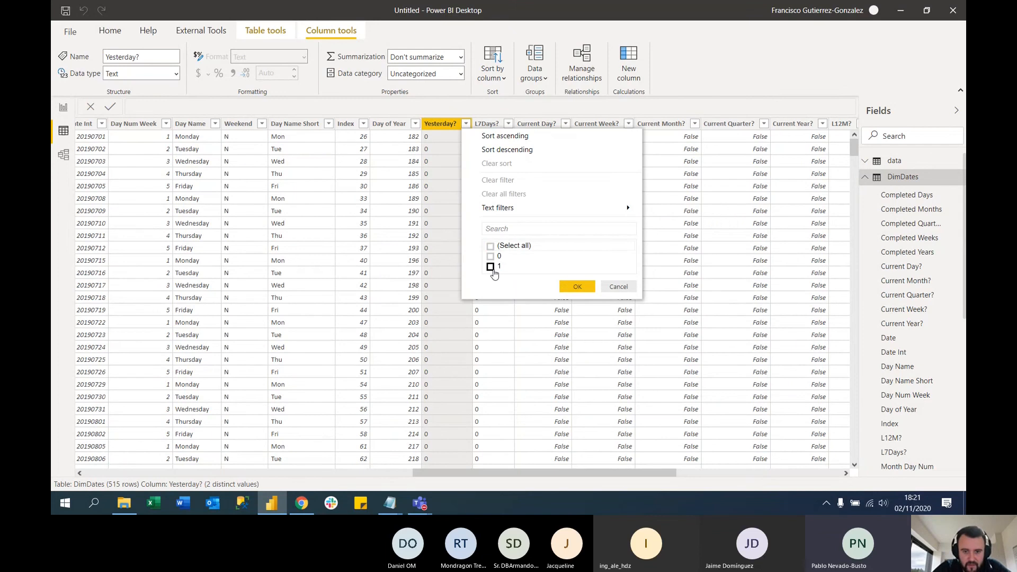
pyautogui.click(490, 267)
pyautogui.click(576, 287)
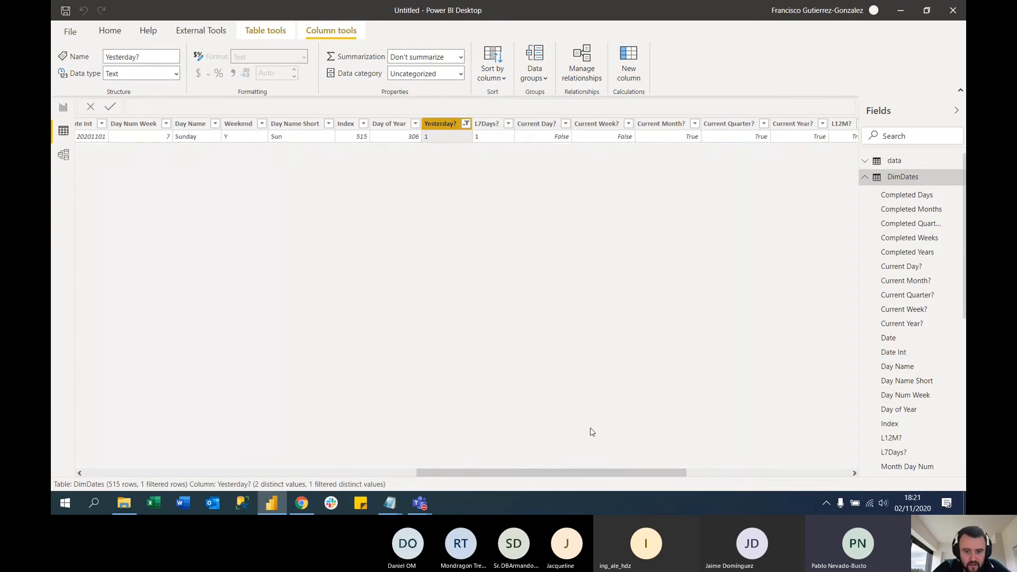
pyautogui.moveTo(612, 473); pyautogui.dragTo(280, 472)
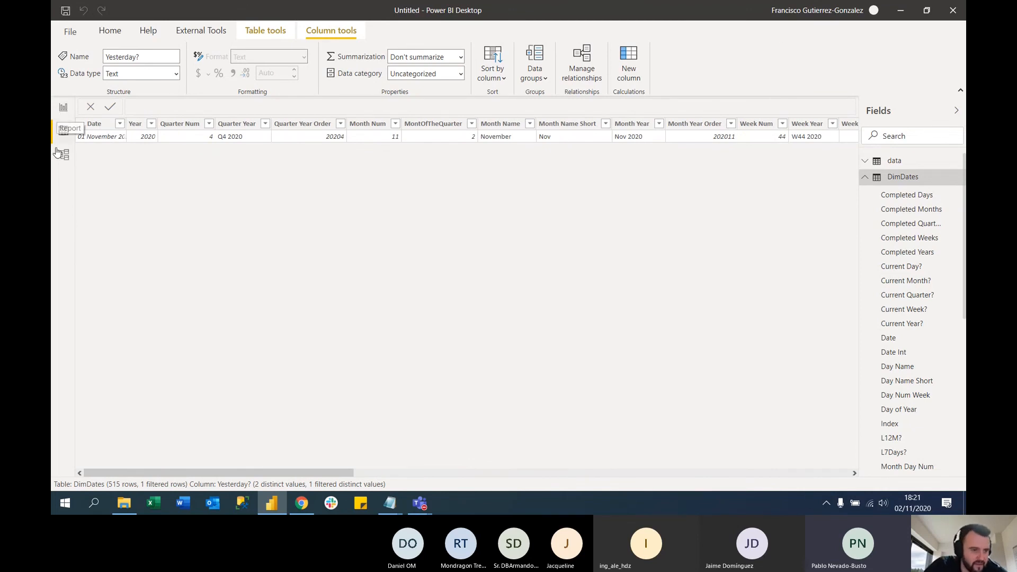
# Open the DimDates query's M code in the Power Query Editor and review its source expression
pyautogui.click(63, 109)
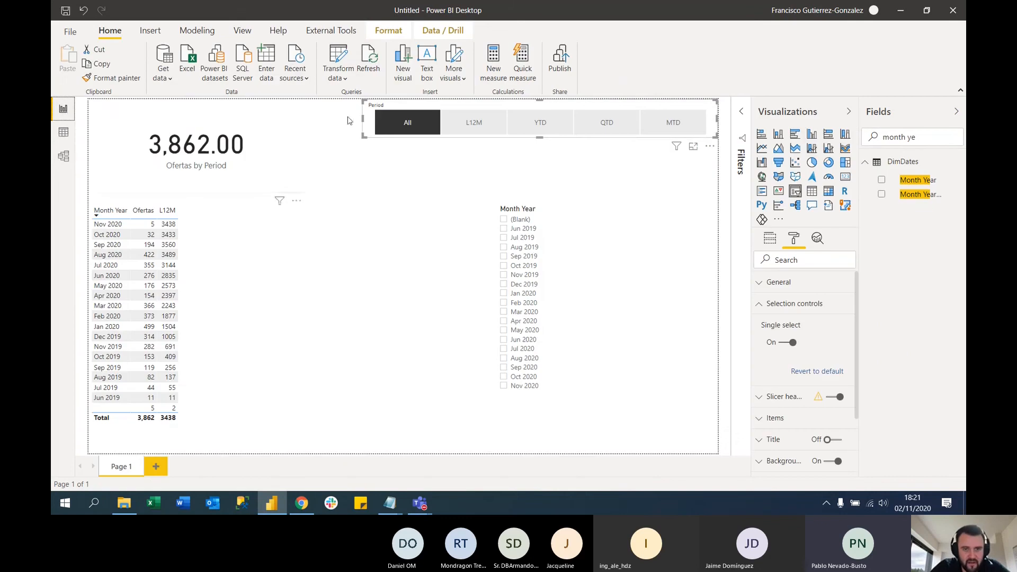
pyautogui.click(345, 57)
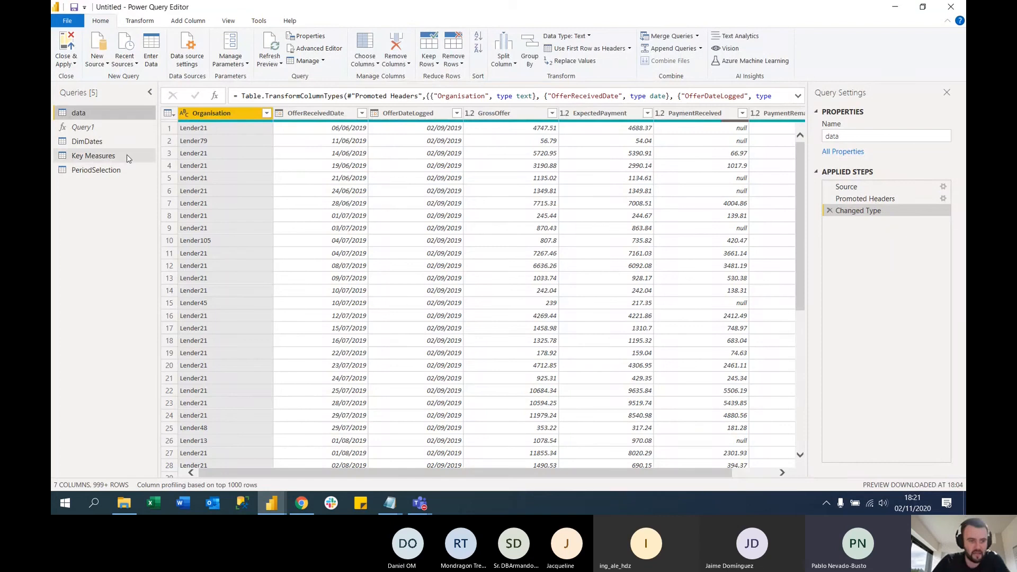
pyautogui.click(87, 142)
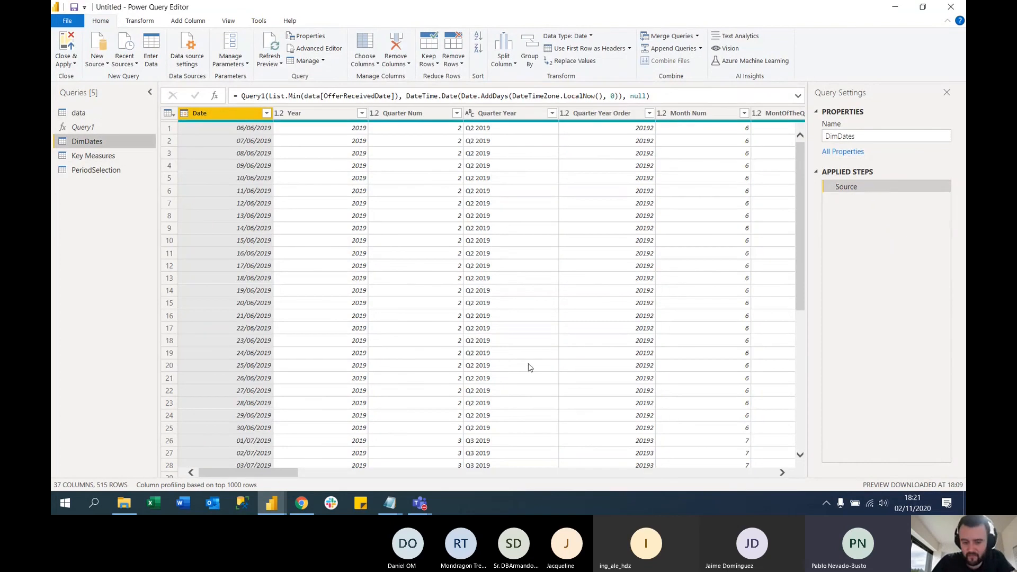
pyautogui.click(318, 49)
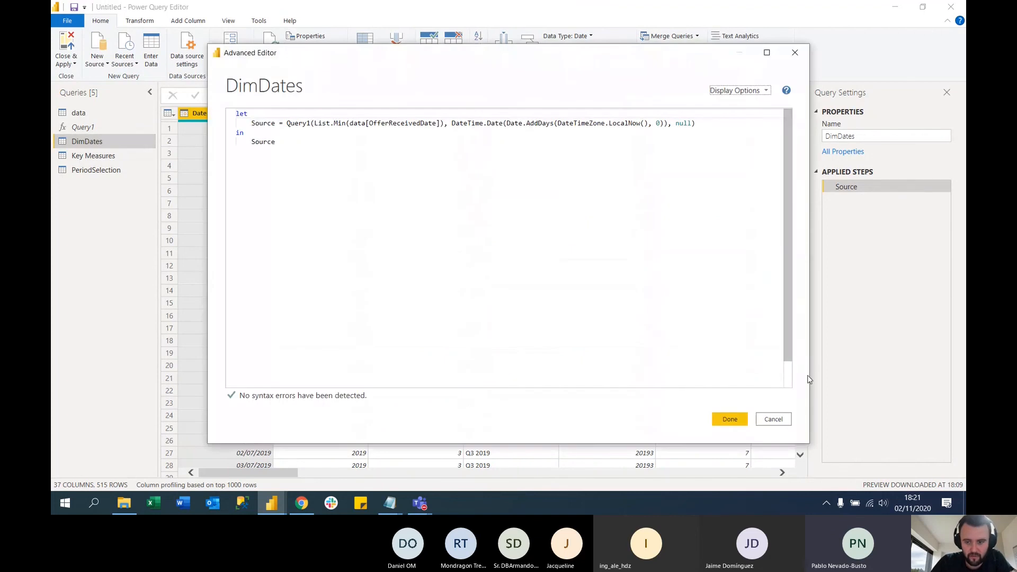
pyautogui.click(773, 419)
# Open the Query1 function's M code, enlarge the editor window and locate the InsertYesterday line
pyautogui.click(95, 129)
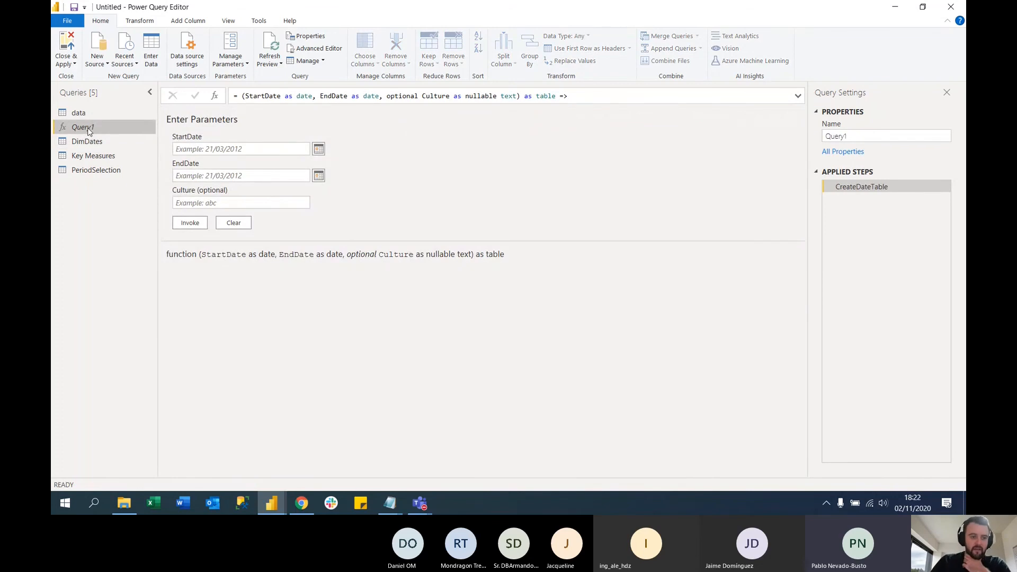
pyautogui.click(319, 51)
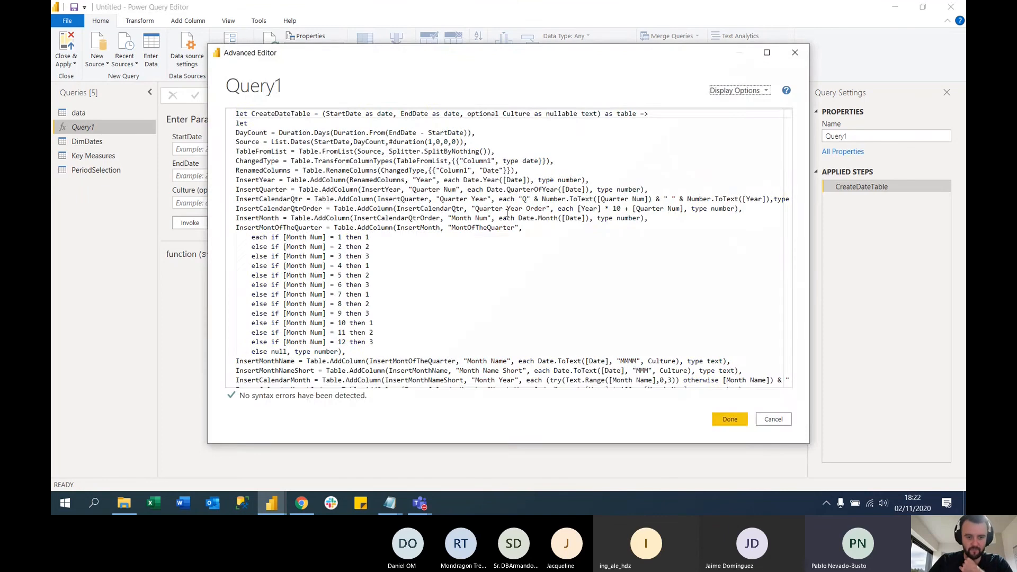
pyautogui.moveTo(208, 445); pyautogui.dragTo(125, 491)
pyautogui.scroll(-4, 228, 275)
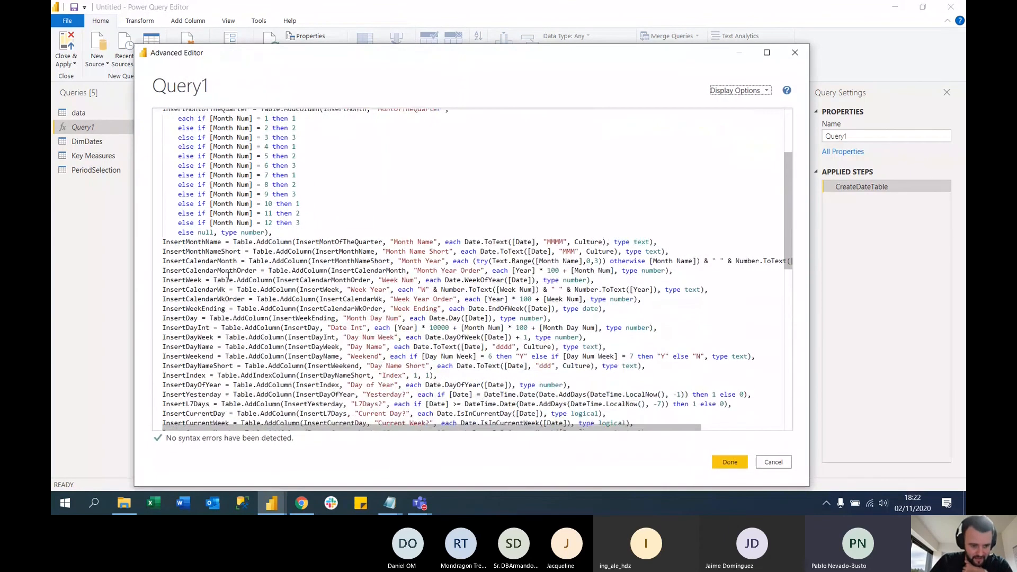
pyautogui.scroll(-3, 227, 275)
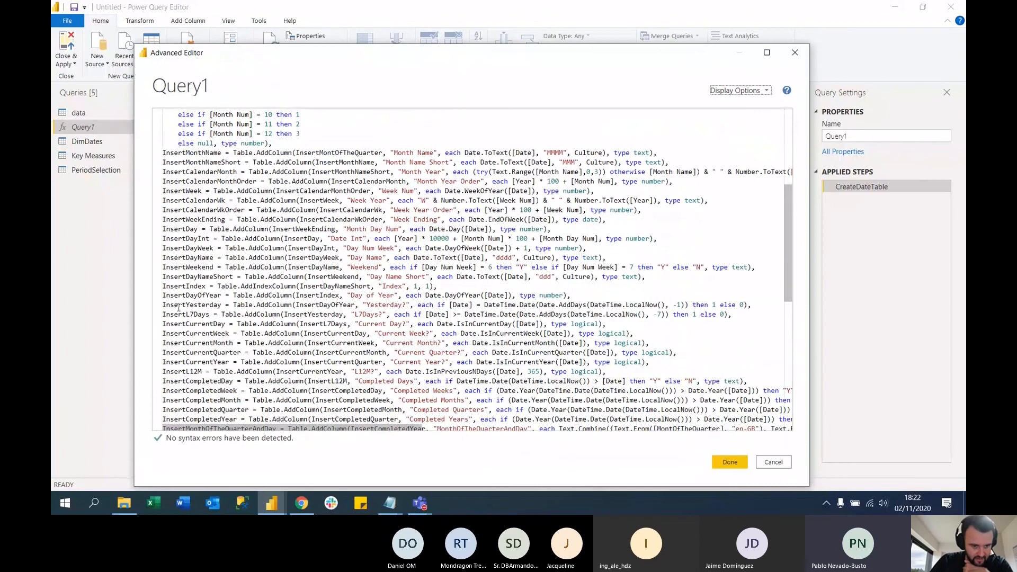
pyautogui.moveTo(164, 304); pyautogui.dragTo(758, 303)
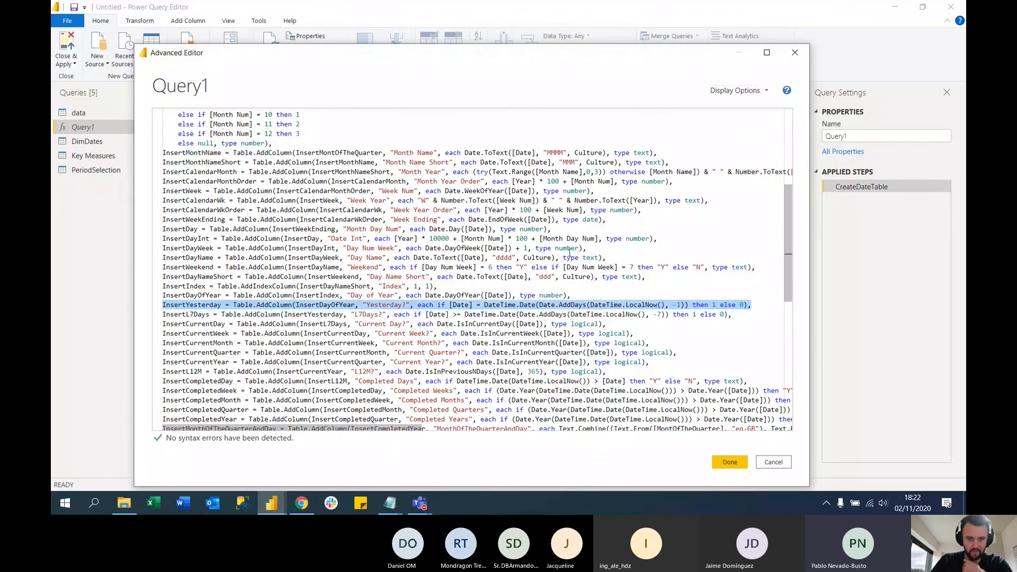
# Examine the Yesterday? column's date comparison and 1/0 result, and the L7Days? column's expression with its -7 day offset
pyautogui.scroll(-1, 456, 208)
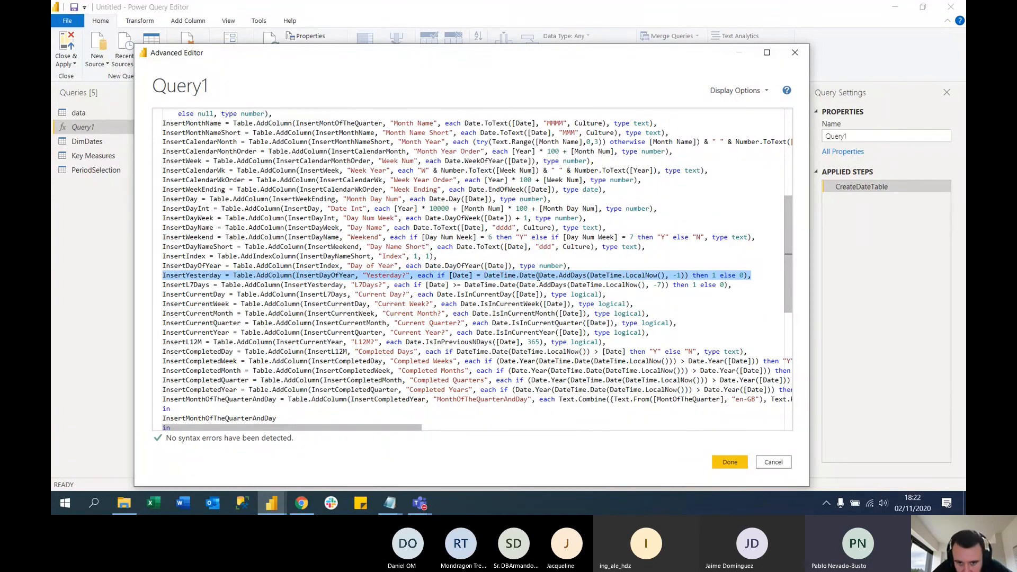
pyautogui.click(484, 275)
pyautogui.moveTo(484, 276); pyautogui.dragTo(689, 276)
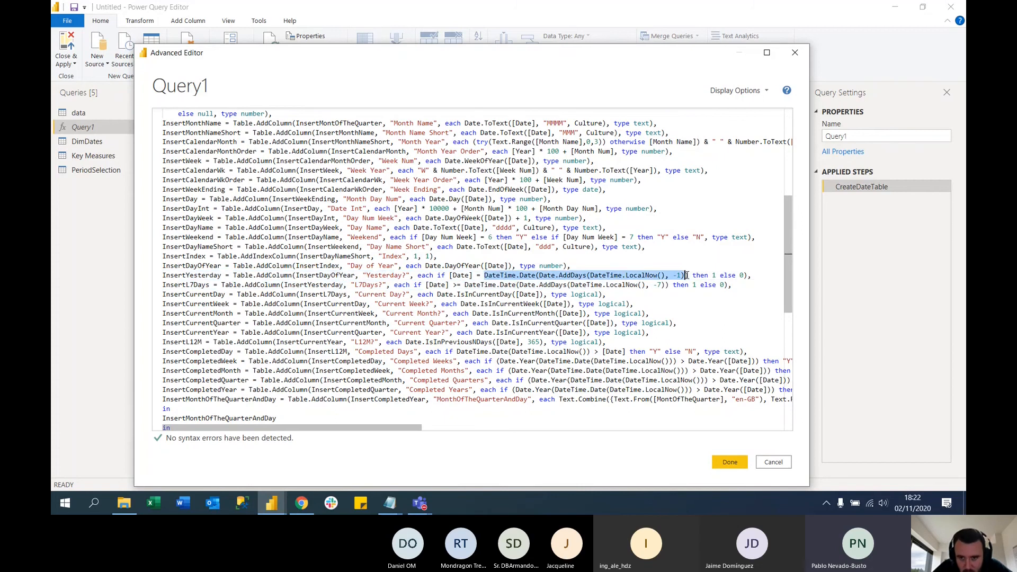
pyautogui.doubleClick(714, 275)
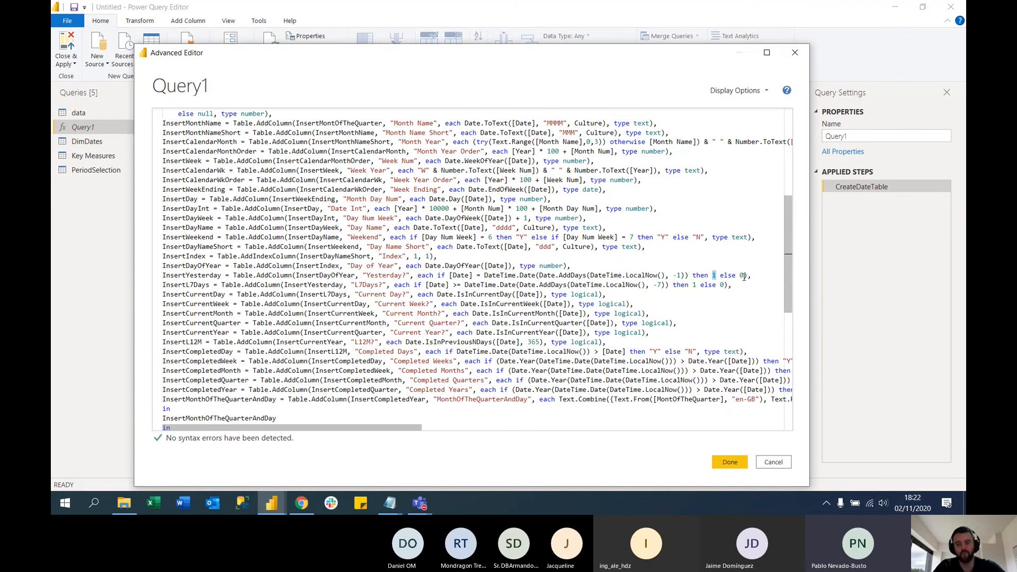
pyautogui.moveTo(752, 275); pyautogui.dragTo(733, 286)
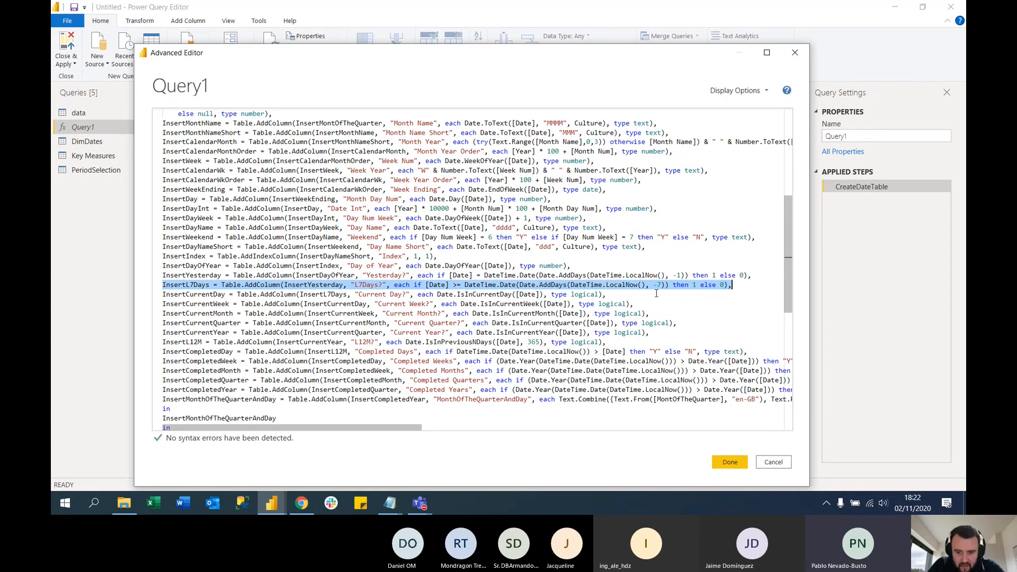
pyautogui.moveTo(665, 285); pyautogui.dragTo(573, 286)
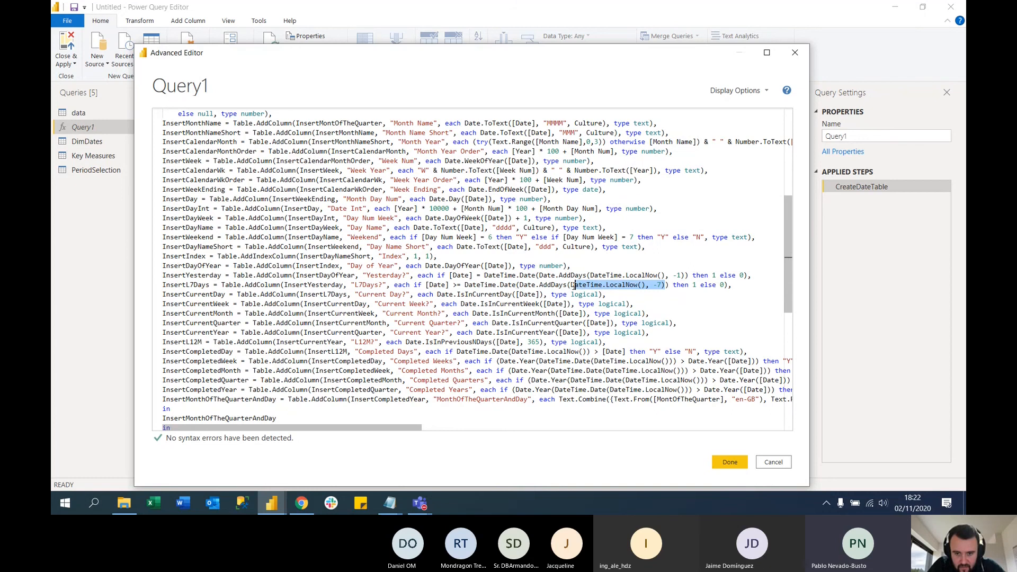
# Close the Query1 code and leave the Power Query Editor for the report, applying the queries
pyautogui.click(730, 462)
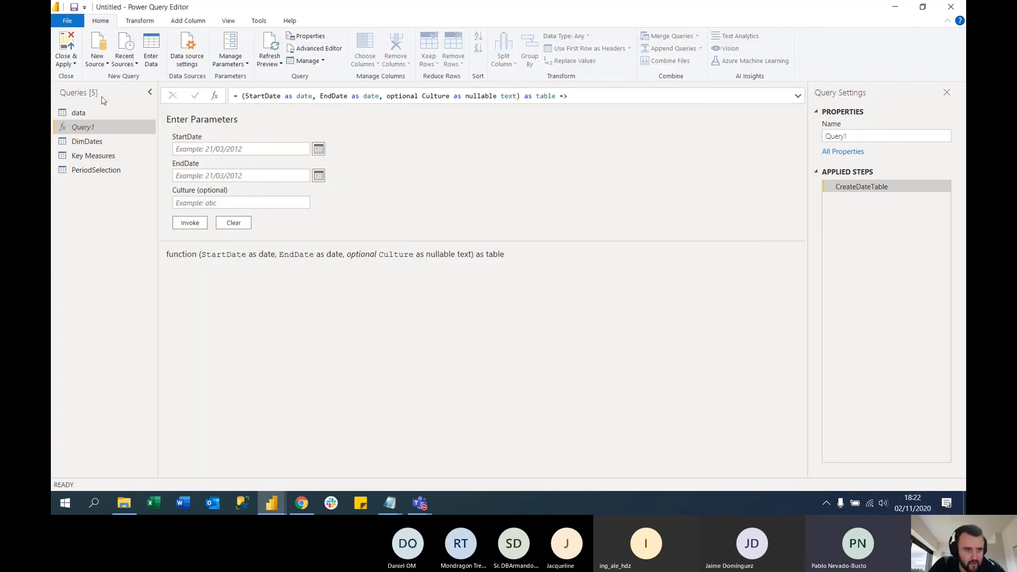
pyautogui.click(78, 116)
pyautogui.click(68, 44)
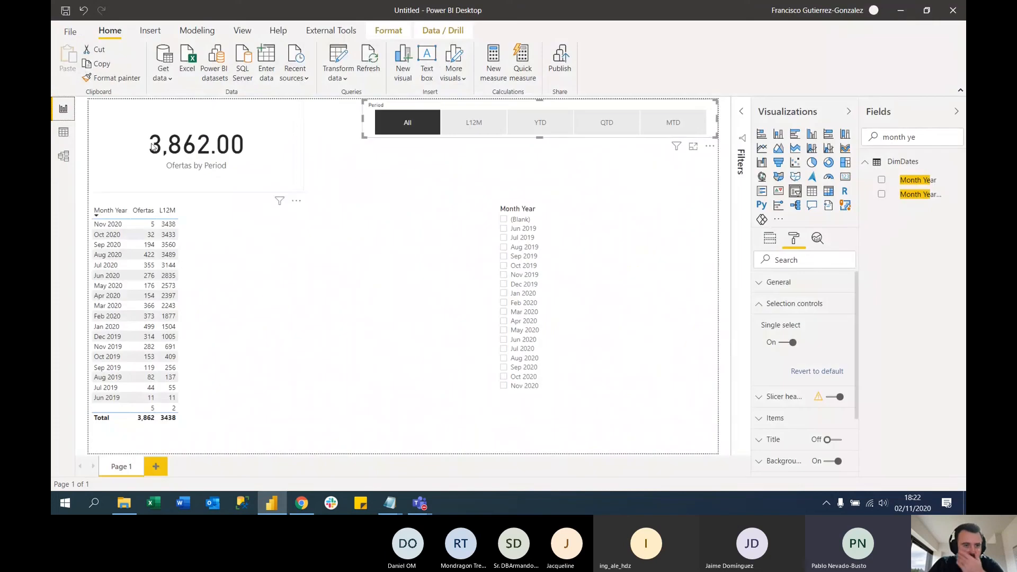
pyautogui.click(369, 169)
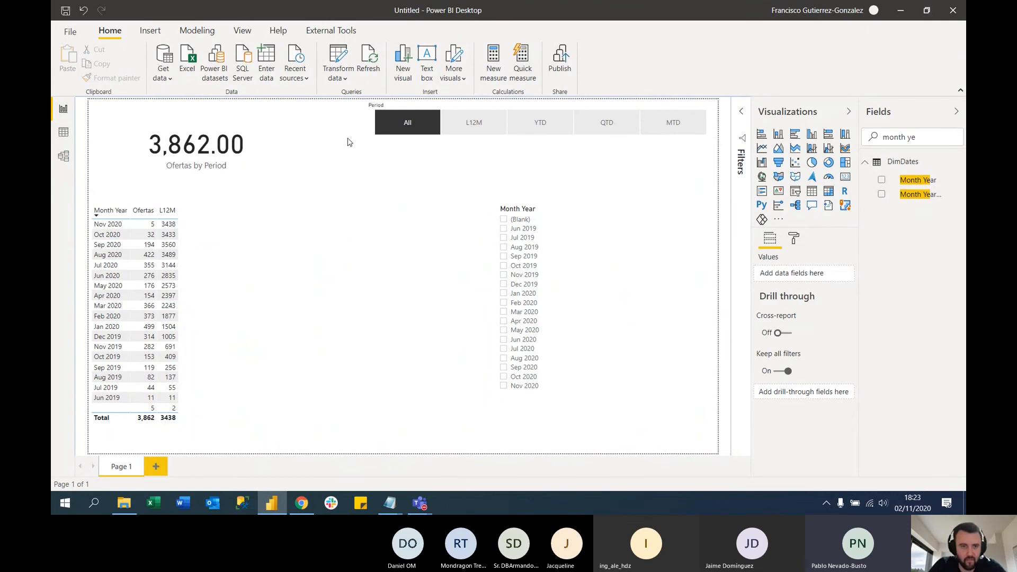
# Open the PeriodSelection query's source table for editing and insert rows 6 and 7
pyautogui.click(341, 53)
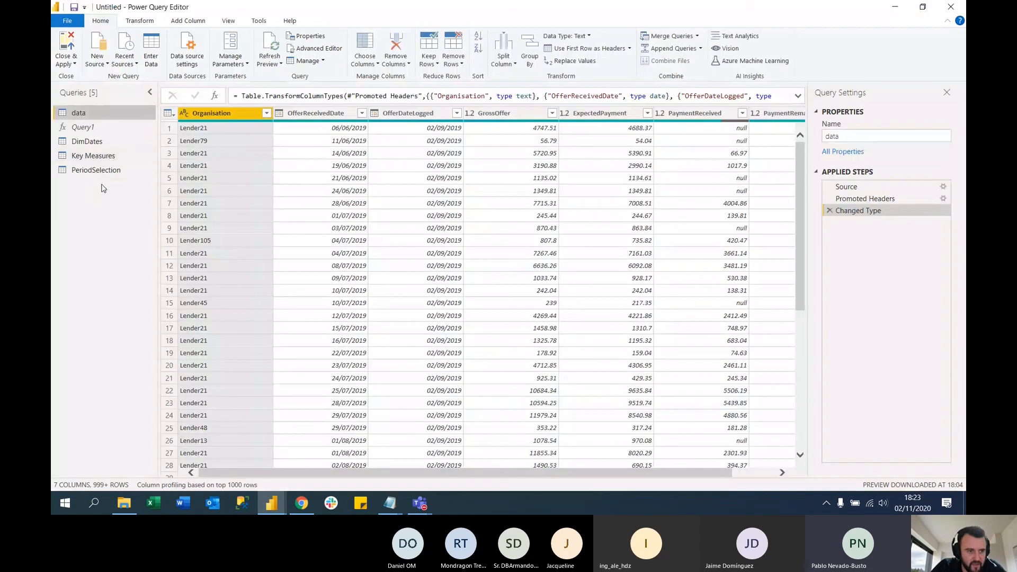
pyautogui.click(108, 170)
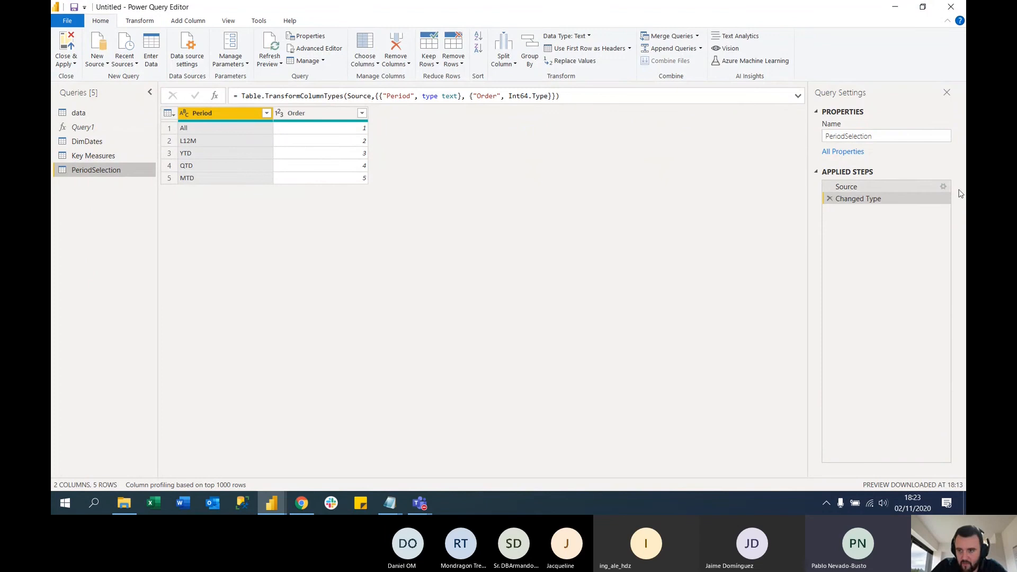
pyautogui.click(944, 189)
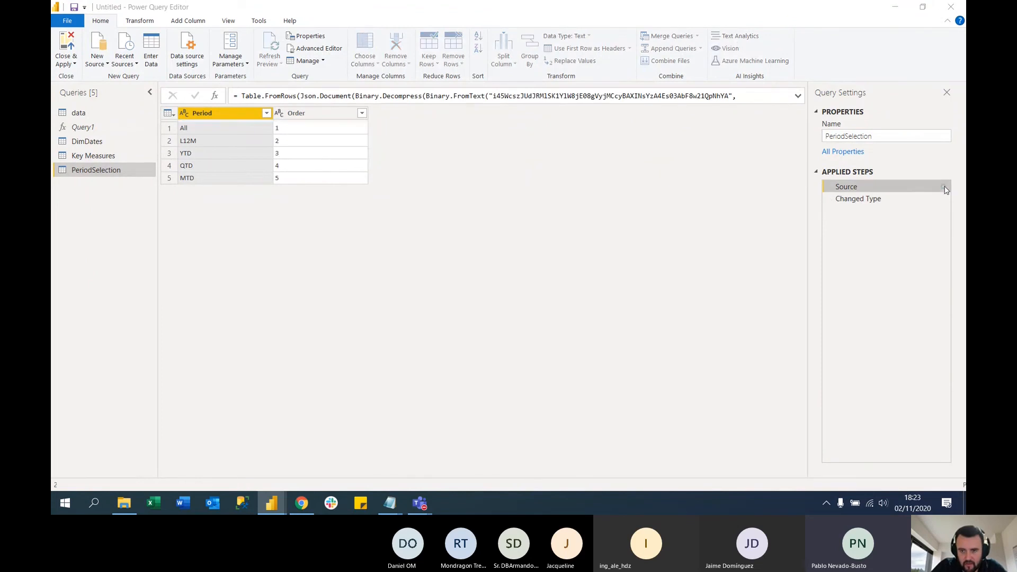
pyautogui.click(943, 187)
pyautogui.click(271, 163)
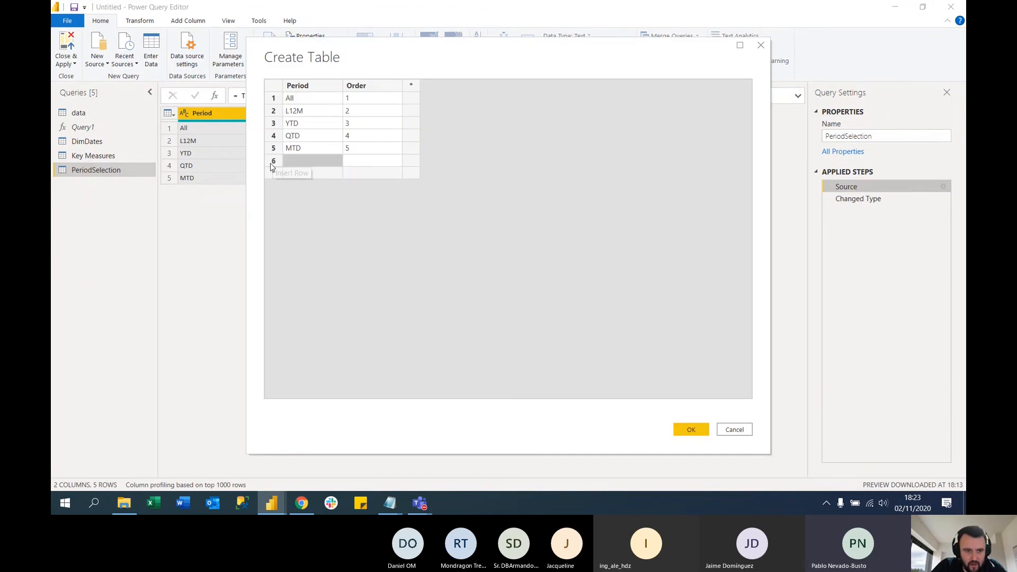
pyautogui.click(276, 174)
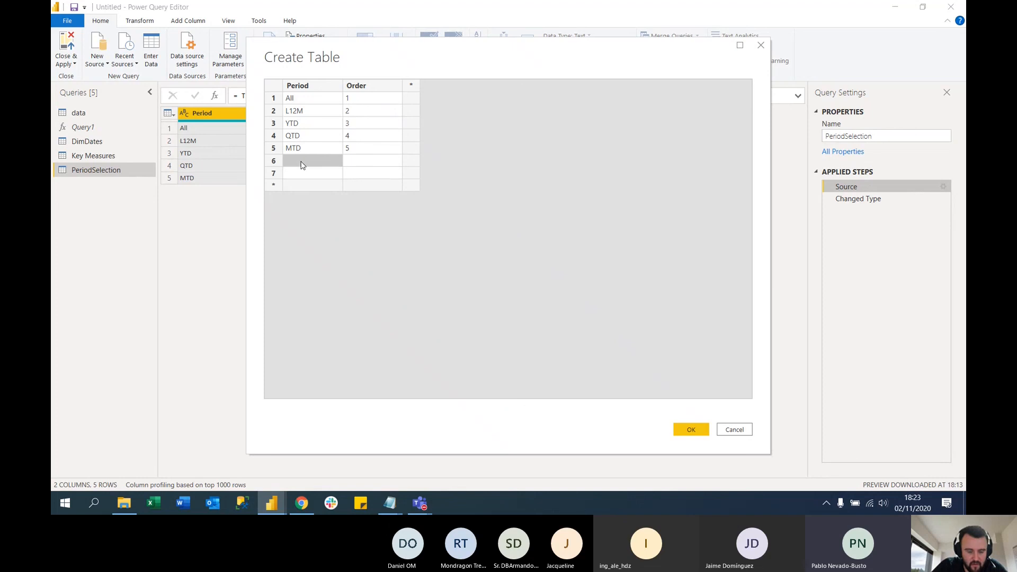
# Enter the periods L7D with order 6 and Yesterday with order 7 in the PeriodSelection table and accept the table
pyautogui.write('L7D')
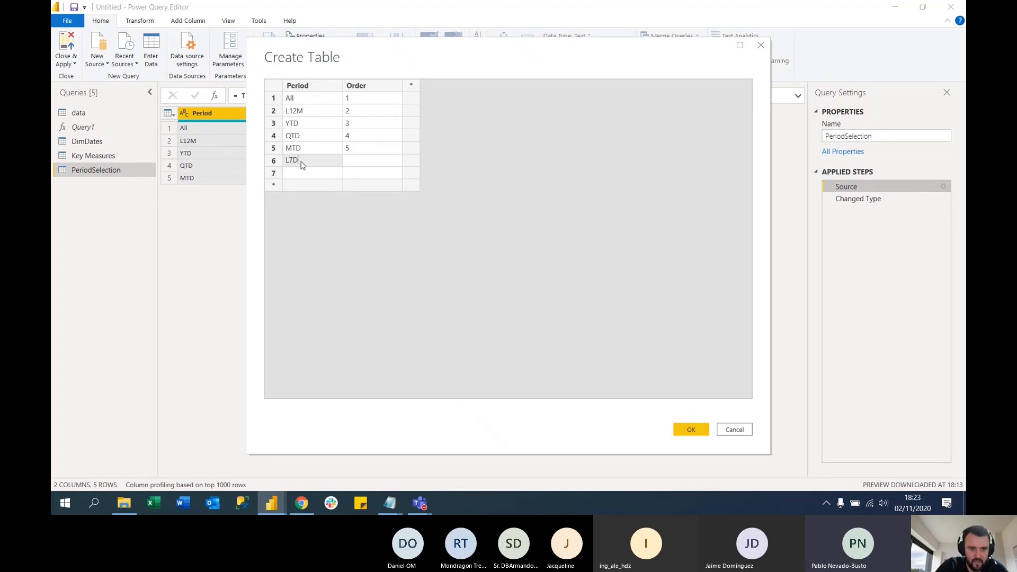
pyautogui.press('Return')
pyautogui.write('Y')
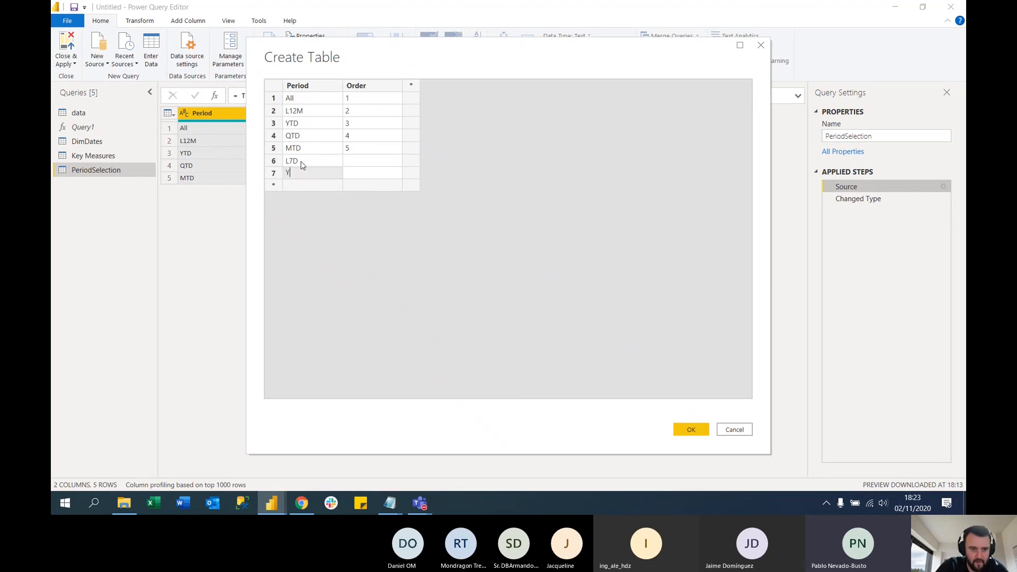
pyautogui.write('esterday')
pyautogui.click(370, 162)
pyautogui.write('6')
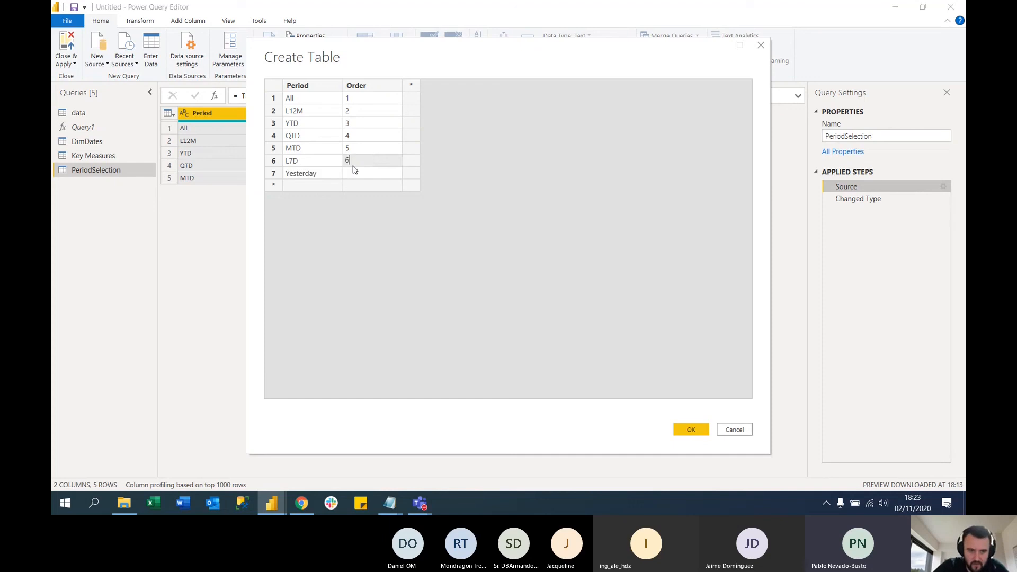
pyautogui.click(360, 174)
pyautogui.write('7')
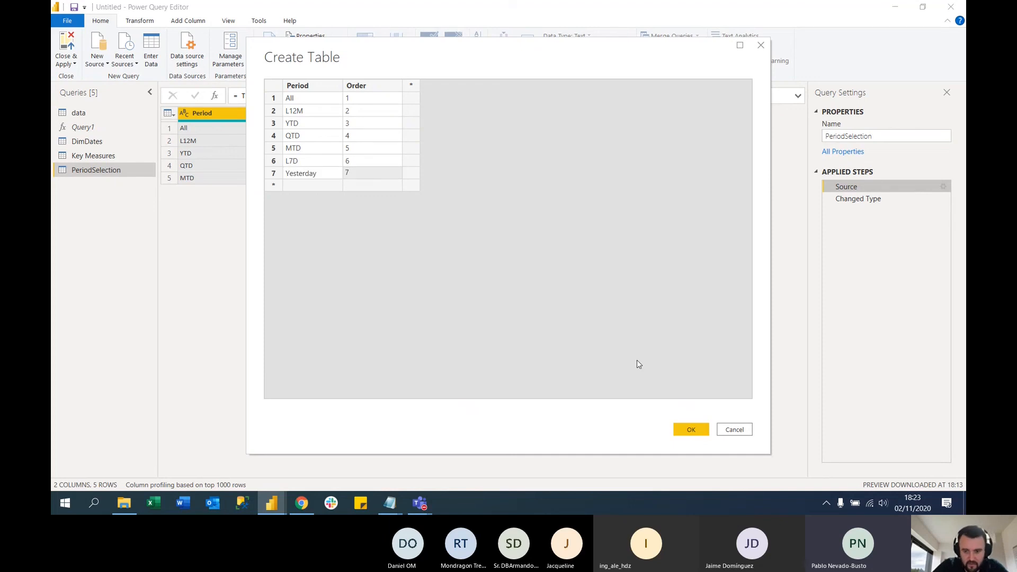
pyautogui.click(698, 430)
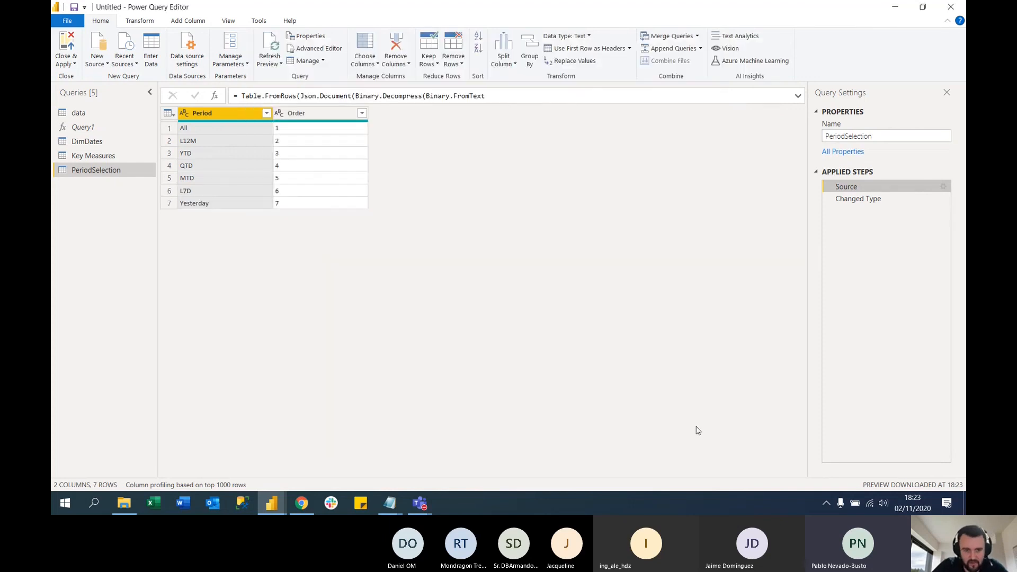
# Apply the query changes to the report and try the L7D and Yesterday options of the Period slicer
pyautogui.click(79, 113)
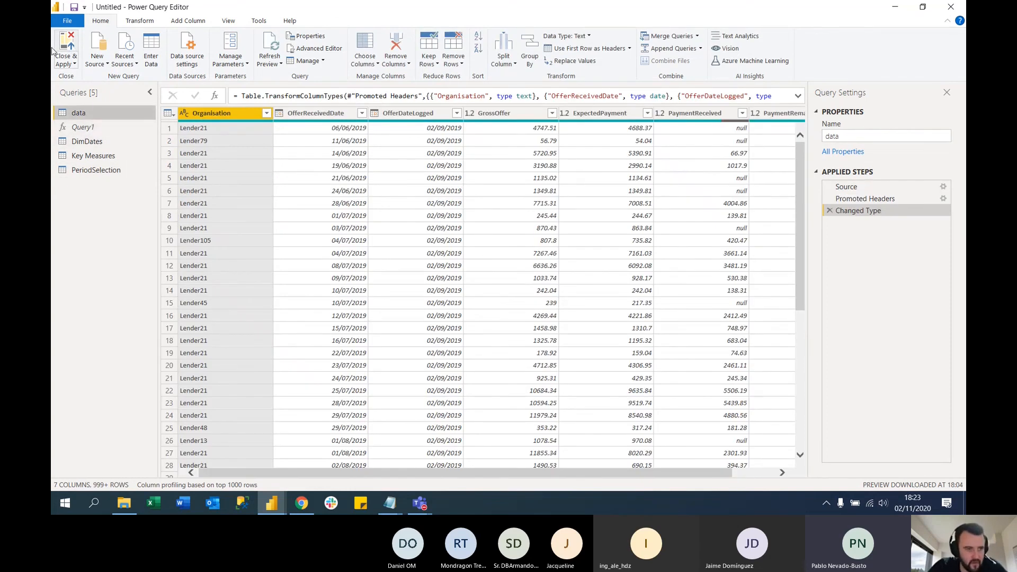
pyautogui.click(53, 50)
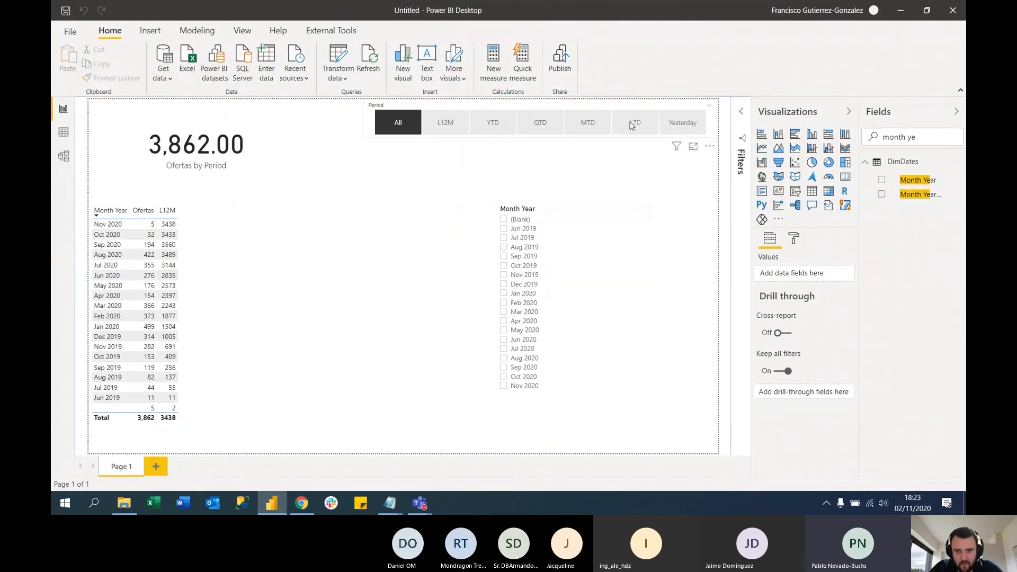
pyautogui.click(638, 130)
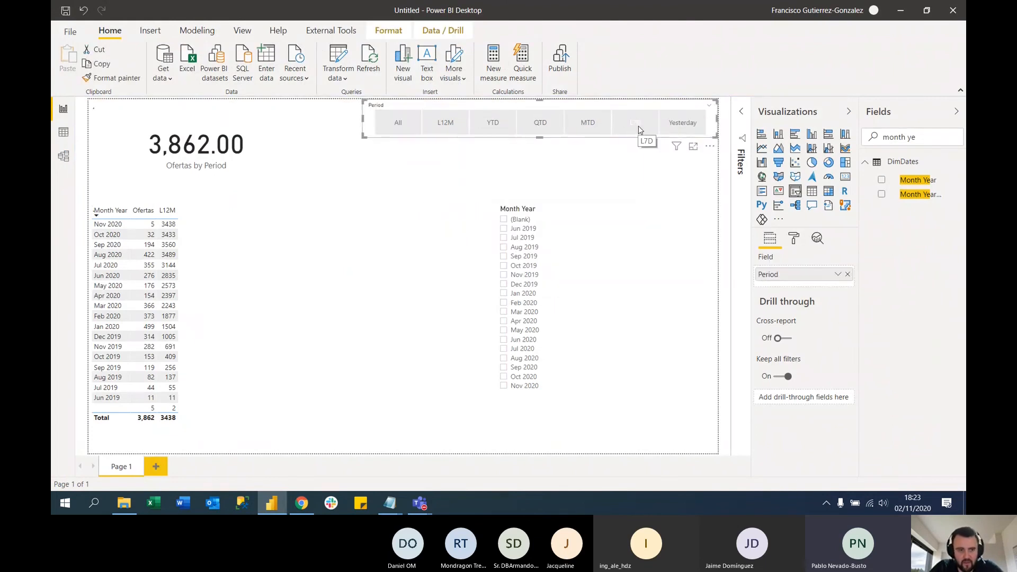
pyautogui.click(690, 127)
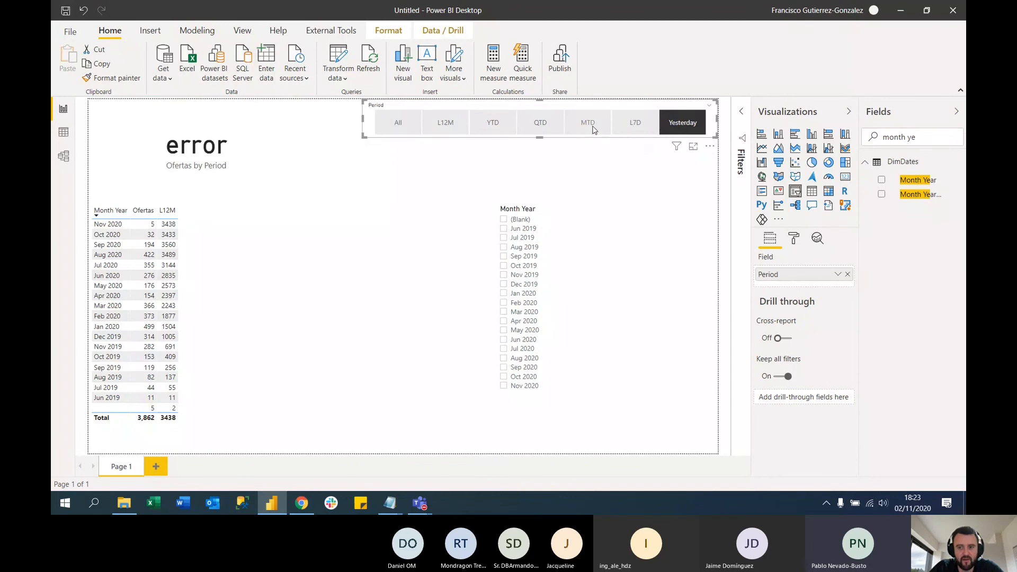
# Clear the field search and review the Ofertas by Period measure's SWITCH formula
pyautogui.tripleClick(914, 137)
pyautogui.press('BackSpace')
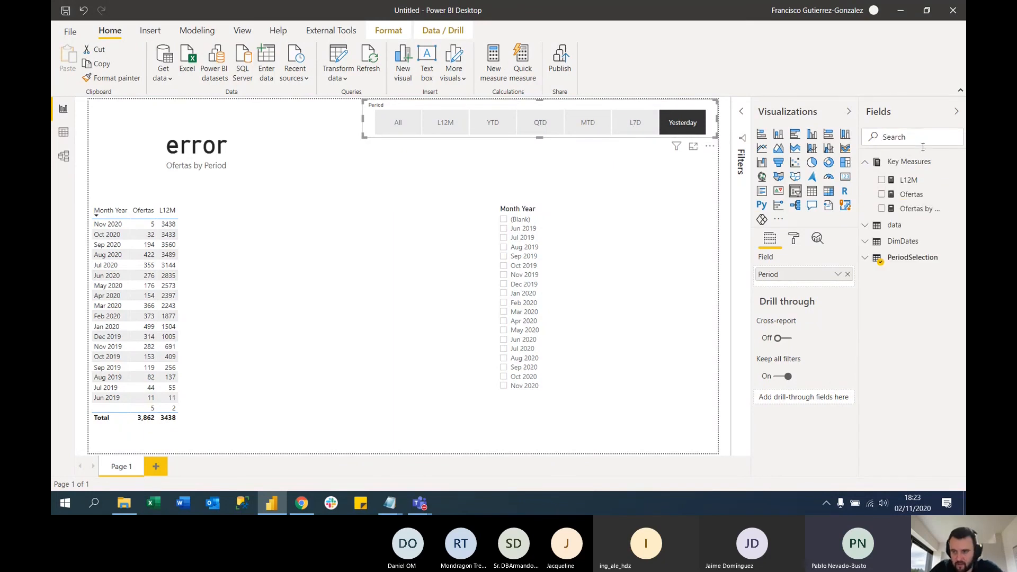
pyautogui.click(918, 209)
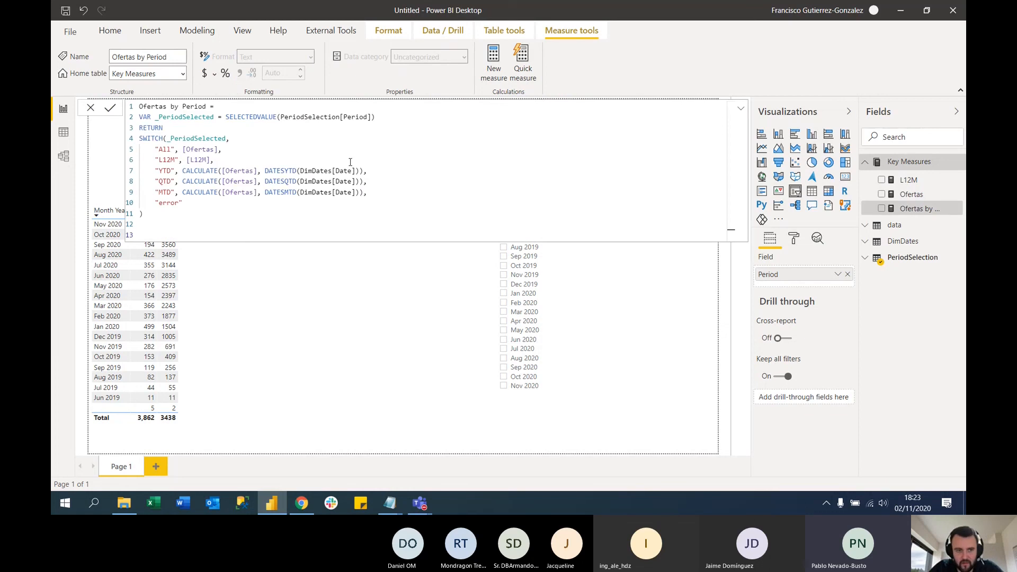
pyautogui.click(617, 382)
# Shrink the Month Year slicer toward the page's lower-right corner and clear its Nov 2020 selection
pyautogui.moveTo(495, 204); pyautogui.dragTo(560, 265)
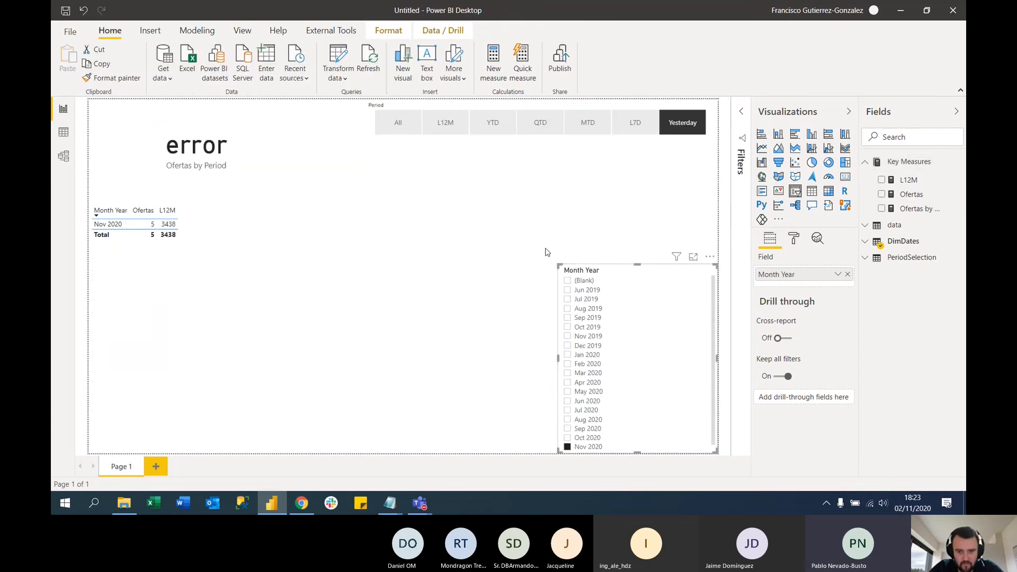
pyautogui.click(568, 448)
pyautogui.click(515, 202)
# Try the Period slicer options L7D, MTD, QTD, YTD, L12M, All and Yesterday, ending on L7D, and compare the Ofertas by Period card
pyautogui.click(618, 126)
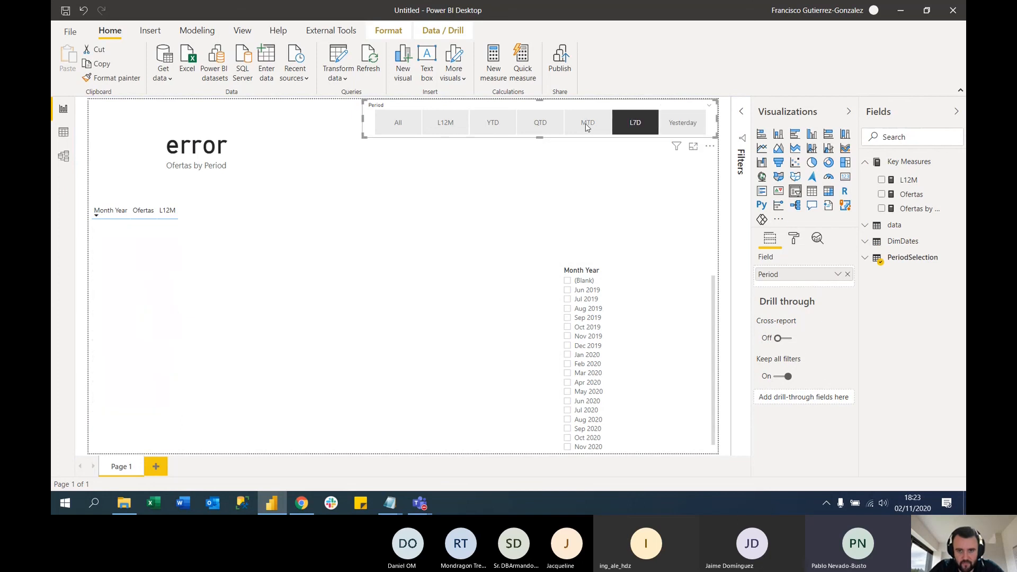
pyautogui.click(576, 124)
pyautogui.click(538, 123)
pyautogui.click(493, 122)
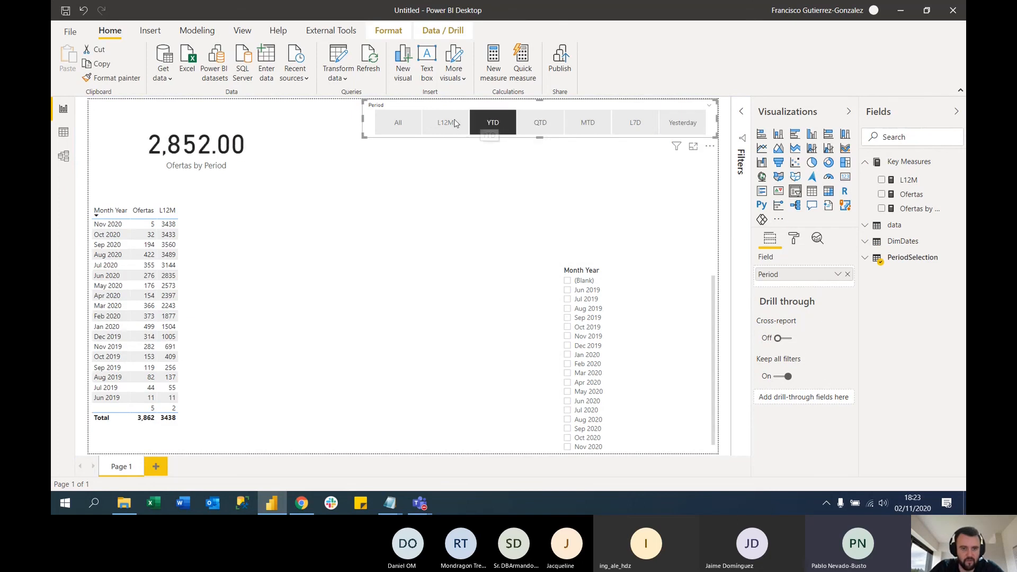
pyautogui.click(442, 123)
pyautogui.click(395, 122)
pyautogui.click(678, 125)
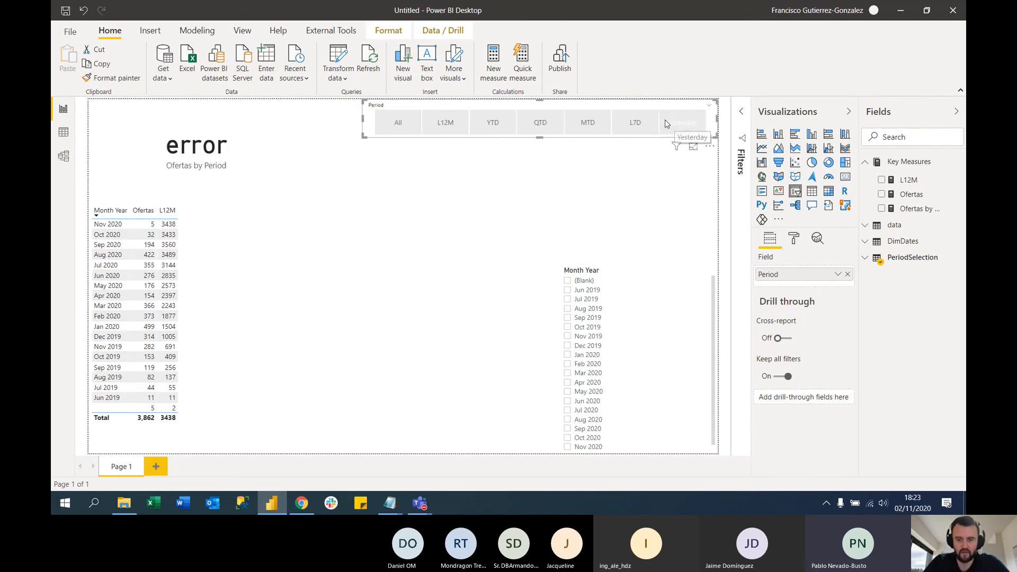
pyautogui.click(633, 124)
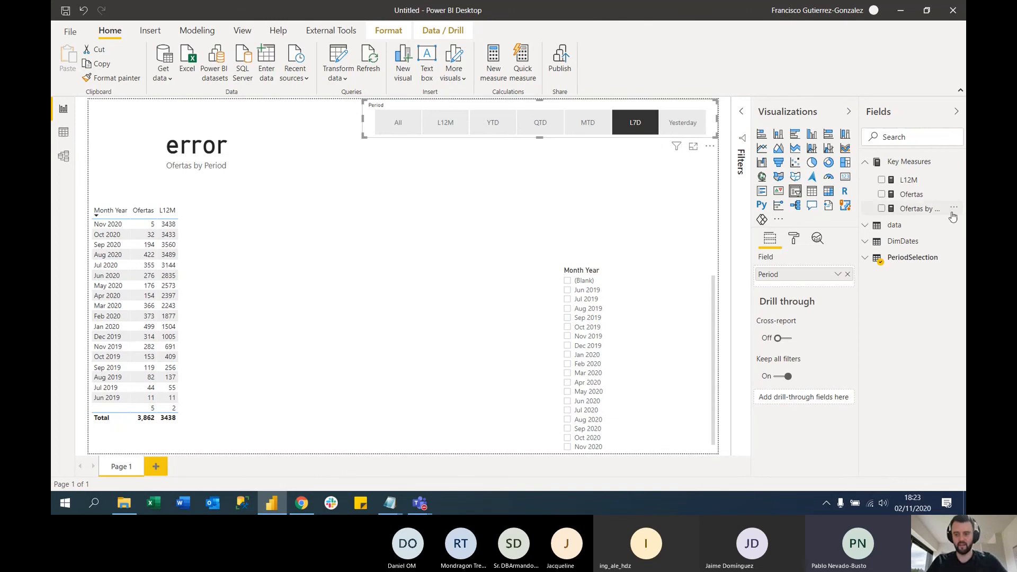
# Add a "Yesterday" case label on a new line after the MTD case in the Ofertas by Period measure's SWITCH
pyautogui.click(924, 211)
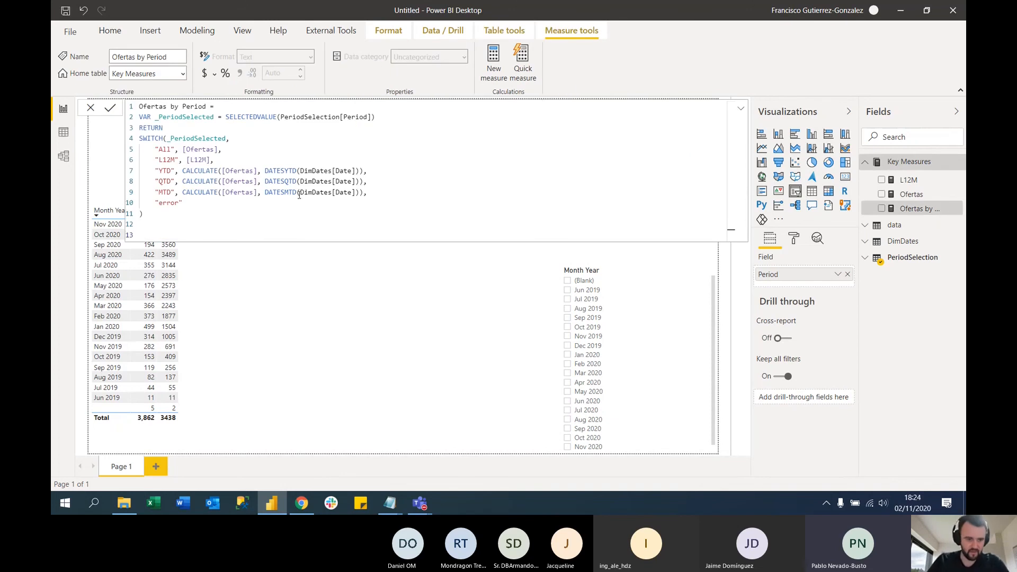
pyautogui.click(379, 192)
pyautogui.press('Return')
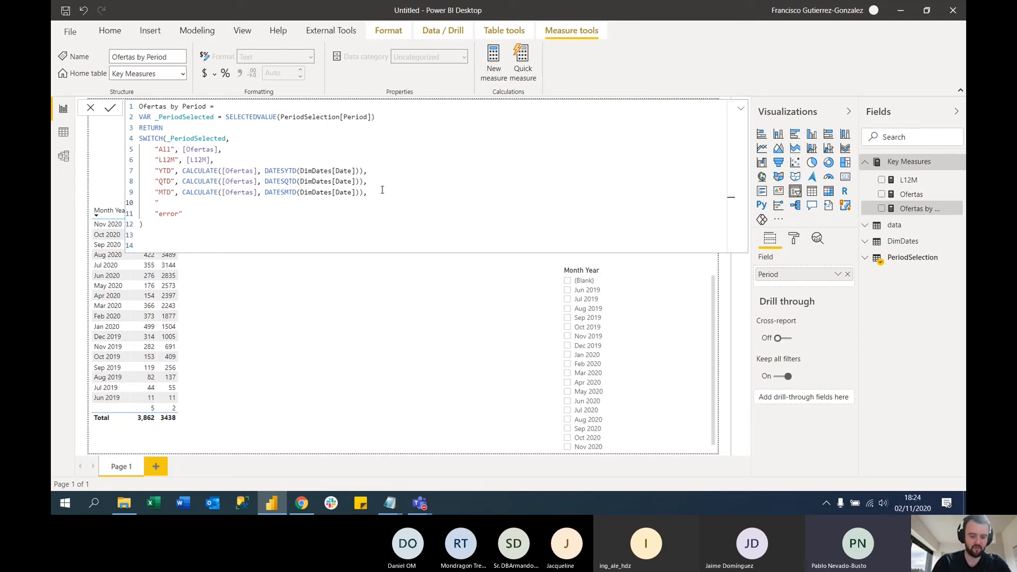
pyautogui.write('"Yesterd')
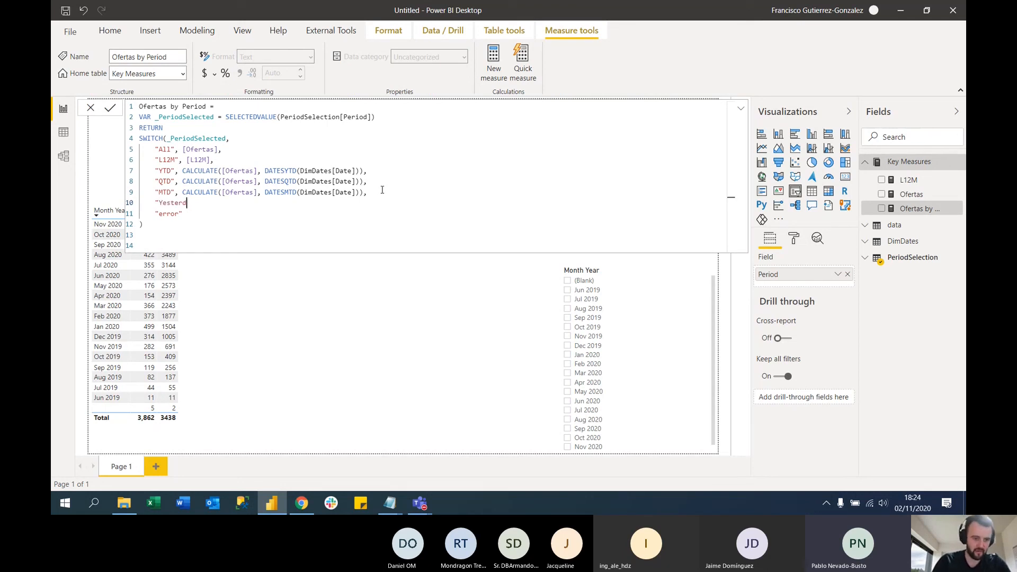
pyautogui.write('ay",')
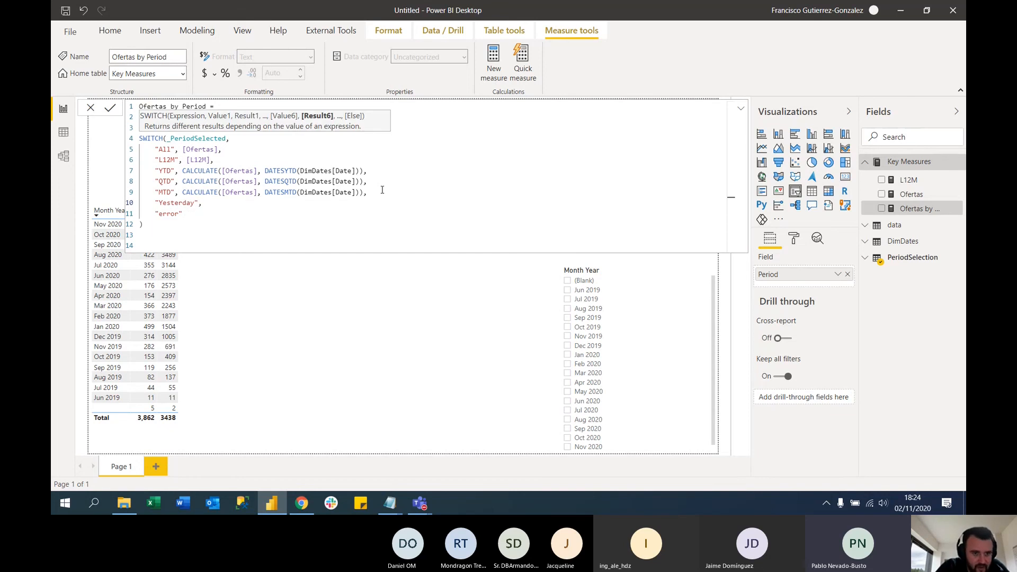
pyautogui.write(' Calcul')
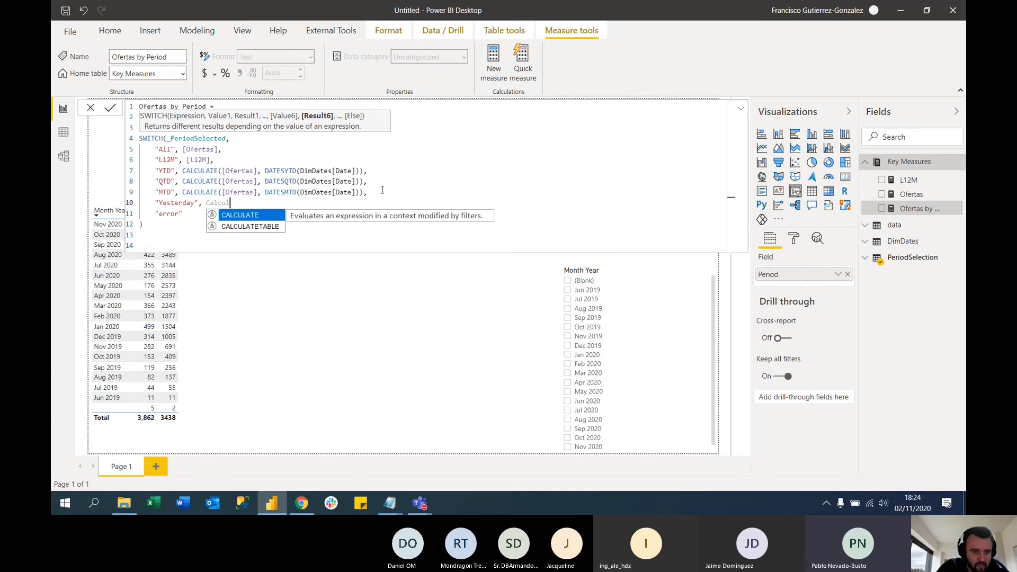
# Make the Yesterday case return CALCULATE([Ofertas], DimDates[Yesterday?]=1)
pyautogui.press('Tab')
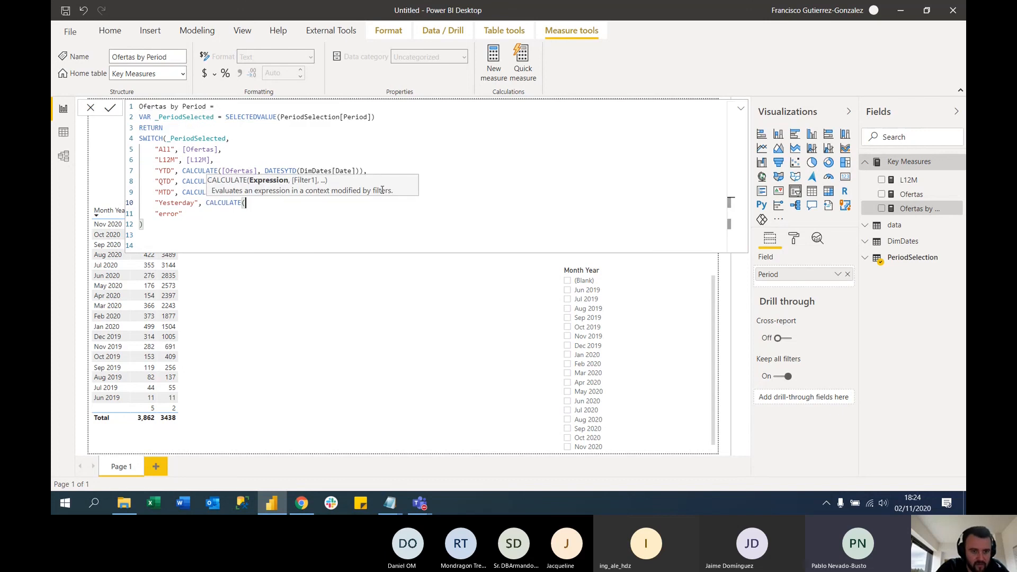
pyautogui.write('ofert')
pyautogui.press('Tab')
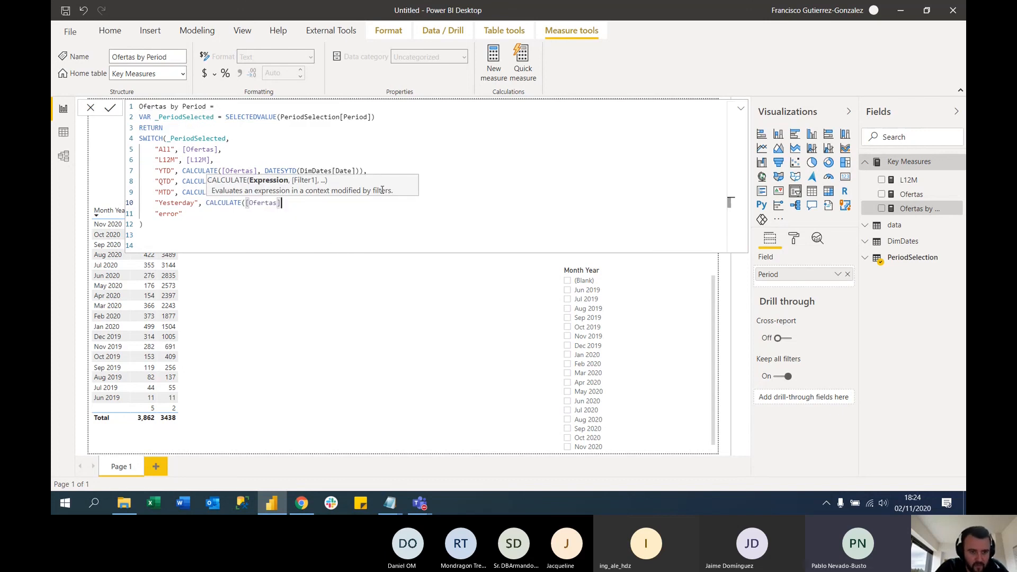
pyautogui.write(', ')
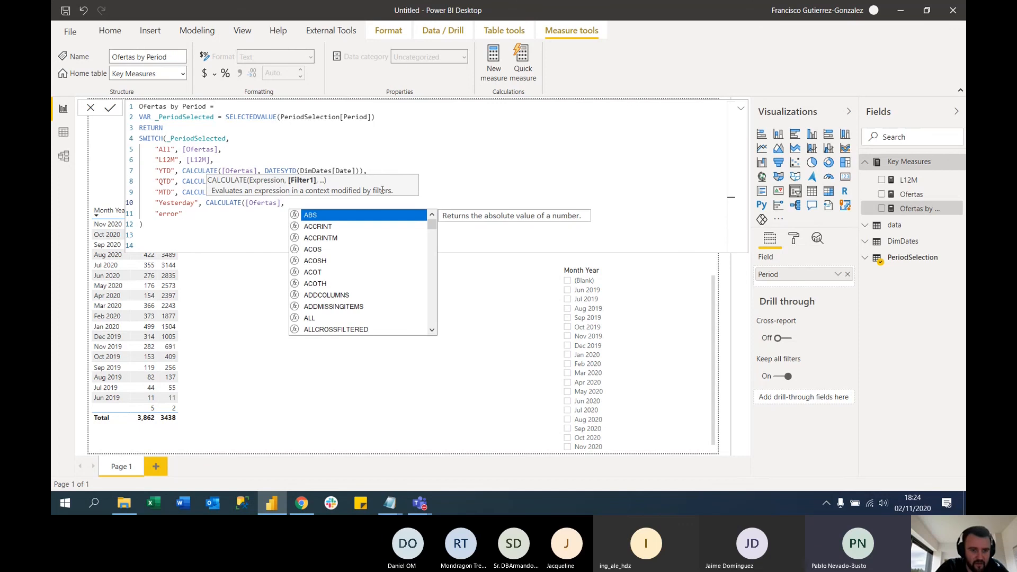
pyautogui.write('yest')
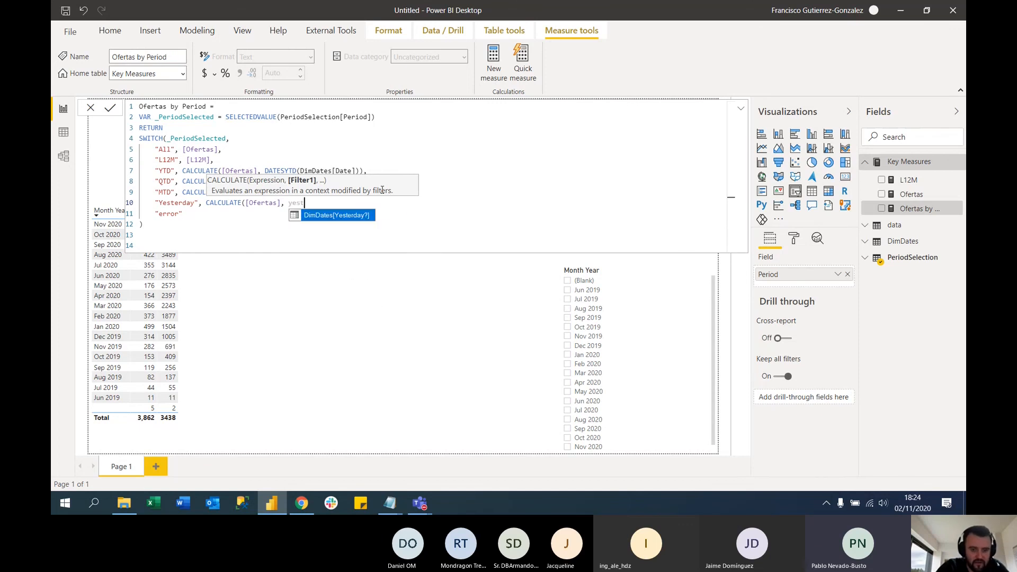
pyautogui.press('Tab')
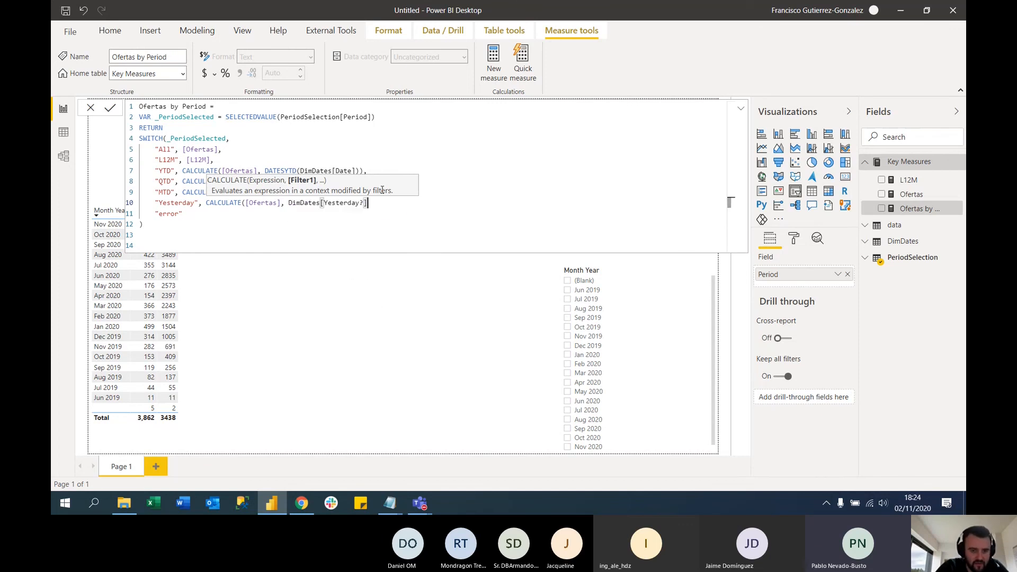
pyautogui.write('=')
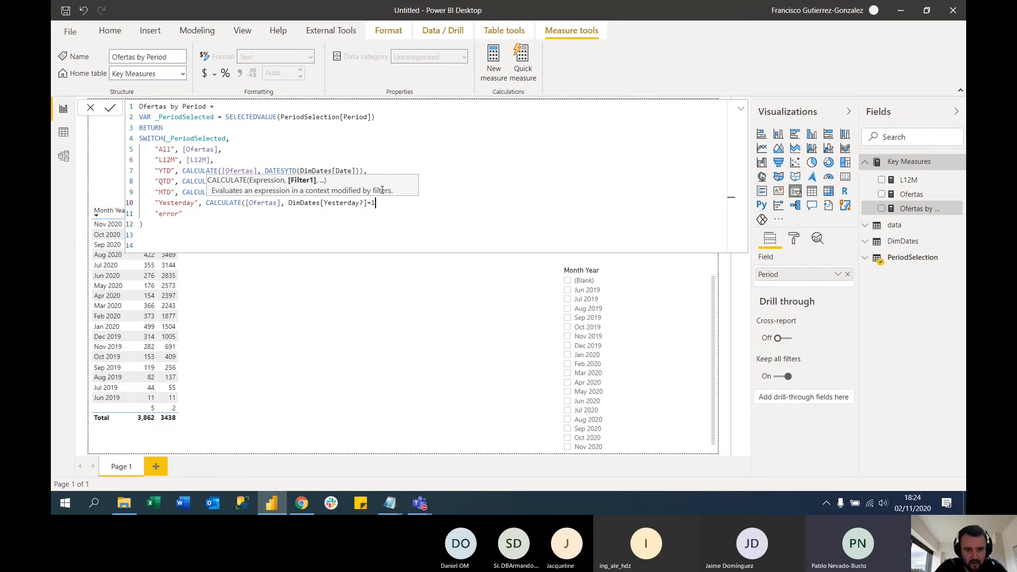
pyautogui.write('1)')
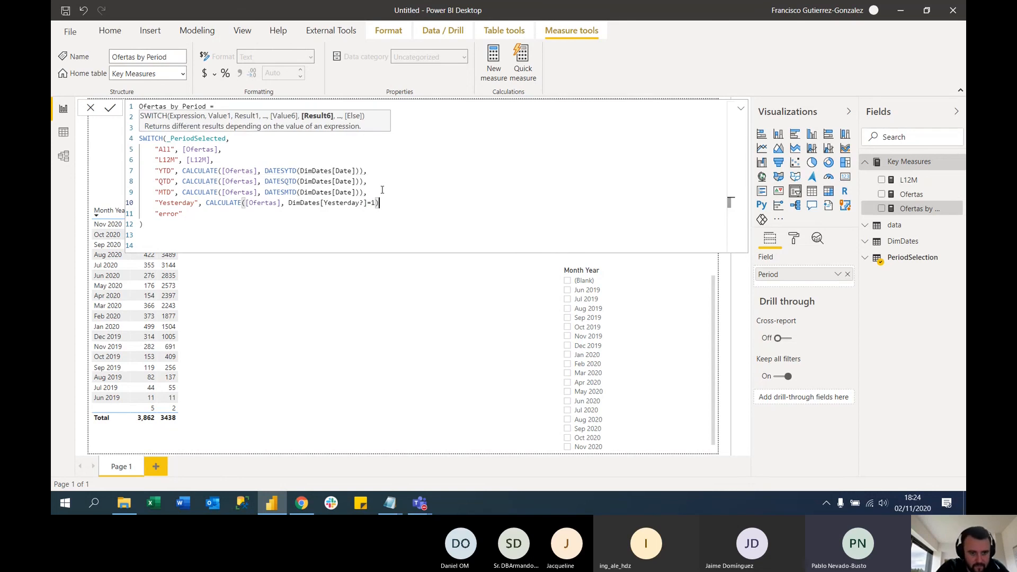
pyautogui.write(',')
# Add an "L7D" case below the Yesterday case that returns CALCULATE([Ofertas], DimDates[L7Days?]=1)
pyautogui.hotkey('shift', 'Return')
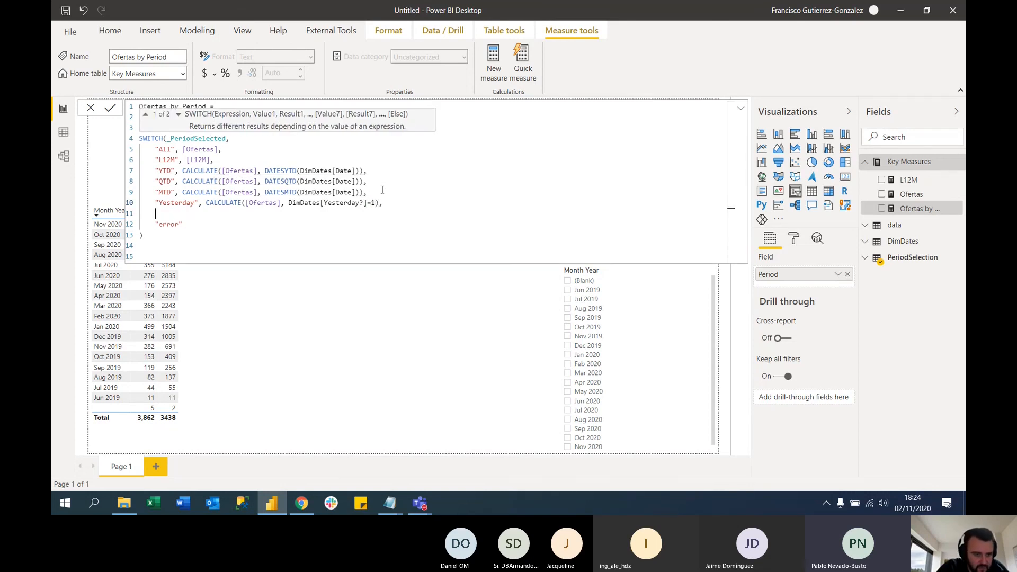
pyautogui.write('"L7')
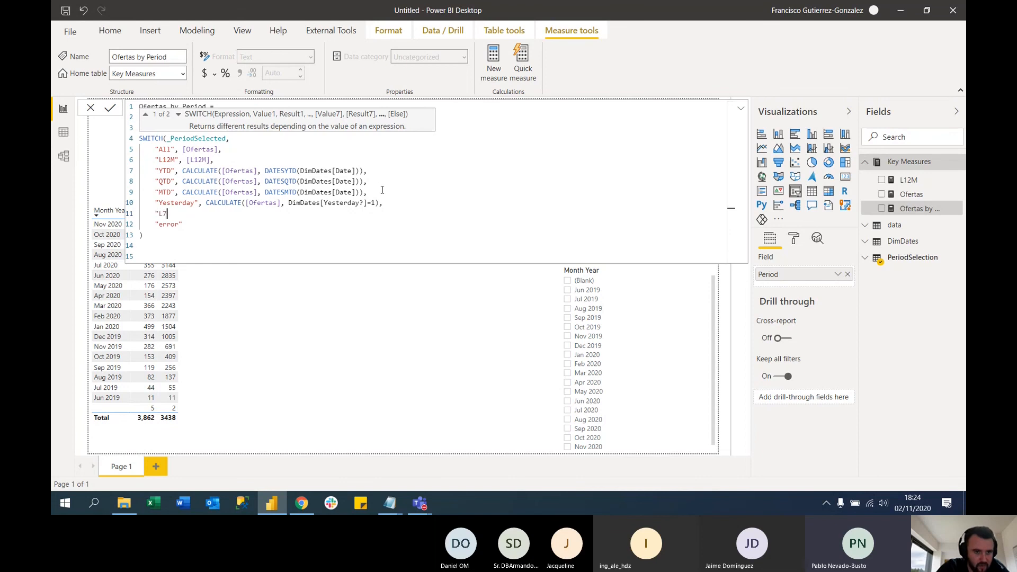
pyautogui.write('D", CALCULATE(')
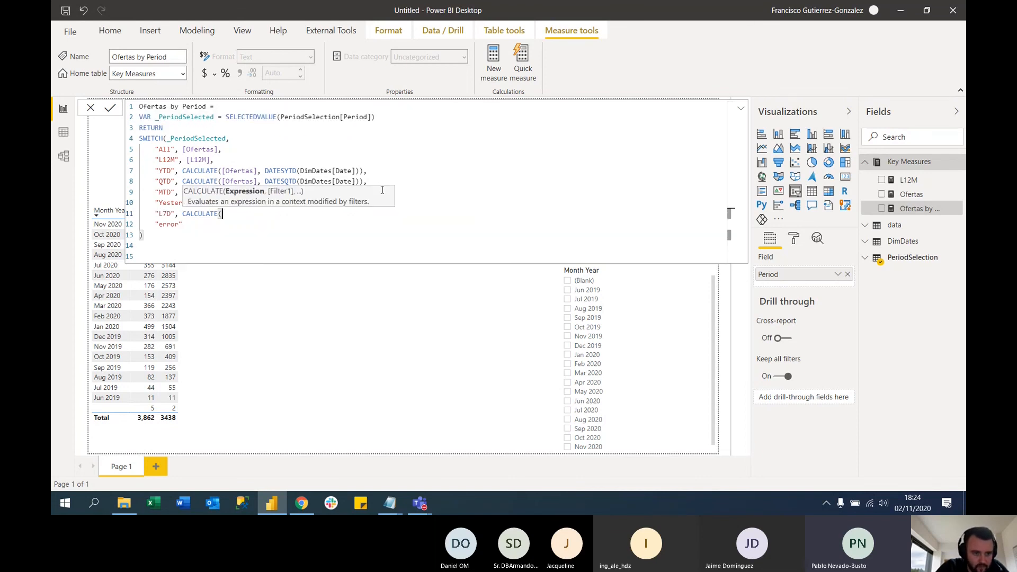
pyautogui.write('ofer')
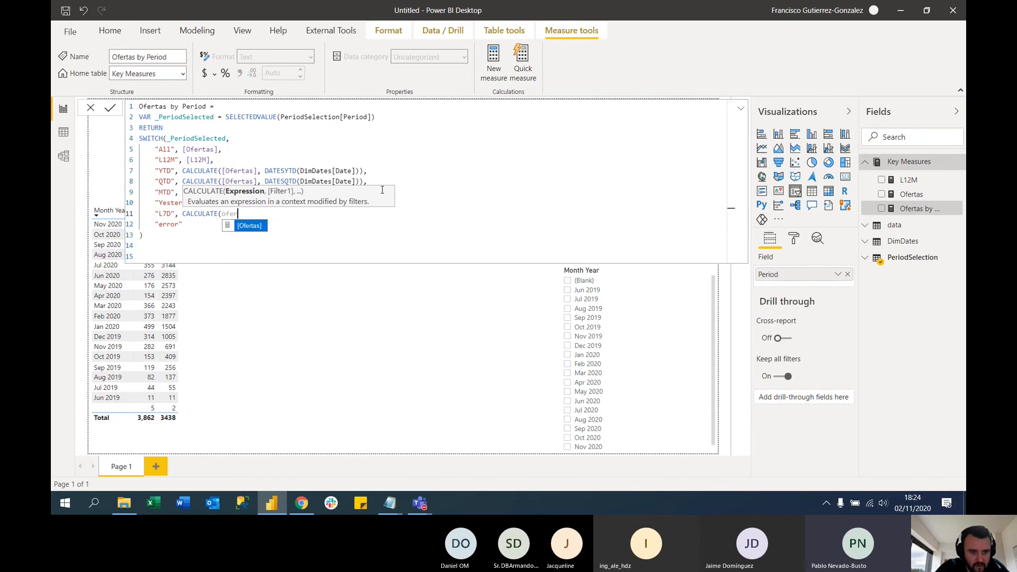
pyautogui.press('Tab')
pyautogui.write(', ')
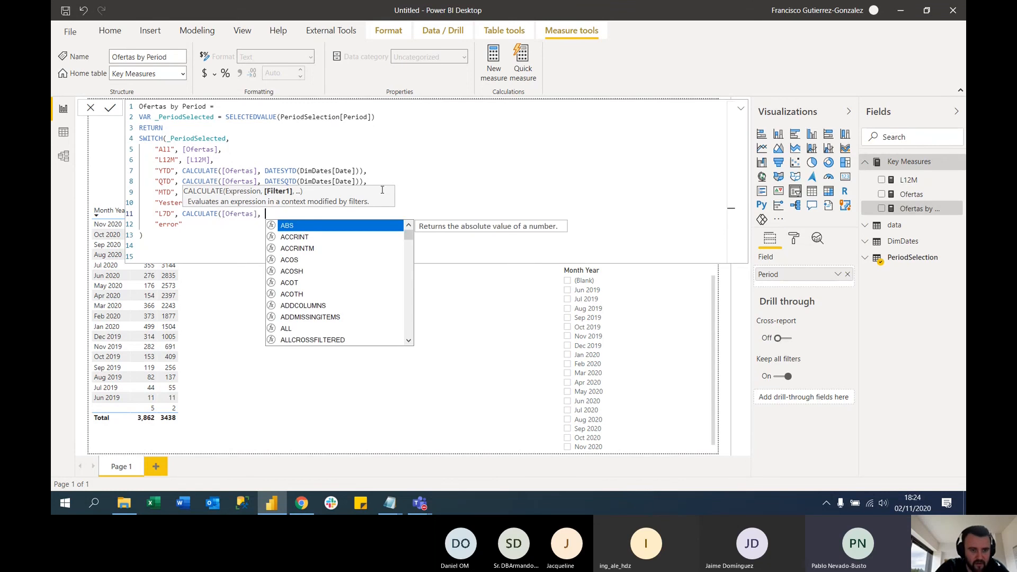
pyautogui.write('l7')
pyautogui.press('Tab')
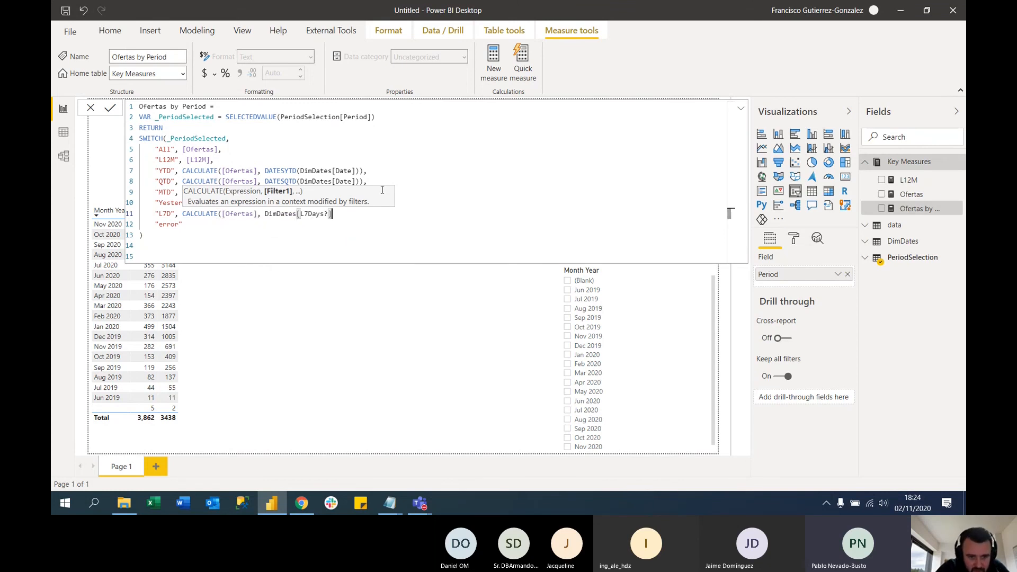
pyautogui.write('-')
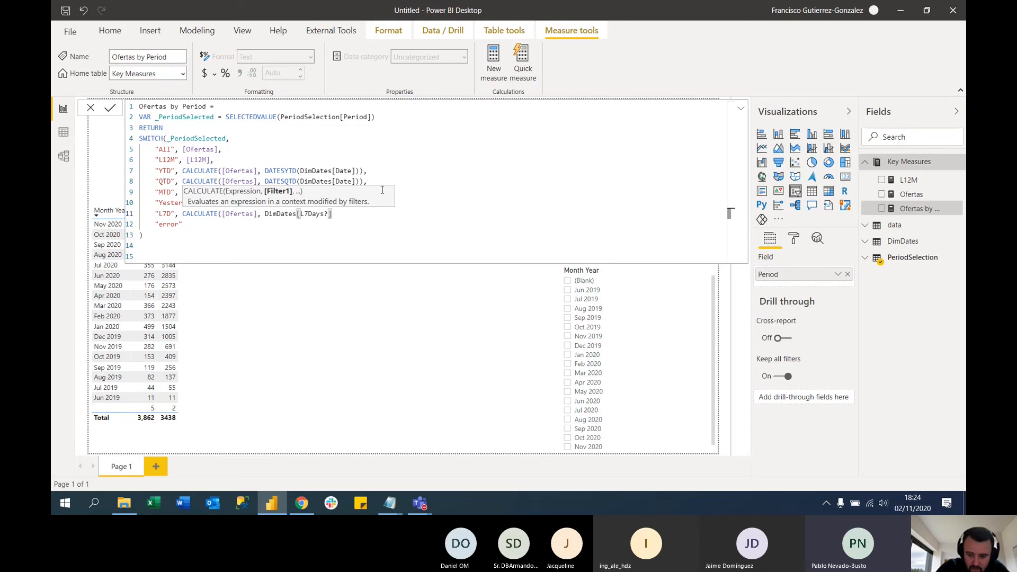
pyautogui.write('1)')
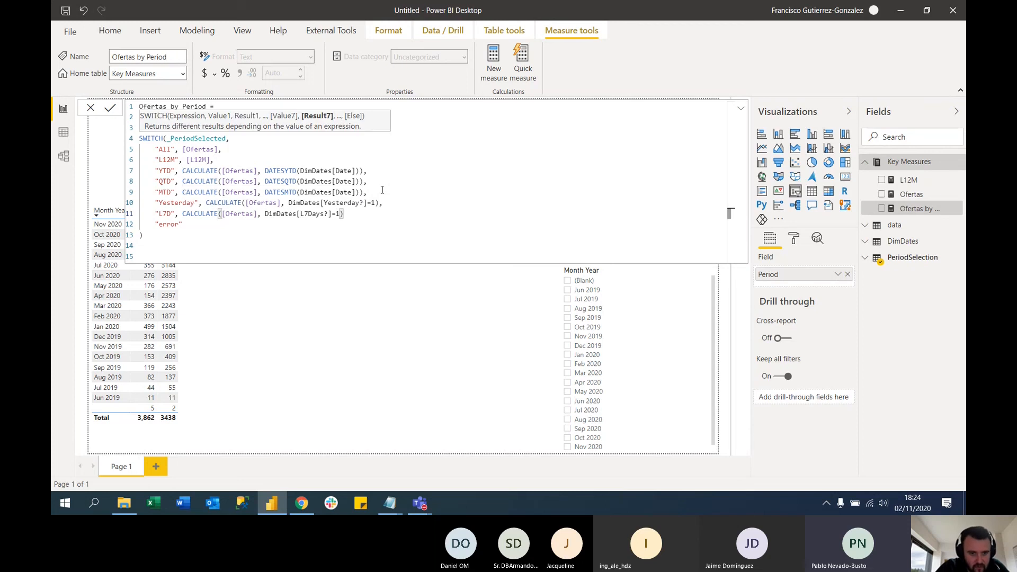
pyautogui.write(',')
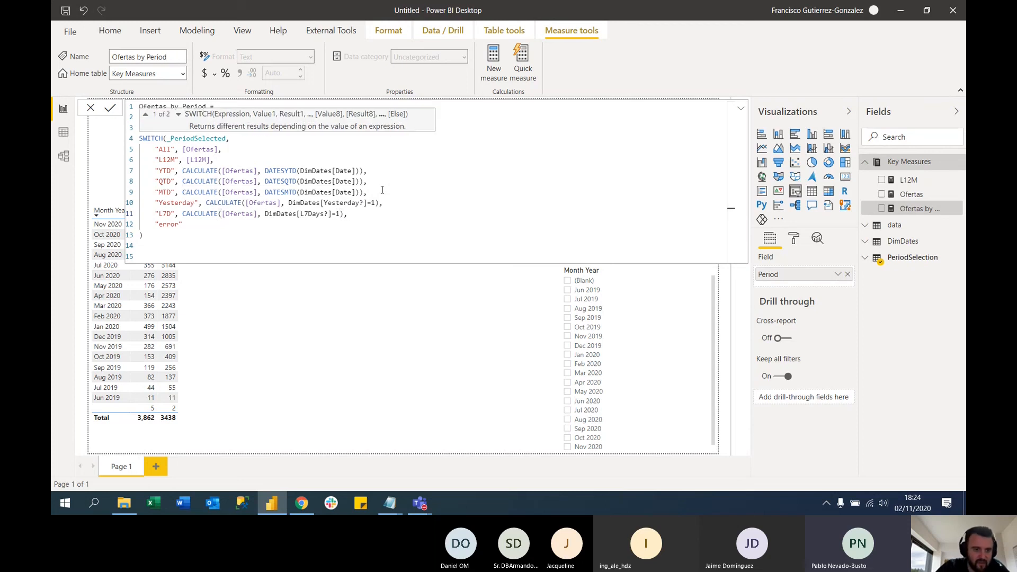
# Check the DimDates[L7Days?] reference in the L7D case and commit the Ofertas by Period formula
pyautogui.click(202, 238)
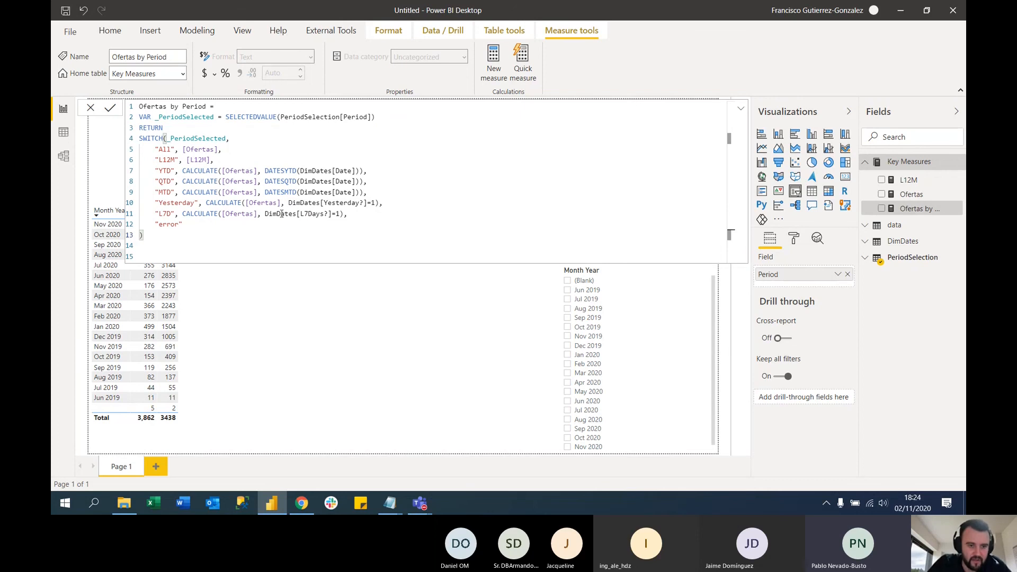
pyautogui.moveTo(266, 213); pyautogui.dragTo(332, 213)
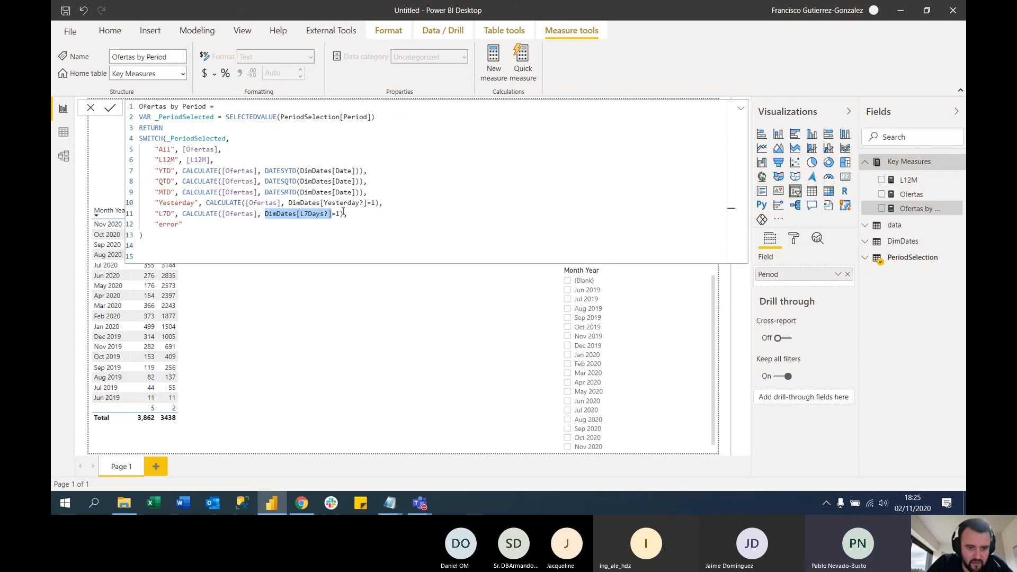
pyautogui.click(297, 227)
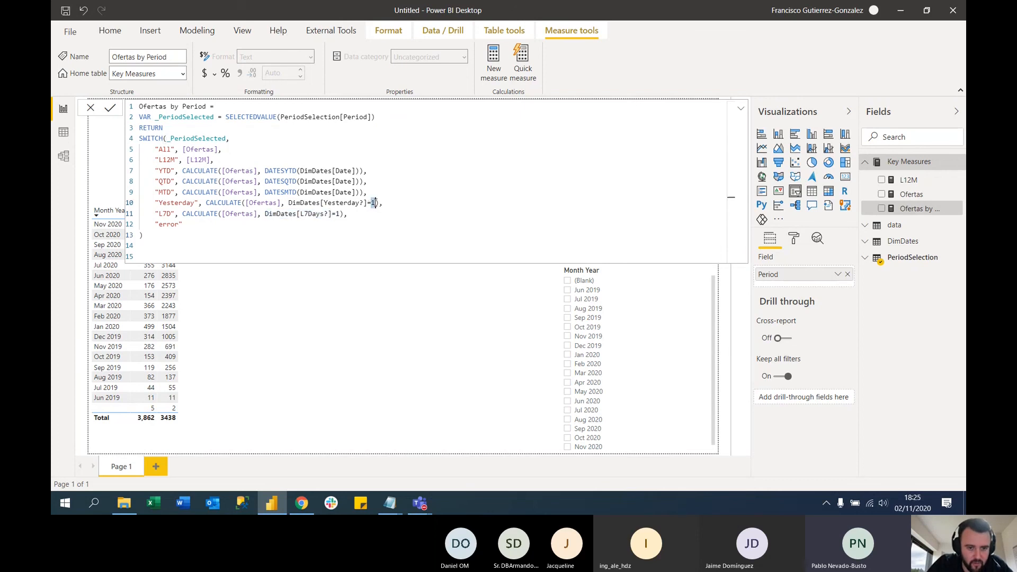
pyautogui.click(274, 244)
pyautogui.press('Return')
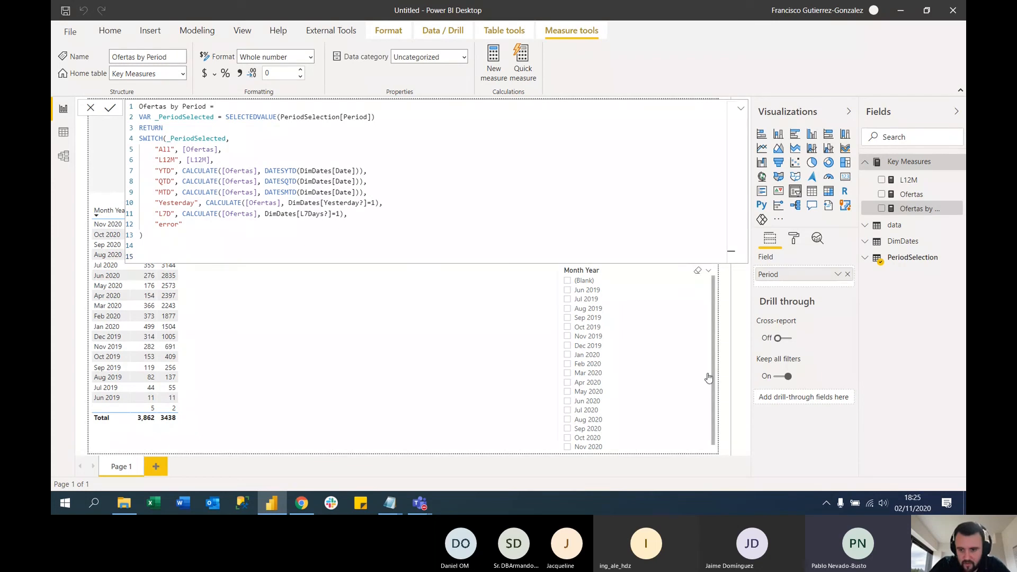
# Close the formula view, read the error details of the Ofertas by Period card, and dismiss them
pyautogui.click(520, 402)
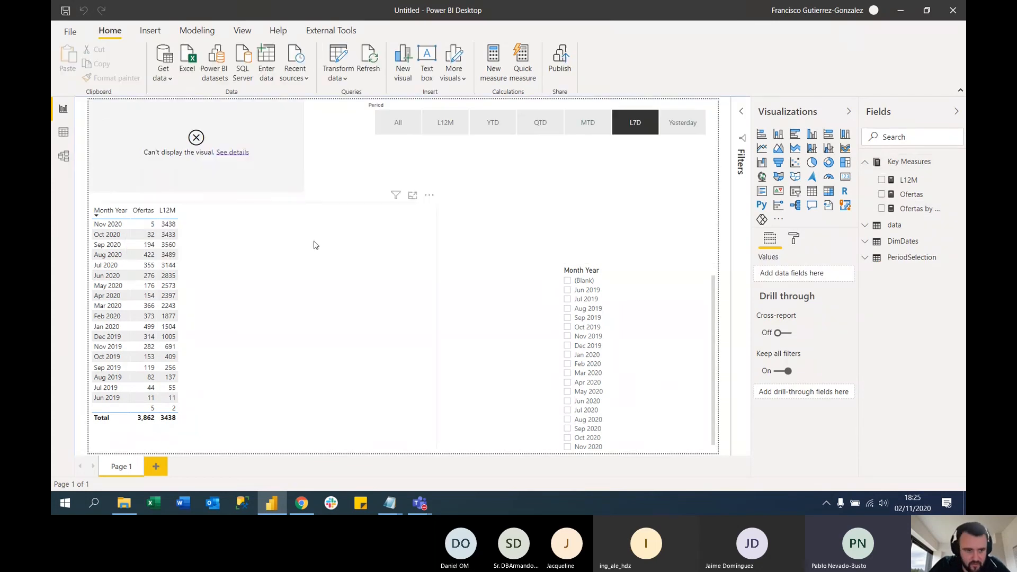
pyautogui.click(232, 152)
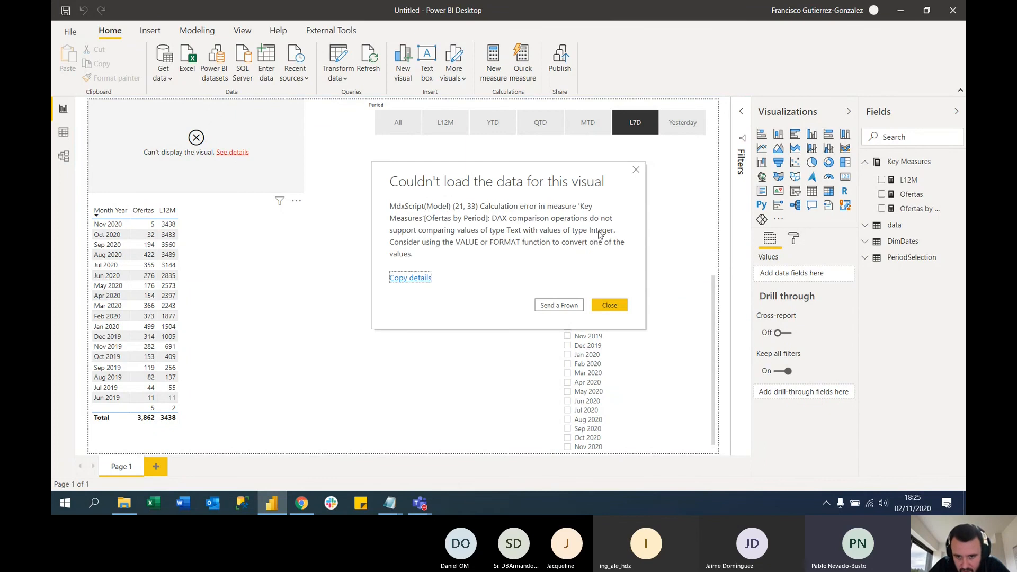
pyautogui.click(510, 231)
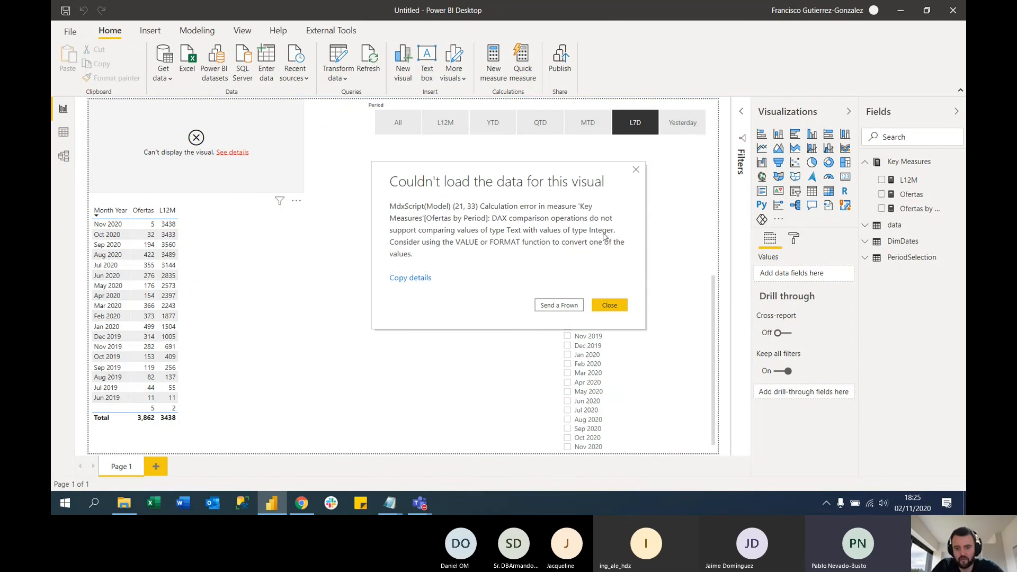
pyautogui.click(609, 305)
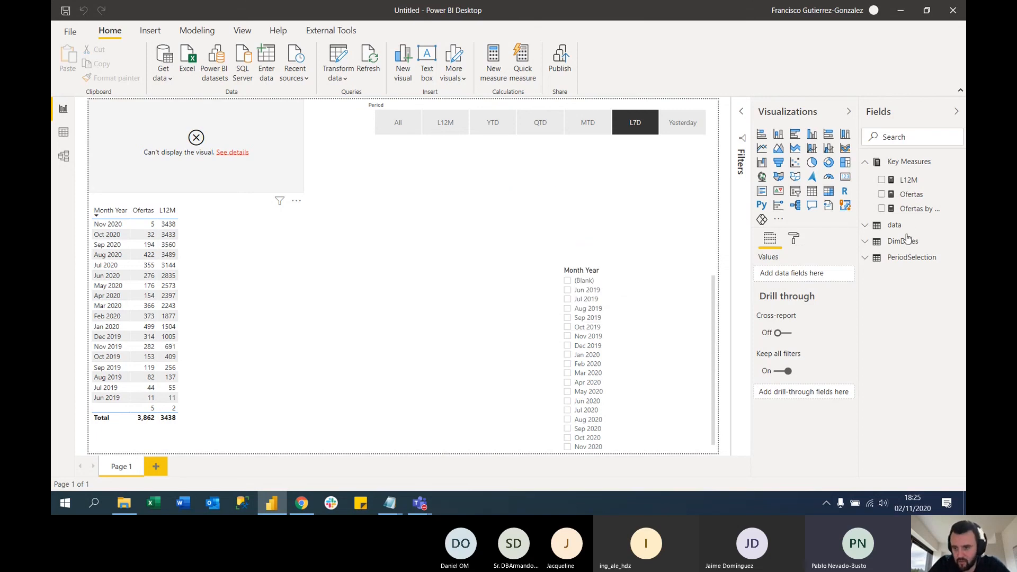
# Reopen the Ofertas by Period formula and review its Yesterday and L7D cases
pyautogui.click(920, 208)
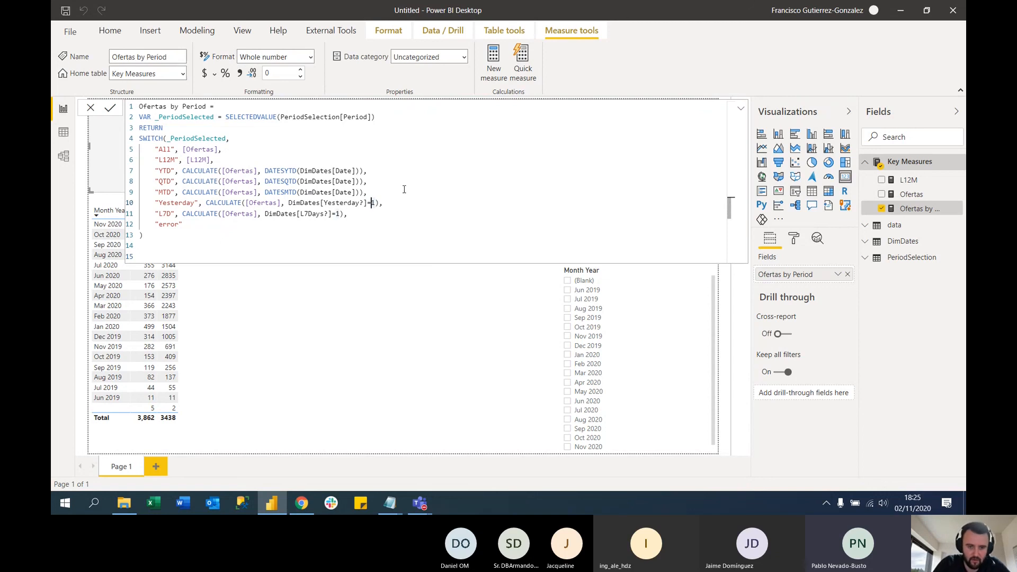
pyautogui.write('"')
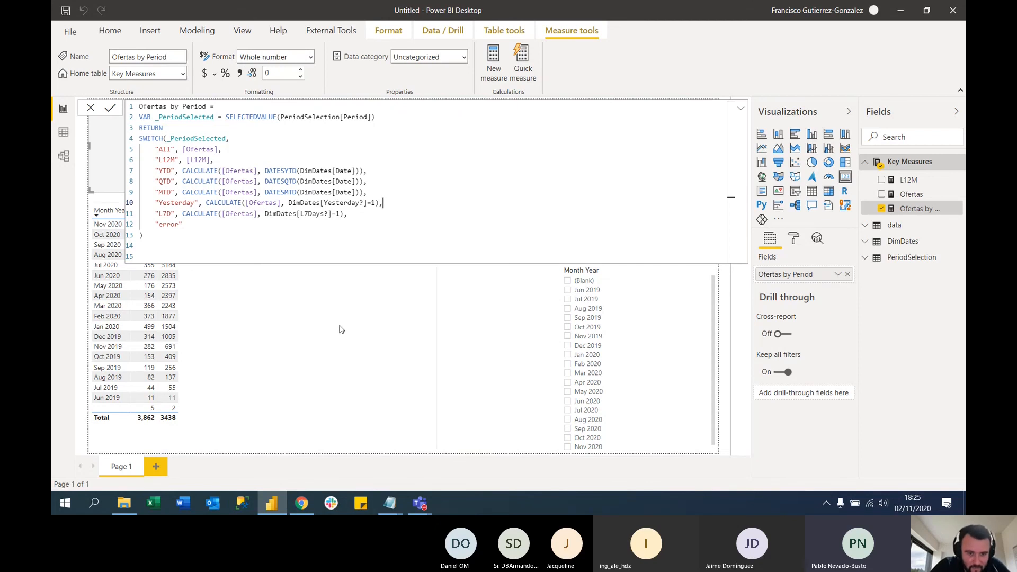
pyautogui.click(300, 236)
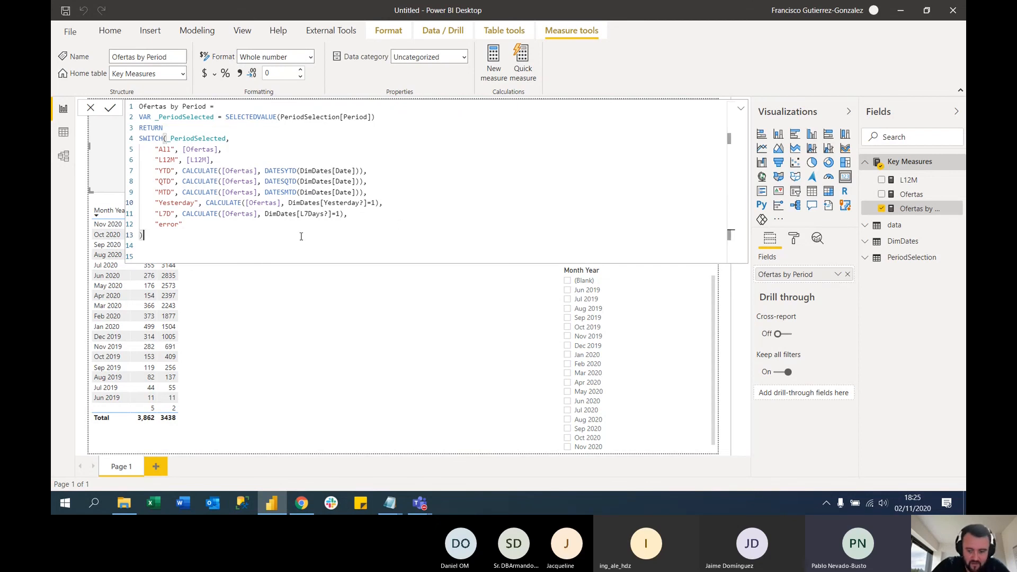
# In the DimDates query, change the data type of the Yesterday? and L7Days? columns to Whole Number
pyautogui.click(110, 31)
pyautogui.click(342, 56)
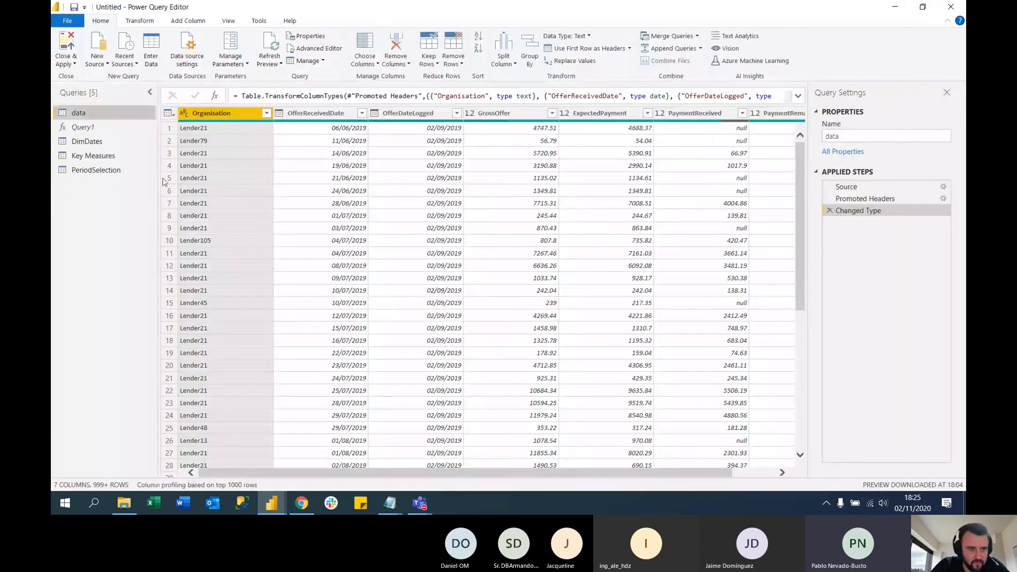
pyautogui.click(86, 141)
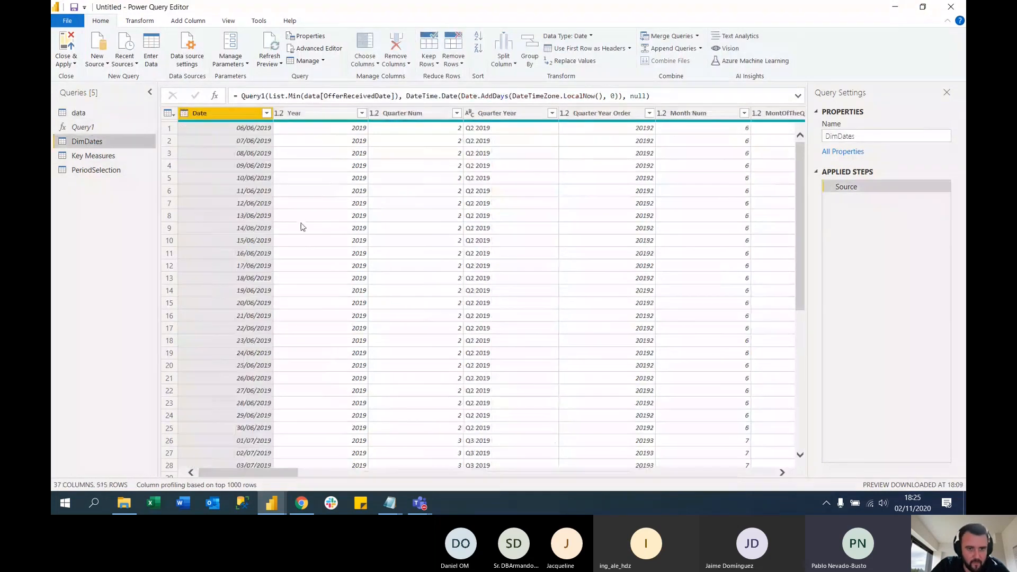
pyautogui.moveTo(275, 473); pyautogui.dragTo(602, 461)
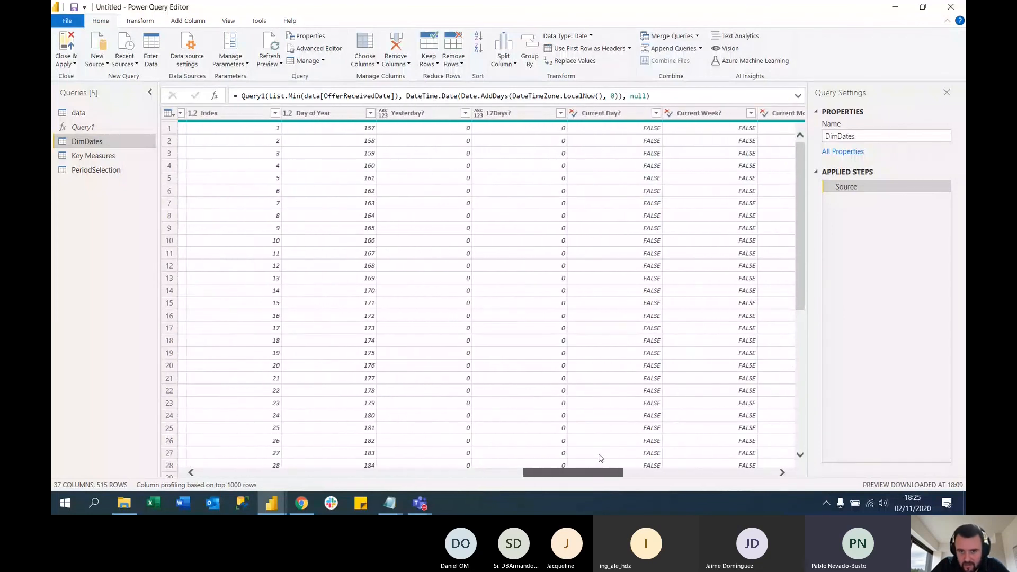
pyautogui.click(411, 116)
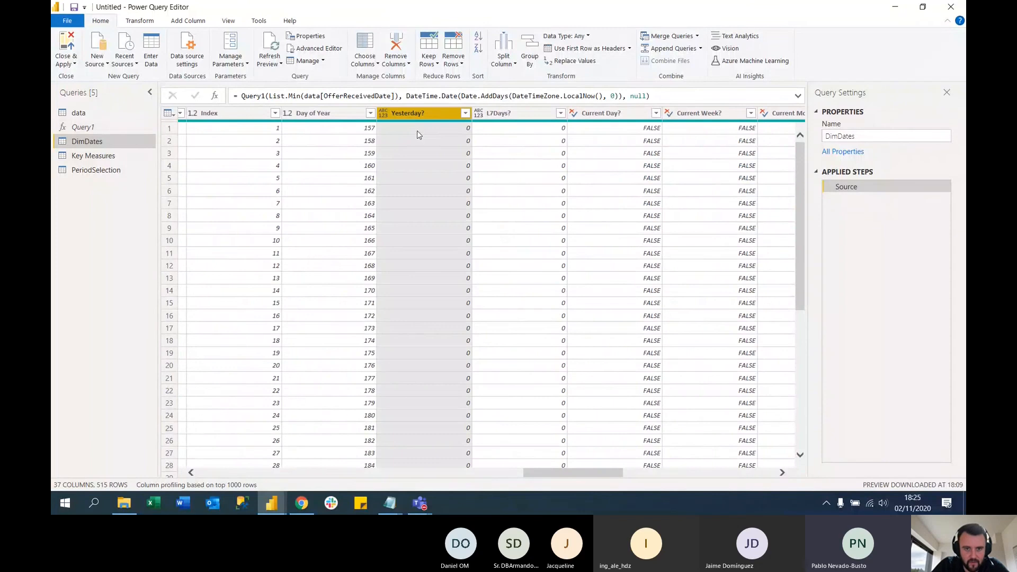
pyautogui.keyDown('ctrl'); pyautogui.click(511, 115); pyautogui.keyUp('ctrl')
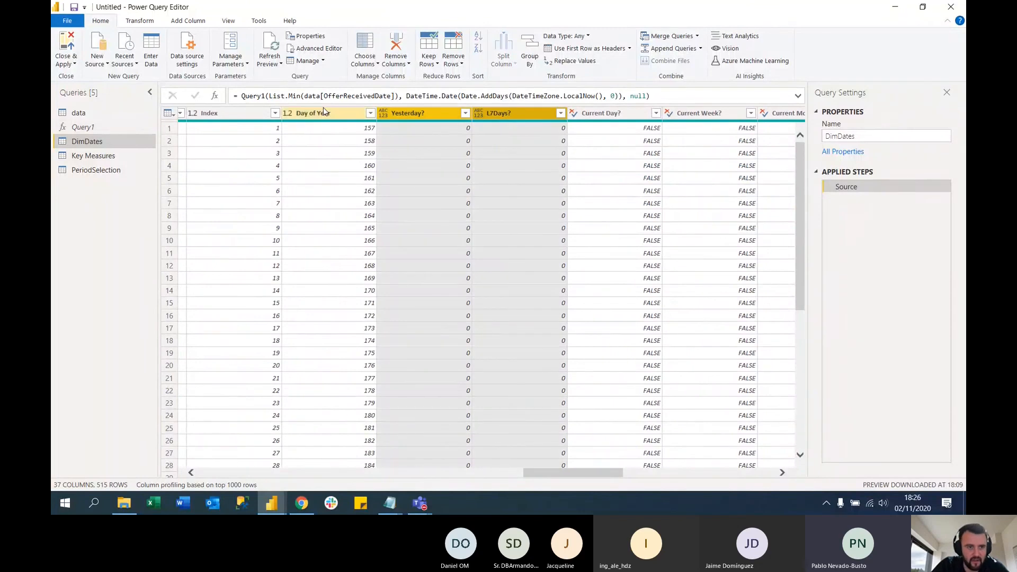
pyautogui.click(147, 24)
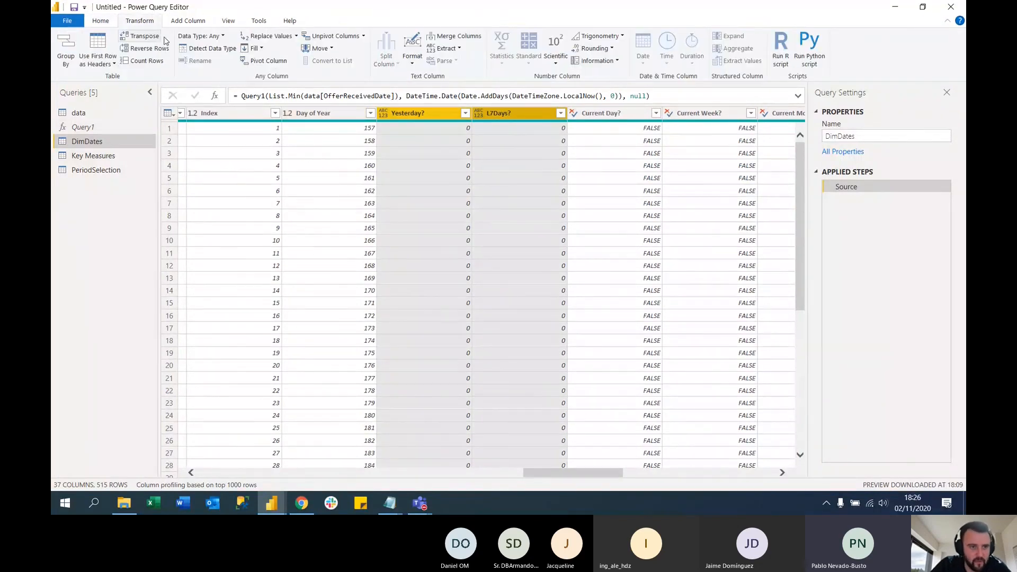
pyautogui.click(223, 37)
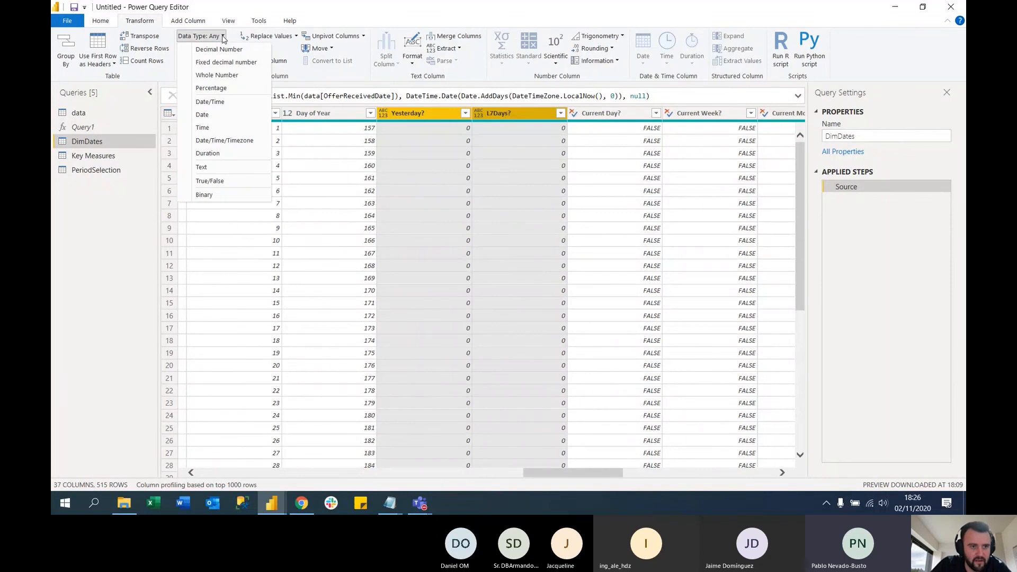
pyautogui.click(231, 77)
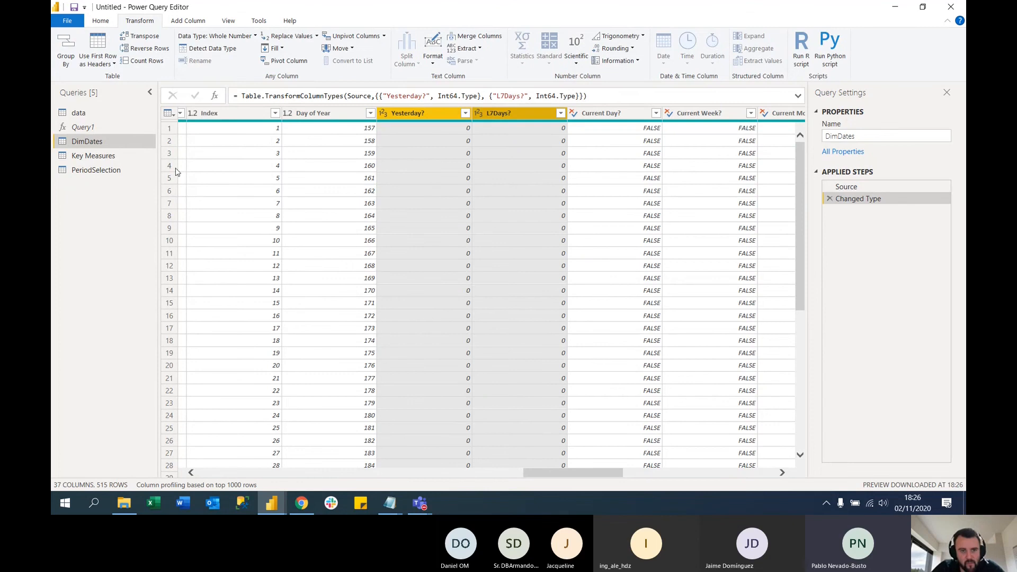
# Apply the query changes, return to the report, and close the measure's formula view
pyautogui.click(101, 20)
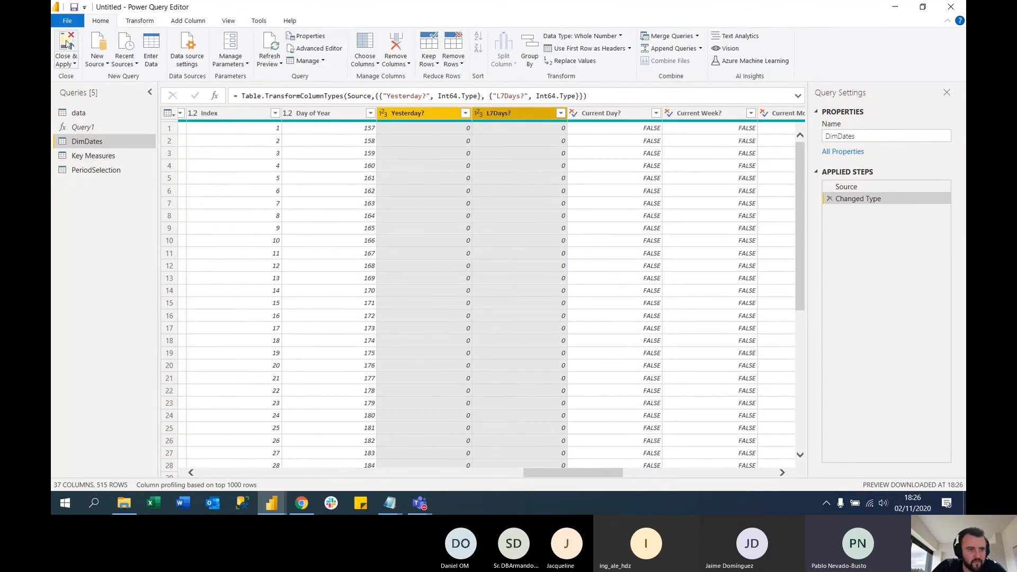
pyautogui.click(68, 45)
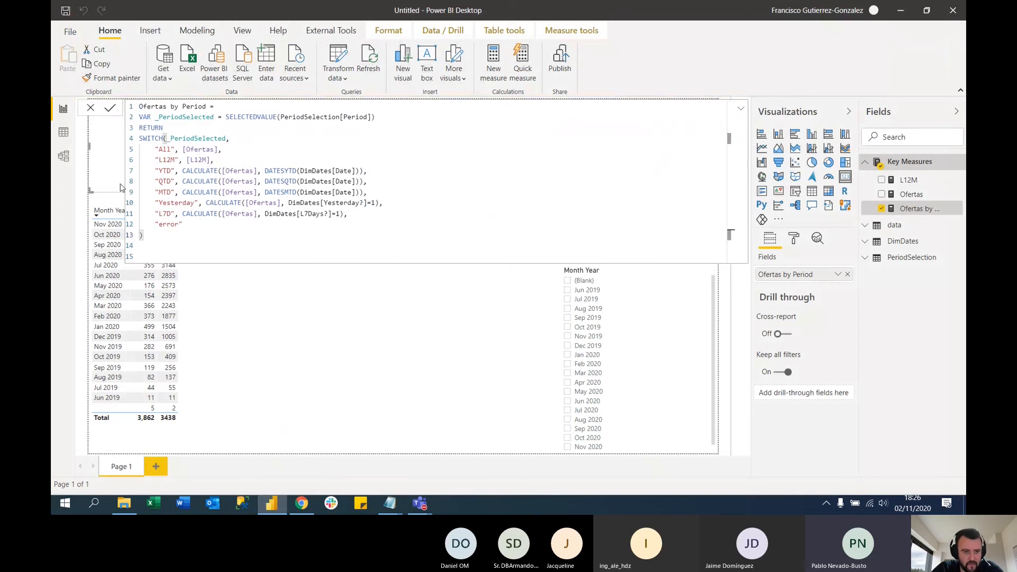
pyautogui.click(492, 346)
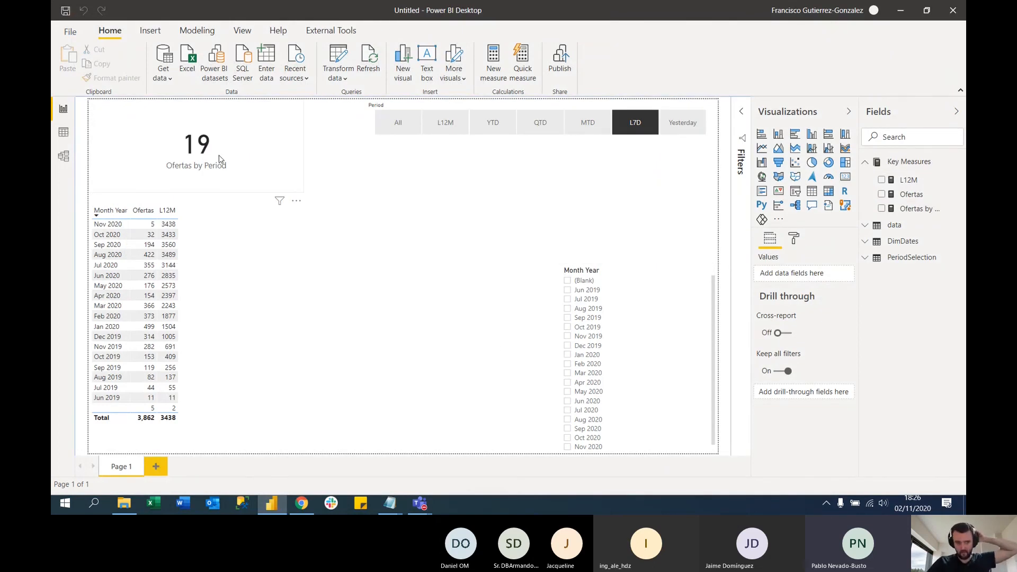
# Check the Ofertas by Period card for the Yesterday, MTD and L7D periods in turn
pyautogui.click(674, 124)
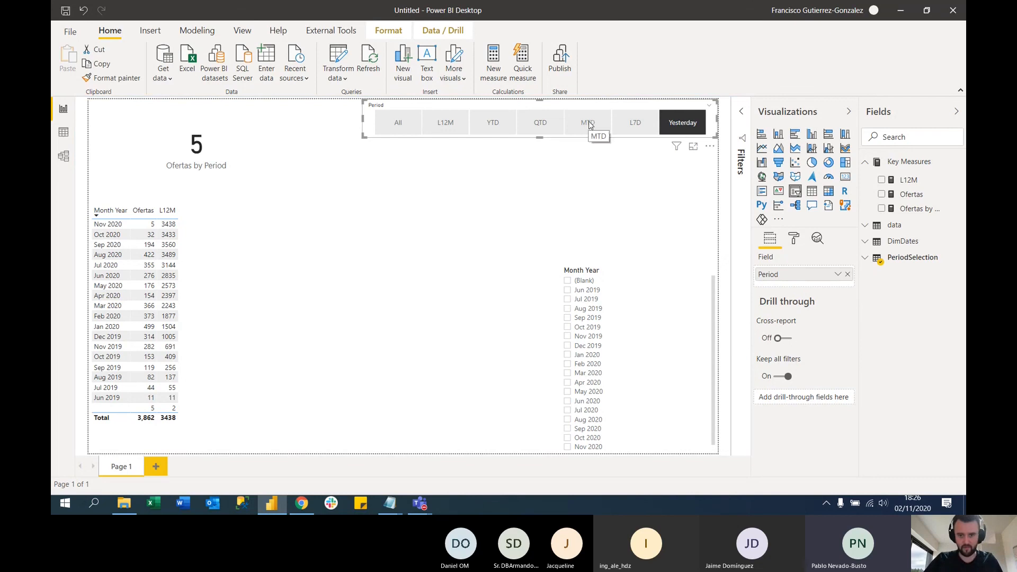
pyautogui.click(590, 126)
pyautogui.click(638, 125)
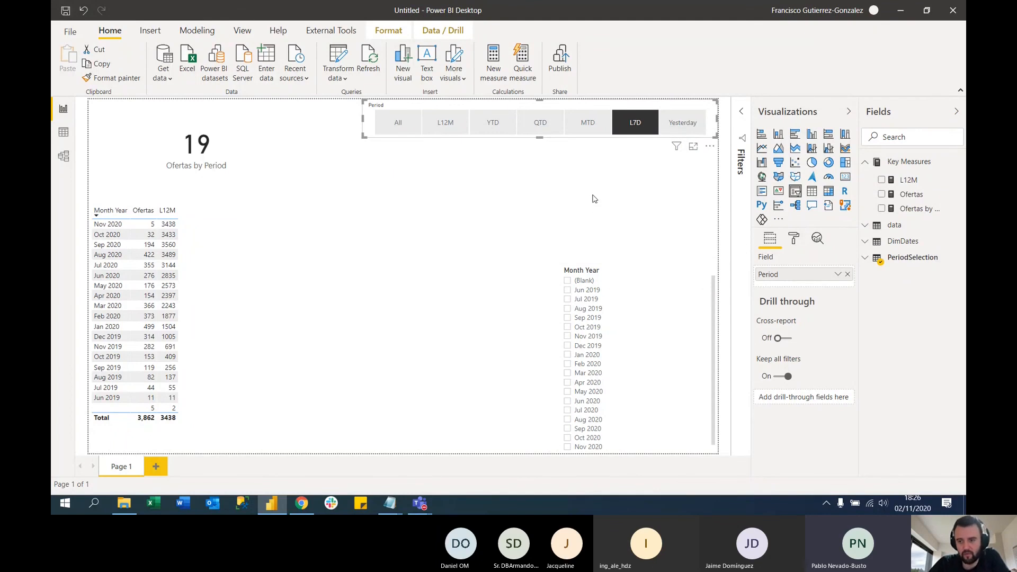
# Check the L7D card value month by month, filtering Month Year to May 2020, Nov 2019, Nov 2020, Jul 2020 and Feb 2020
pyautogui.click(567, 391)
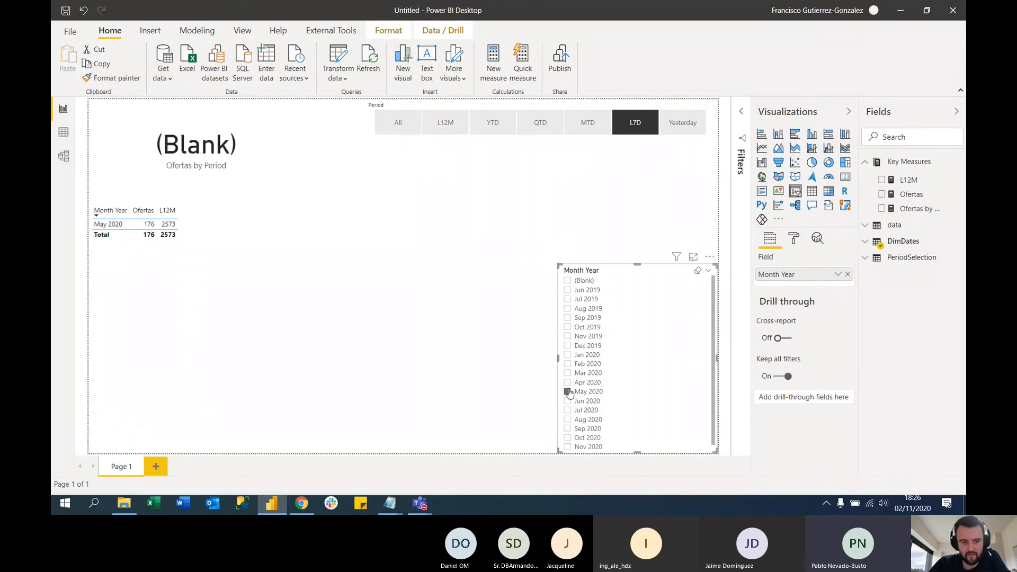
pyautogui.click(567, 335)
pyautogui.click(566, 447)
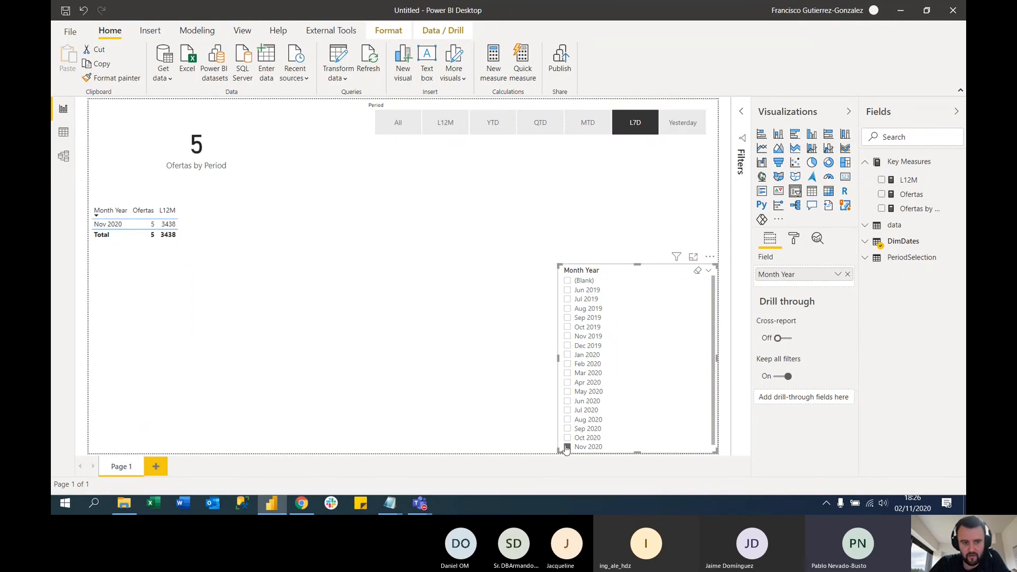
pyautogui.click(577, 410)
pyautogui.click(567, 364)
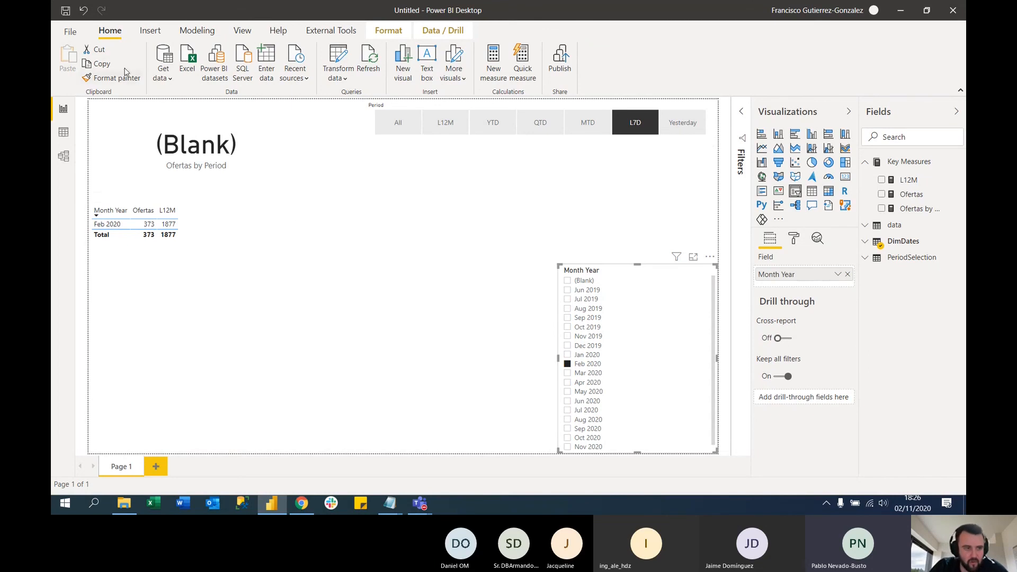
# Check the Yesterday period with Feb 2020 filtered, clear the month filter, and set the period back to L7D
pyautogui.click(635, 127)
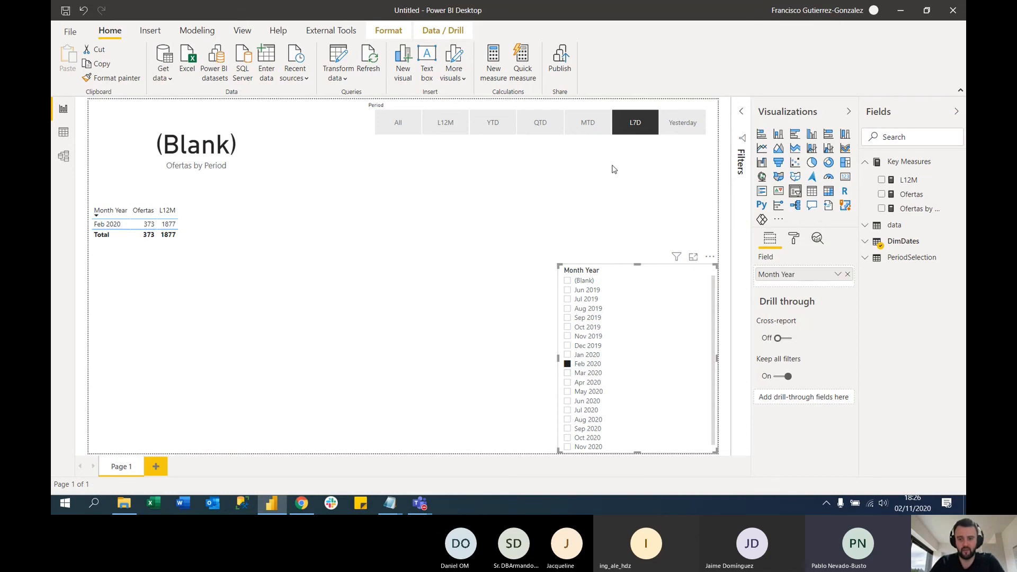
pyautogui.click(676, 123)
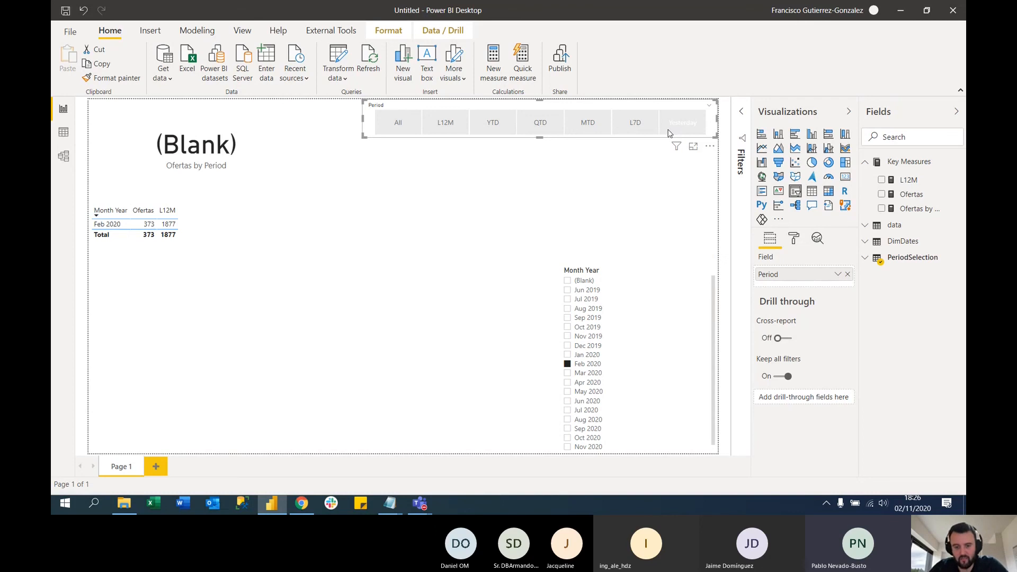
pyautogui.click(567, 363)
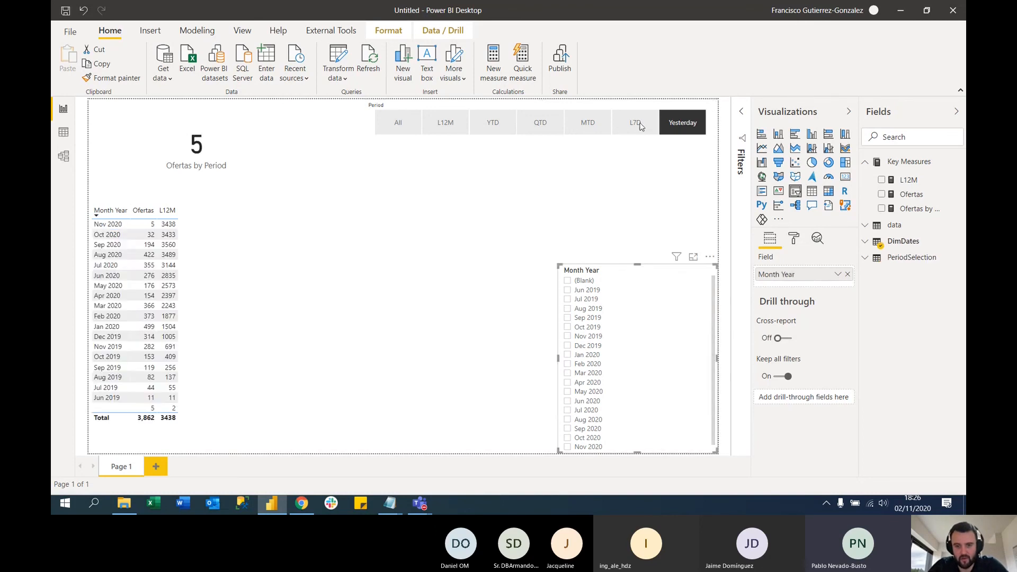
pyautogui.click(639, 126)
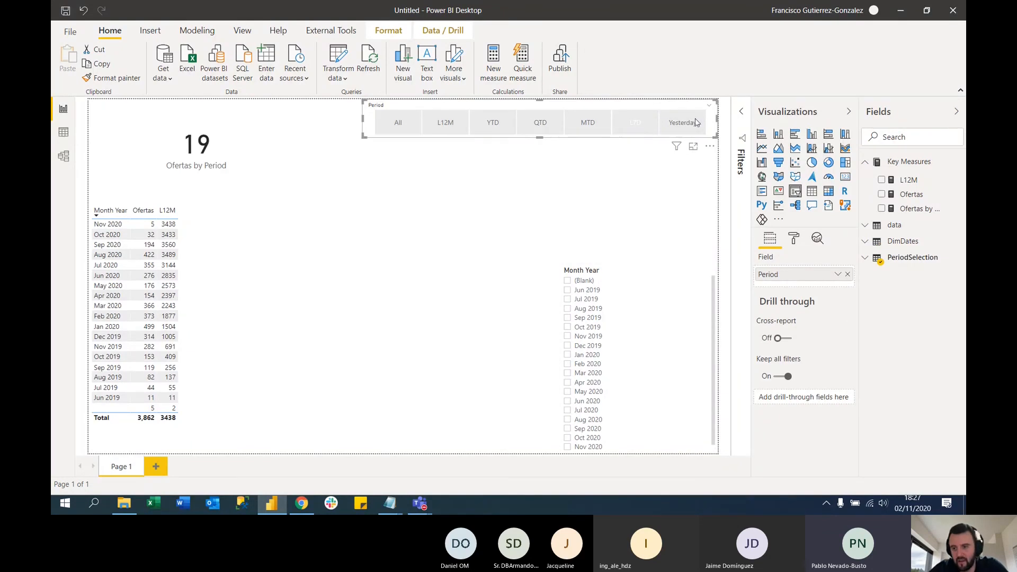
# Add a slicer on the DimDates Date field to an empty area of the report page
pyautogui.click(664, 196)
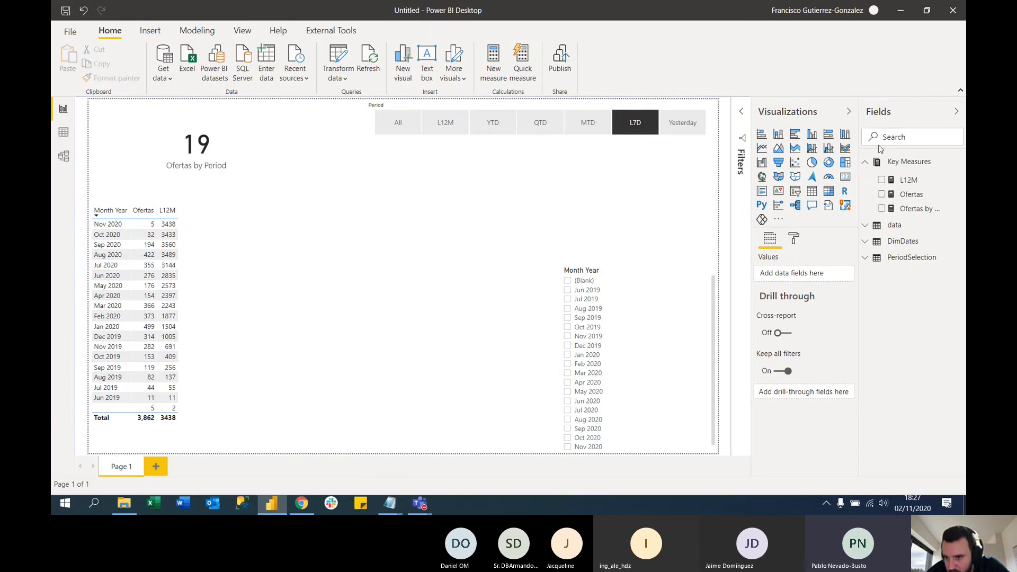
pyautogui.click(895, 144)
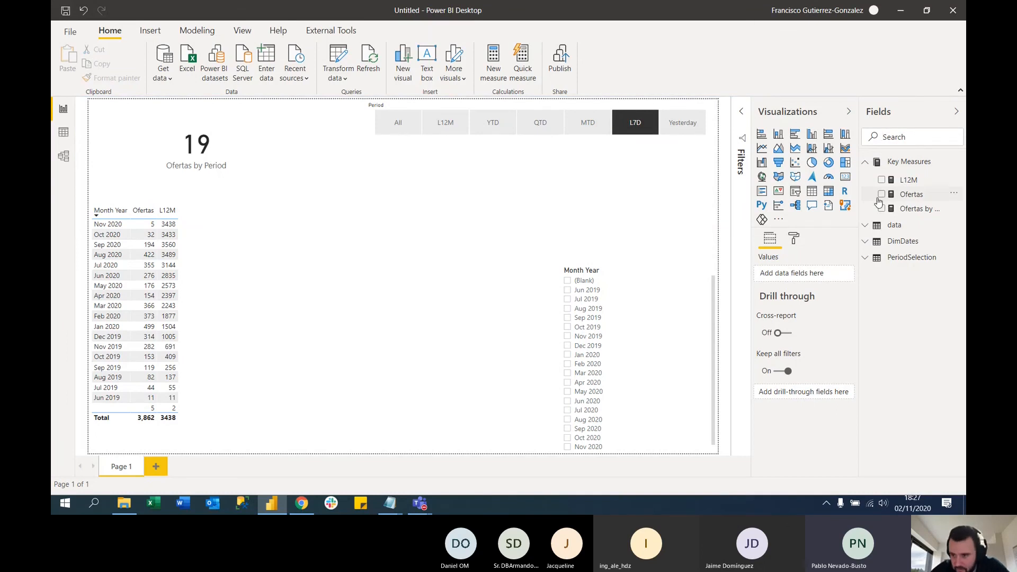
pyautogui.click(866, 260)
pyautogui.click(865, 258)
pyautogui.click(865, 241)
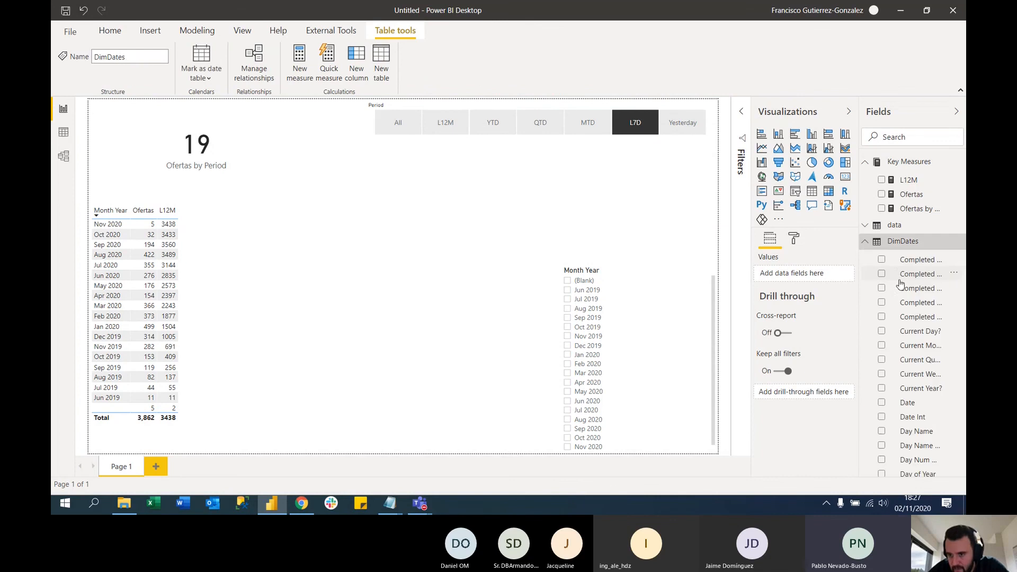
pyautogui.click(881, 404)
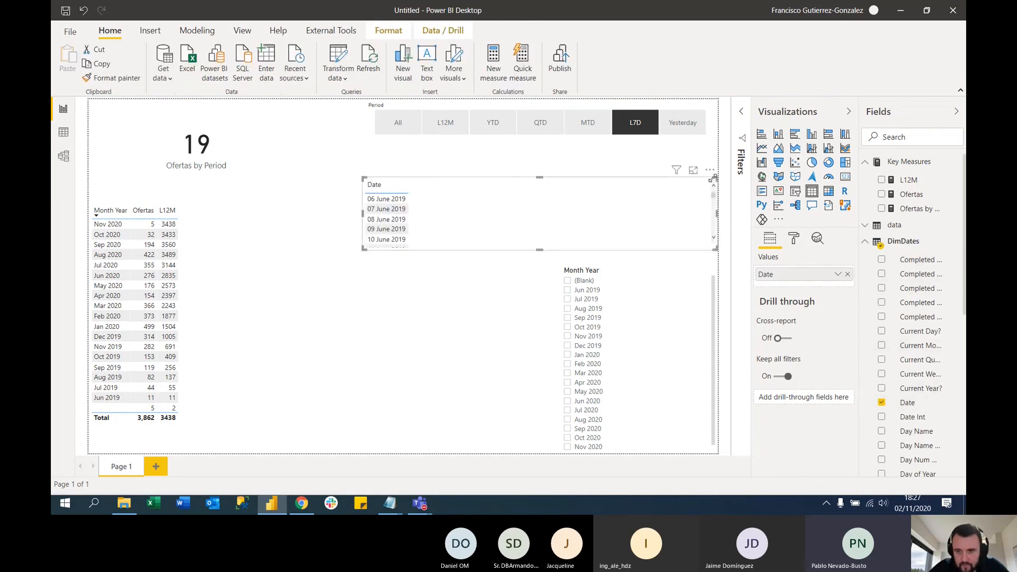
pyautogui.click(795, 191)
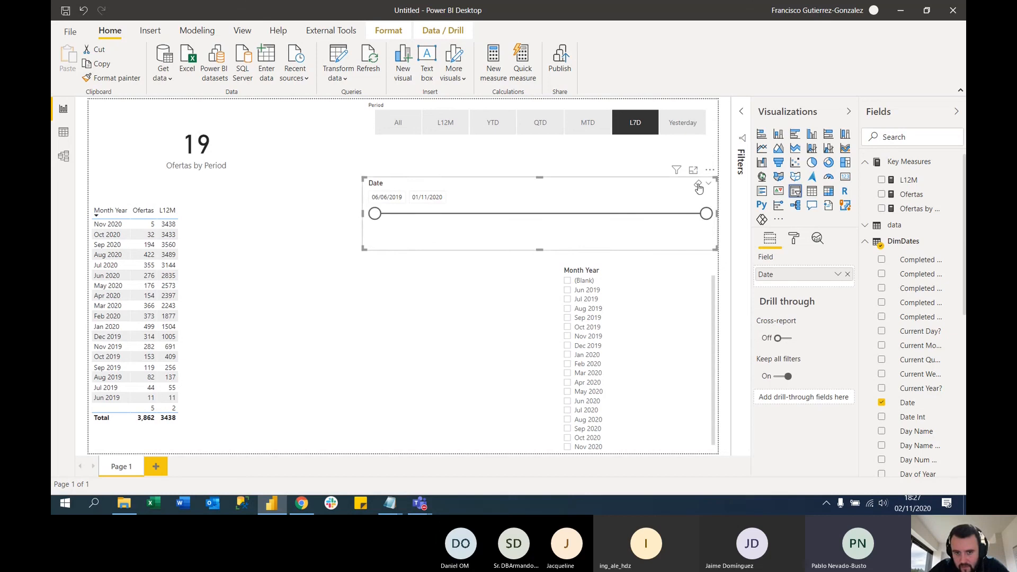
# Narrow the Date slicer to slightly over half its width and set its end date to 21/04/2020
pyautogui.click(362, 214)
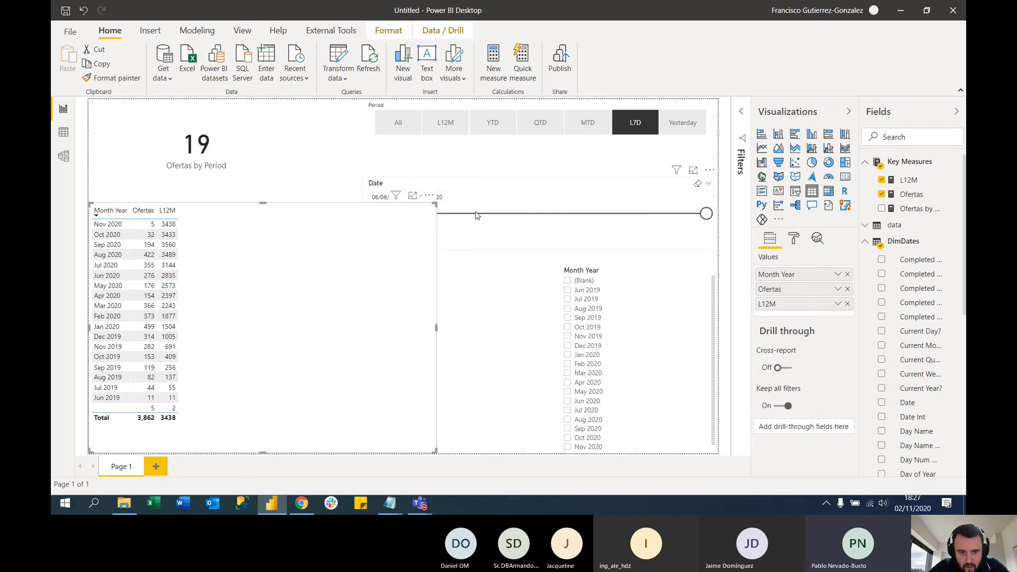
pyautogui.click(501, 183)
pyautogui.moveTo(364, 206); pyautogui.dragTo(512, 204)
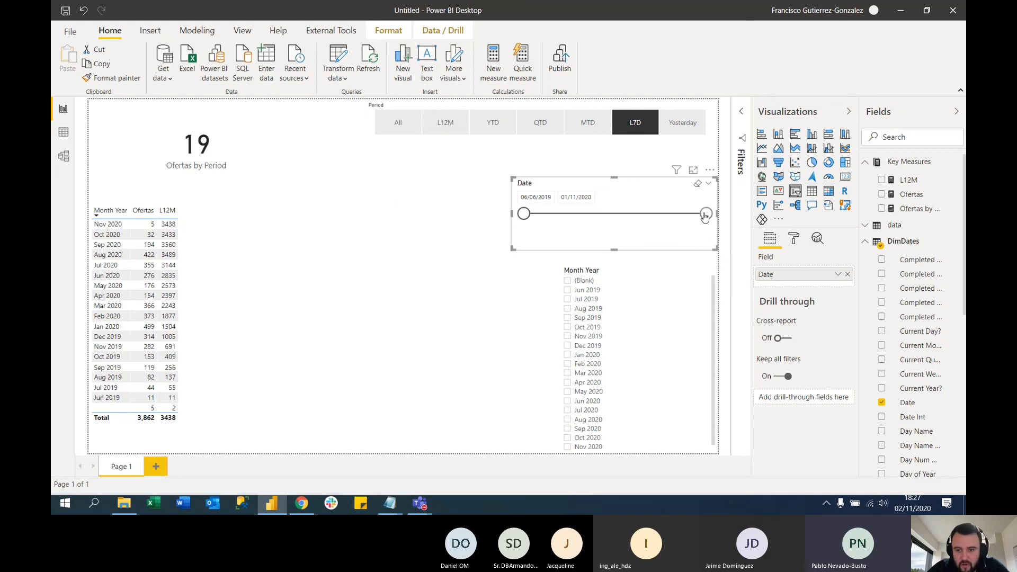
pyautogui.moveTo(705, 214); pyautogui.dragTo(637, 213)
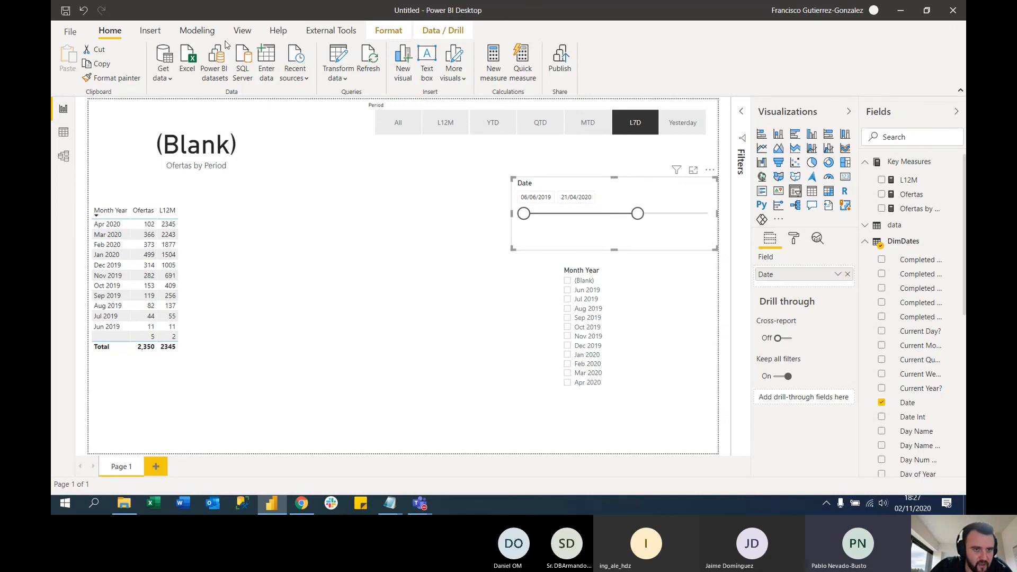
# Reopen the Power Query Editor and inspect the DimDates table and the Query1 date-table function
pyautogui.click(341, 60)
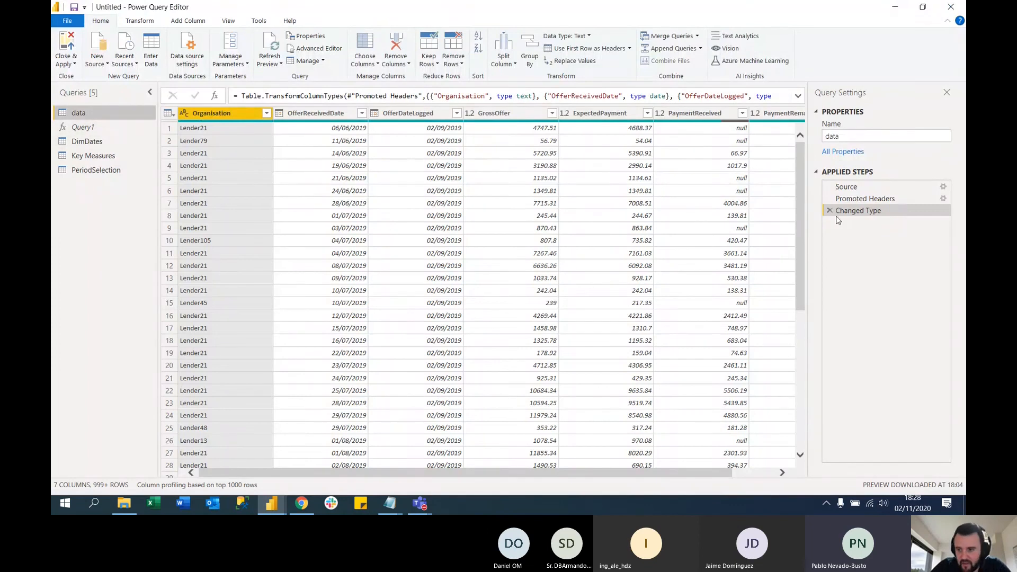
pyautogui.click(87, 142)
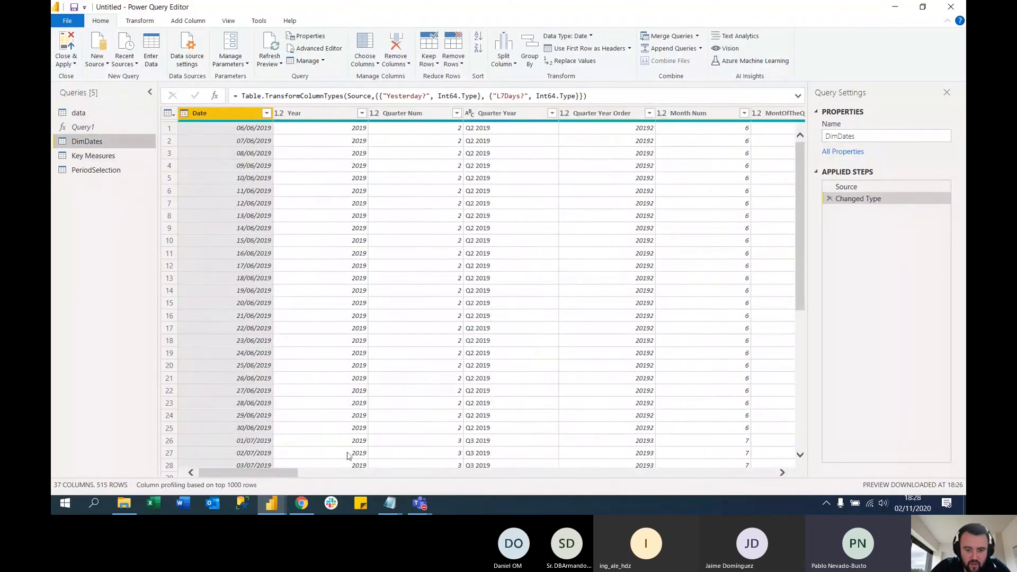
pyautogui.moveTo(281, 474); pyautogui.dragTo(243, 464)
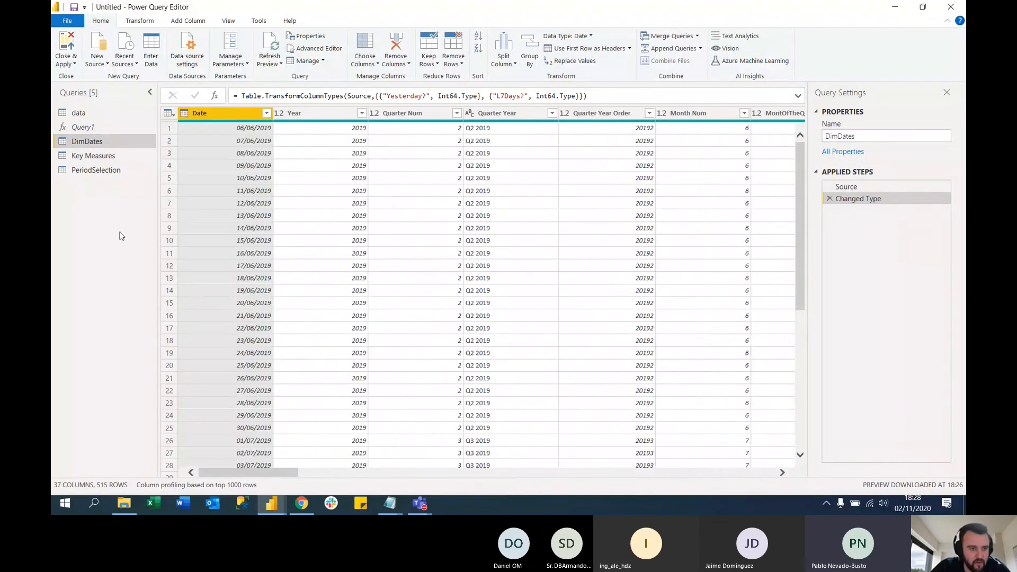
pyautogui.click(93, 128)
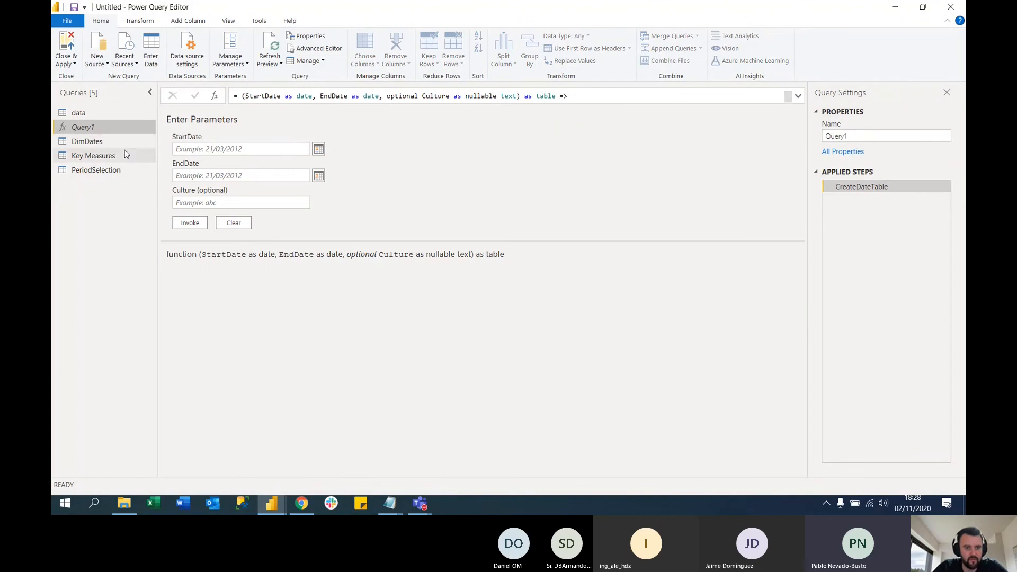
pyautogui.click(316, 50)
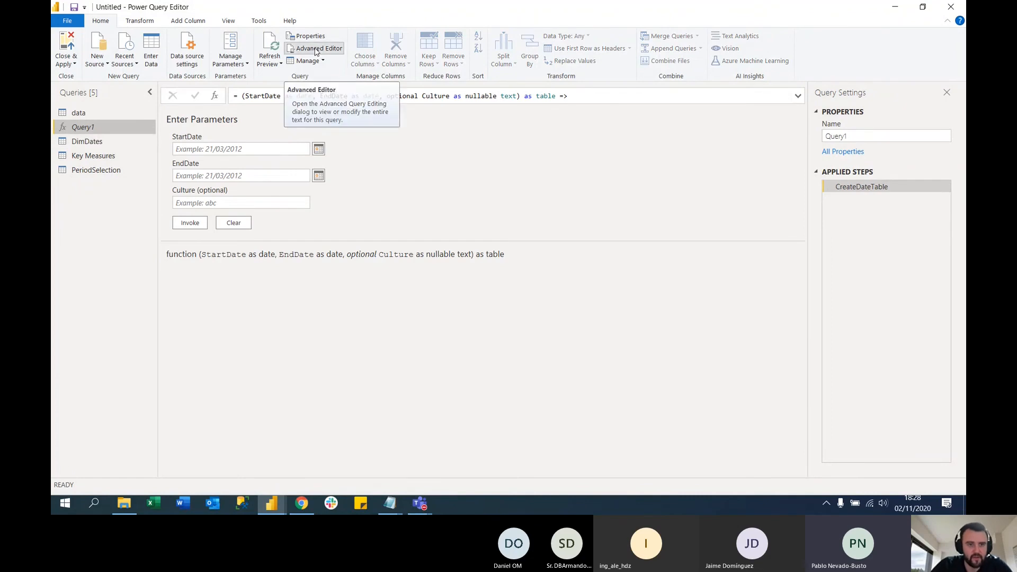
pyautogui.scroll(-12, 358, 275)
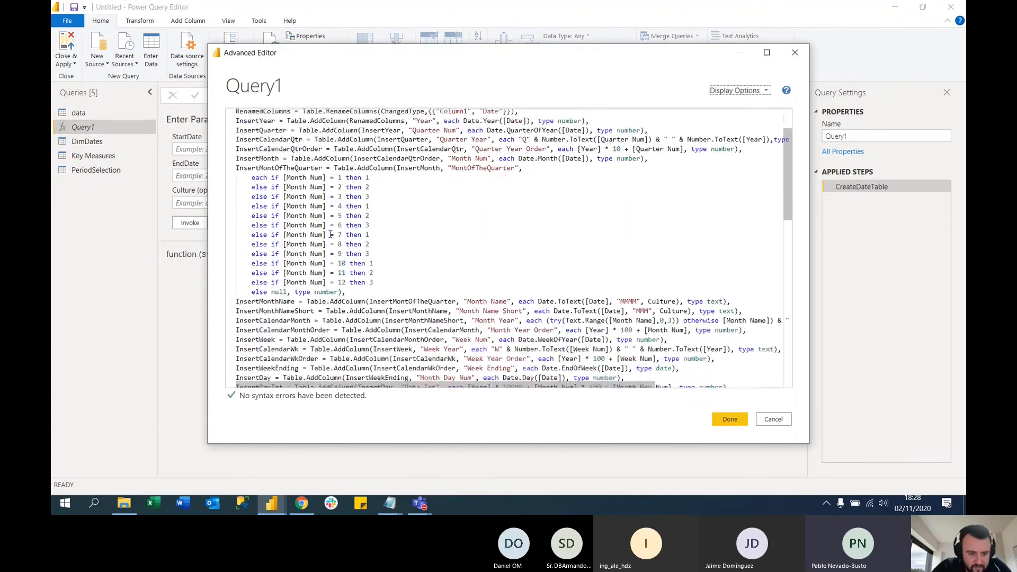
pyautogui.scroll(4, 331, 238)
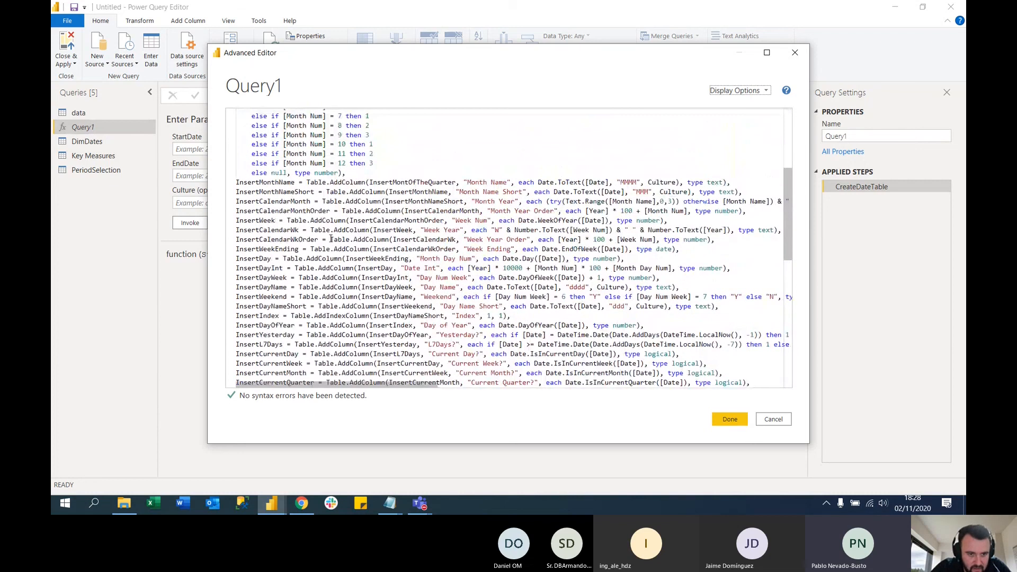
pyautogui.scroll(-2, 320, 250)
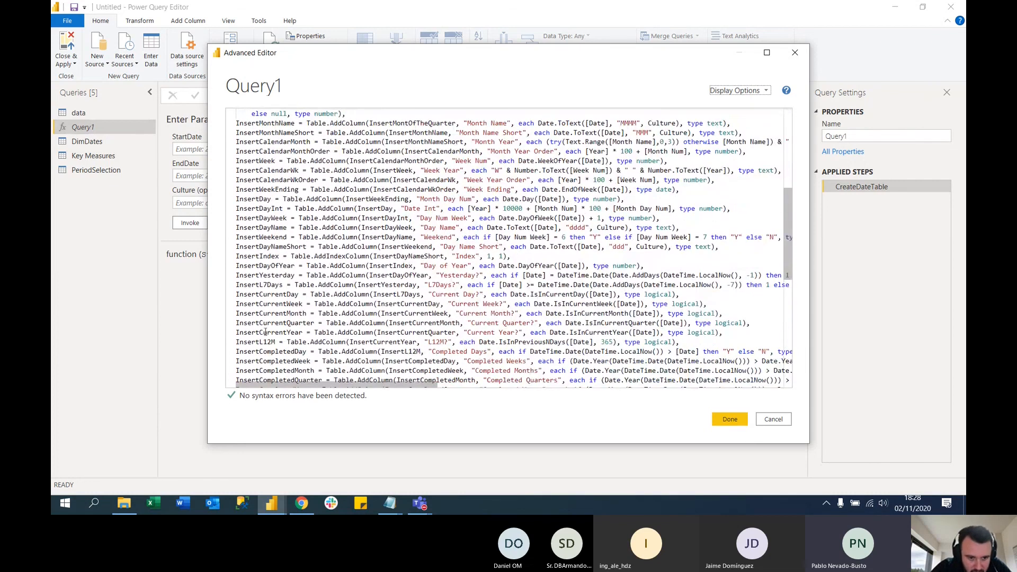
pyautogui.moveTo(238, 284); pyautogui.dragTo(778, 286)
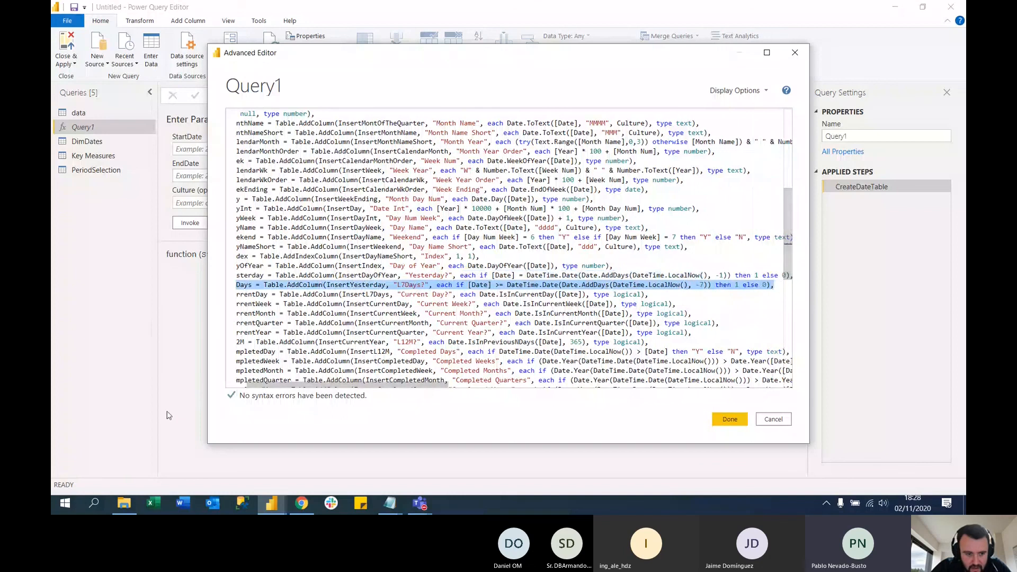
pyautogui.click(207, 444)
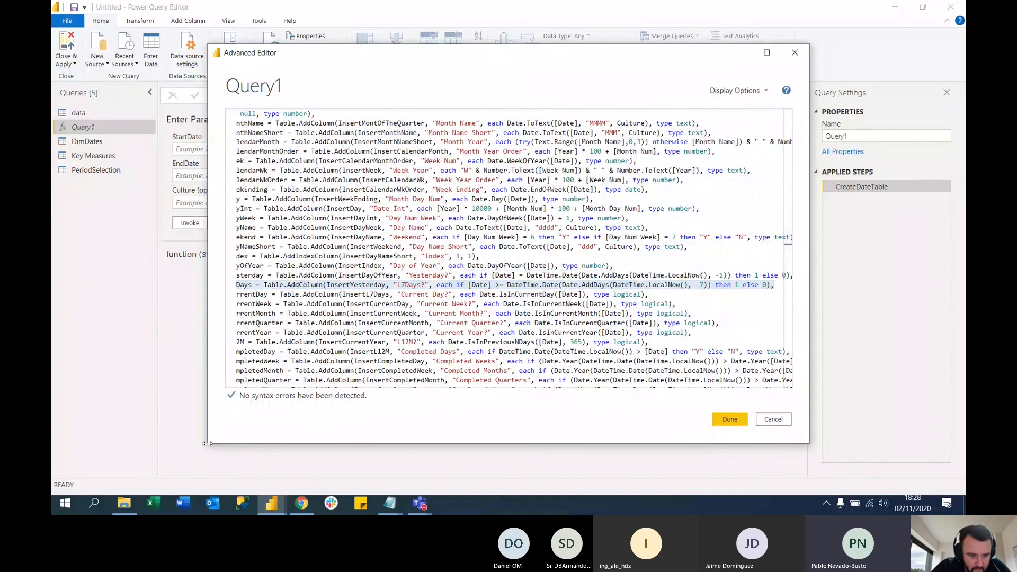
pyautogui.moveTo(207, 444); pyautogui.dragTo(83, 490)
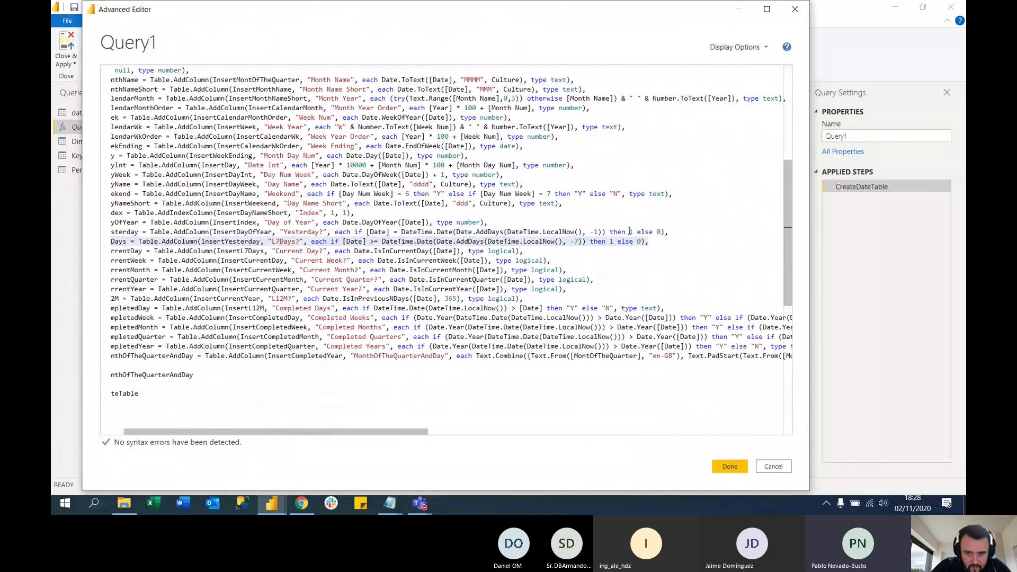
pyautogui.click(658, 248)
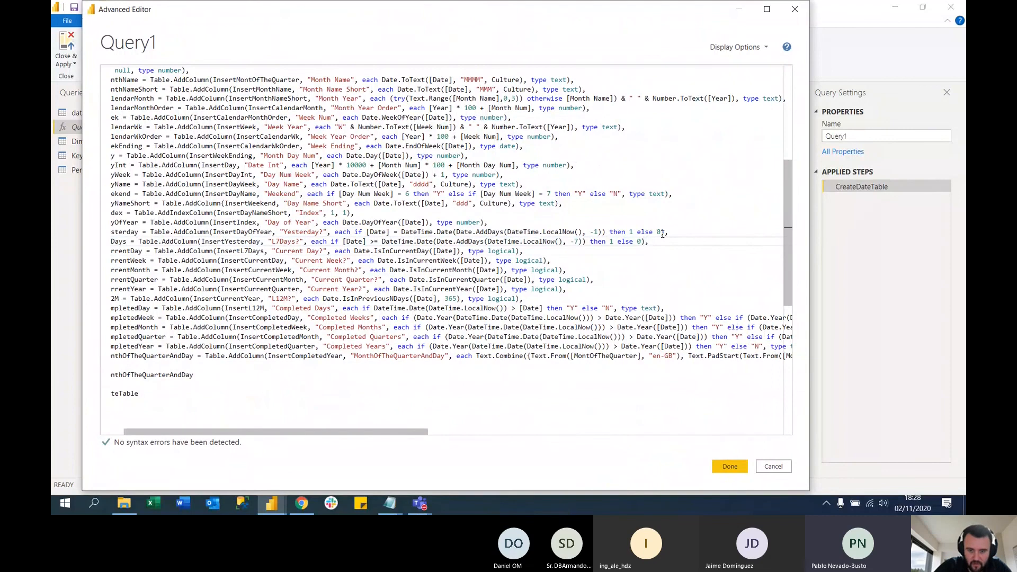
pyautogui.press('Return')
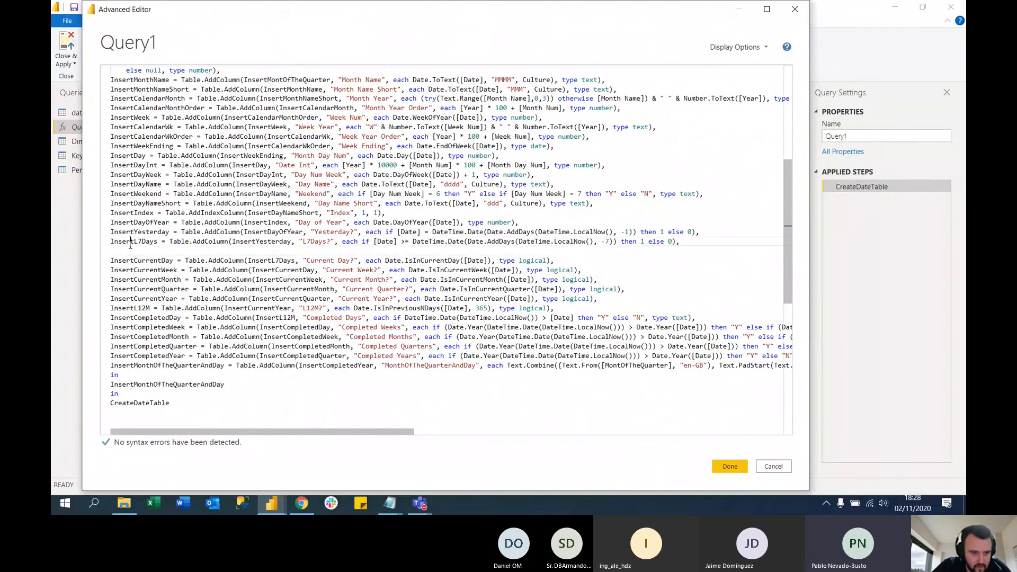
pyautogui.click(130, 241)
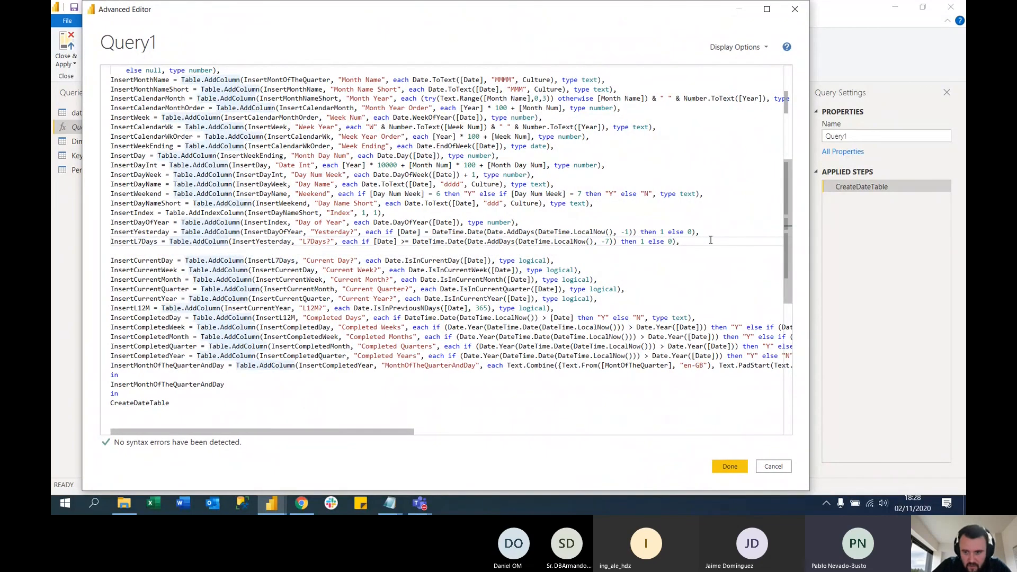
pyautogui.moveTo(687, 242); pyautogui.dragTo(106, 243)
pyautogui.hotkey('ctrl', 'c')
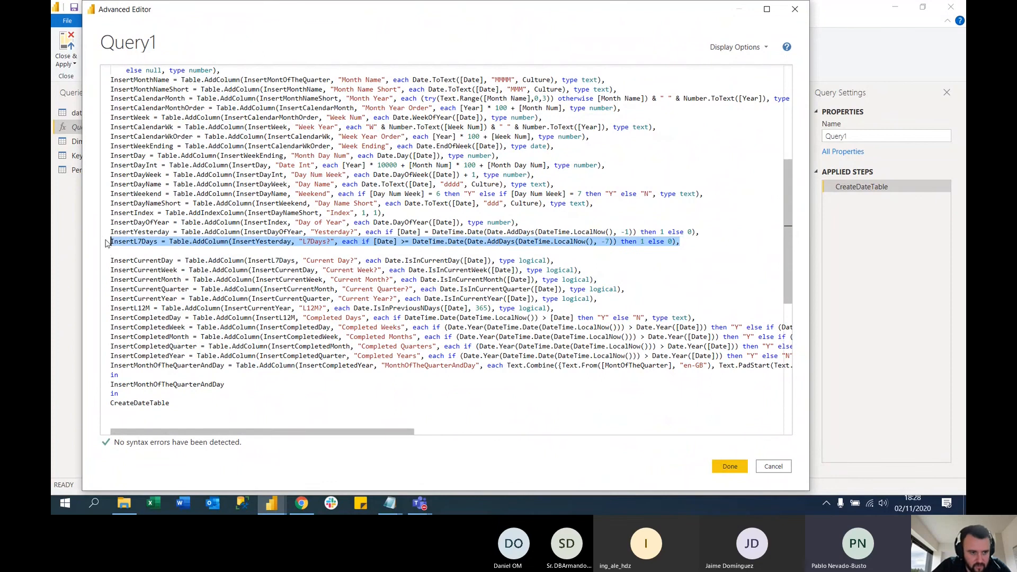
pyautogui.click(113, 253)
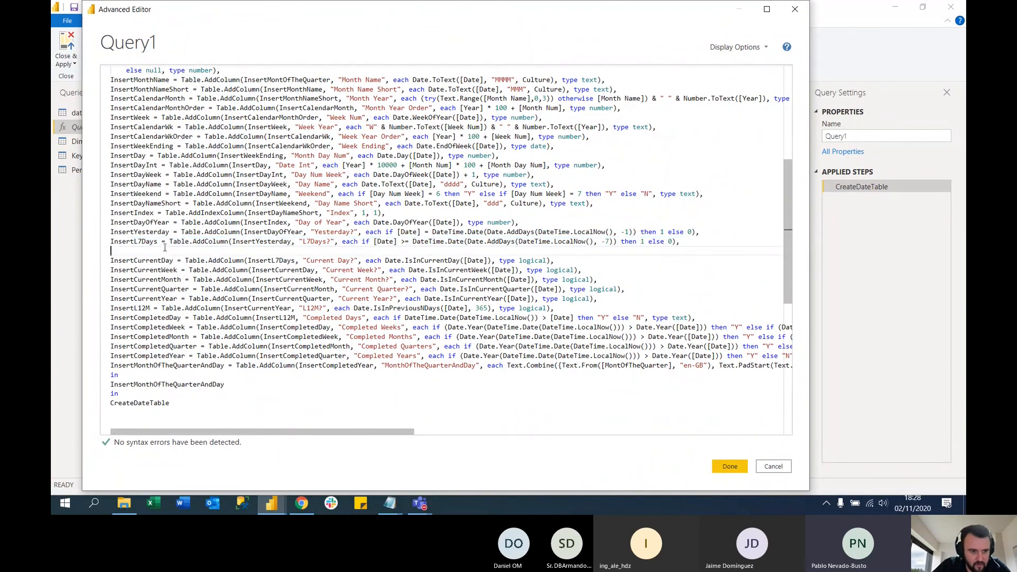
pyautogui.hotkey('ctrl', 'v')
pyautogui.click(141, 251)
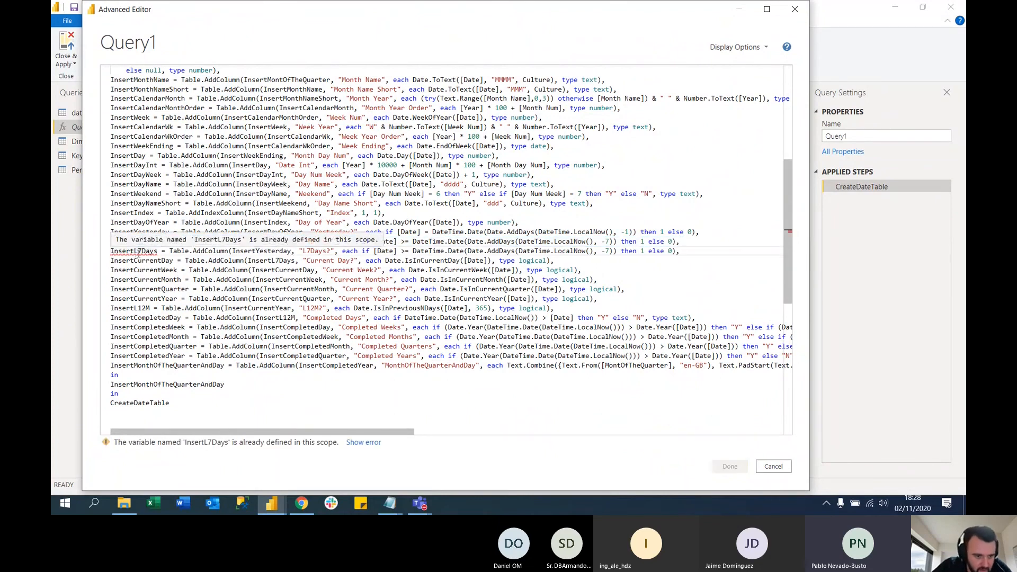
pyautogui.press('BackSpace')
pyautogui.write('30')
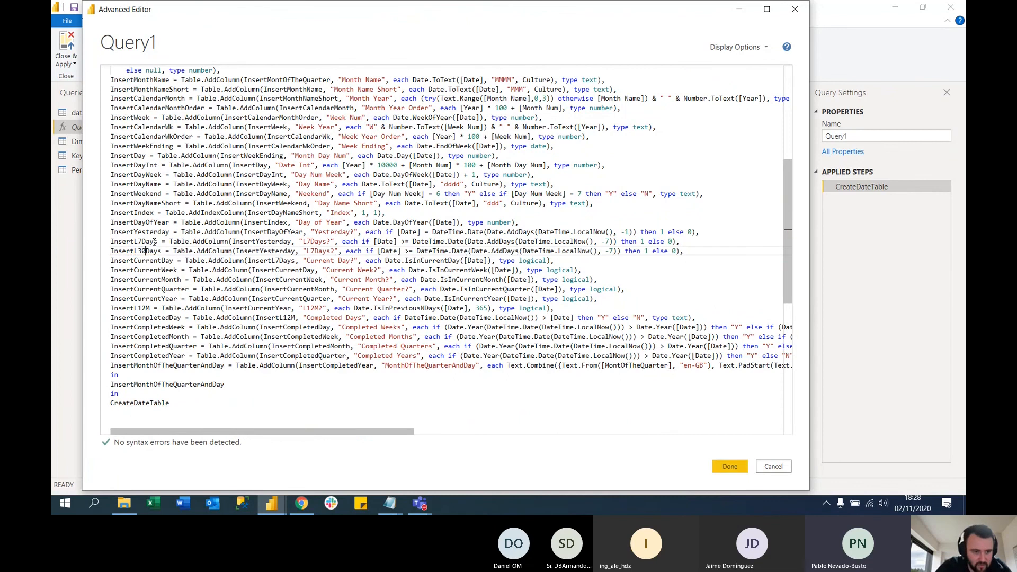
pyautogui.click(259, 241)
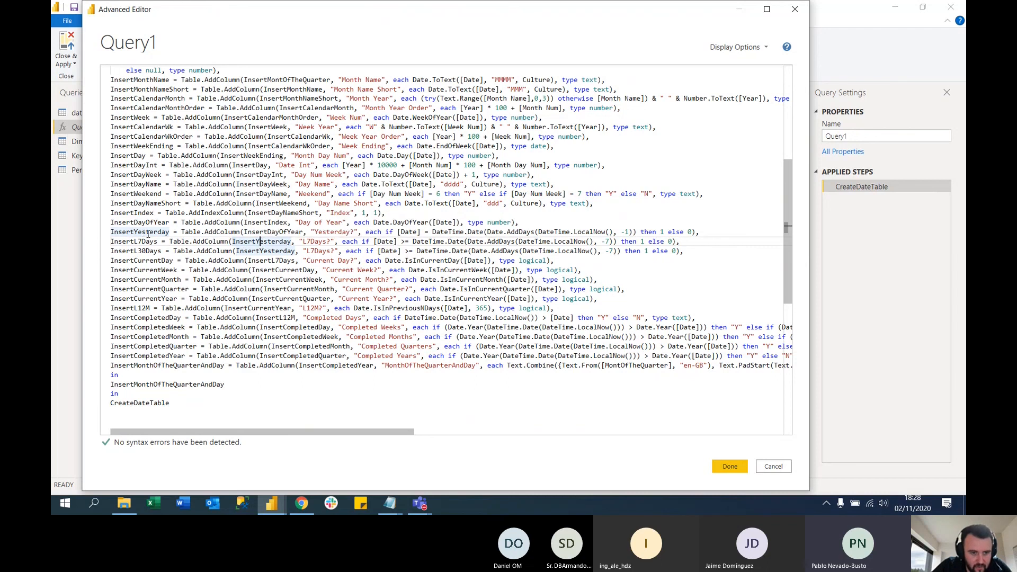
pyautogui.click(276, 235)
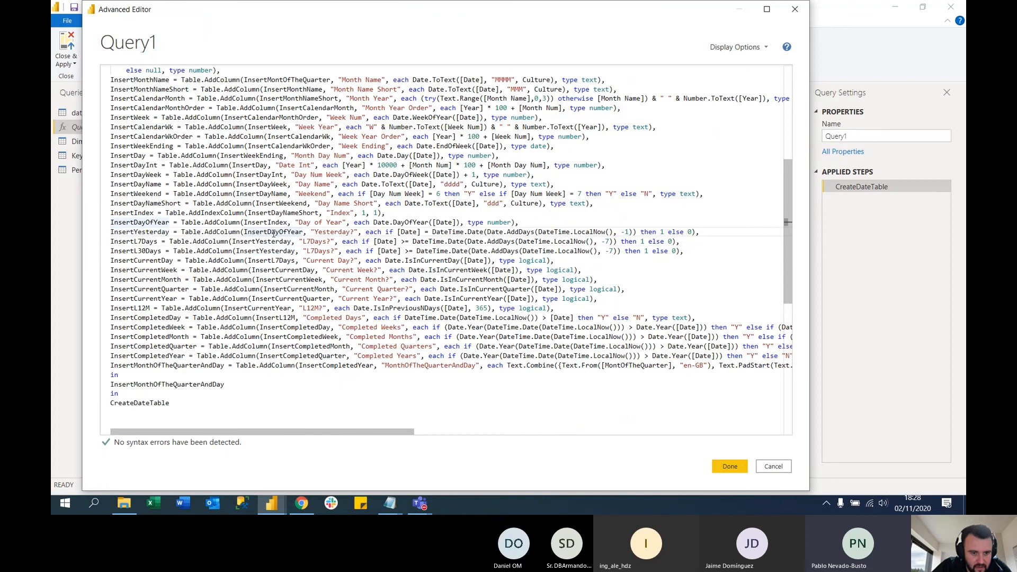
pyautogui.click(265, 251)
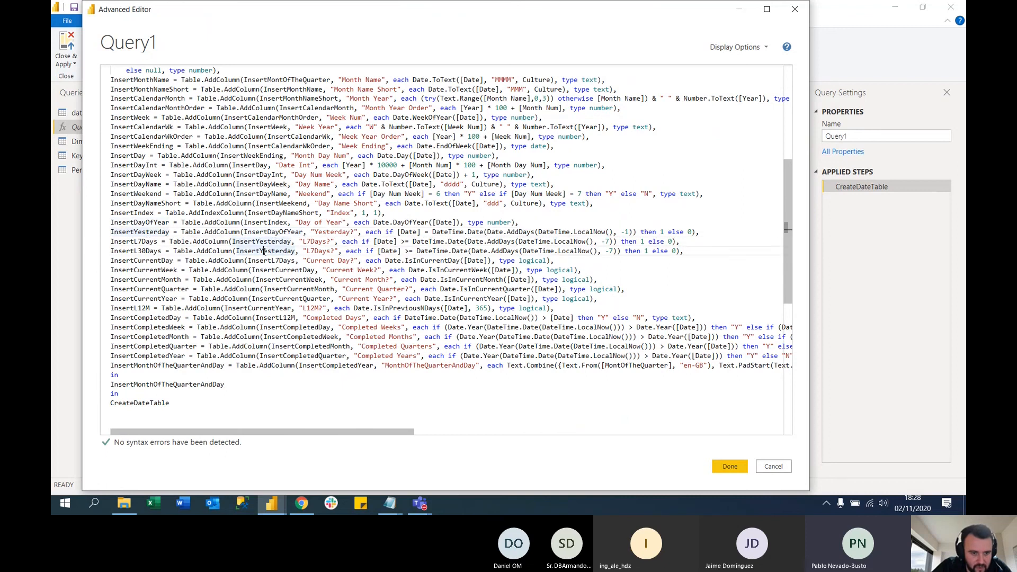
pyautogui.click(152, 242)
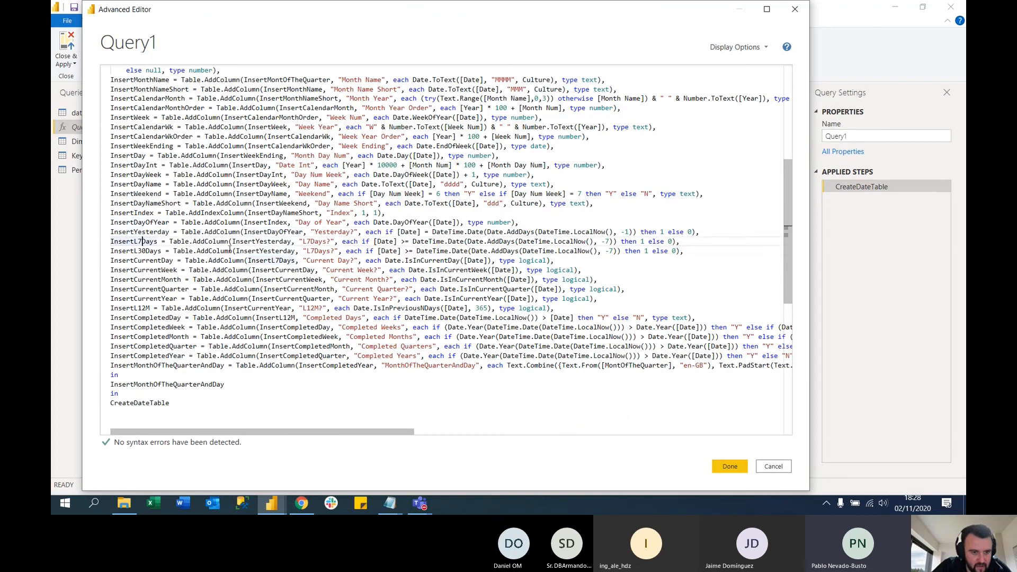
pyautogui.doubleClick(261, 250)
pyautogui.write('InsertL7Days = Table.AddColumn(InsertYesterday, "L7Days?", each if [Date] >= DateTime.Date(Date.AddDays(DateTime.LocalNow(), -7)) then 1 else 0)')
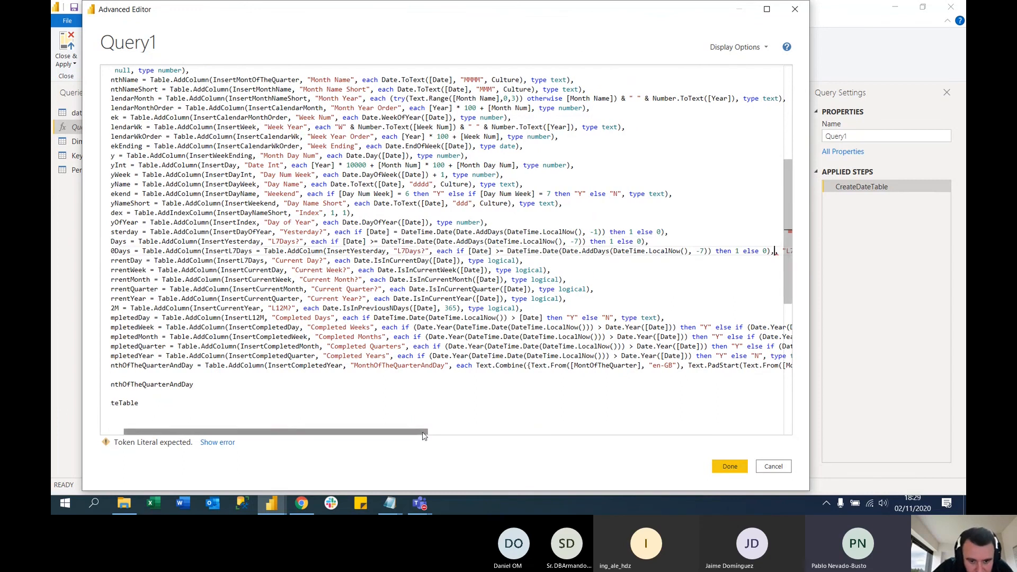
pyautogui.moveTo(387, 432); pyautogui.dragTo(373, 434)
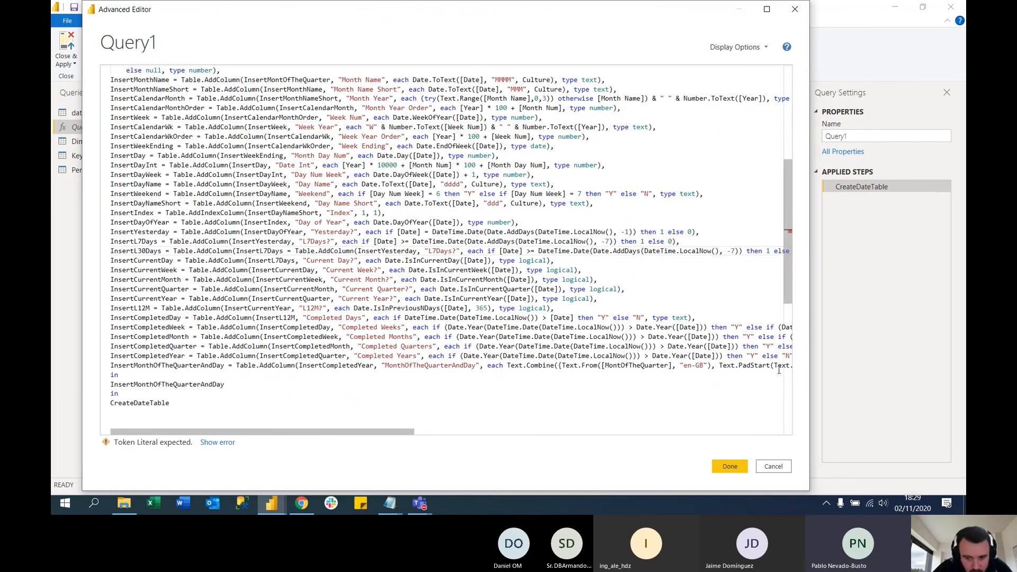
pyautogui.click(773, 466)
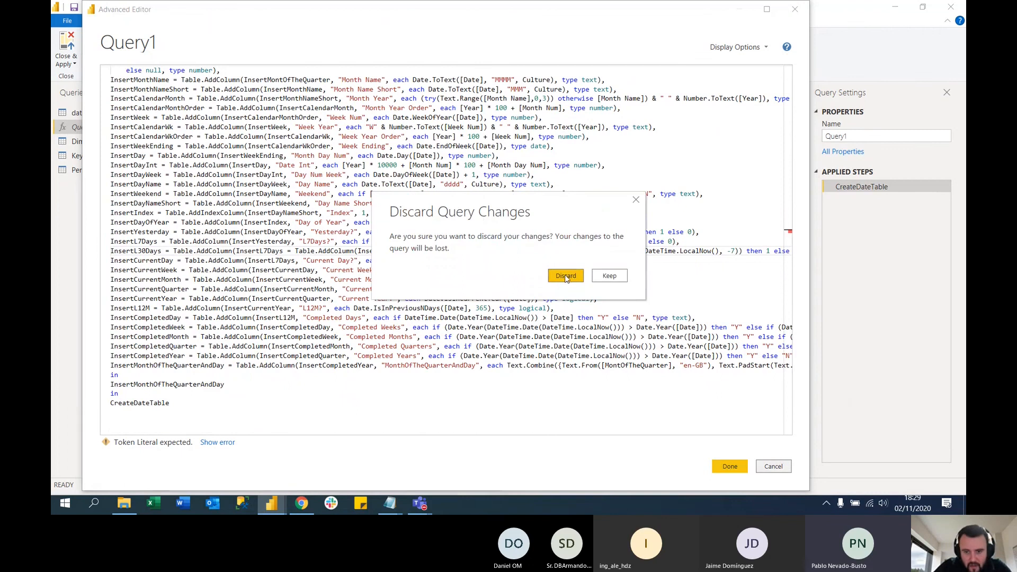
pyautogui.click(566, 277)
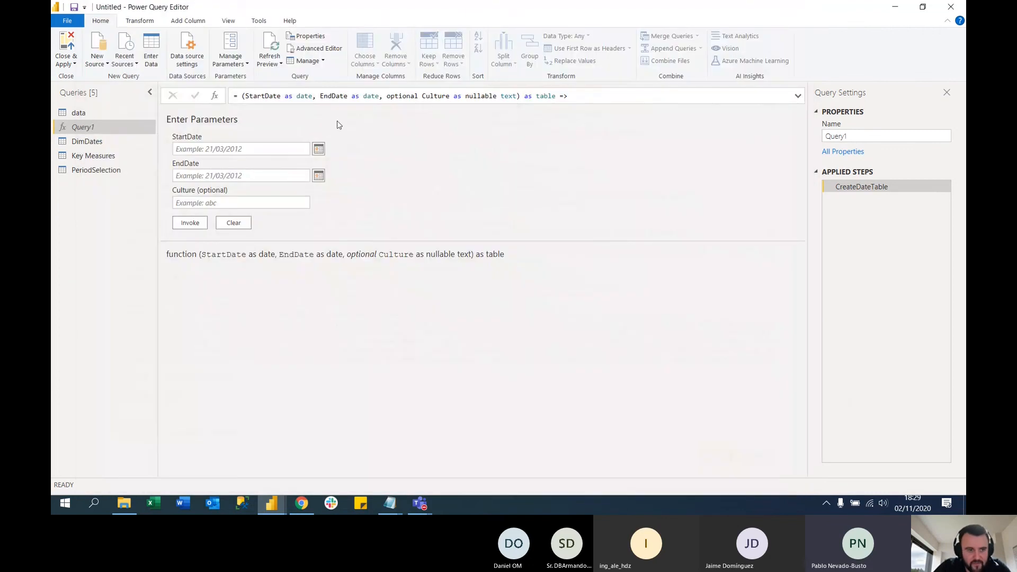
# Open the Query1 function's code in the Advanced Editor and duplicate the InsertL7Days line directly below the original
pyautogui.click(317, 48)
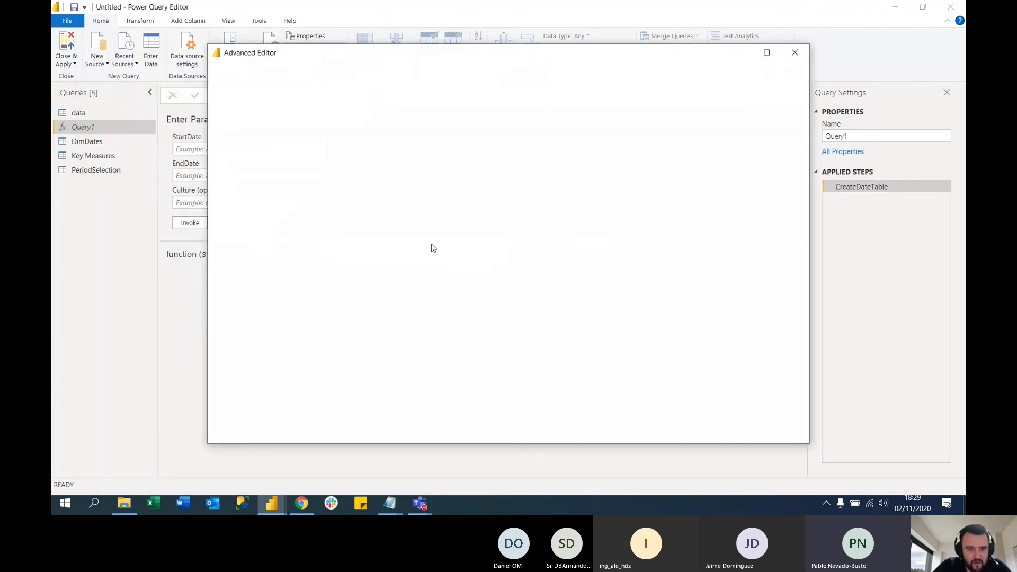
pyautogui.scroll(-5, 432, 248)
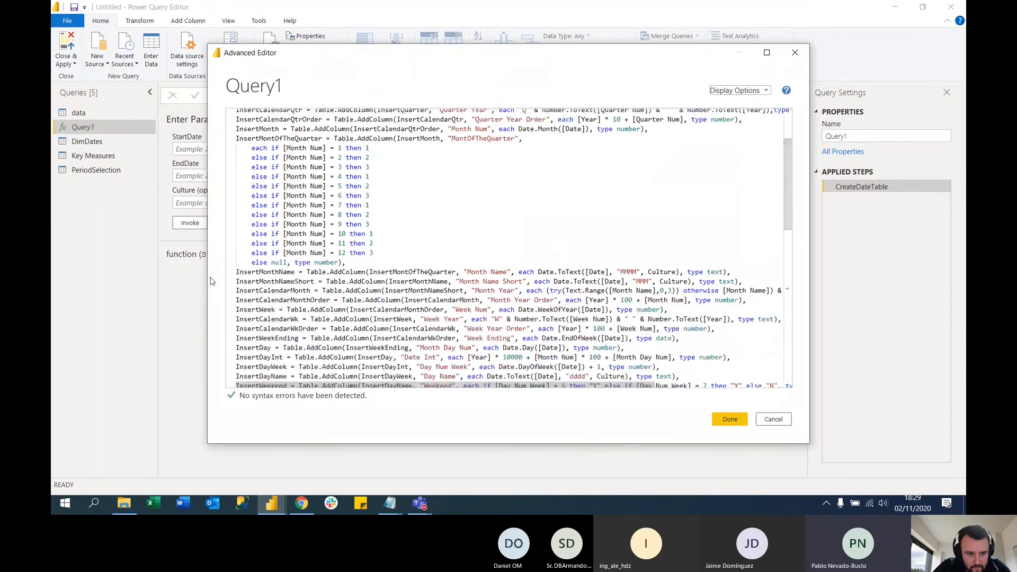
pyautogui.moveTo(210, 280); pyautogui.dragTo(72, 281)
pyautogui.scroll(-2, 360, 269)
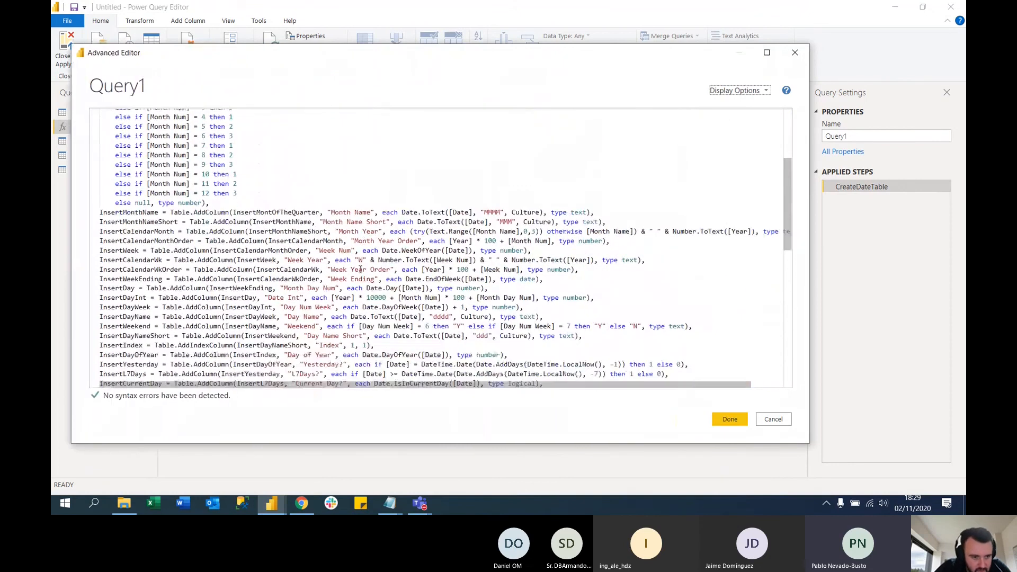
pyautogui.scroll(-6, 360, 269)
pyautogui.scroll(1, 180, 255)
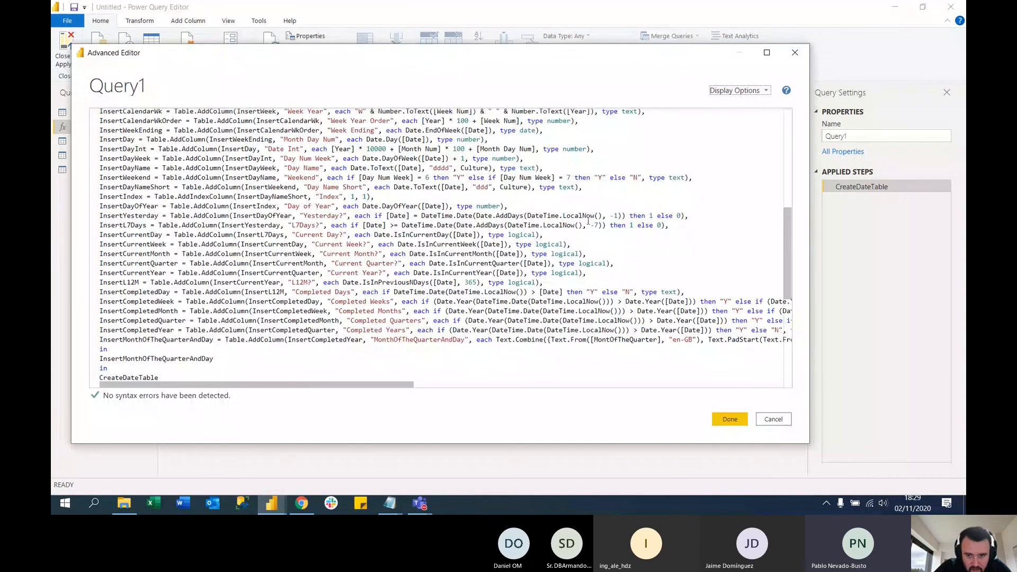
pyautogui.moveTo(679, 226); pyautogui.dragTo(90, 231)
pyautogui.hotkey('ctrl', 'c')
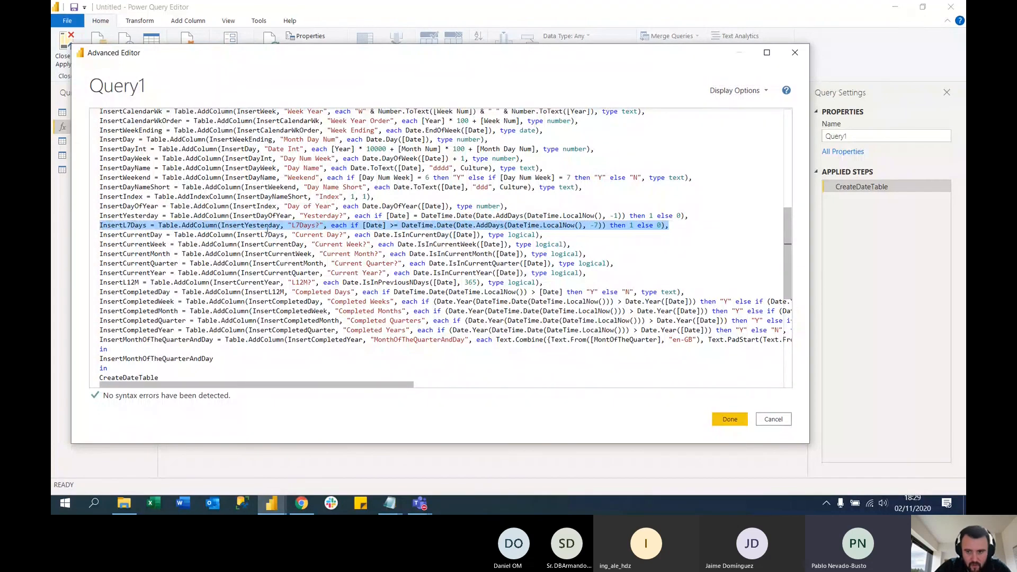
pyautogui.click(688, 227)
pyautogui.press('Return')
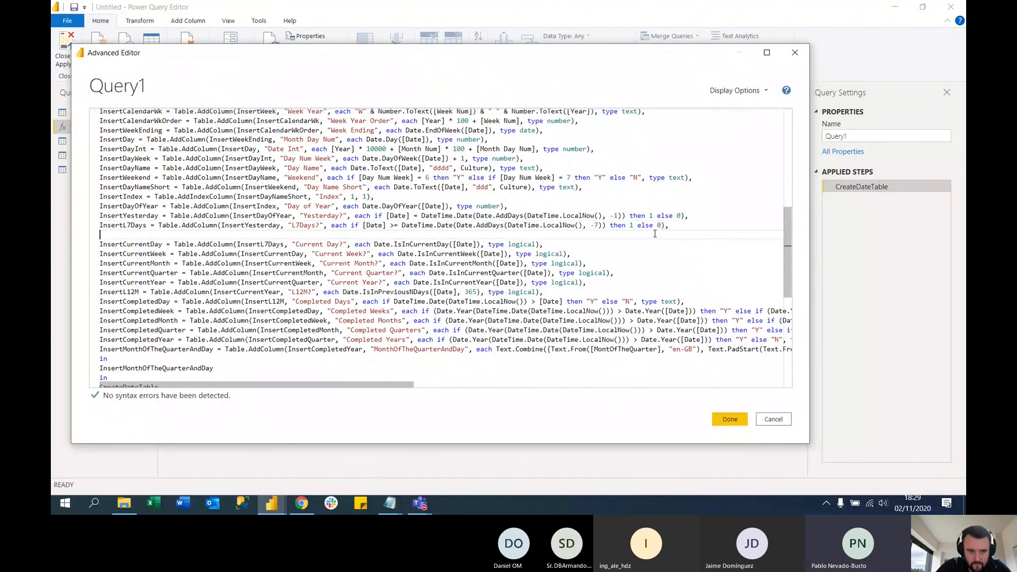
pyautogui.hotkey('ctrl', 'v')
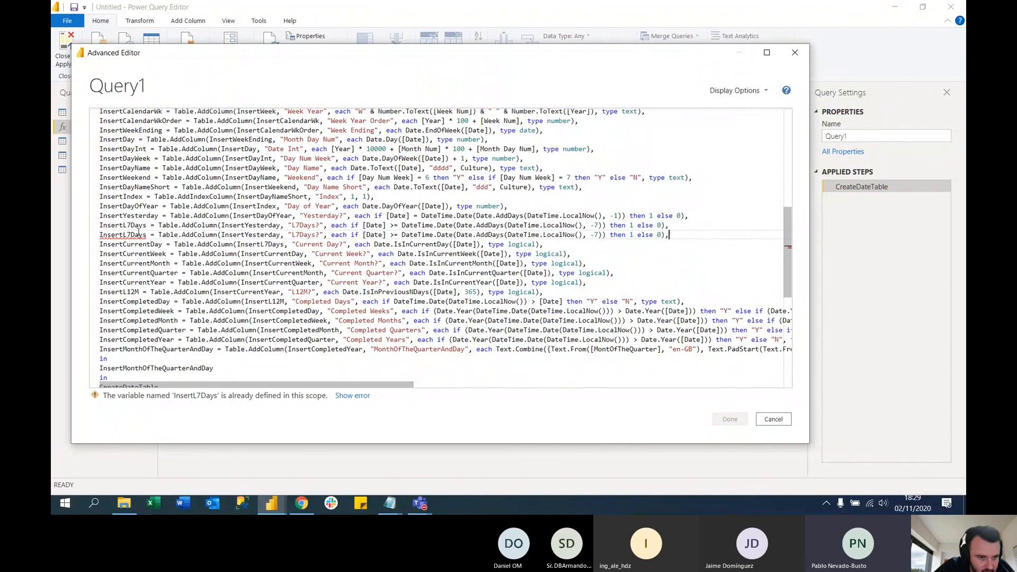
# In the duplicated line, rename the step InsertL30Days, reference InsertL7Days as its source table, and name the column "L30Days?"
pyautogui.moveTo(129, 234); pyautogui.dragTo(132, 231)
pyautogui.write('30')
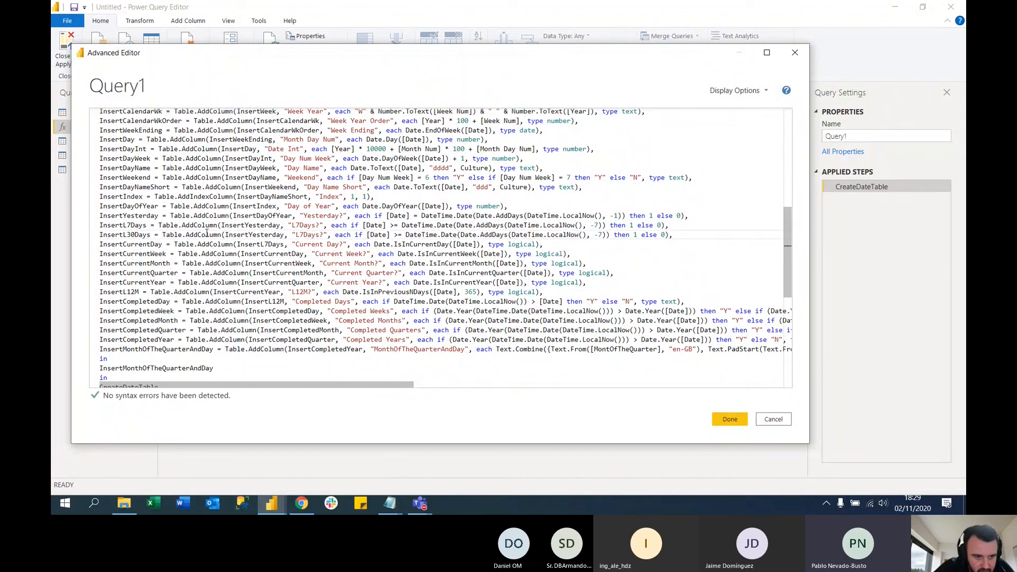
pyautogui.doubleClick(124, 225)
pyautogui.doubleClick(259, 235)
pyautogui.write('InsertL7Days')
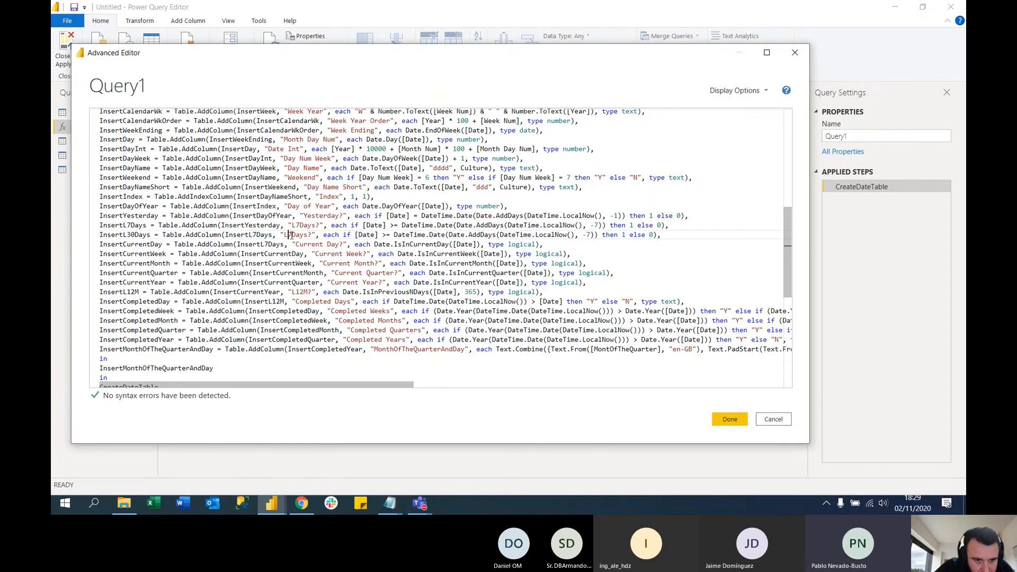
pyautogui.press('Delete')
pyautogui.write('30')
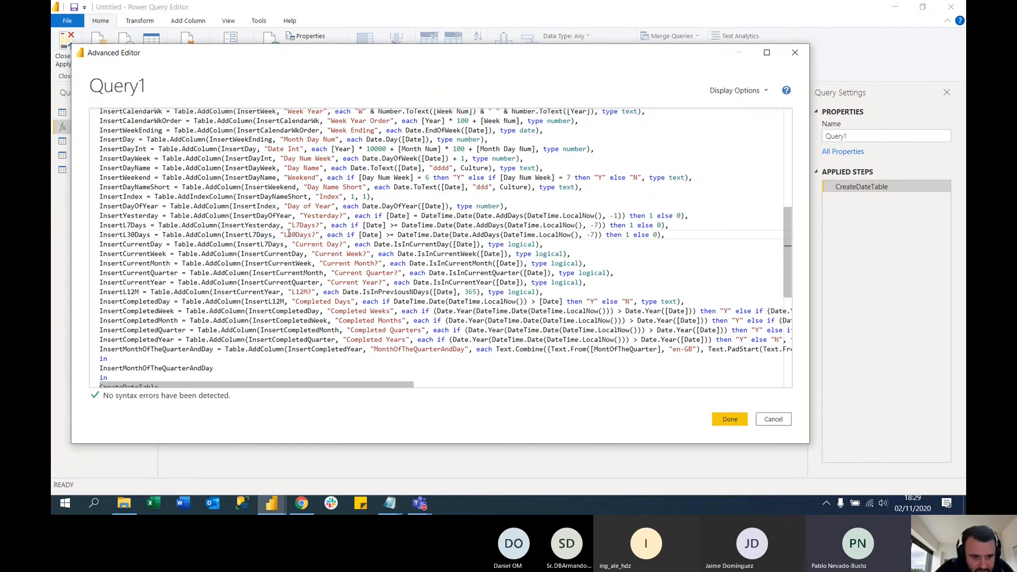
# Make the InsertCurrentDay line reference InsertL30Days as its source table instead of InsertL7Days
pyautogui.doubleClick(135, 234)
pyautogui.hotkey('ctrl', 'c')
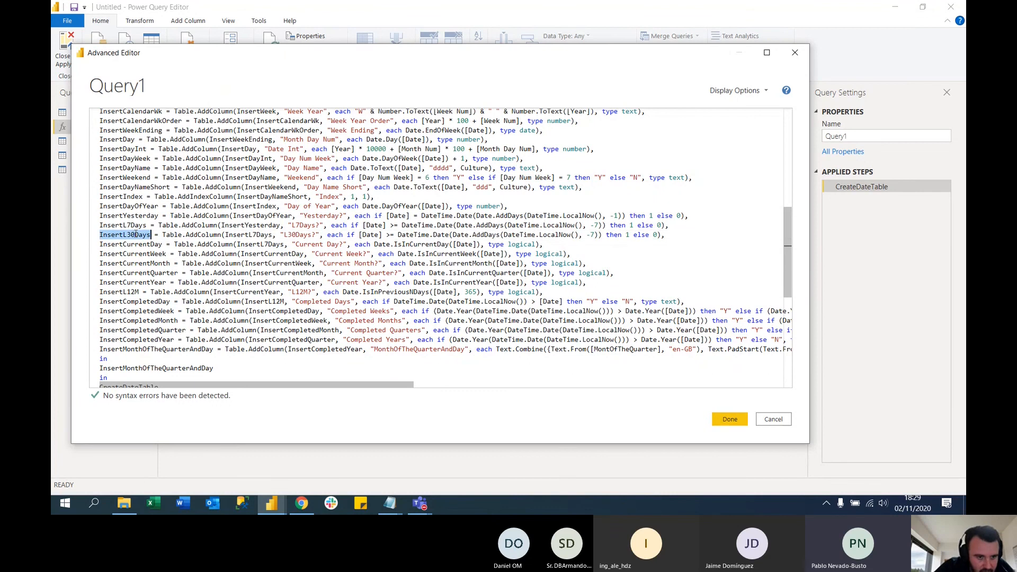
pyautogui.doubleClick(267, 244)
pyautogui.hotkey('ctrl', 'v')
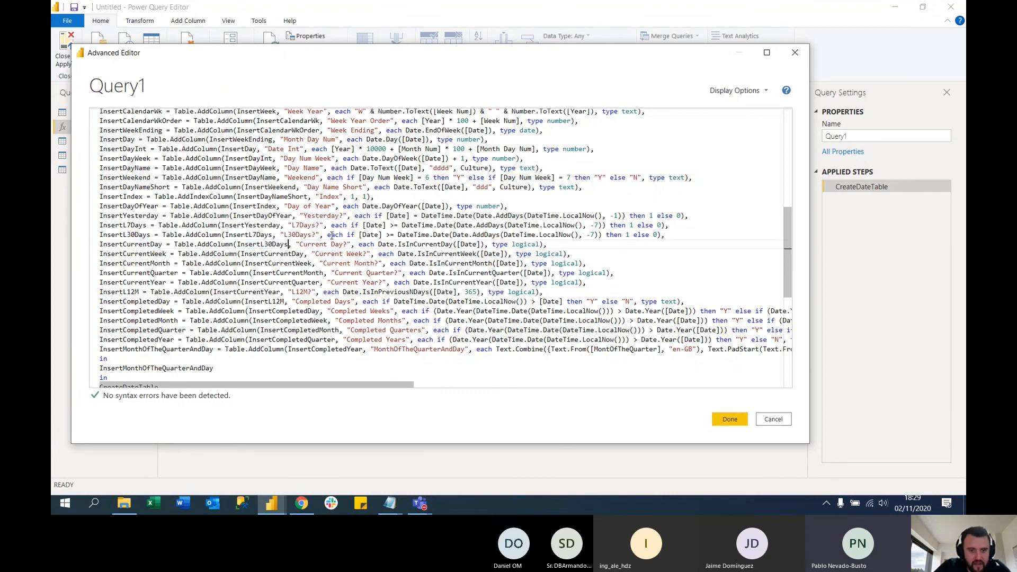
# Set the AddDays offset in the InsertL30Days line to -30 and save the Query1 function's code
pyautogui.moveTo(328, 236); pyautogui.dragTo(677, 237)
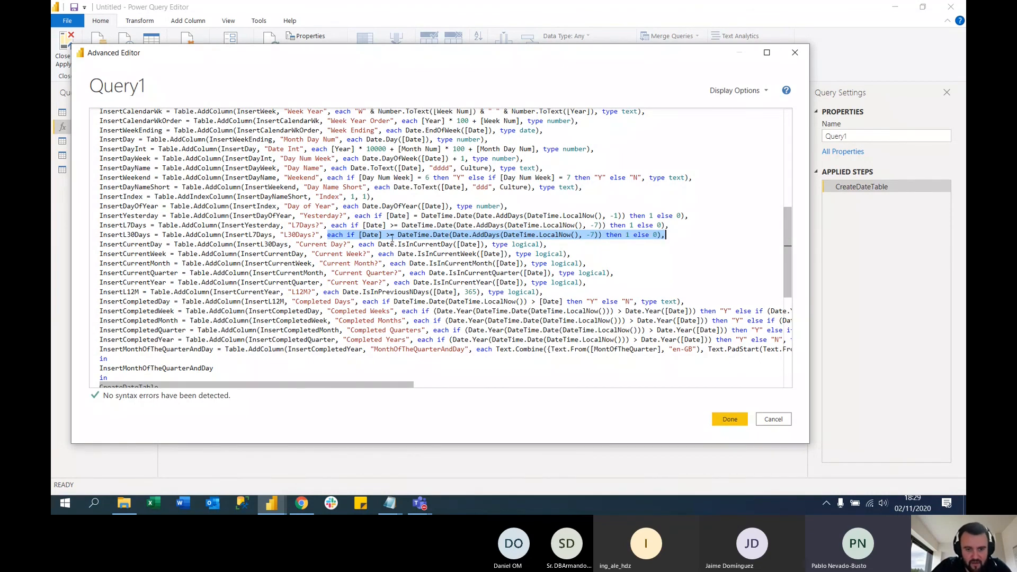
pyautogui.click(591, 235)
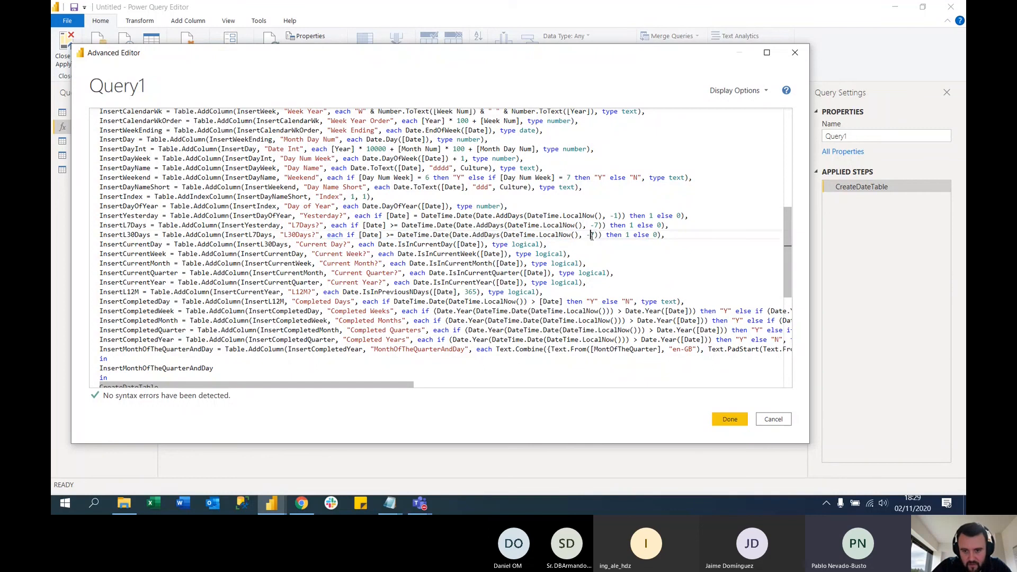
pyautogui.doubleClick(593, 235)
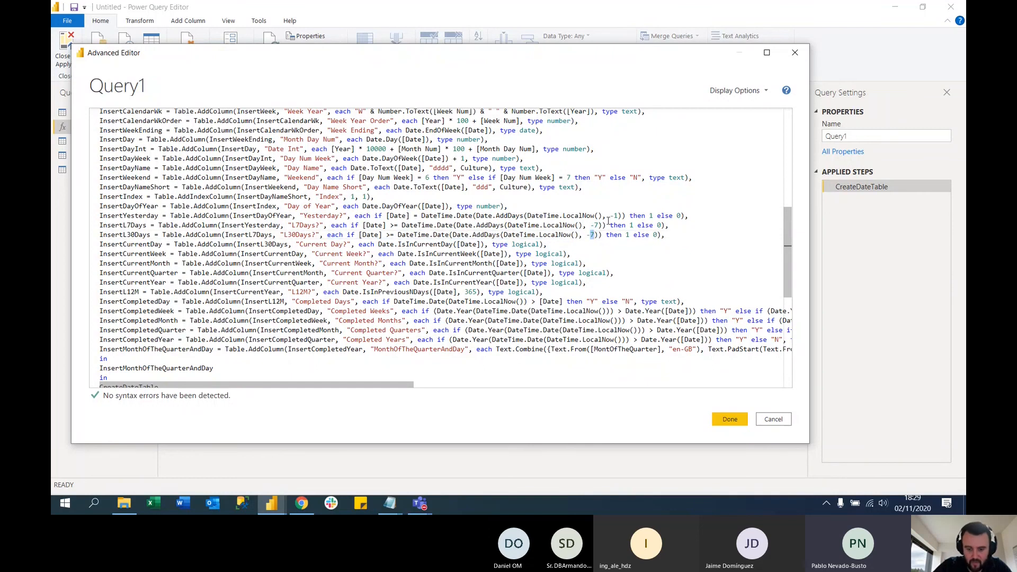
pyautogui.write('30')
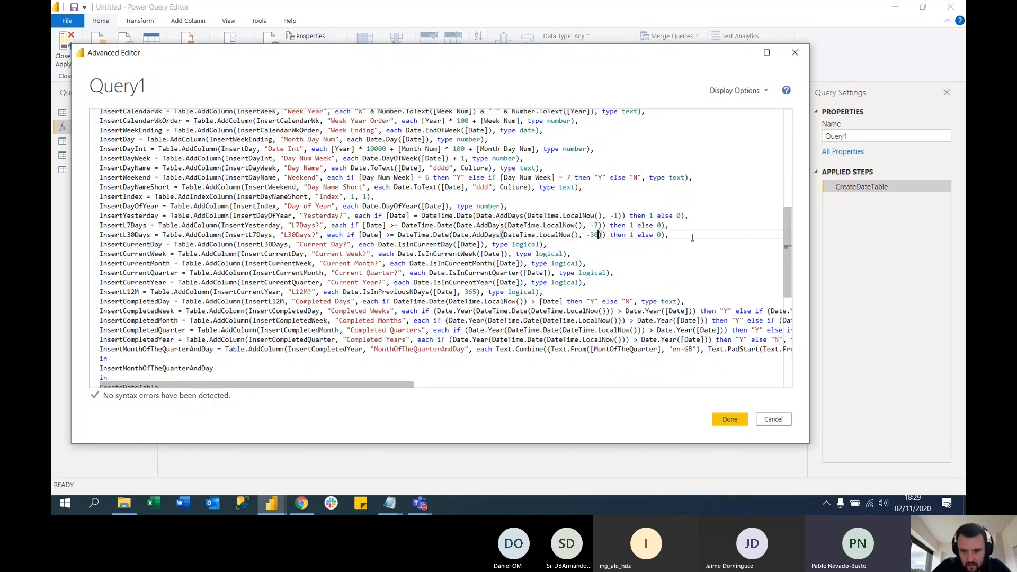
pyautogui.click(730, 420)
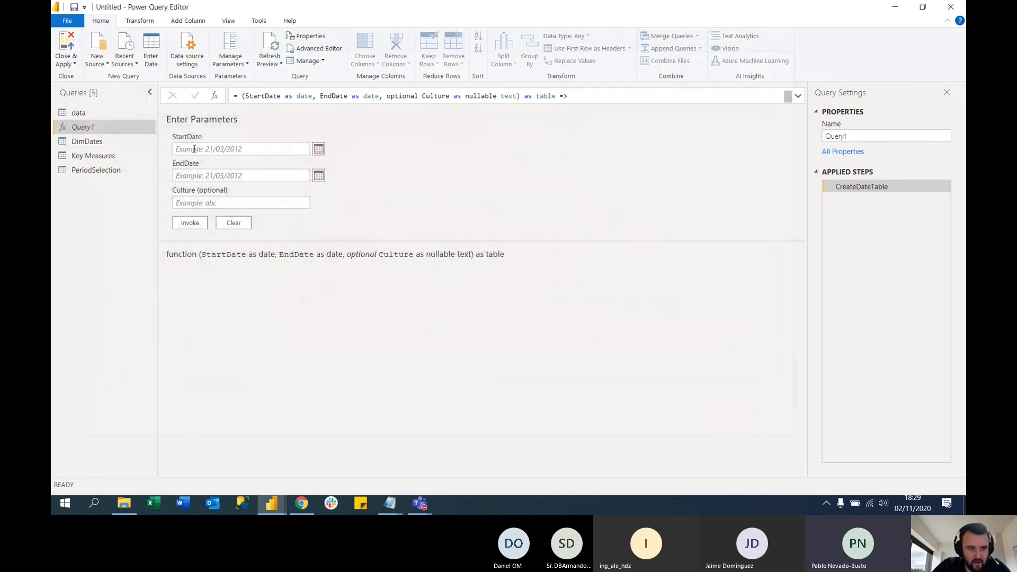
# Filter the DimDates table to the rows where L30Days? equals 1
pyautogui.click(85, 141)
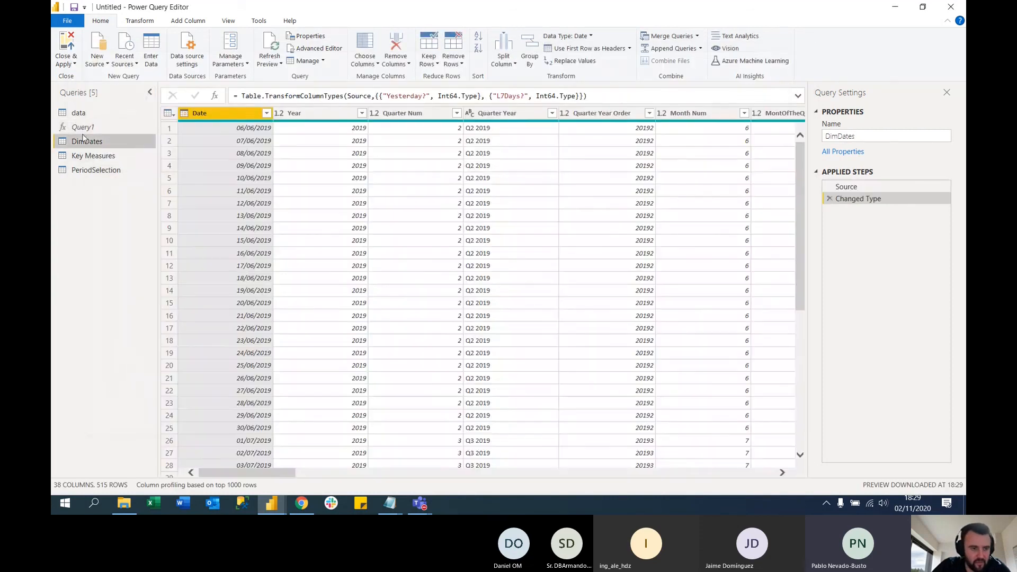
pyautogui.moveTo(261, 472); pyautogui.dragTo(605, 470)
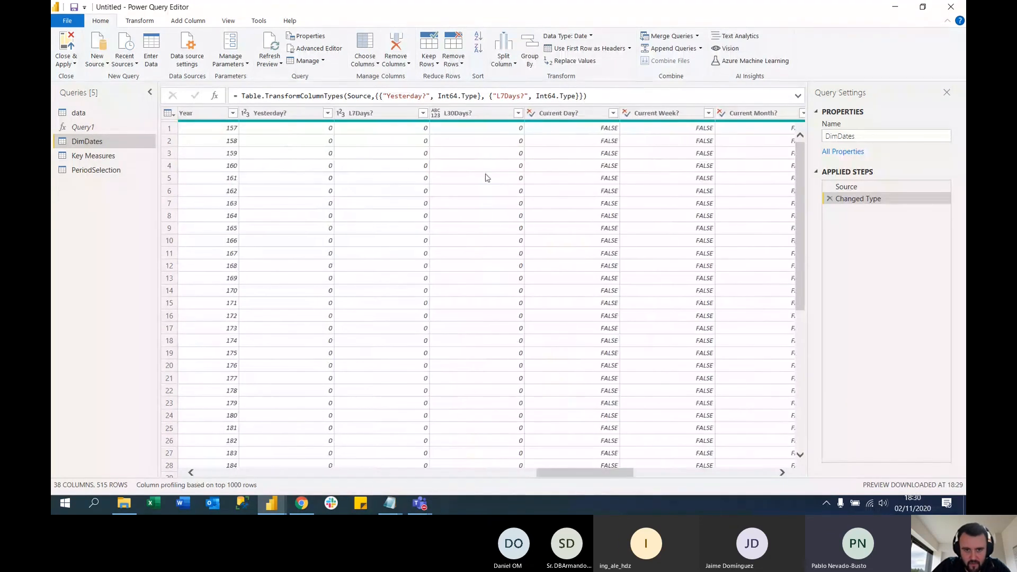
pyautogui.click(517, 113)
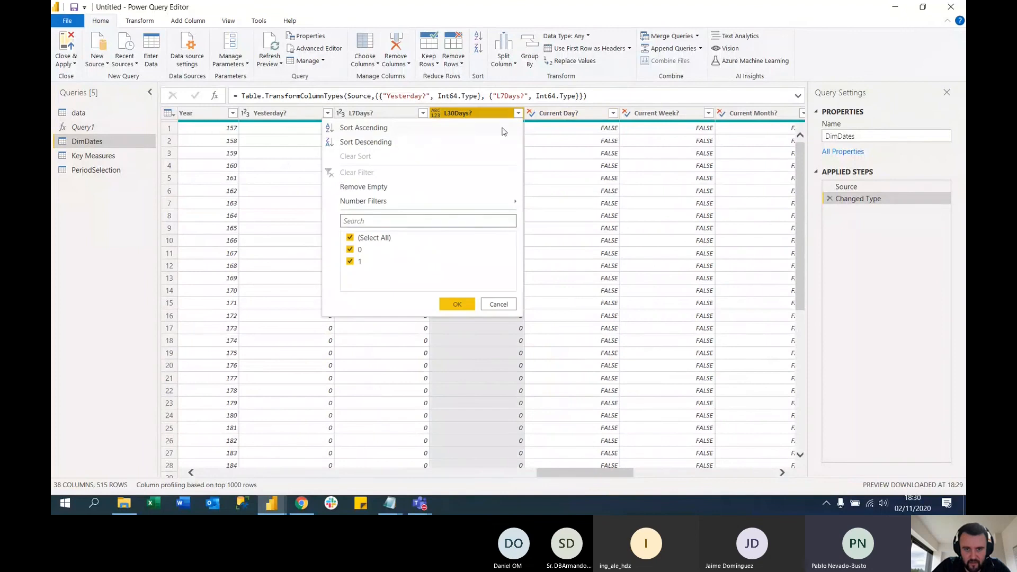
pyautogui.click(350, 237)
pyautogui.click(351, 262)
pyautogui.click(454, 301)
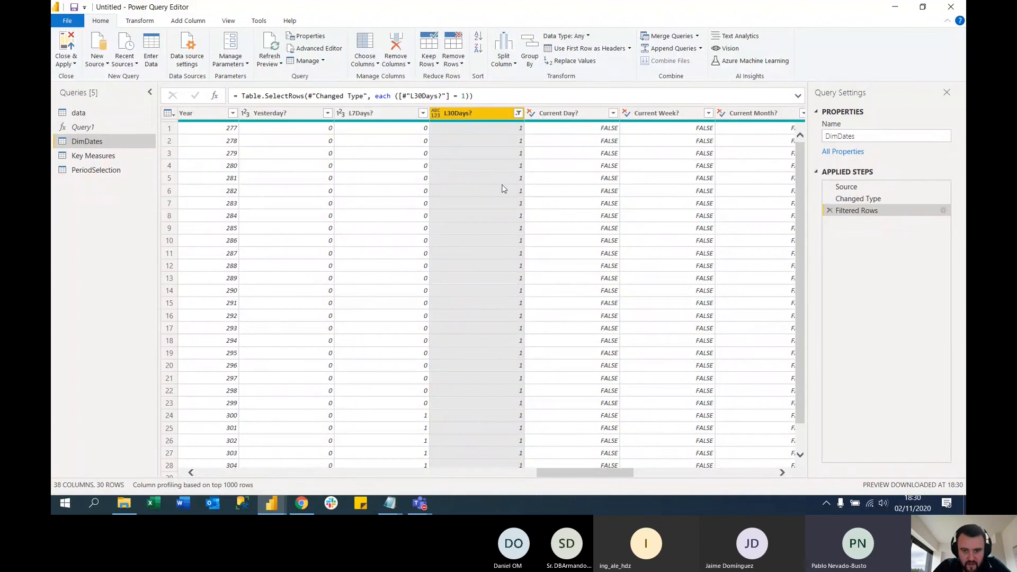
# Remove the Filtered Rows step from DimDates so the L30Days? column is unfiltered
pyautogui.click(518, 113)
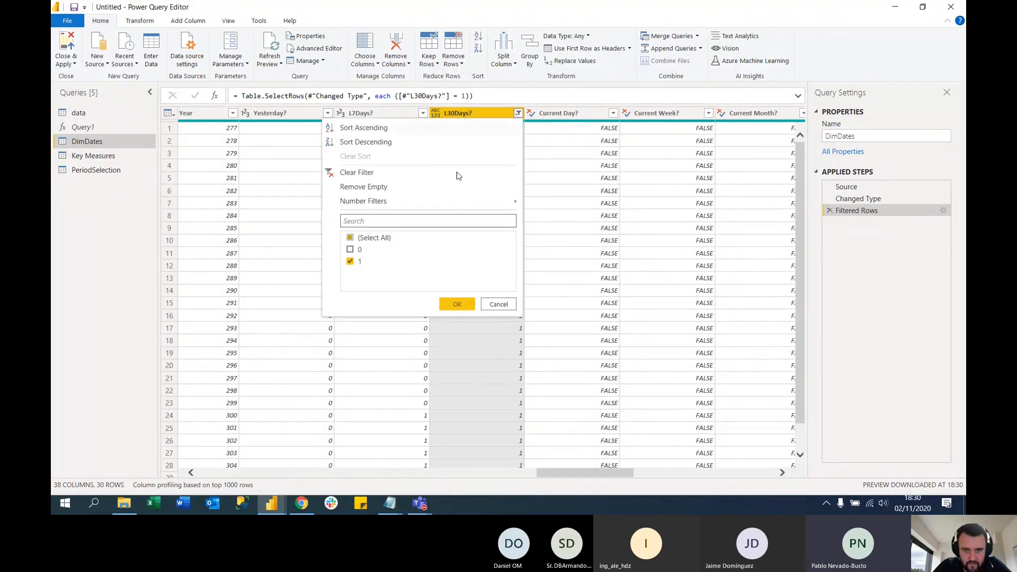
pyautogui.click(368, 241)
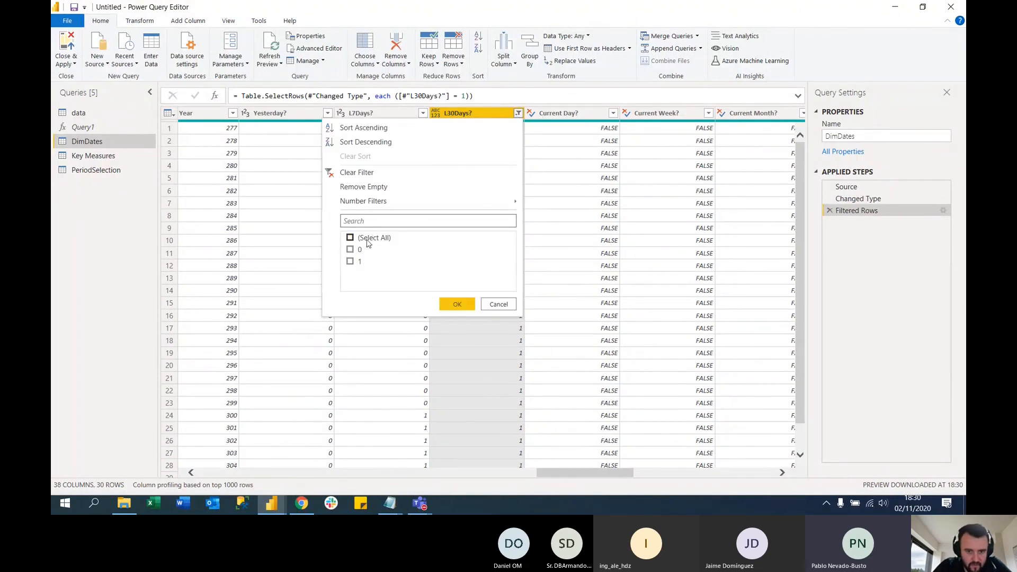
pyautogui.click(498, 303)
pyautogui.click(829, 211)
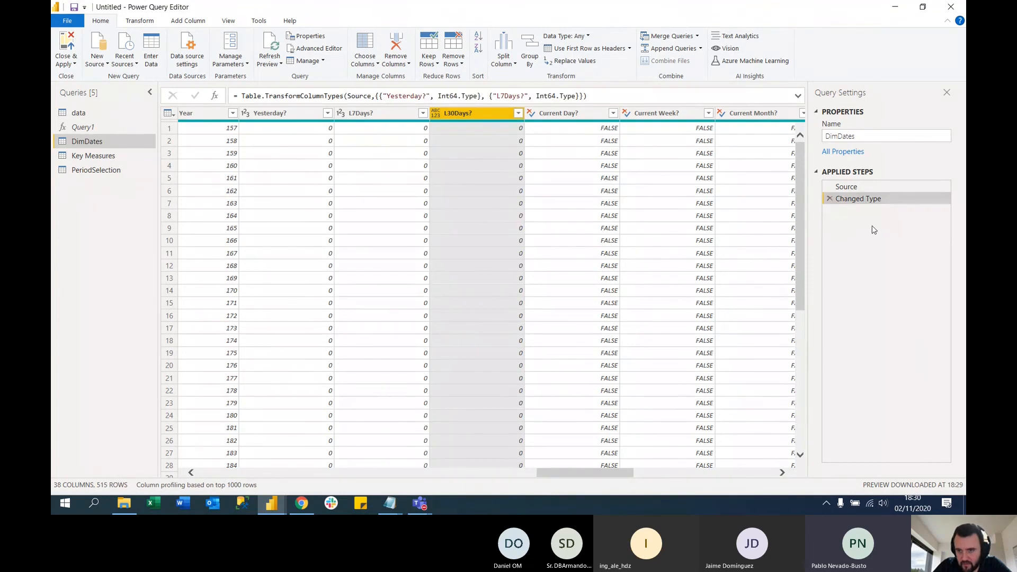
# Apply the query changes, reopen the Power Query Editor and open the PeriodSelection table's source data for editing
pyautogui.click(67, 42)
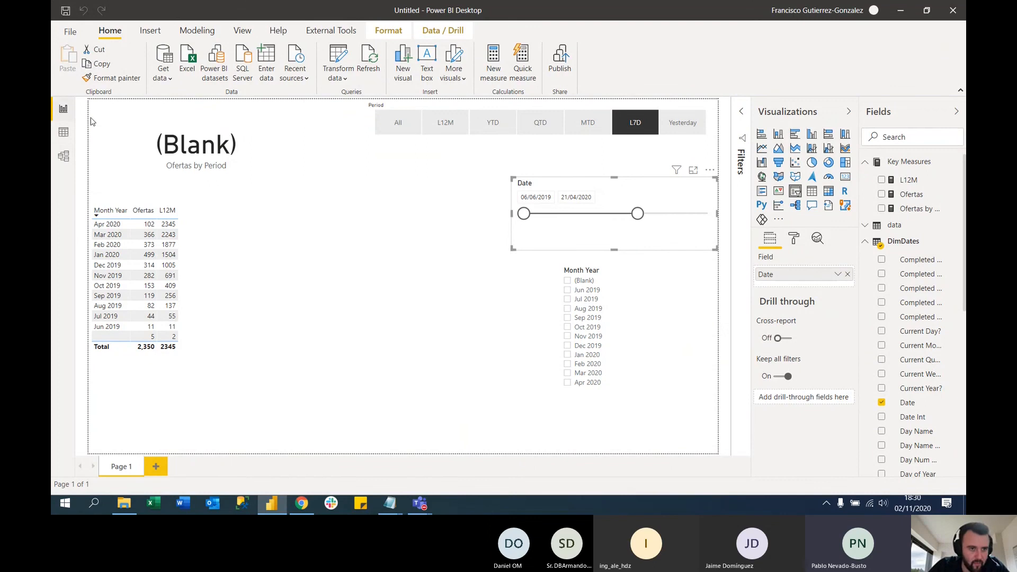
pyautogui.click(341, 59)
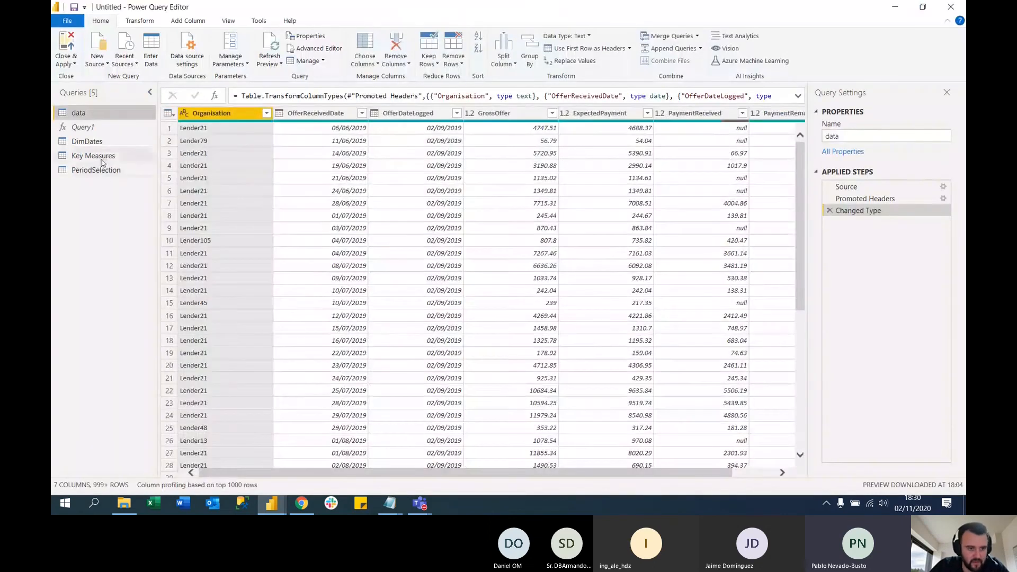
pyautogui.click(98, 171)
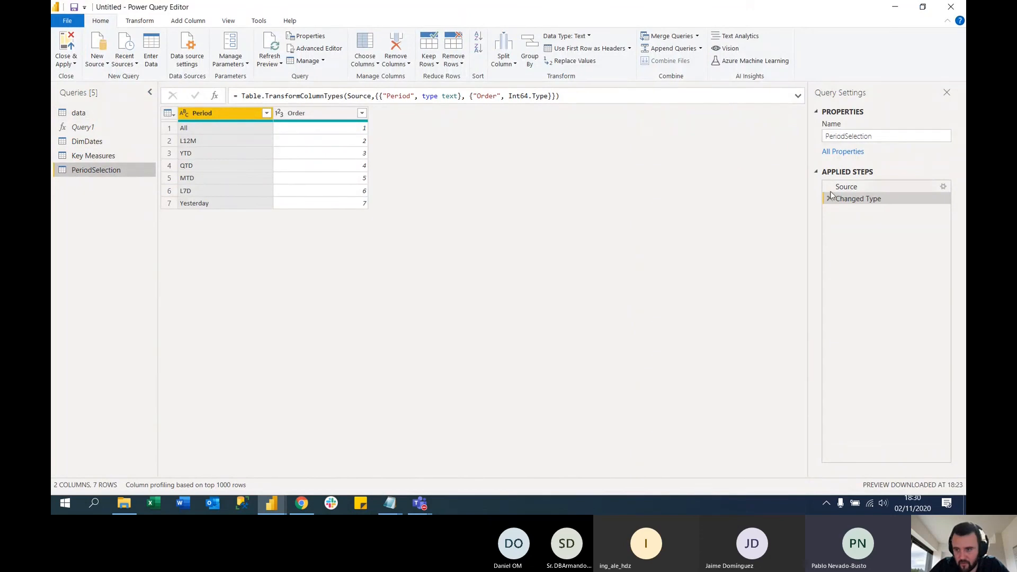
pyautogui.click(943, 187)
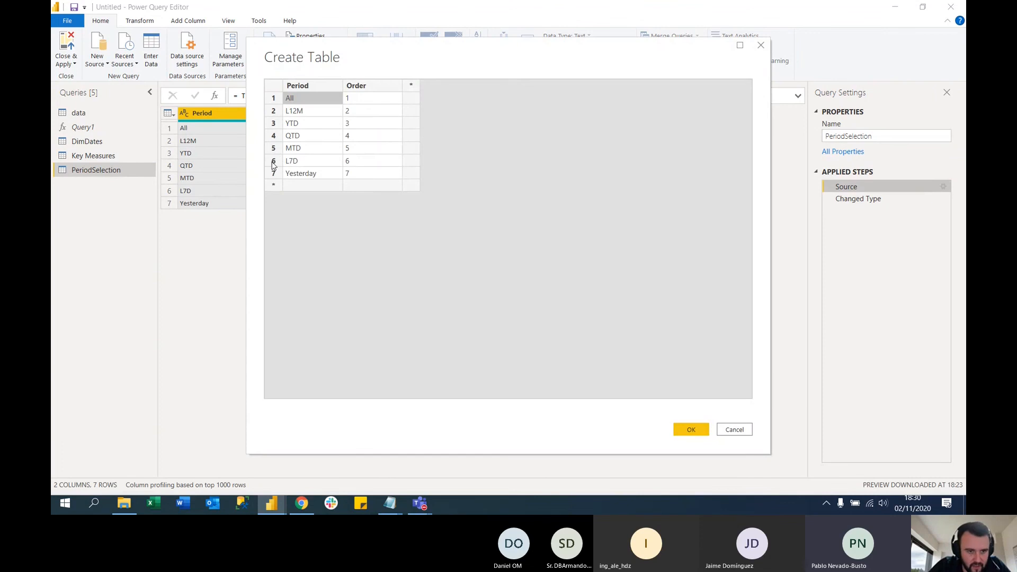
# Insert a row above L7D in the PeriodSelection table with Period L30D and Order 6
pyautogui.click(274, 160)
pyautogui.rightClick(274, 161)
pyautogui.click(299, 210)
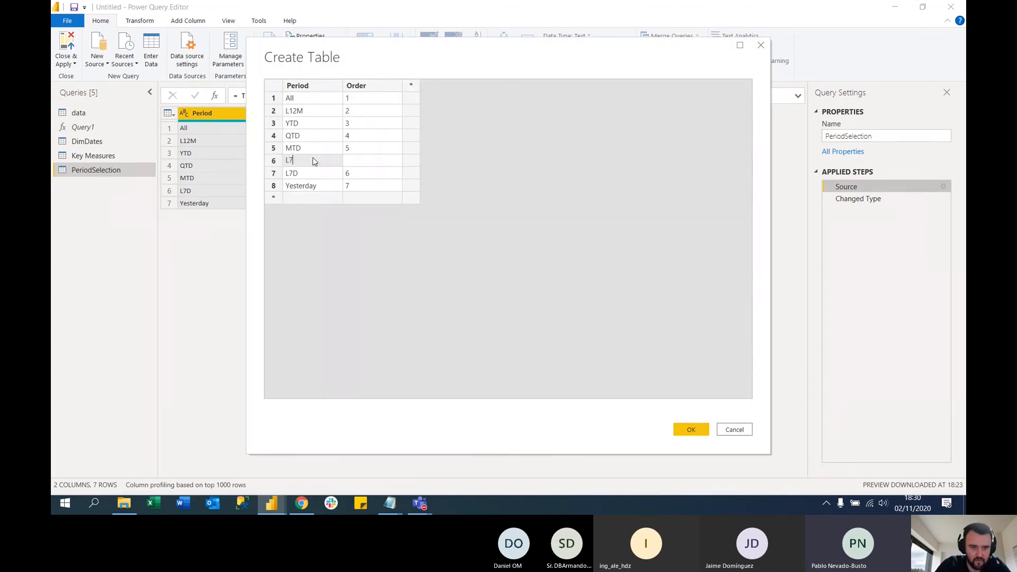
pyautogui.write('L30D')
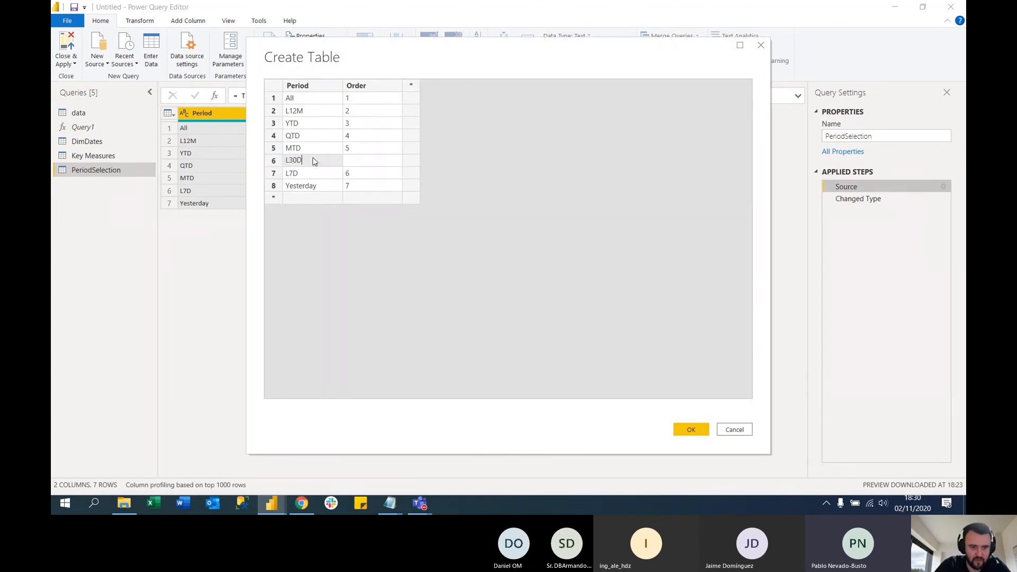
pyautogui.click(372, 168)
pyautogui.write('6')
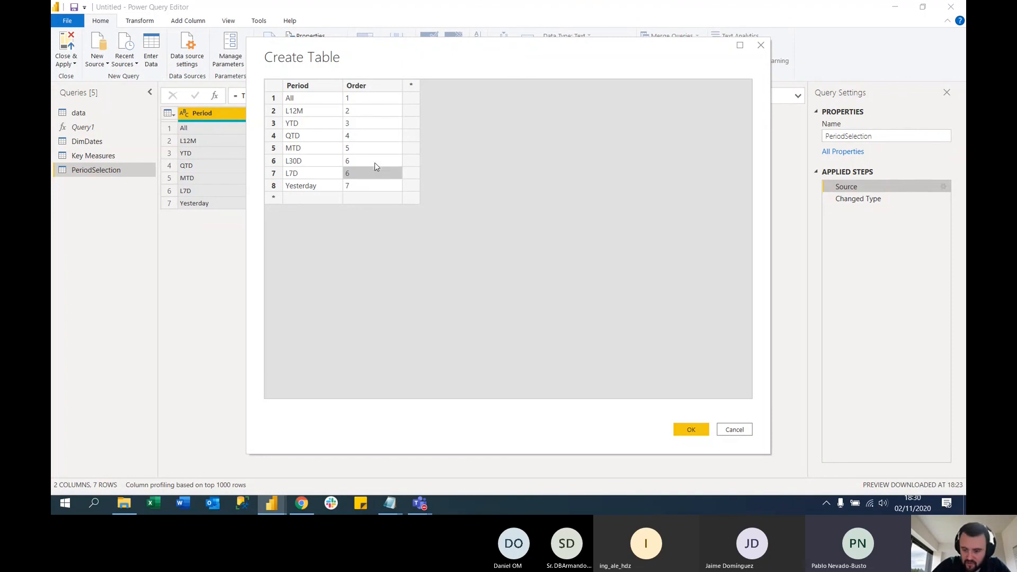
pyautogui.write('7')
# Renumber the Order of L7D as 7 and Yesterday as 8, save the table and apply the changes to the report
pyautogui.press('Return')
pyautogui.write('8')
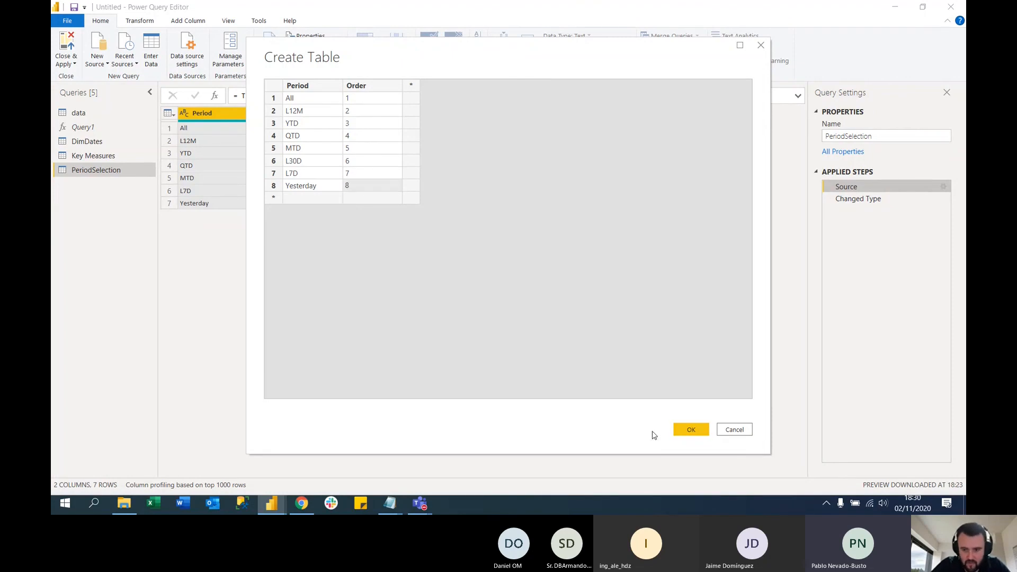
pyautogui.click(691, 429)
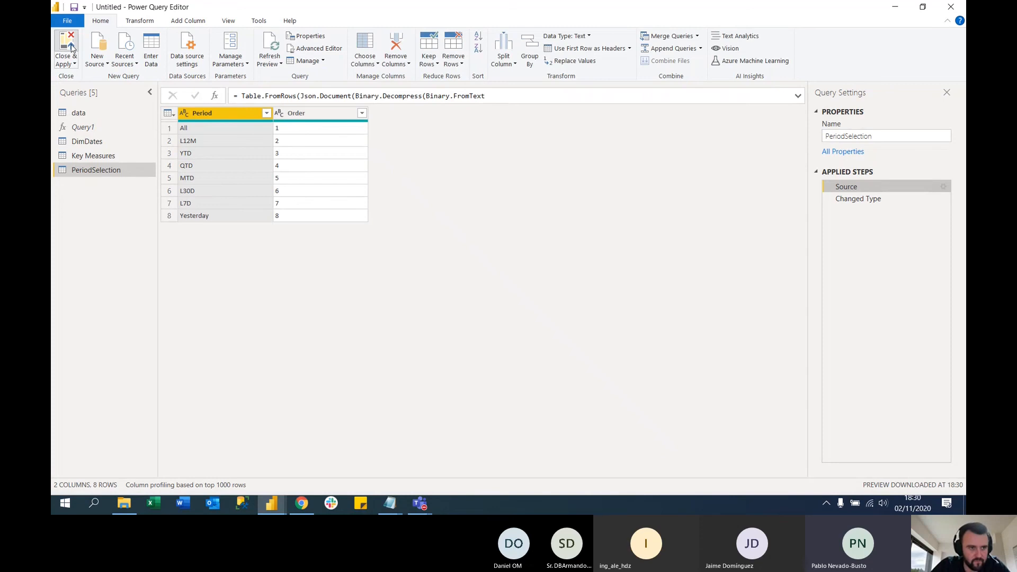
pyautogui.click(72, 48)
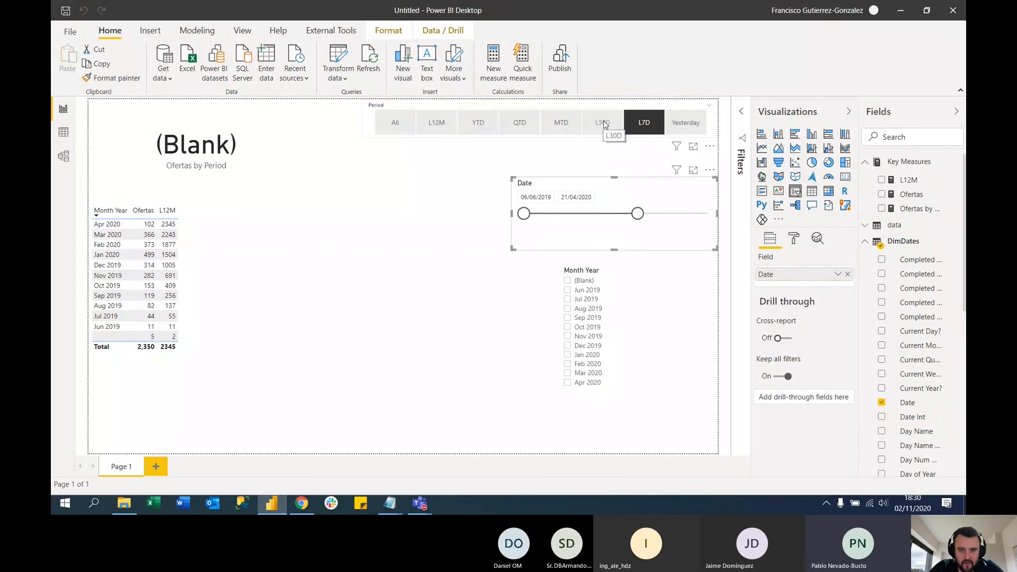
# Select L30D in the Period slicer and open the formula of the Ofertas by Period measure
pyautogui.click(603, 121)
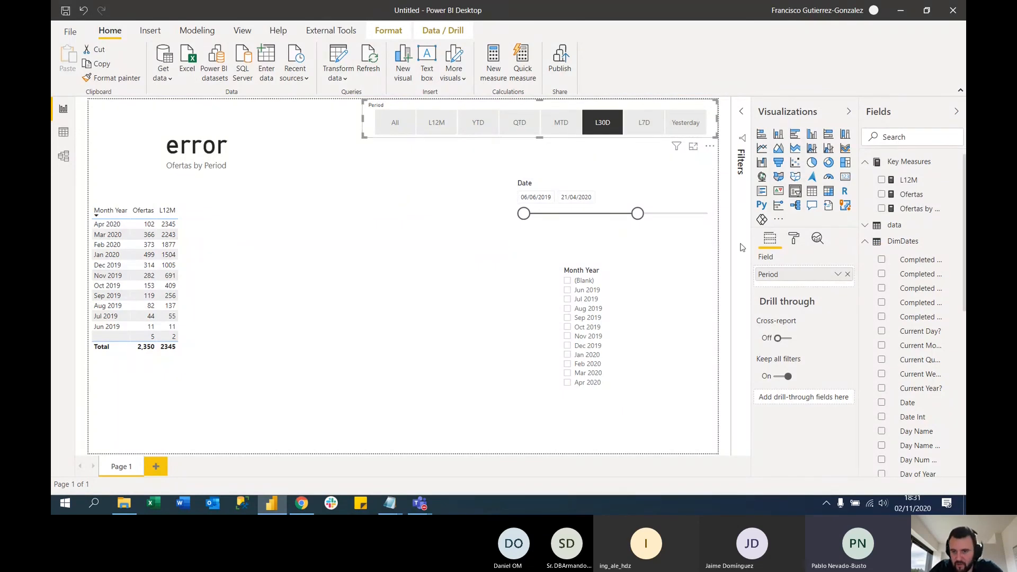
pyautogui.click(612, 184)
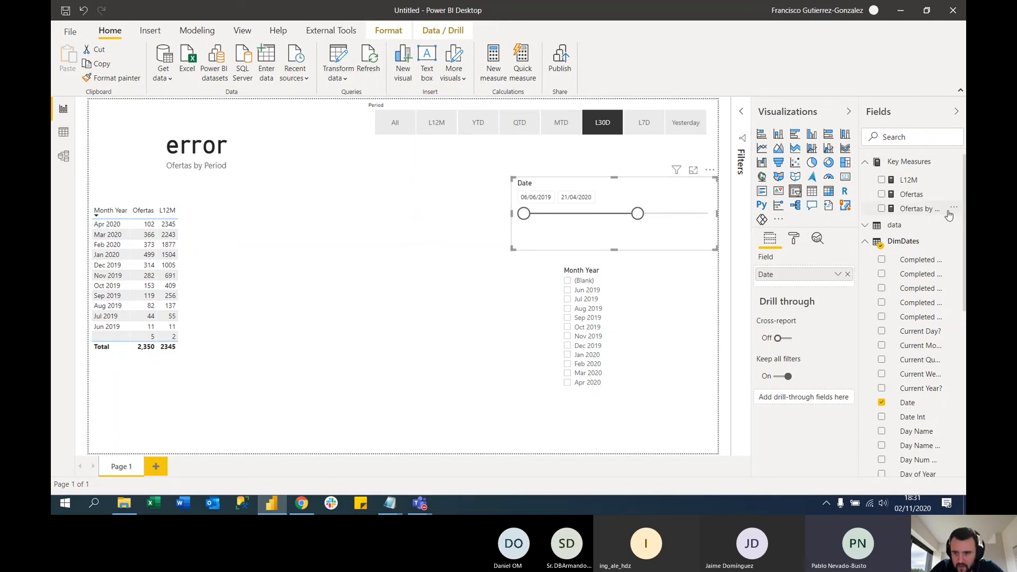
pyautogui.click(922, 209)
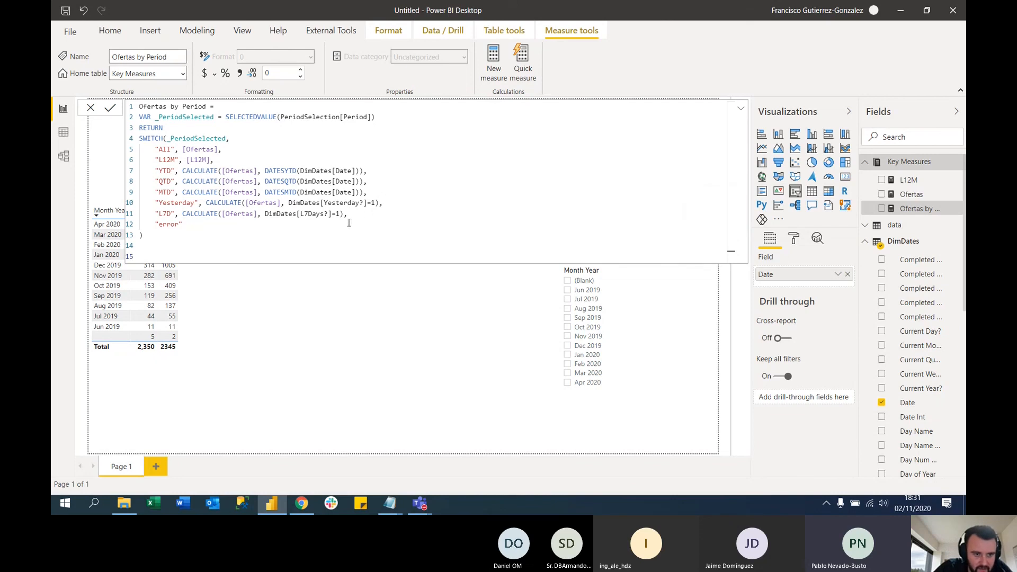
# Below the L7D case, add an "L30D" case that calculates [Ofertas] with the filter DimDates[L30Days?] = "1"
pyautogui.click(375, 216)
pyautogui.hotkey('shift', 'Return')
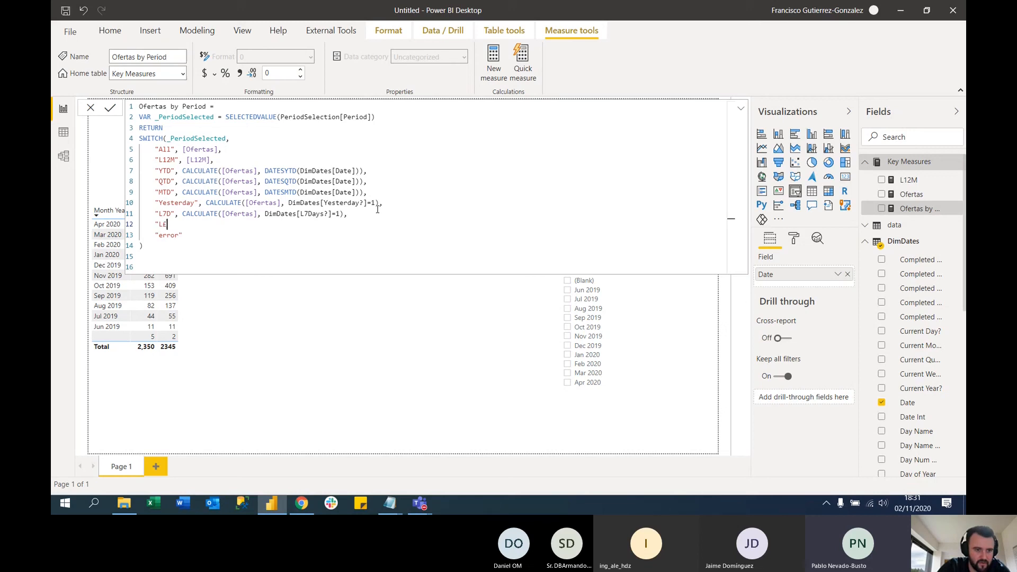
pyautogui.write('"L30D", CALCULATE(')
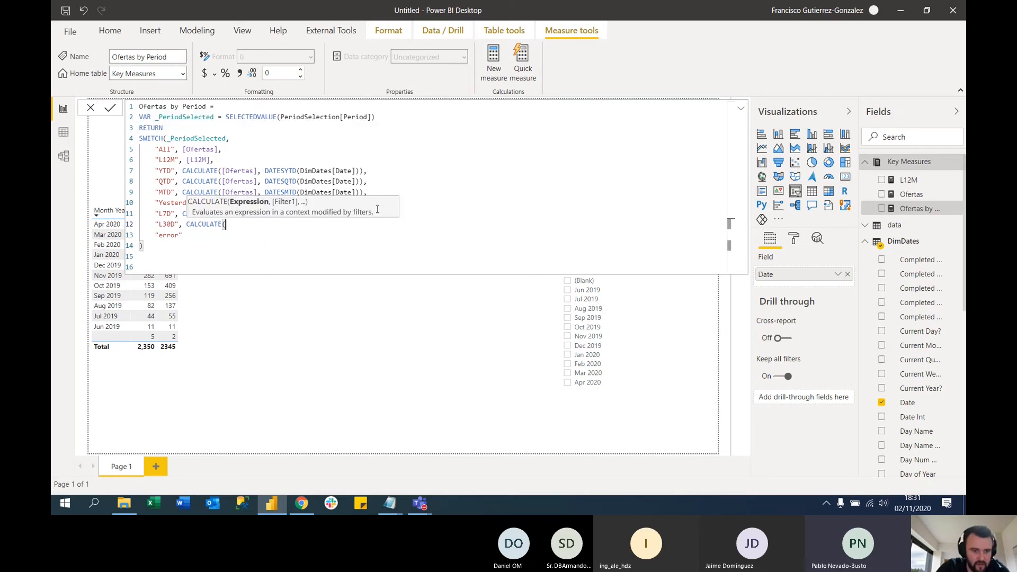
pyautogui.write('[Ofertas],')
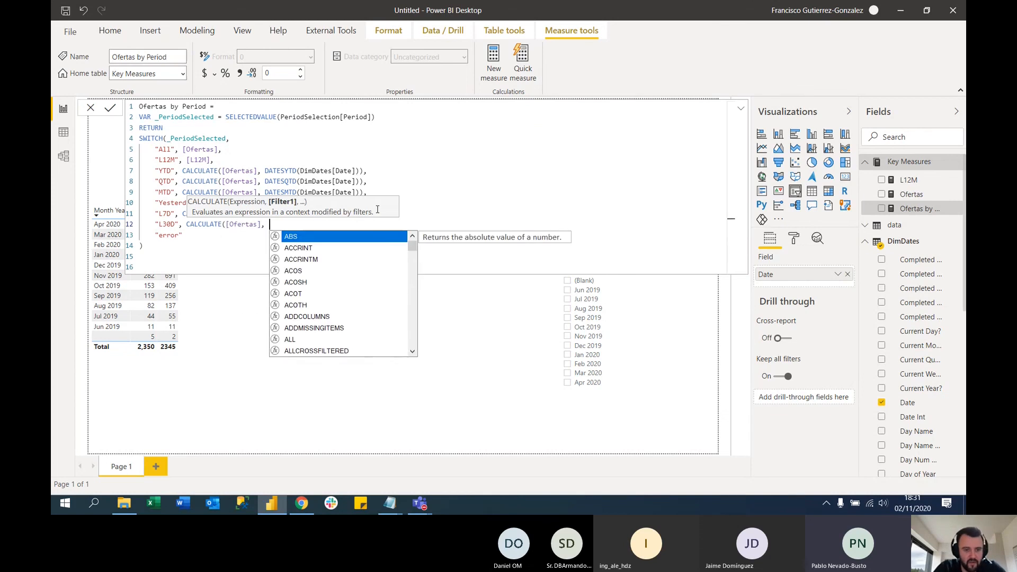
pyautogui.write(' l30')
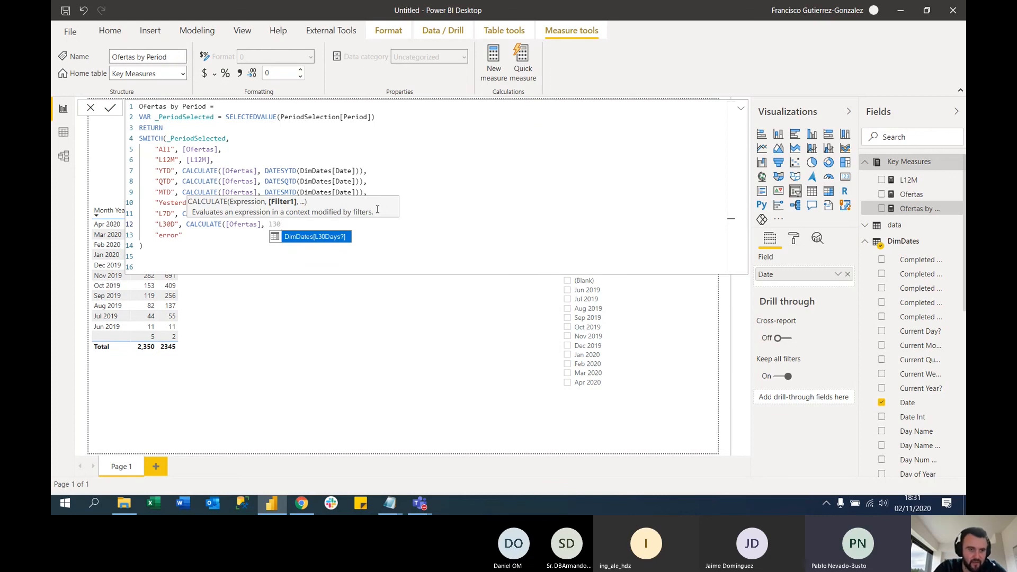
pyautogui.press('Tab')
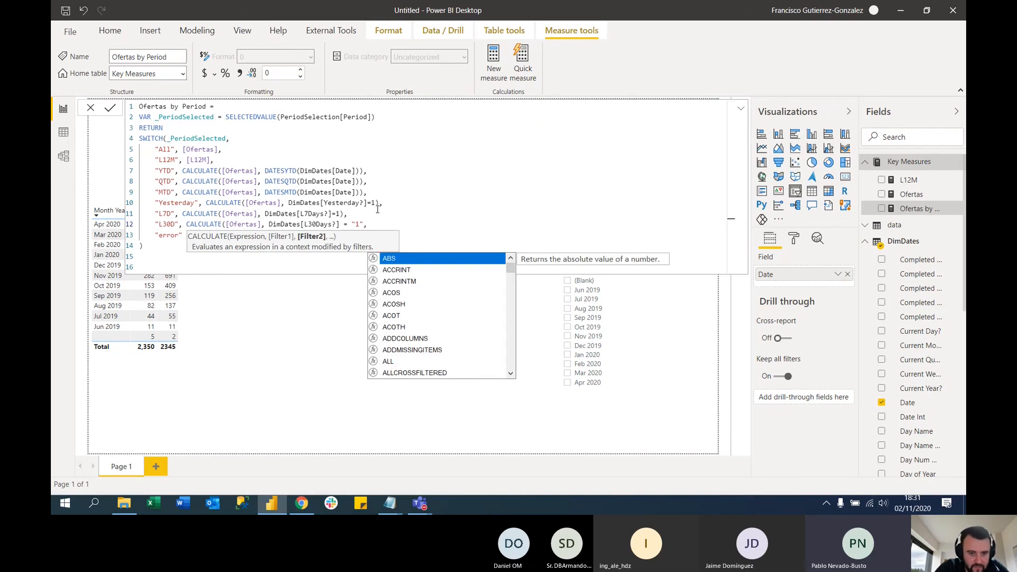
# Close the L30D case's CALCULATE parenthesis before the trailing comma, commit the measure and return to the report canvas
pyautogui.click(382, 216)
pyautogui.click(379, 221)
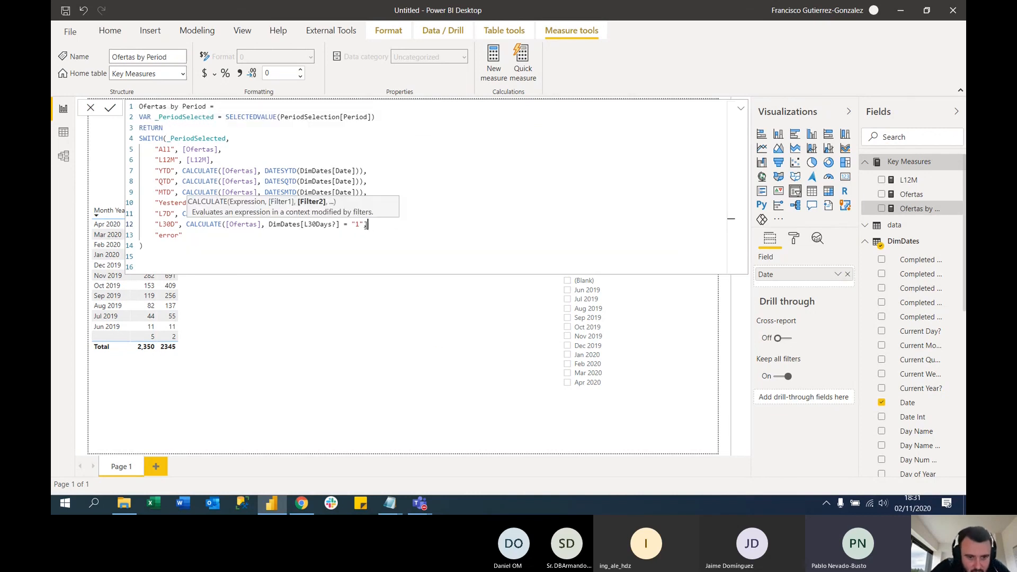
pyautogui.press('Left')
pyautogui.write(')')
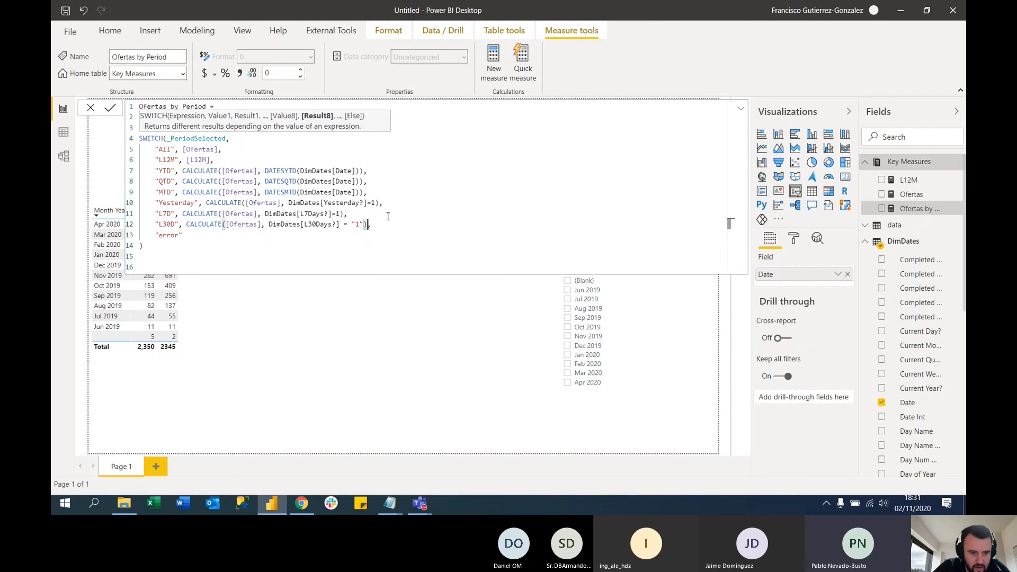
pyautogui.click(198, 244)
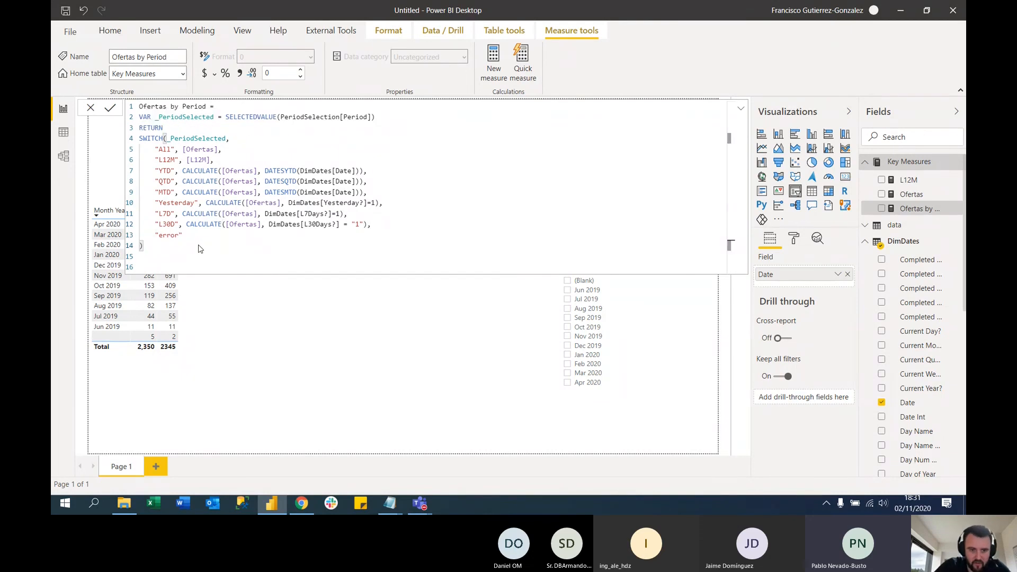
pyautogui.press('Return')
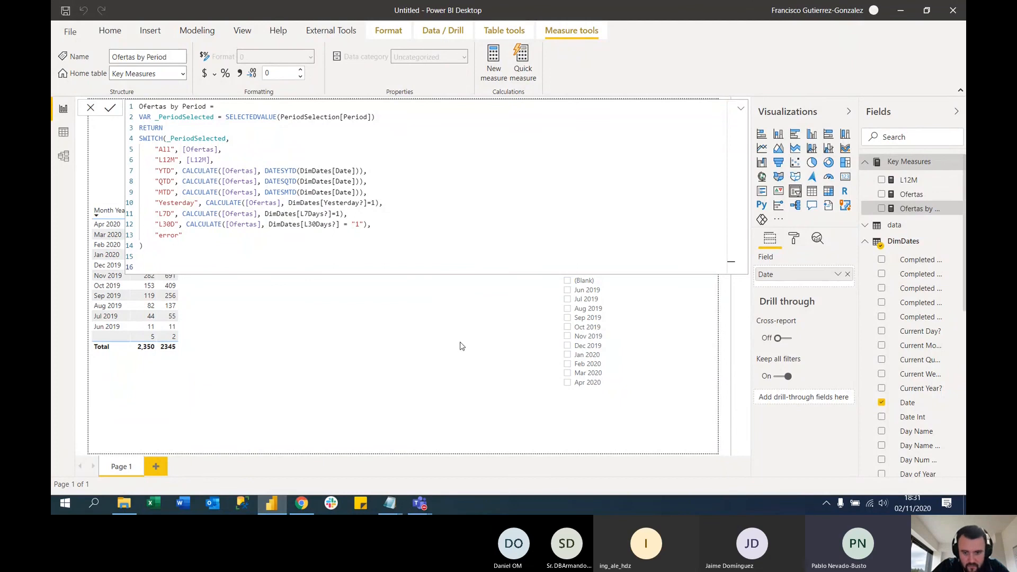
pyautogui.click(474, 340)
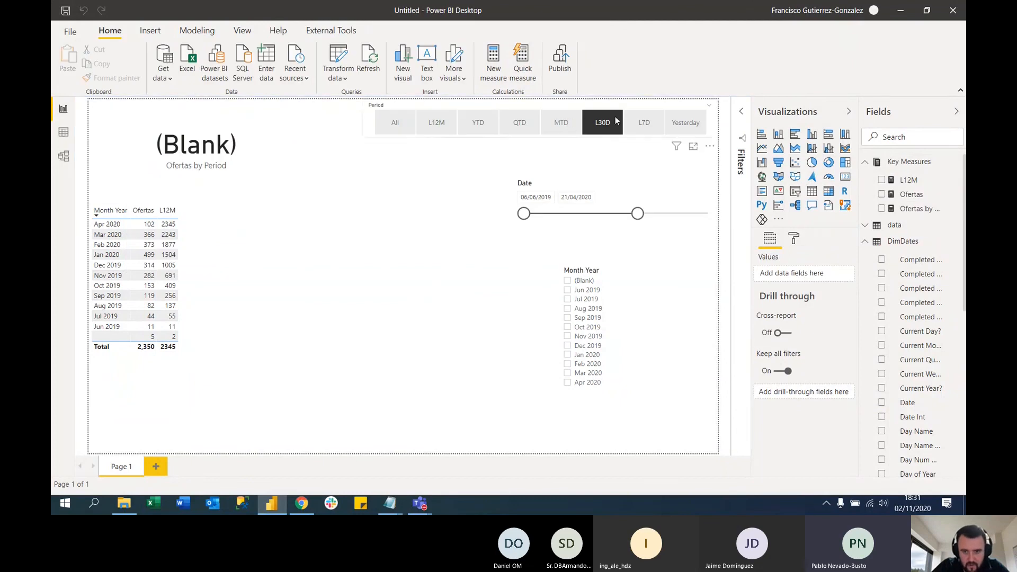
# Check the L30D period against different Date slicer ranges, including 27/11/2019 to 22/03/2020, and return the end date to 01/11/2020
pyautogui.click(560, 122)
pyautogui.click(602, 123)
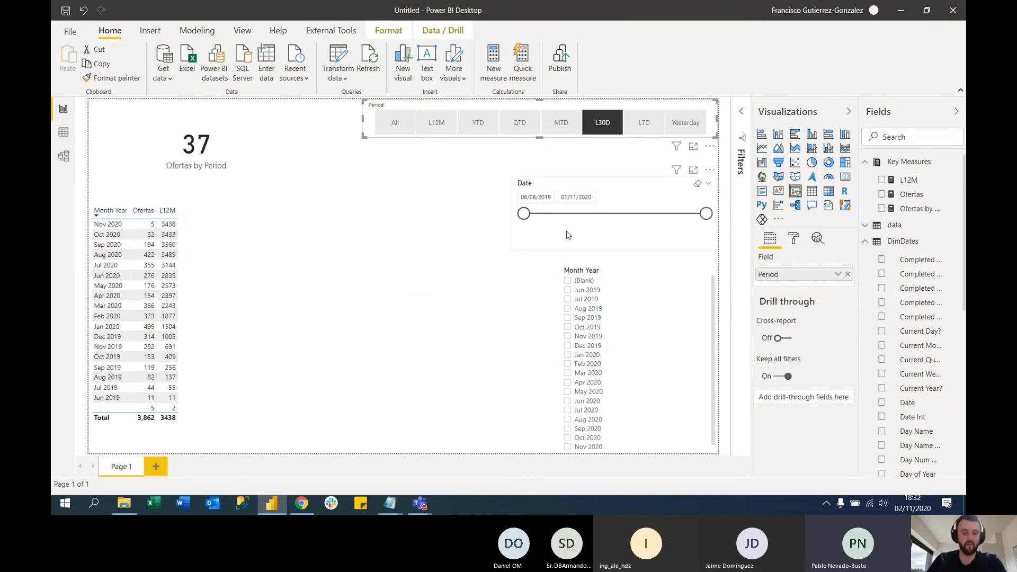
pyautogui.moveTo(524, 214); pyautogui.dragTo(594, 212)
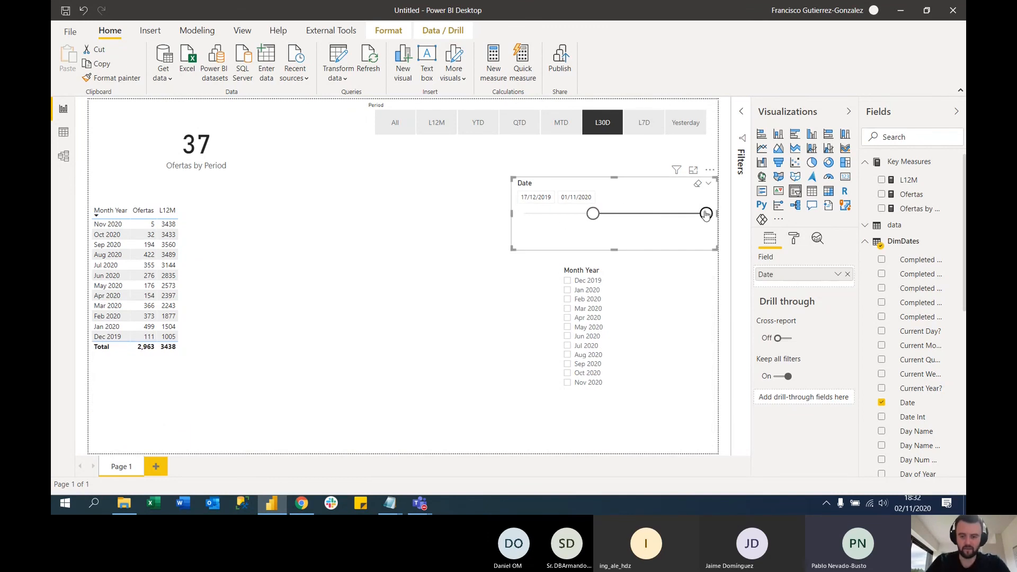
pyautogui.moveTo(706, 213); pyautogui.dragTo(626, 214)
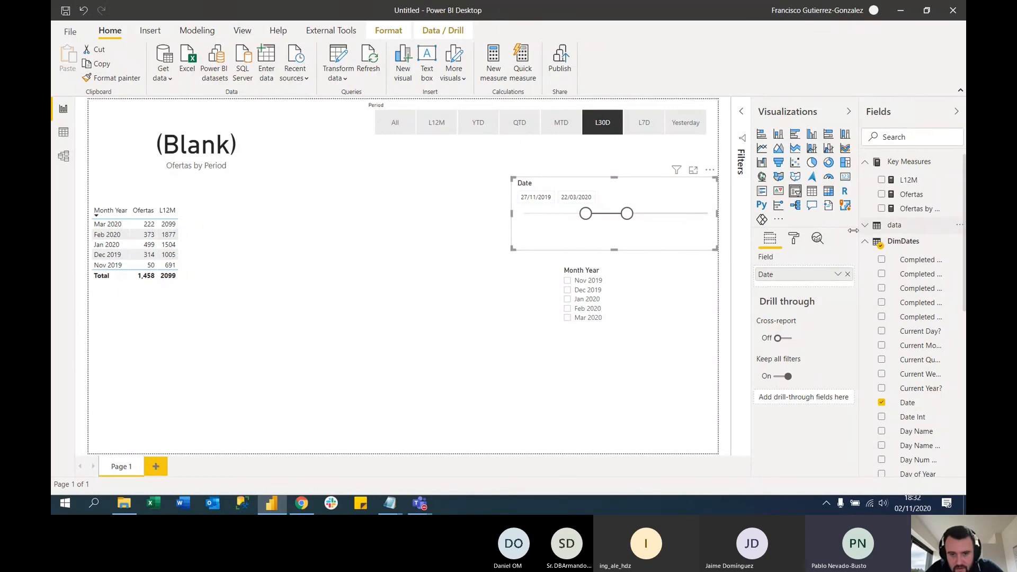
pyautogui.moveTo(627, 214); pyautogui.dragTo(708, 217)
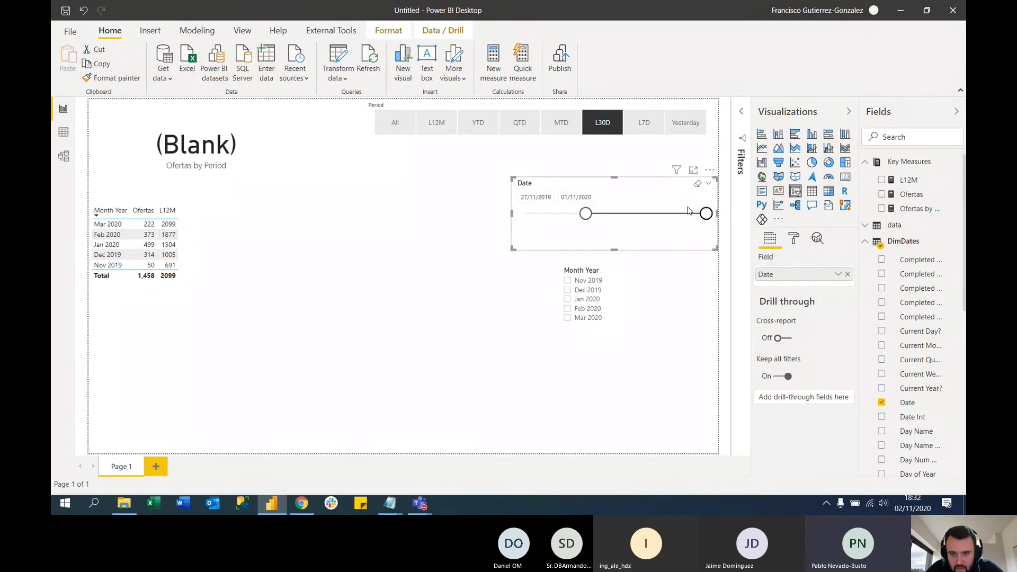
pyautogui.click(608, 130)
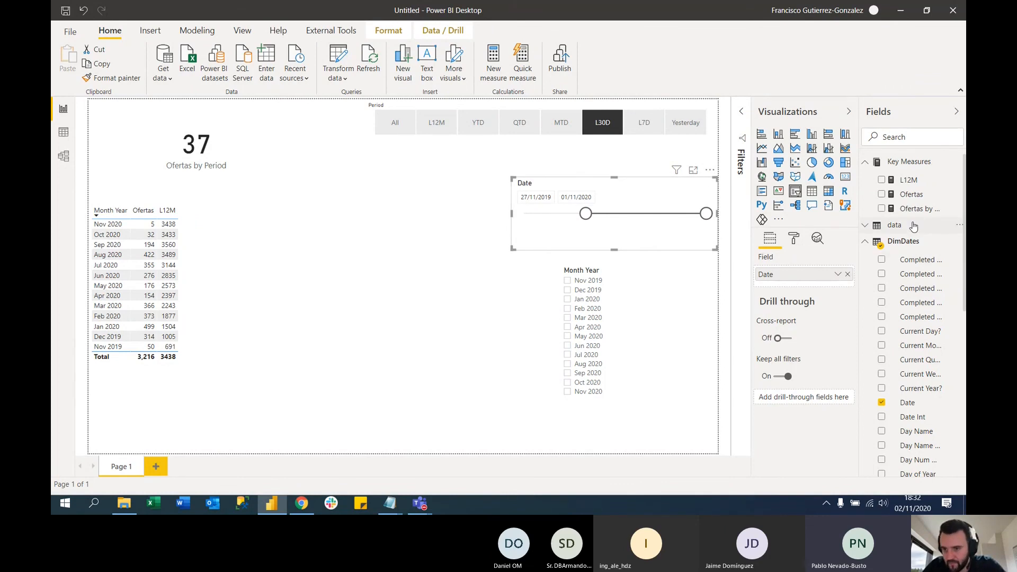
# Compare the L30D filter and L12M reference in the Ofertas by Period formula with the DATESINPERIOD expression in the L12M measure
pyautogui.click(921, 209)
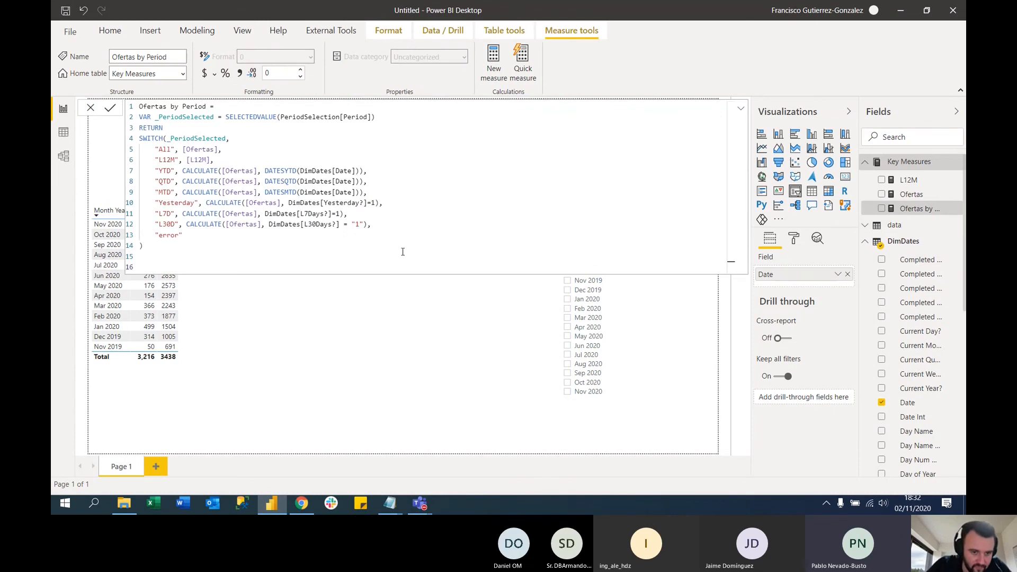
pyautogui.moveTo(271, 224); pyautogui.dragTo(365, 226)
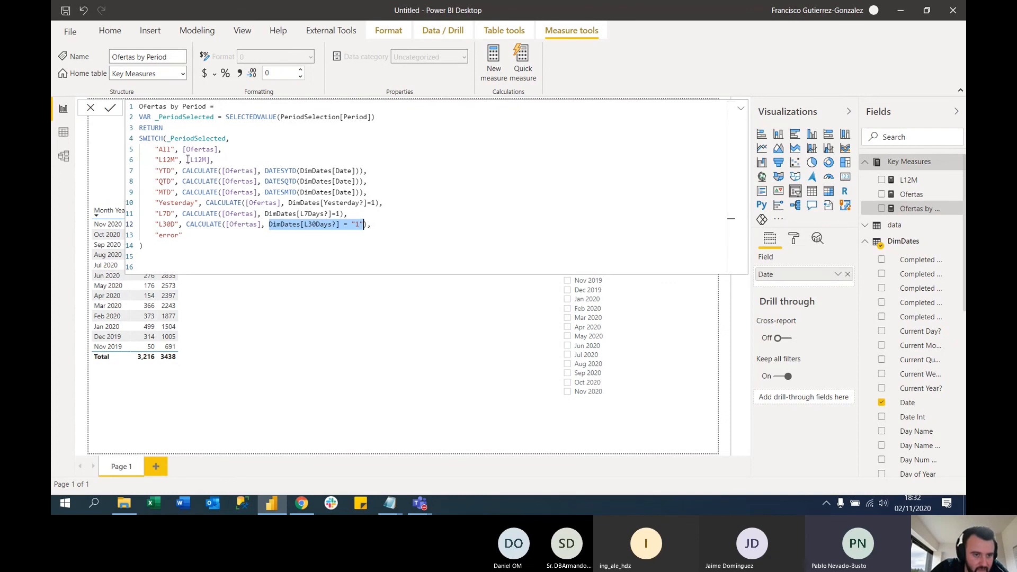
pyautogui.moveTo(188, 159); pyautogui.dragTo(211, 160)
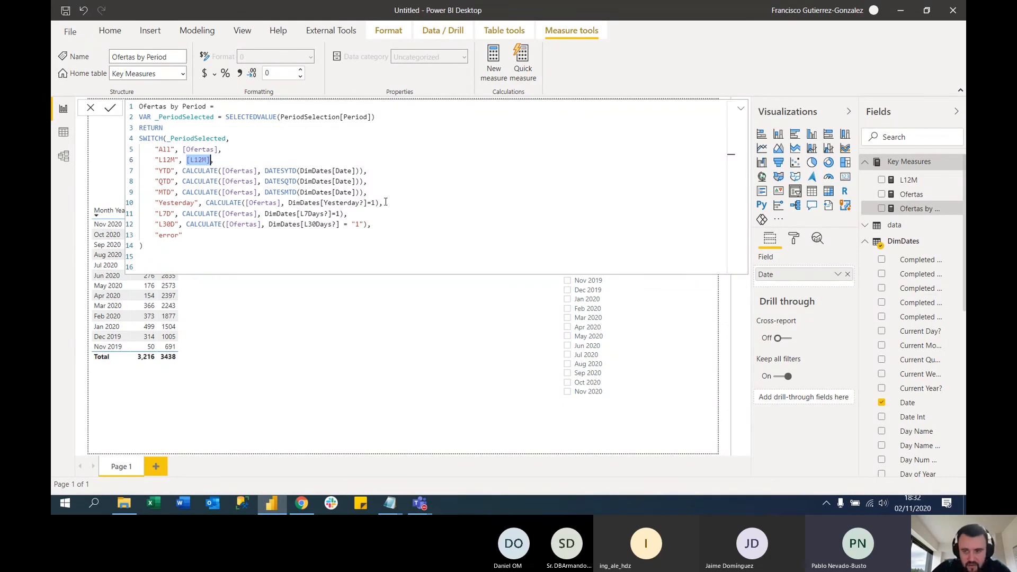
pyautogui.click(909, 180)
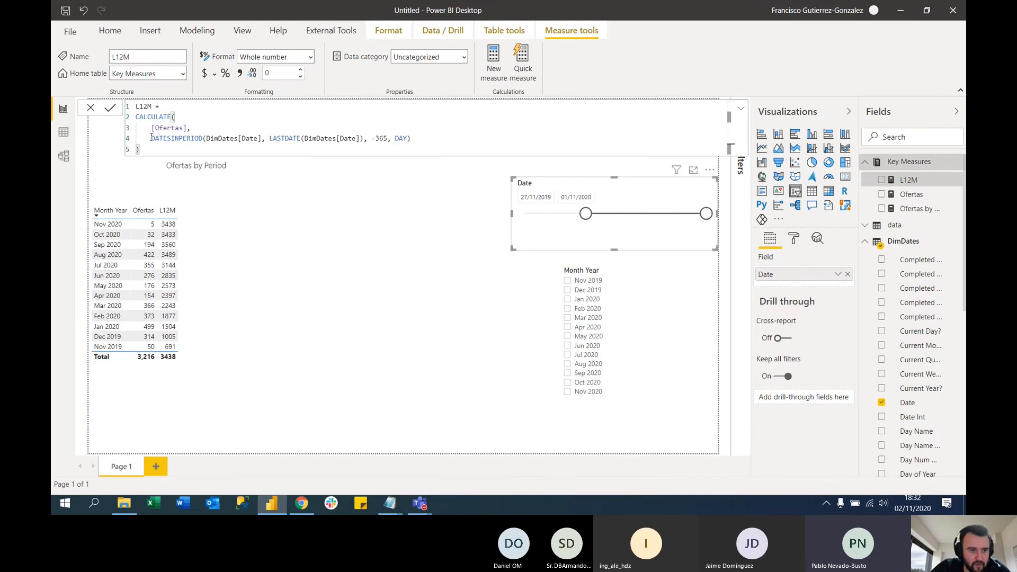
pyautogui.moveTo(150, 138); pyautogui.dragTo(411, 139)
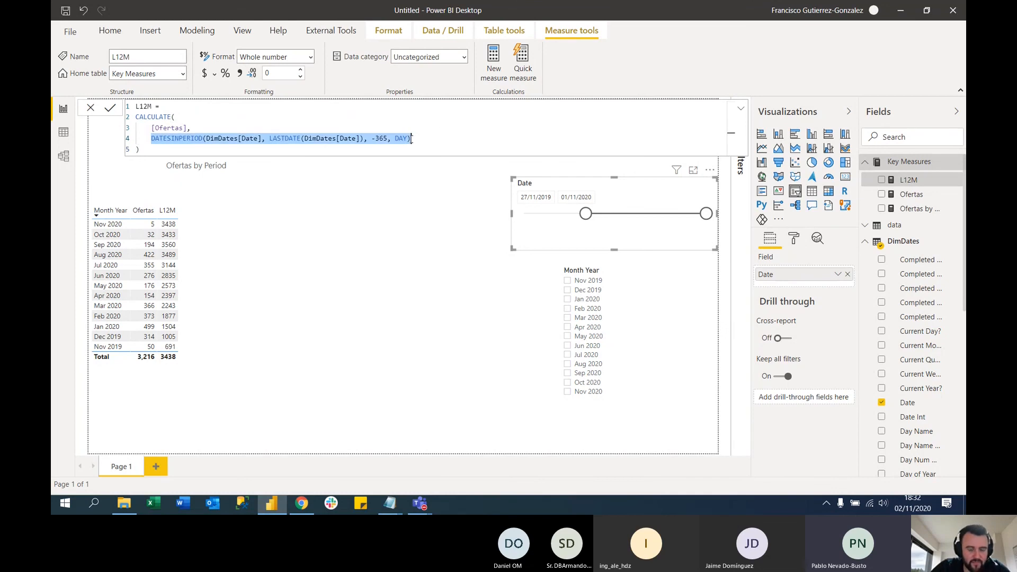
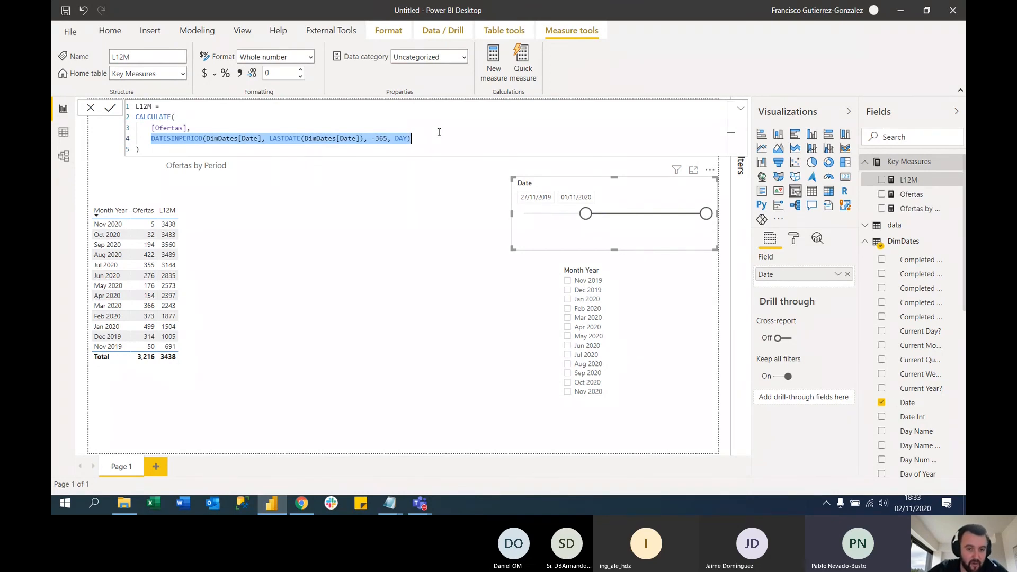
# In the Ofertas by Period measure, replace the L30D case's filter with a DATESINPERIOD function that takes DimDates[Date] as its dates
pyautogui.click(152, 138)
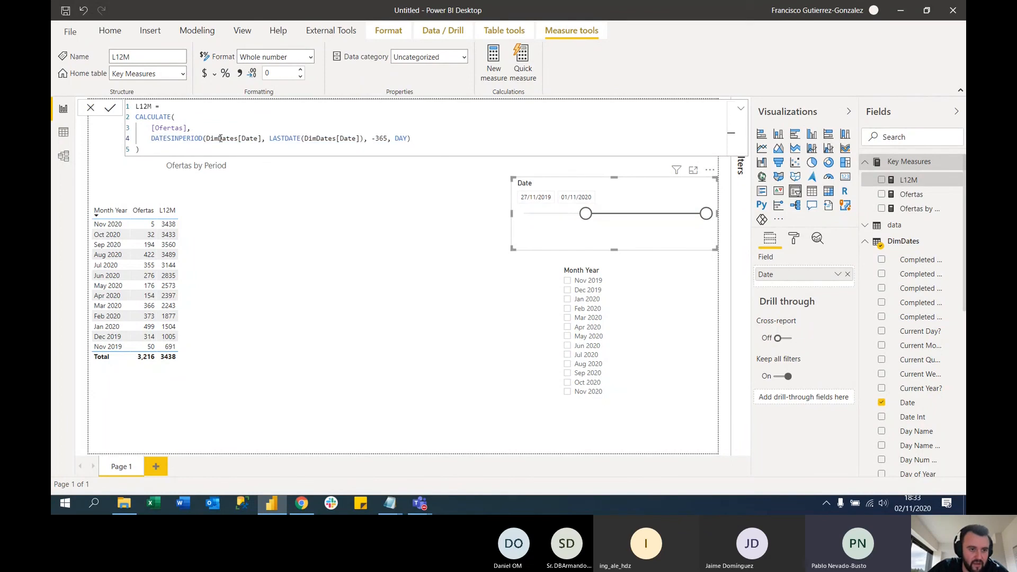
pyautogui.click(912, 209)
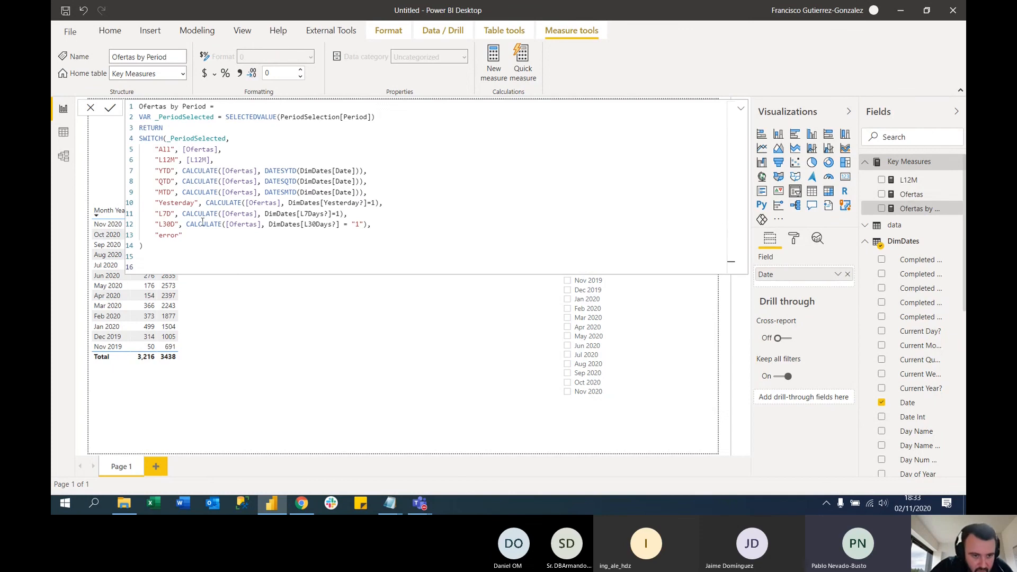
pyautogui.moveTo(187, 225); pyautogui.dragTo(369, 225)
pyautogui.click(315, 214)
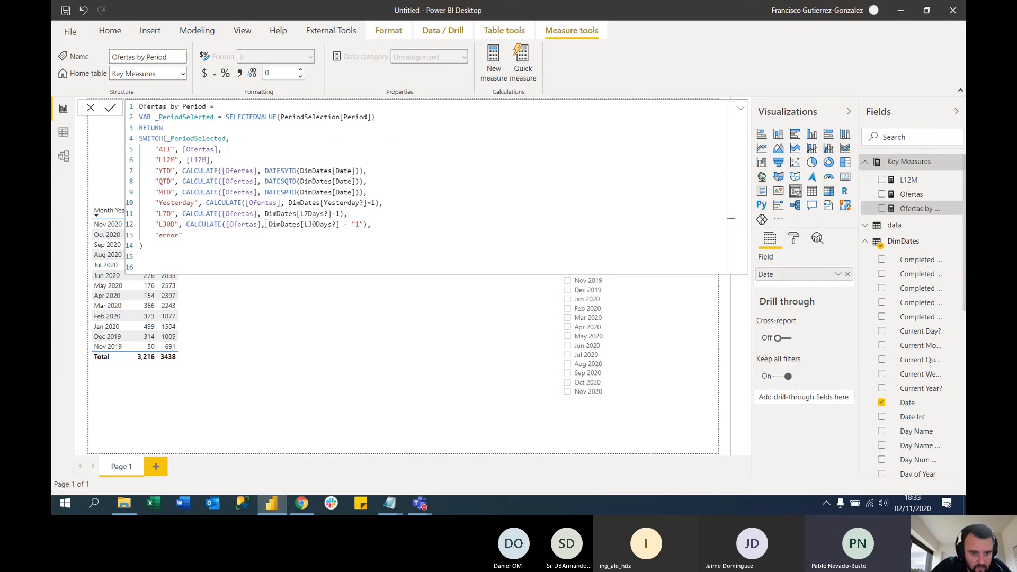
pyautogui.moveTo(268, 224); pyautogui.dragTo(384, 222)
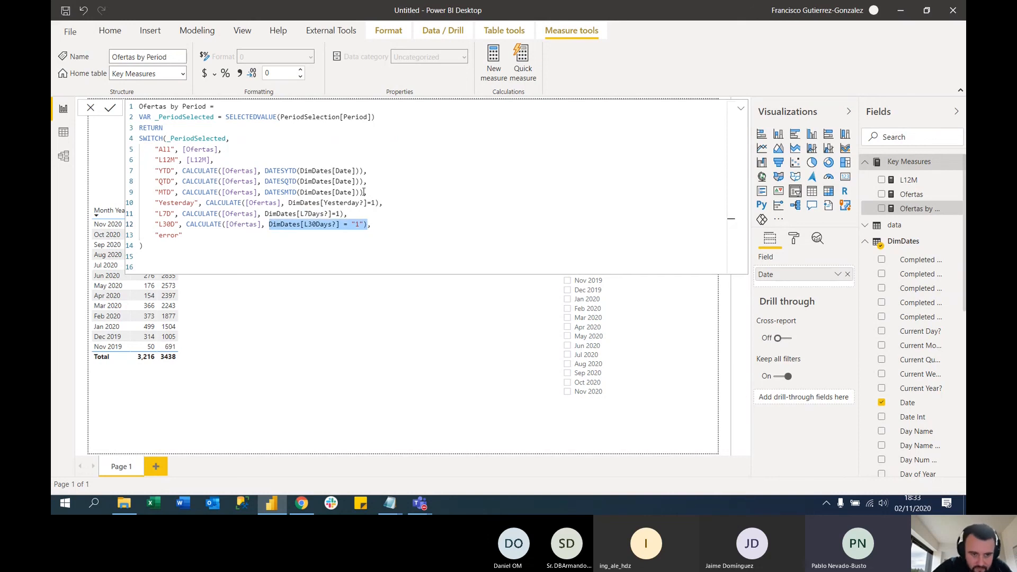
pyautogui.click(269, 224)
pyautogui.moveTo(268, 224); pyautogui.dragTo(365, 225)
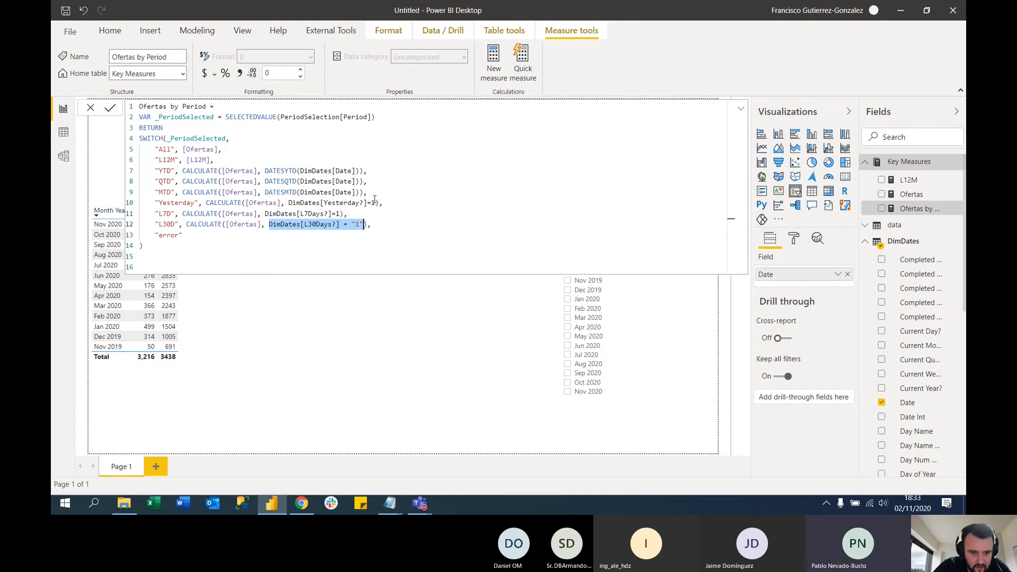
pyautogui.write('datesin')
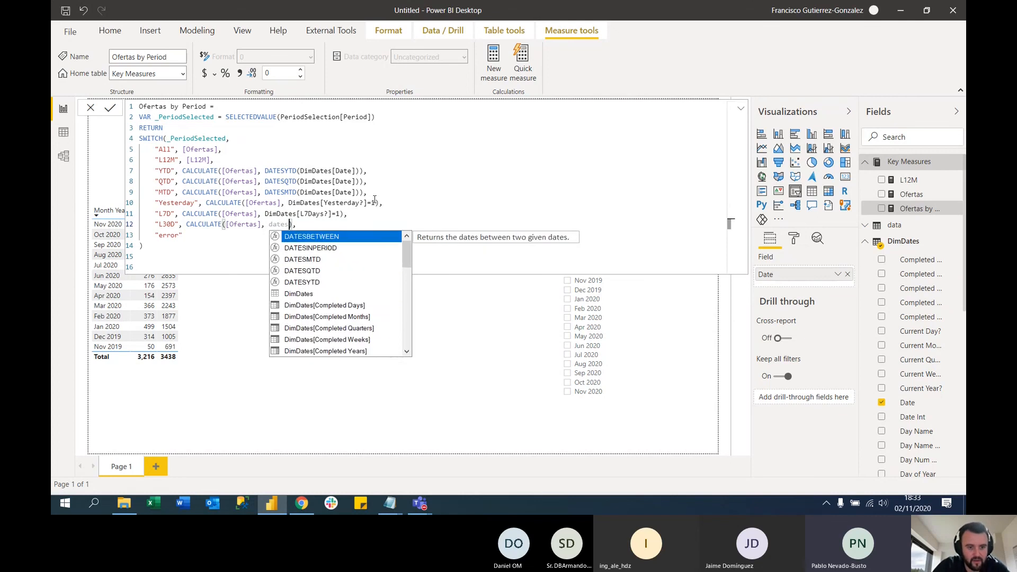
pyautogui.write('(')
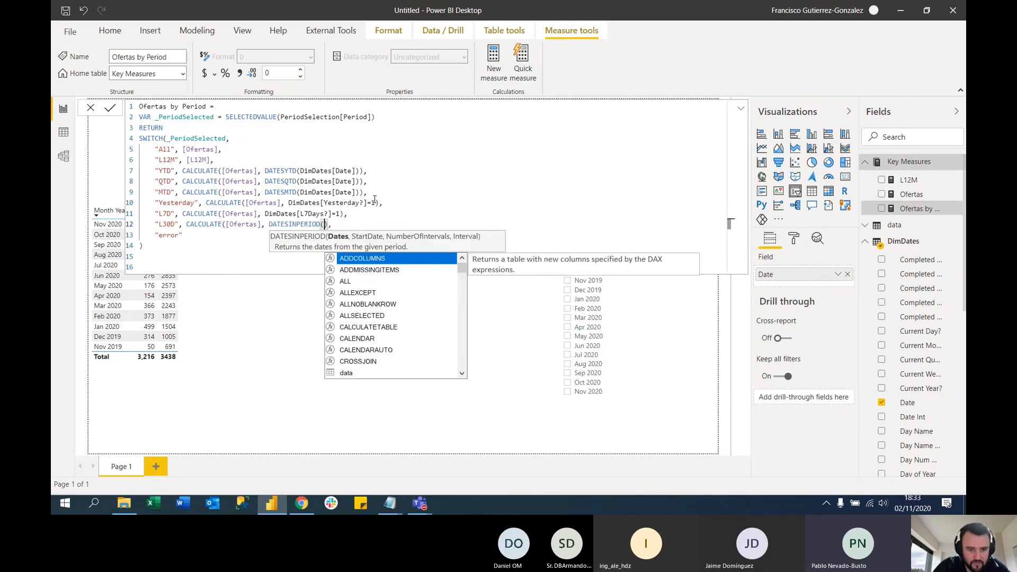
pyautogui.write('dimdates')
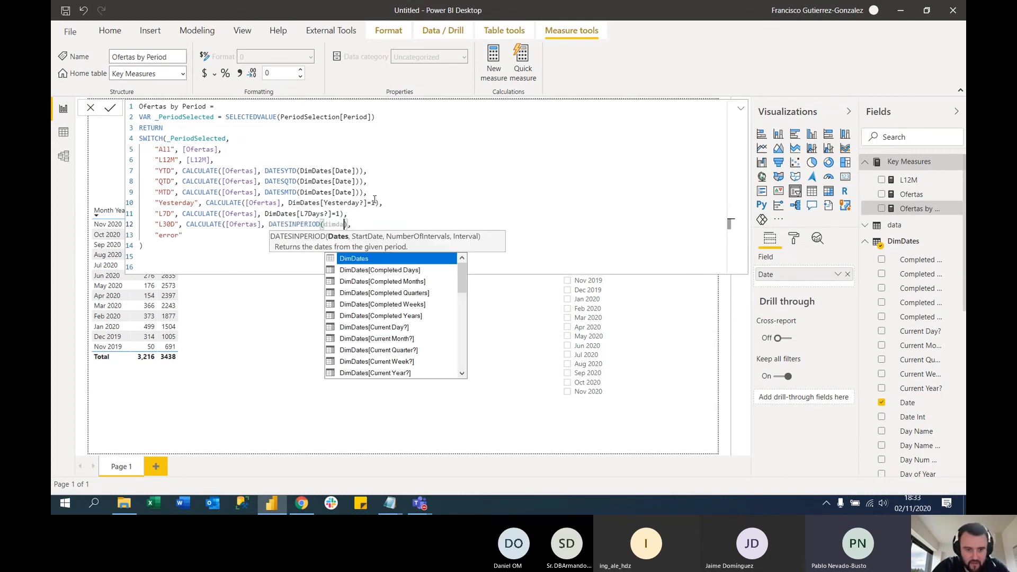
pyautogui.write('[Date],')
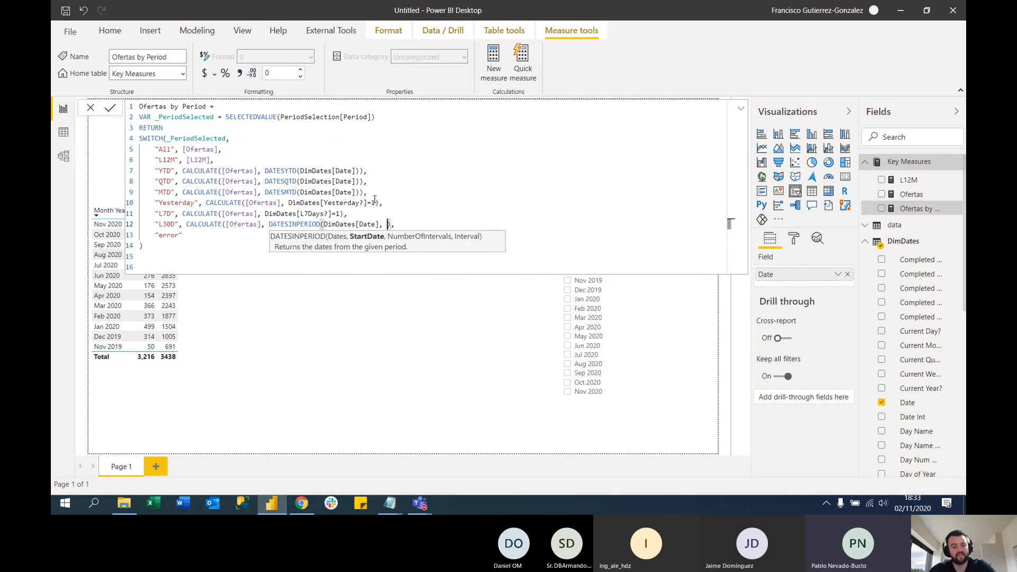
pyautogui.write(' last')
# Complete the L30D case's DATESINPERIOD arguments with LASTDATE(DimDates[Date]) as start date, -30 intervals and DAY as the interval
pyautogui.press('Tab')
pyautogui.write('(')
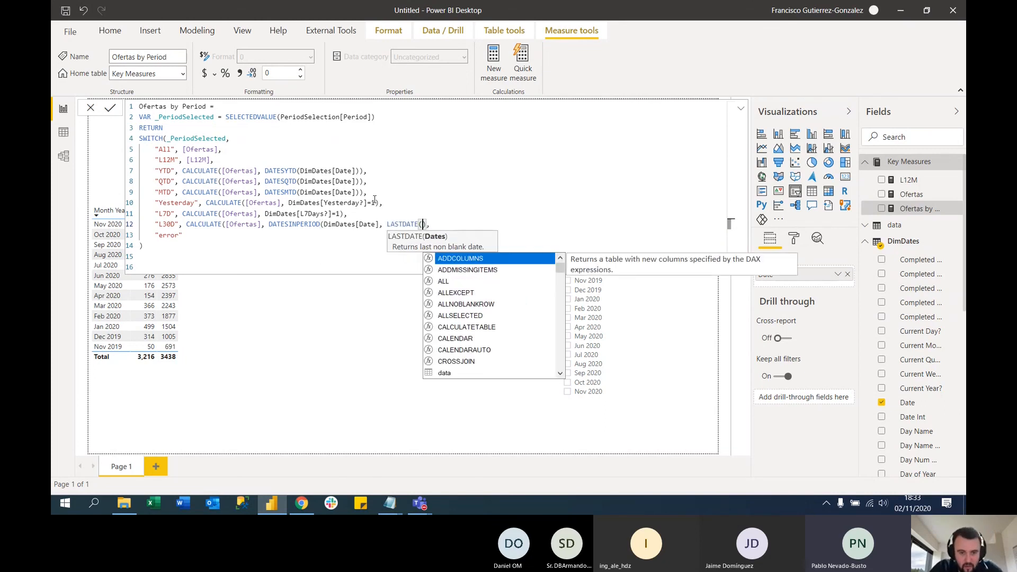
pyautogui.write('dim')
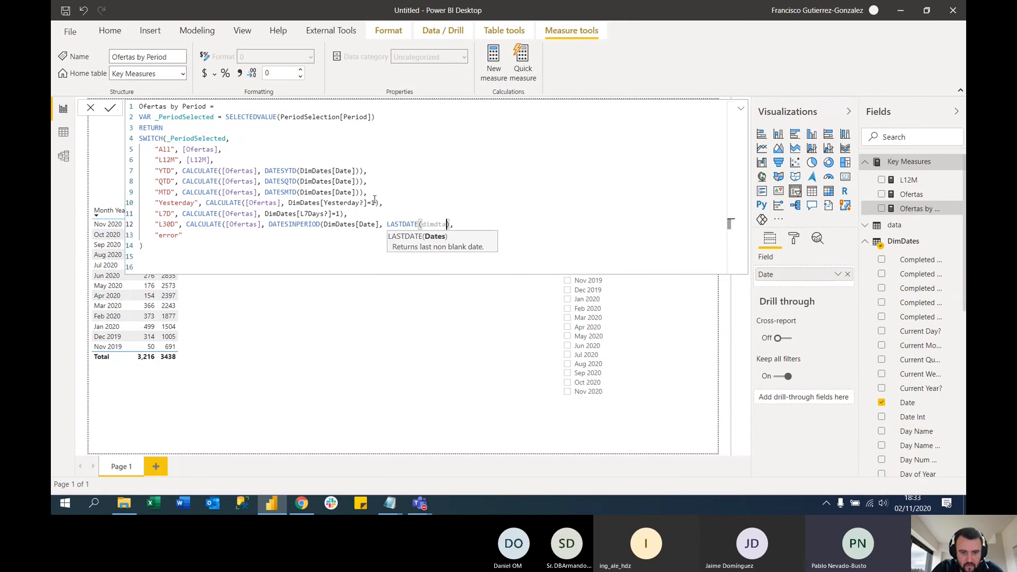
pyautogui.write('Dates[Date]')
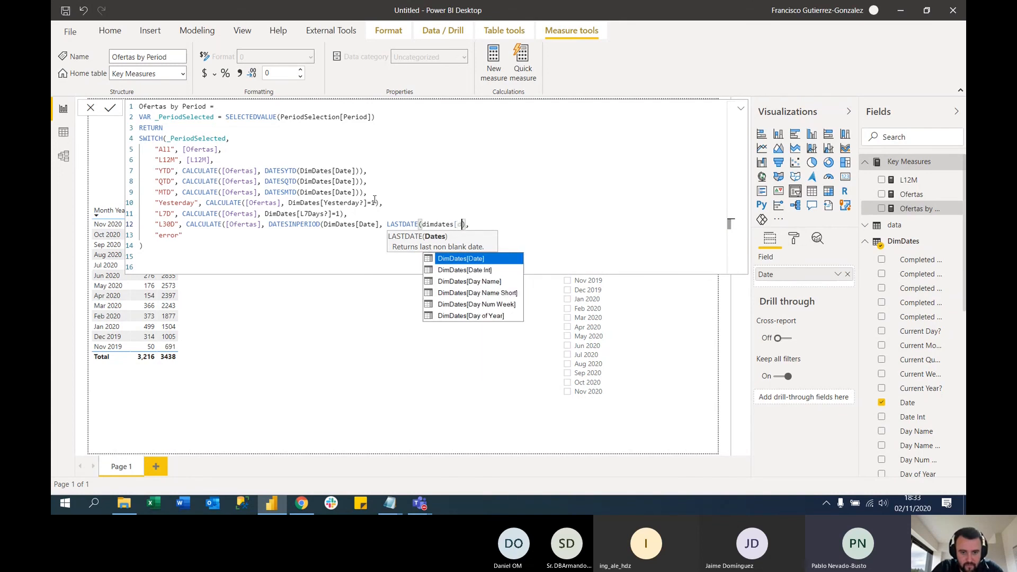
pyautogui.press('Tab')
pyautogui.write('),')
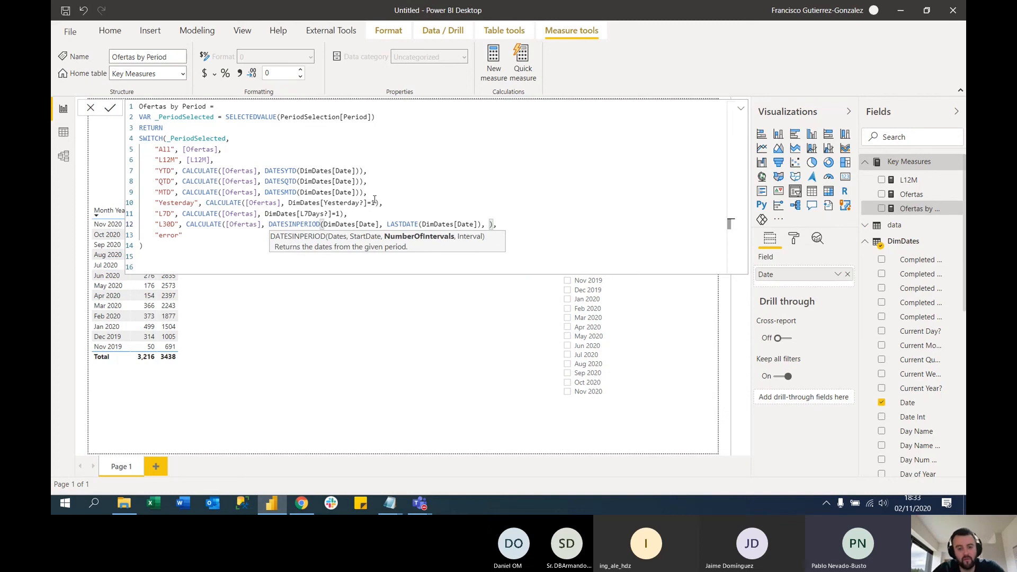
pyautogui.write(' -')
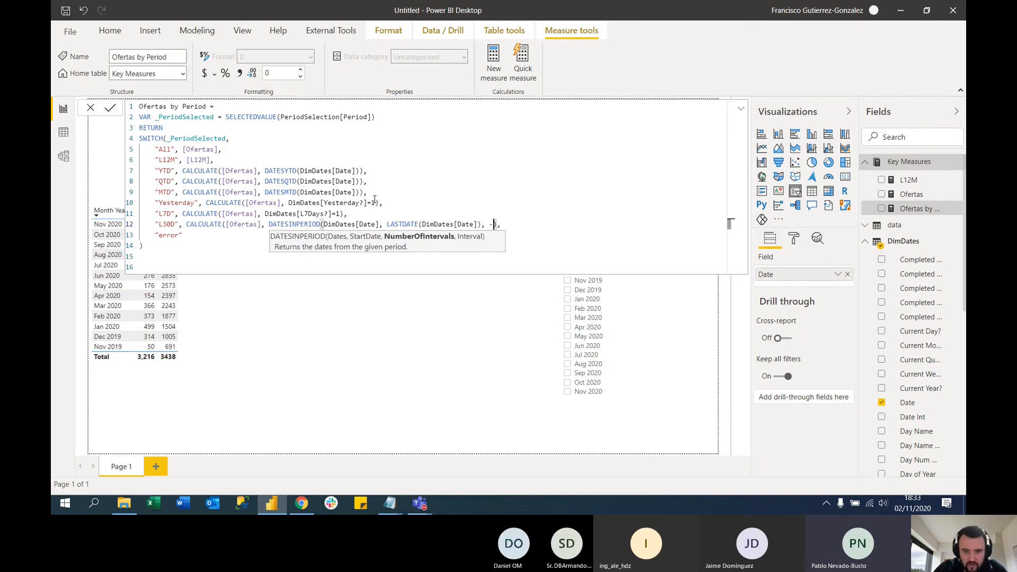
pyautogui.write('30, d')
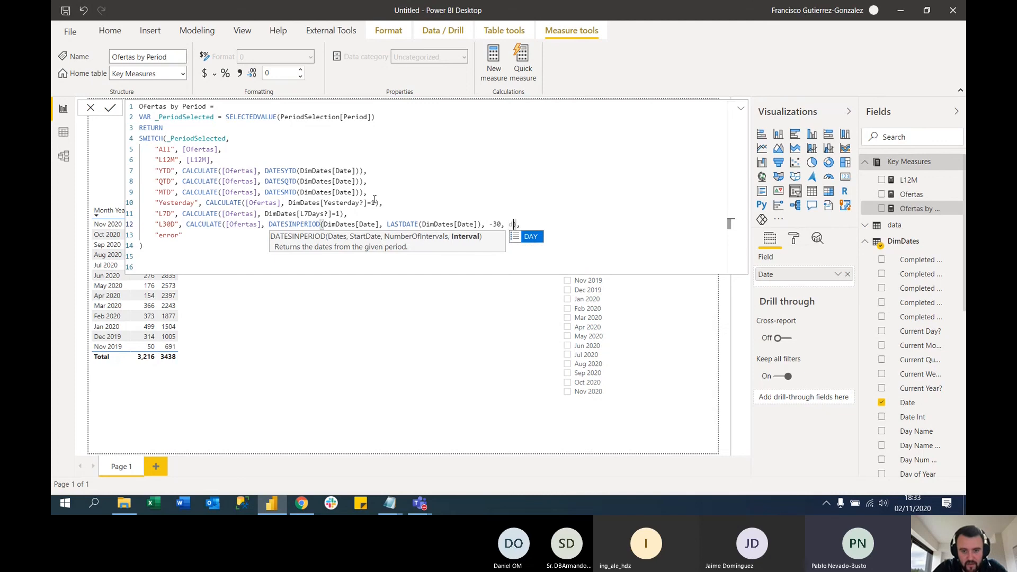
pyautogui.press('Tab')
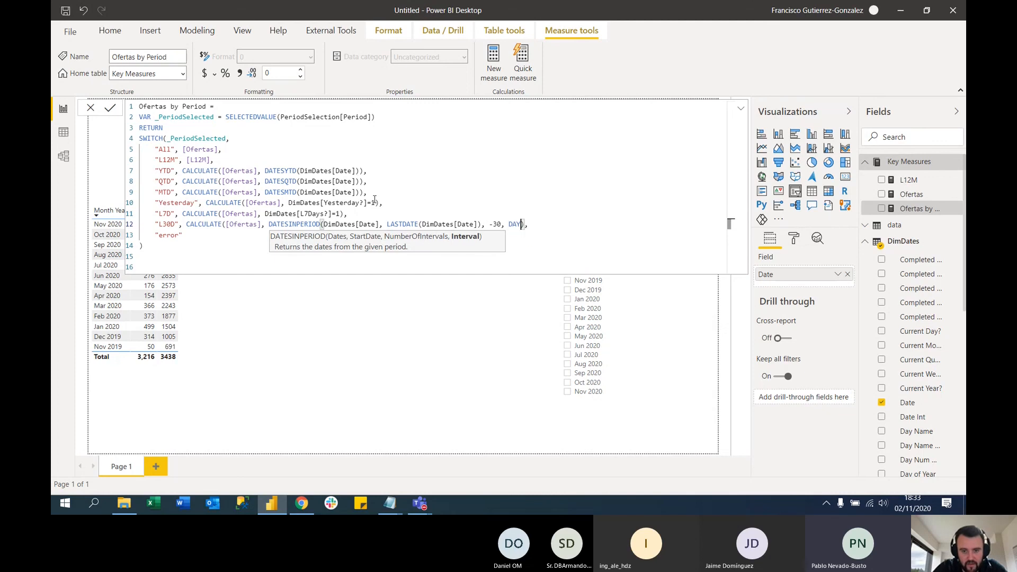
# Close the L30D case's CALCULATE parenthesis, remove the stray closing parenthesis and blank lines after the SWITCH, and commit the measure
pyautogui.click(498, 241)
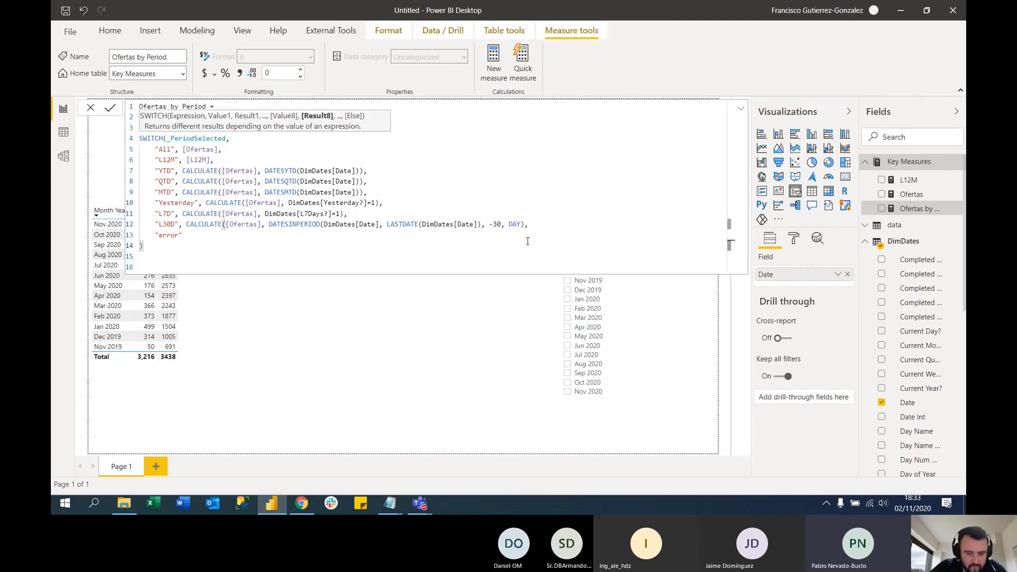
pyautogui.press('Return')
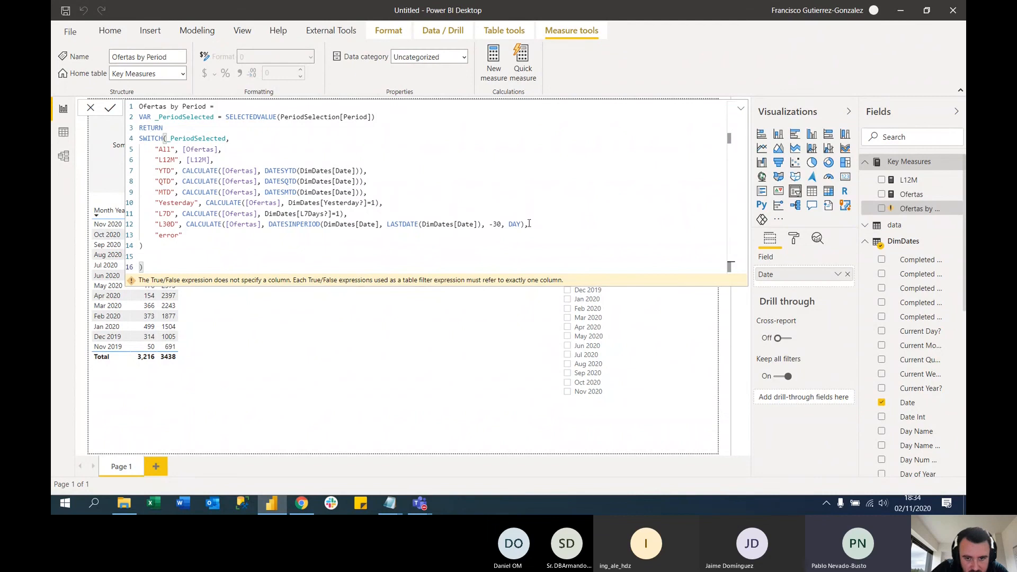
pyautogui.click(526, 224)
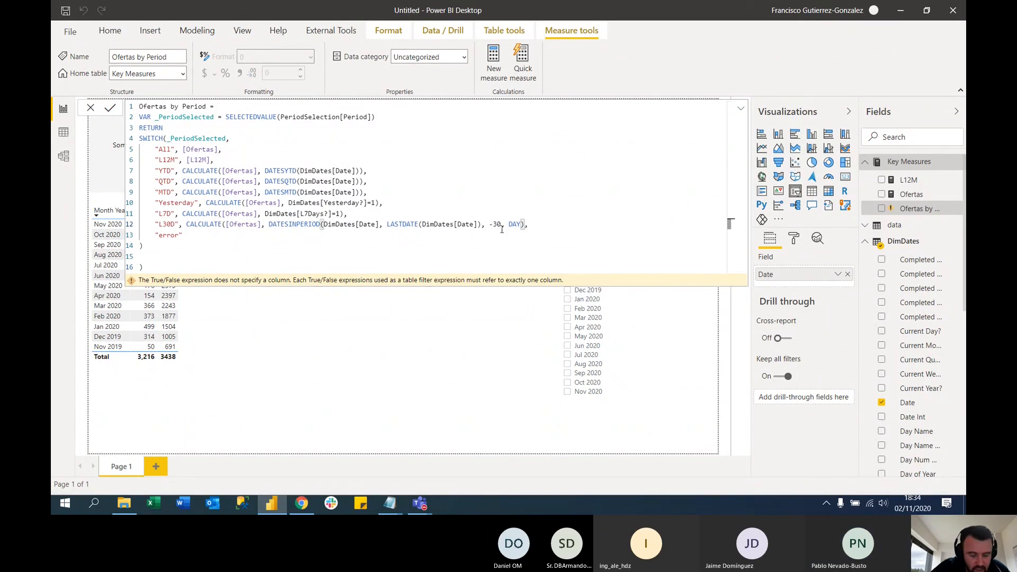
pyautogui.write('),')
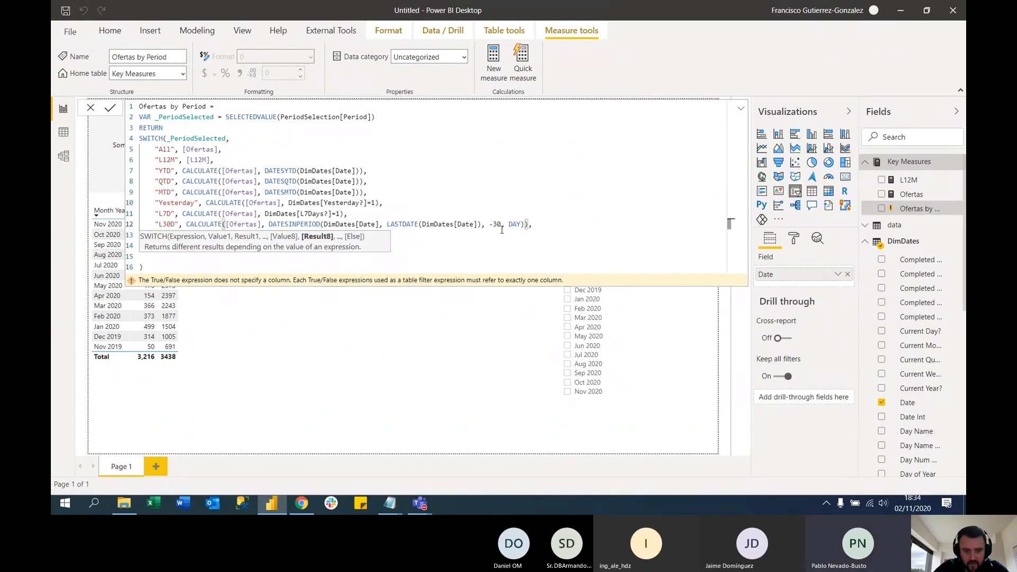
pyautogui.press('Return')
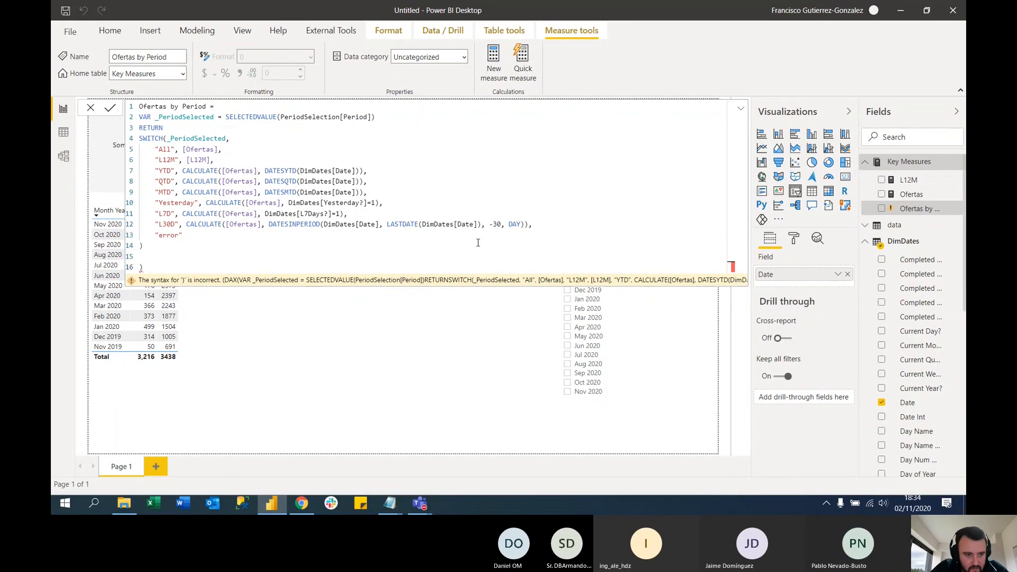
pyautogui.press('BackSpace')
pyautogui.press('BackSpace')
pyautogui.press('BackSpace')
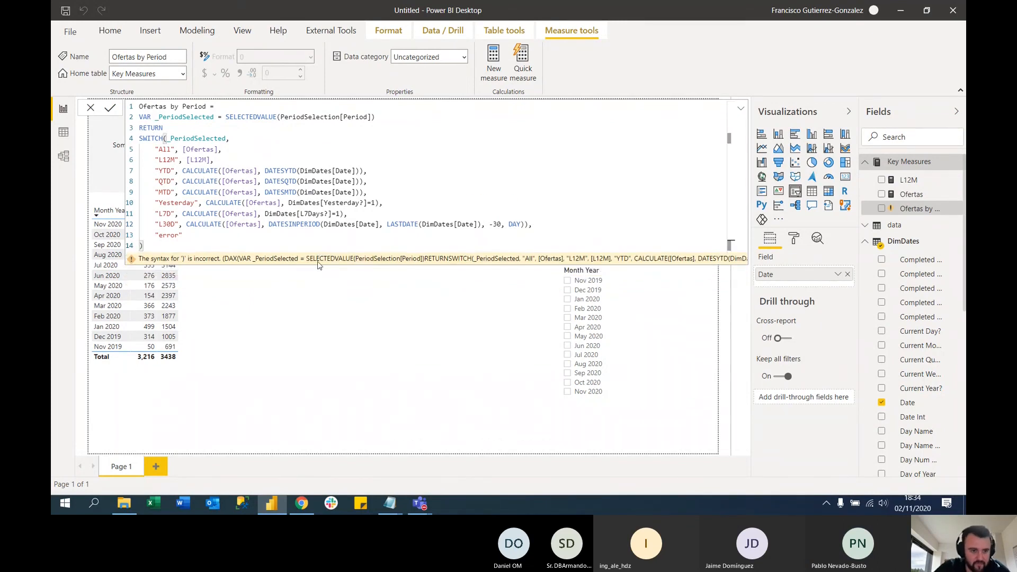
pyautogui.press('Return')
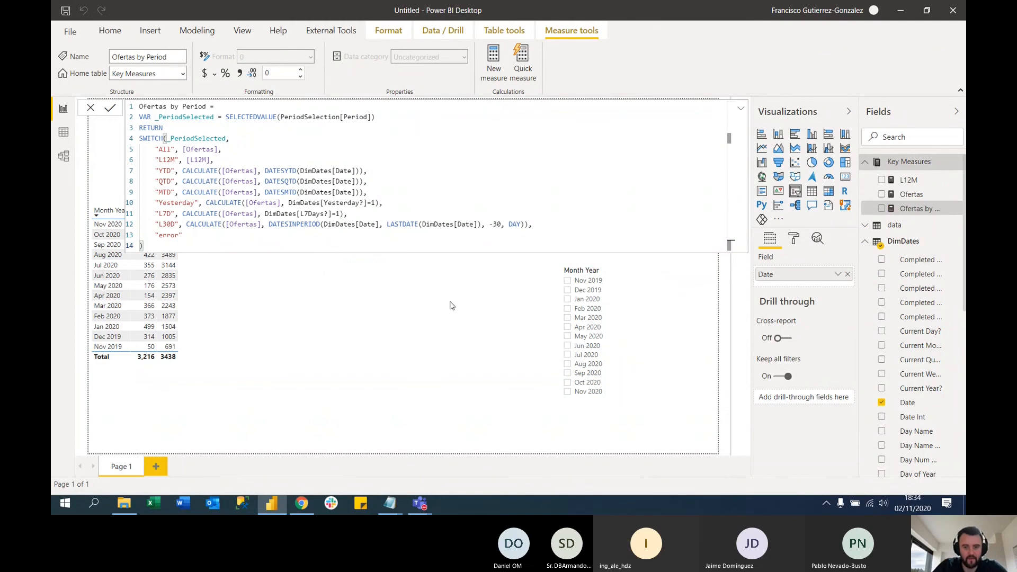
pyautogui.click(452, 295)
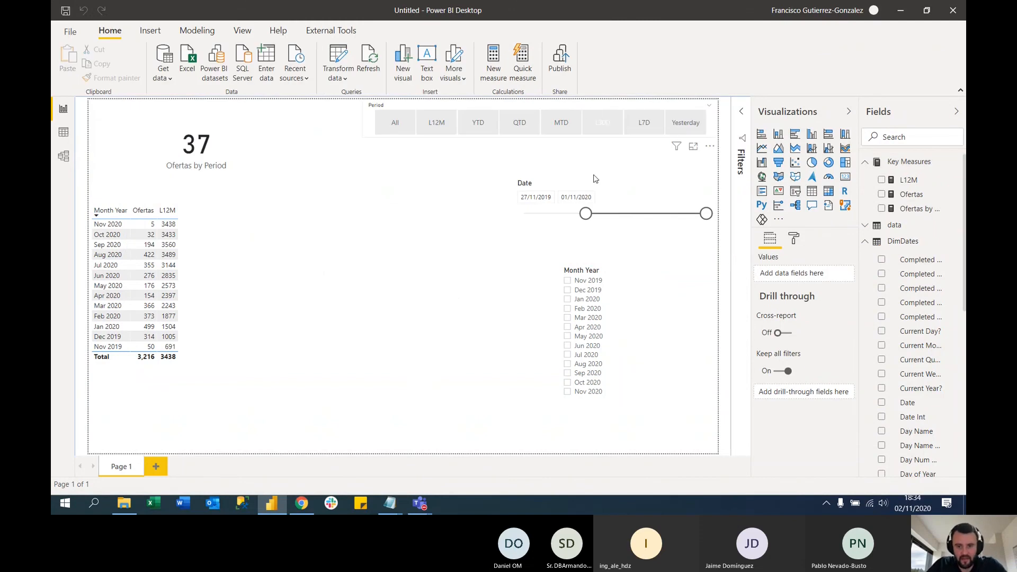
# Select the L30D period and set the Date slicer range to 15/08/2019 to 22/11/2019 to test the measure
pyautogui.click(614, 126)
pyautogui.moveTo(706, 213); pyautogui.dragTo(547, 214)
pyautogui.moveTo(635, 213); pyautogui.dragTo(583, 214)
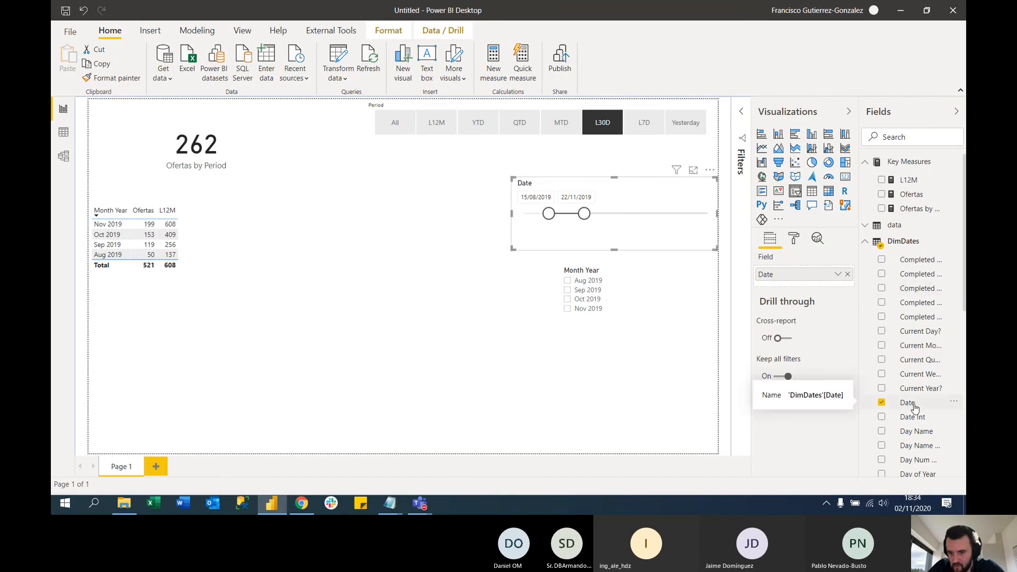
# In the Ofertas by Period measure, replace the L7D case's filter with a DATESINPERIOD function that takes DimDates[Date] as its dates
pyautogui.click(919, 209)
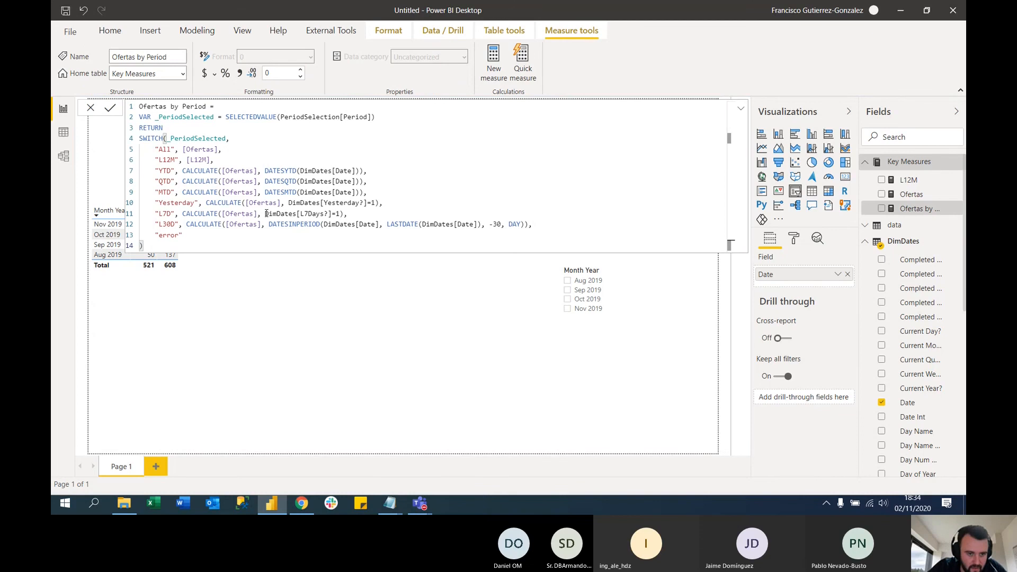
pyautogui.moveTo(265, 213); pyautogui.dragTo(341, 214)
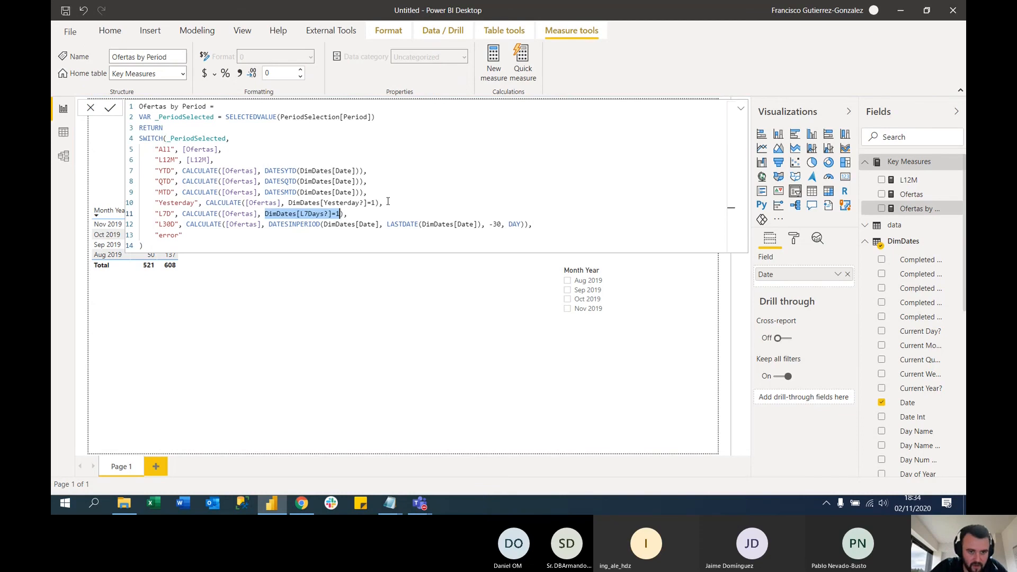
pyautogui.press('BackSpace')
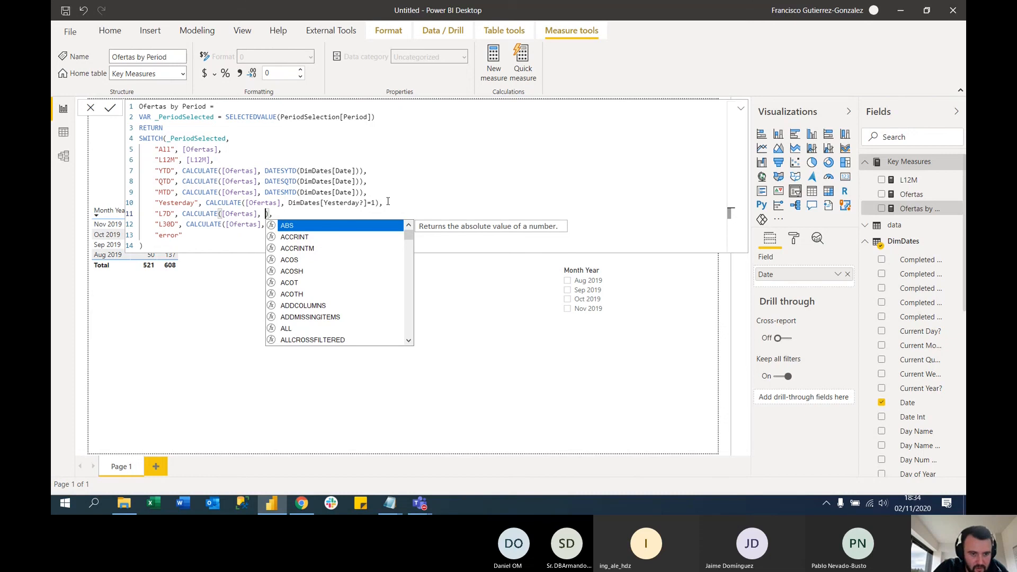
pyautogui.write('DATESINPERIOD(')
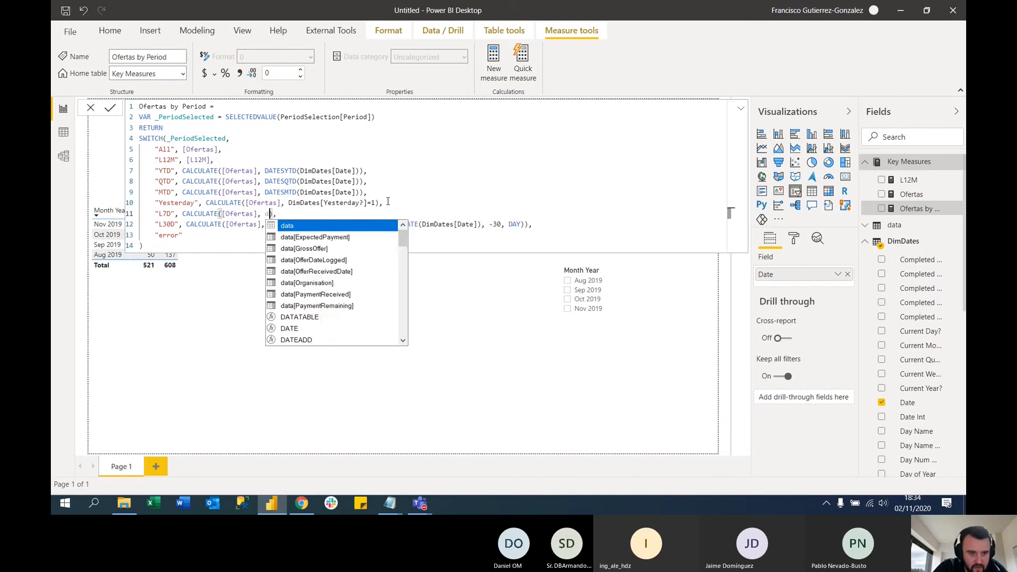
pyautogui.write('DimDates[Date]')
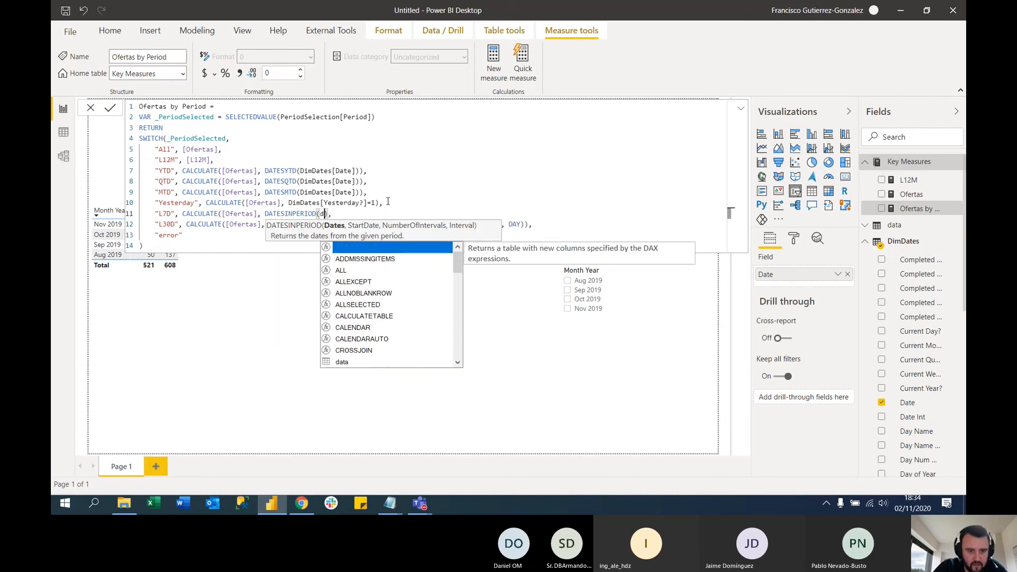
pyautogui.write(', ')
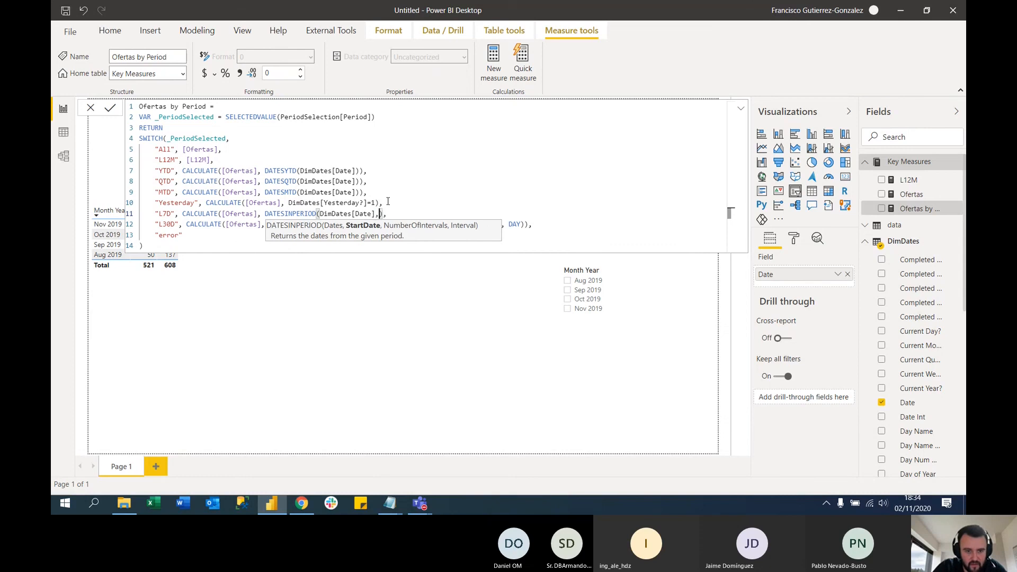
pyautogui.write('LASTDATE(')
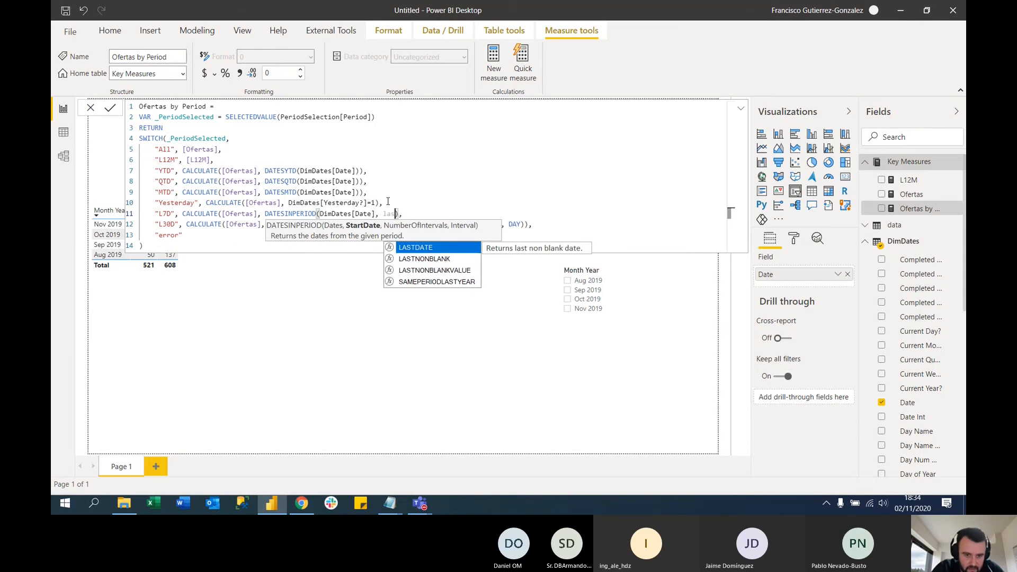
pyautogui.write('dimd')
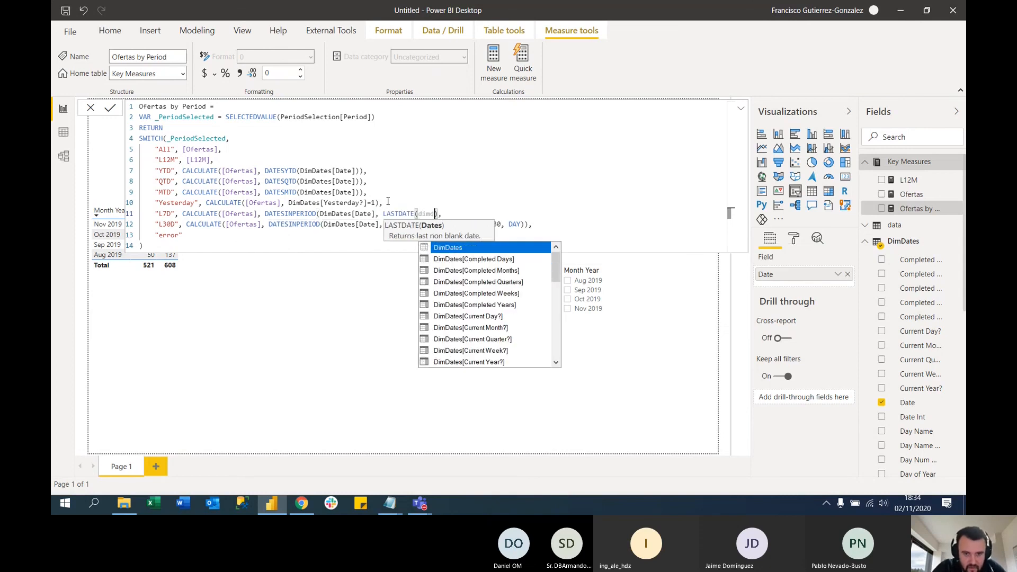
pyautogui.write('ates')
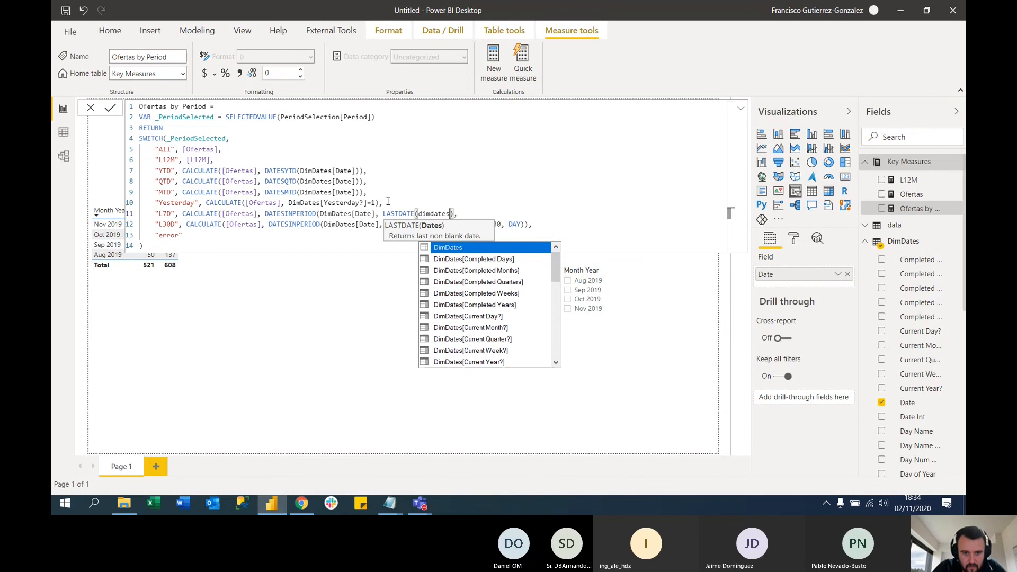
pyautogui.write(')')
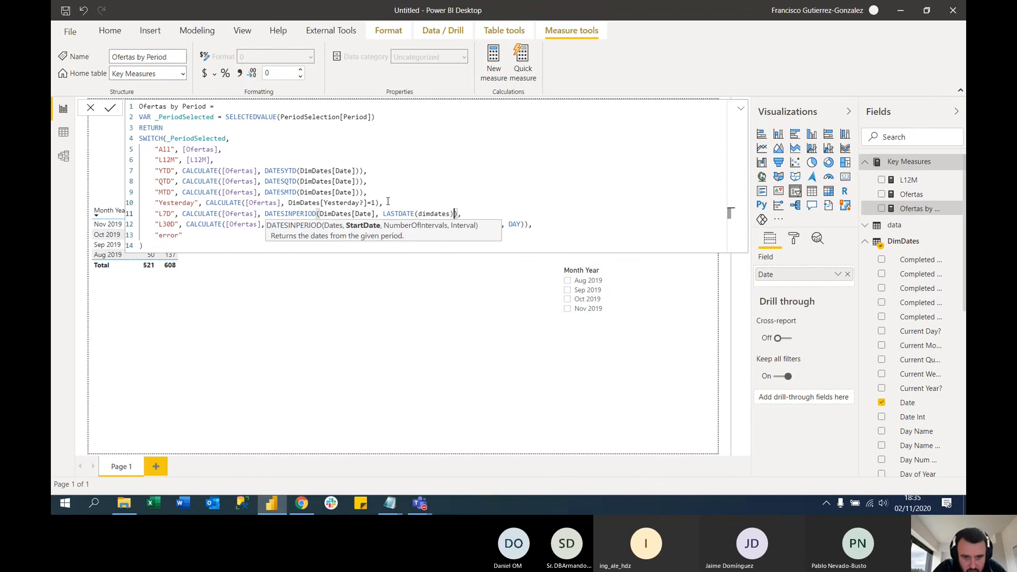
# Add LASTDATE(DimDates[Date]) as the start date of the L7D case's DATESINPERIOD function
pyautogui.press('BackSpace')
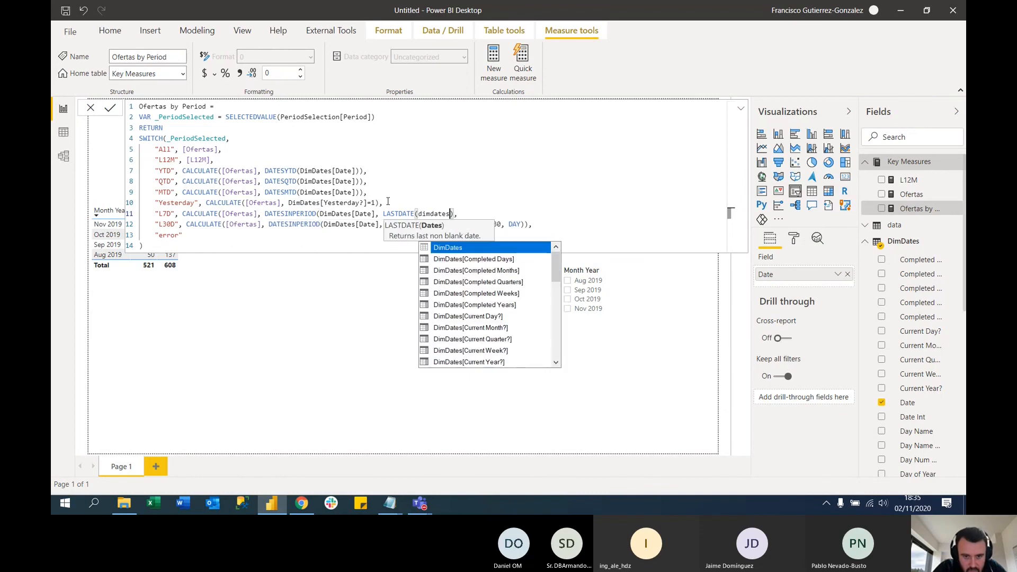
pyautogui.write('[Da')
pyautogui.press('Tab')
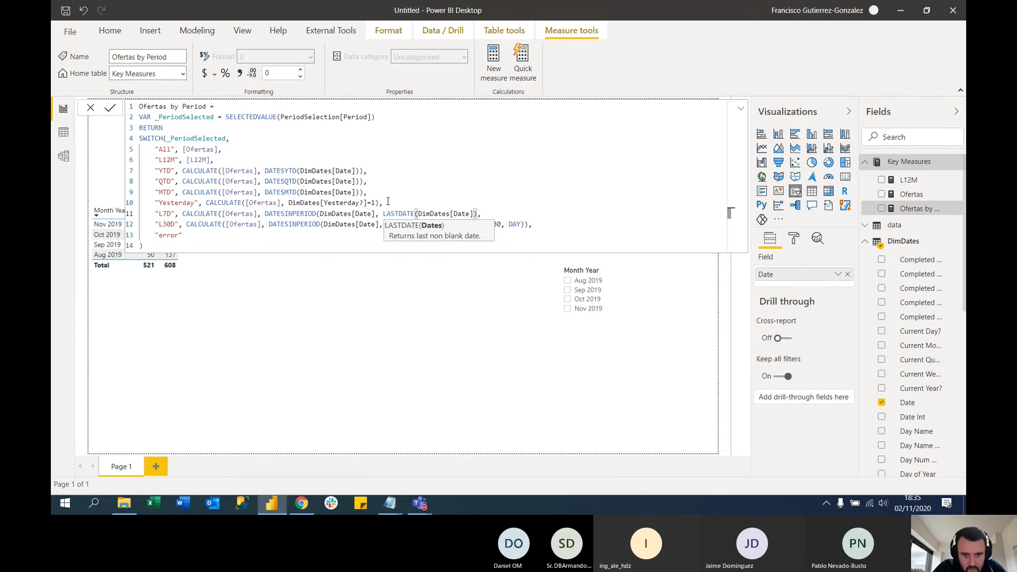
pyautogui.write('), ')
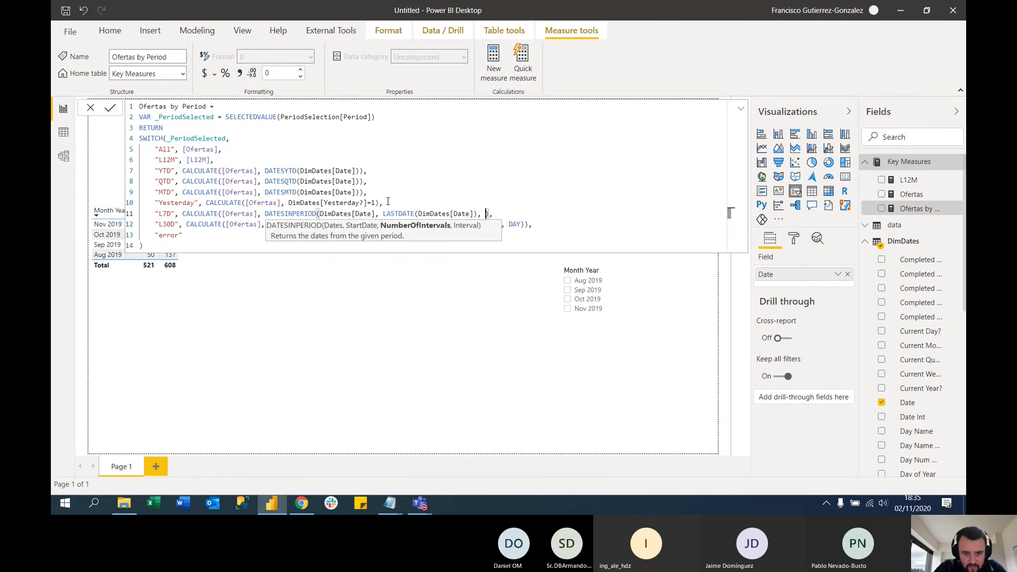
pyautogui.write('-7, ')
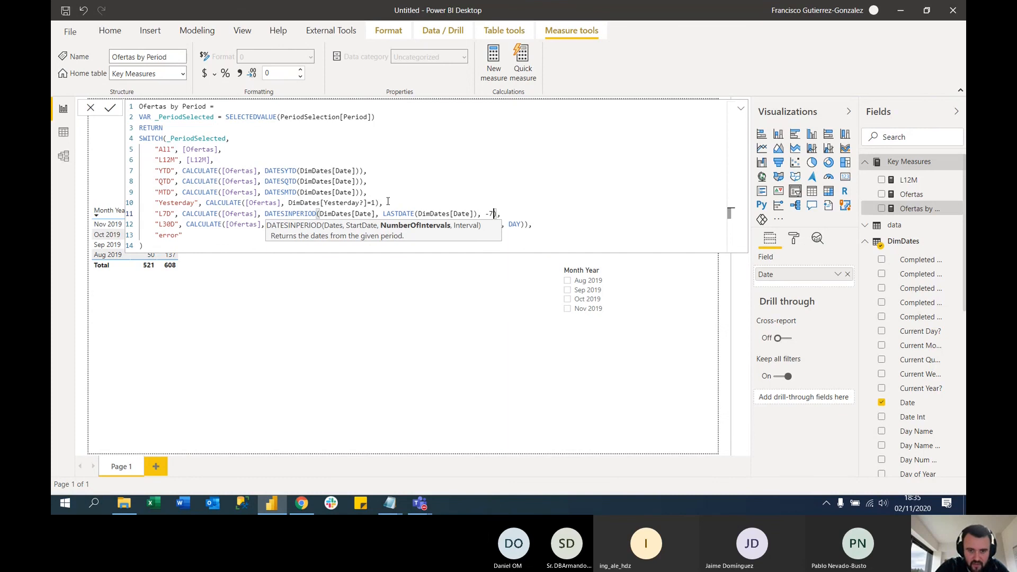
pyautogui.write('D')
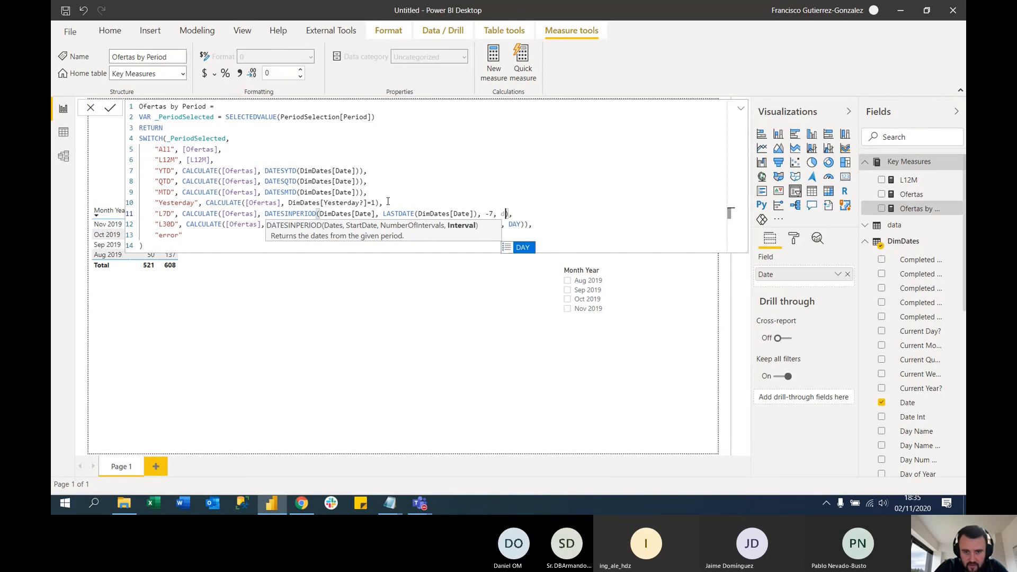
# Complete the L7D case with -7 intervals and DAY as the interval, close its CALCULATE parenthesis, and commit the measure
pyautogui.press('Tab')
pyautogui.hotkey('ctrl', 'End')
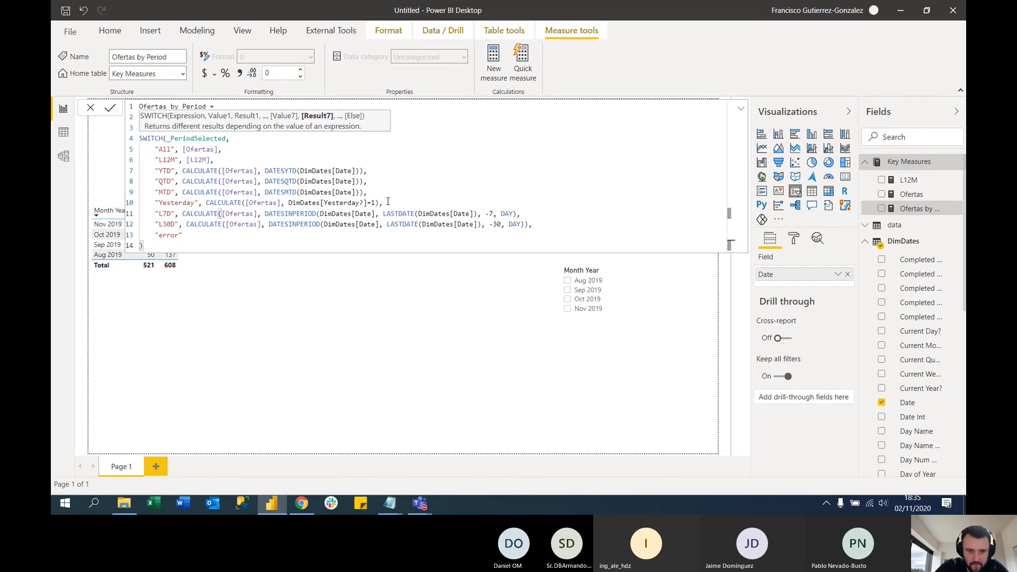
pyautogui.click(515, 214)
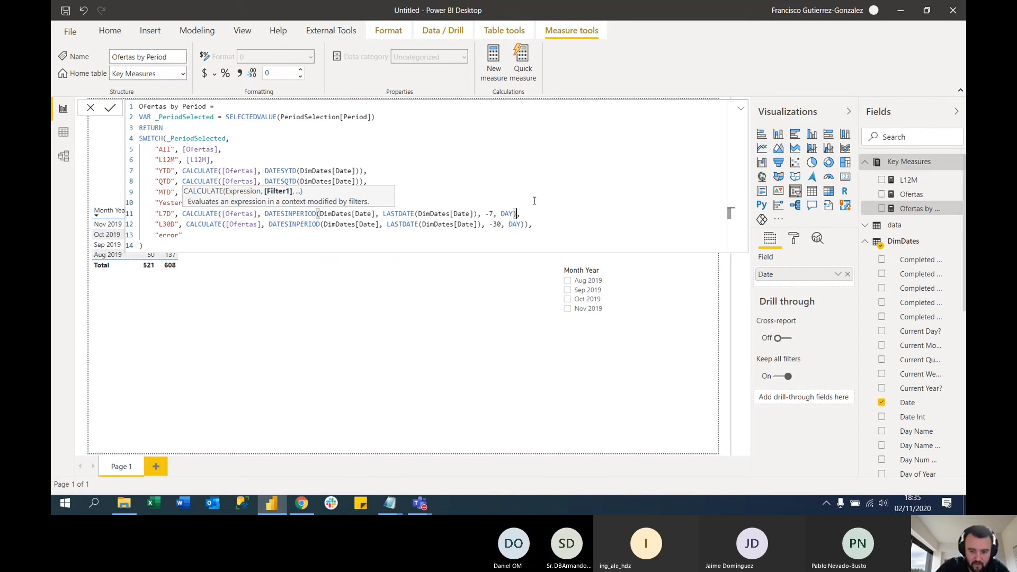
pyautogui.write(')')
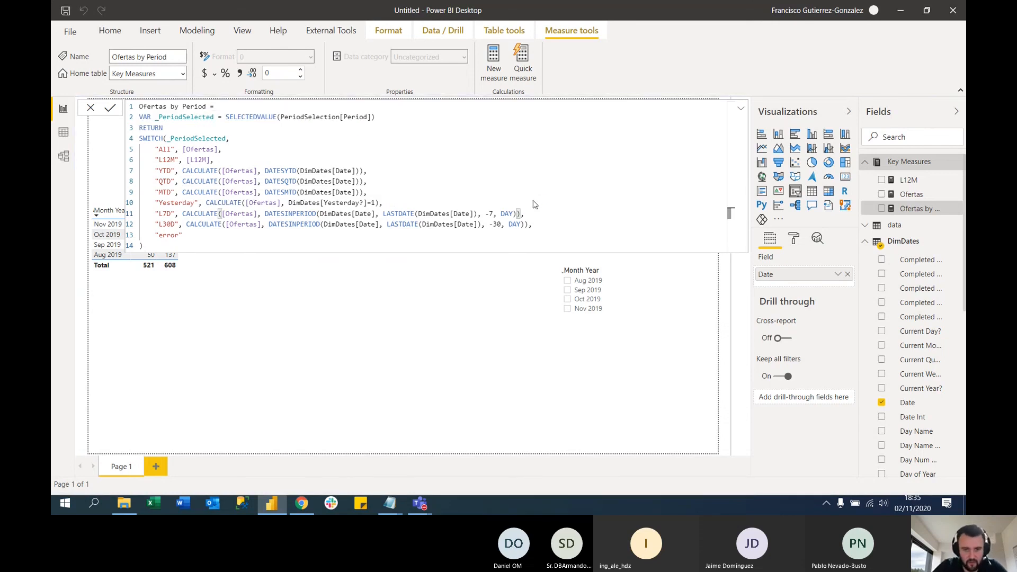
pyautogui.press('Return')
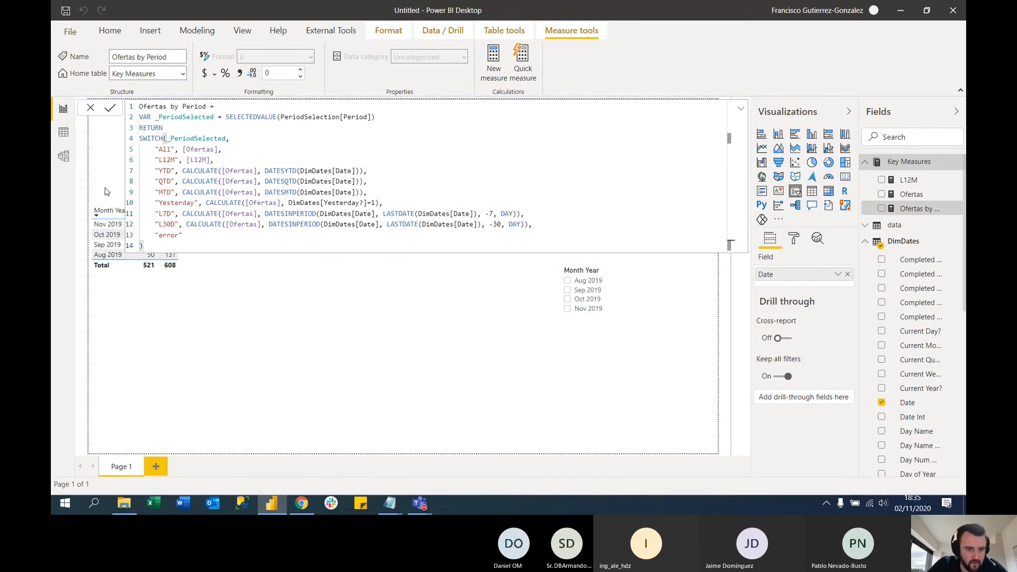
# Test the L7D and L12M periods with the Date slicer range set to 06/07/2019 to 06/12/2019
pyautogui.click(457, 357)
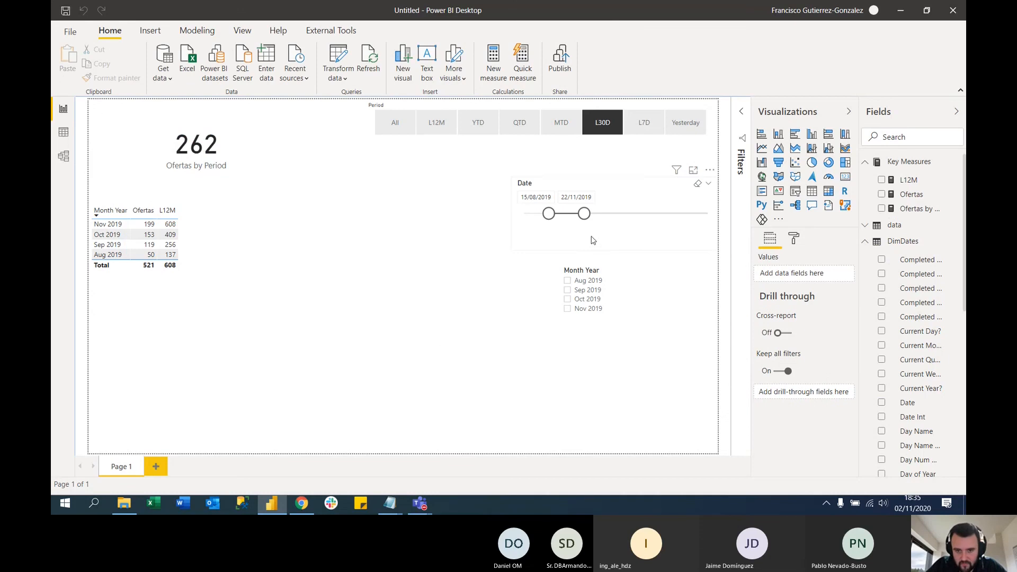
pyautogui.moveTo(585, 214); pyautogui.dragTo(620, 214)
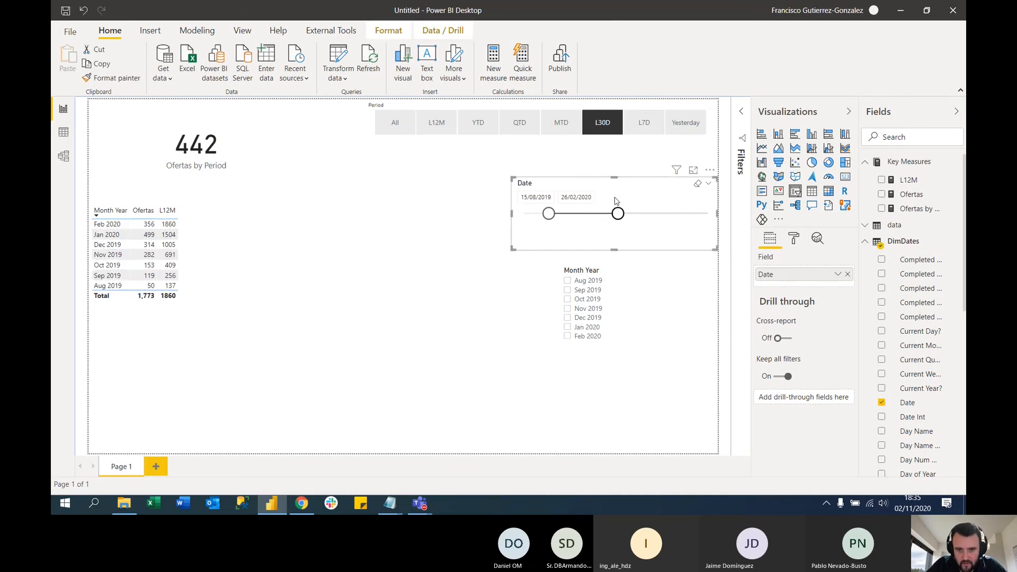
pyautogui.click(648, 124)
pyautogui.moveTo(618, 214); pyautogui.dragTo(535, 217)
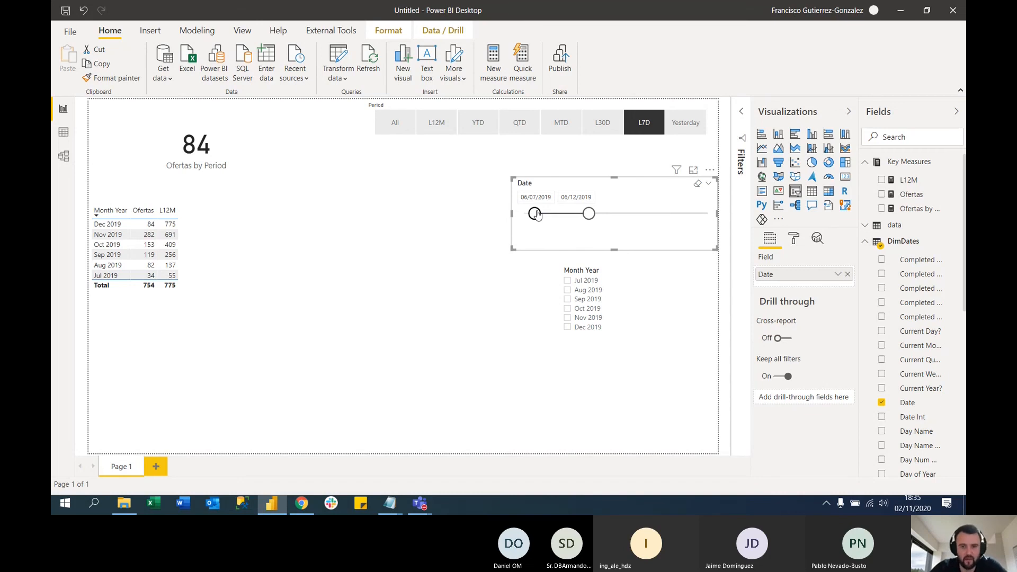
pyautogui.click(441, 128)
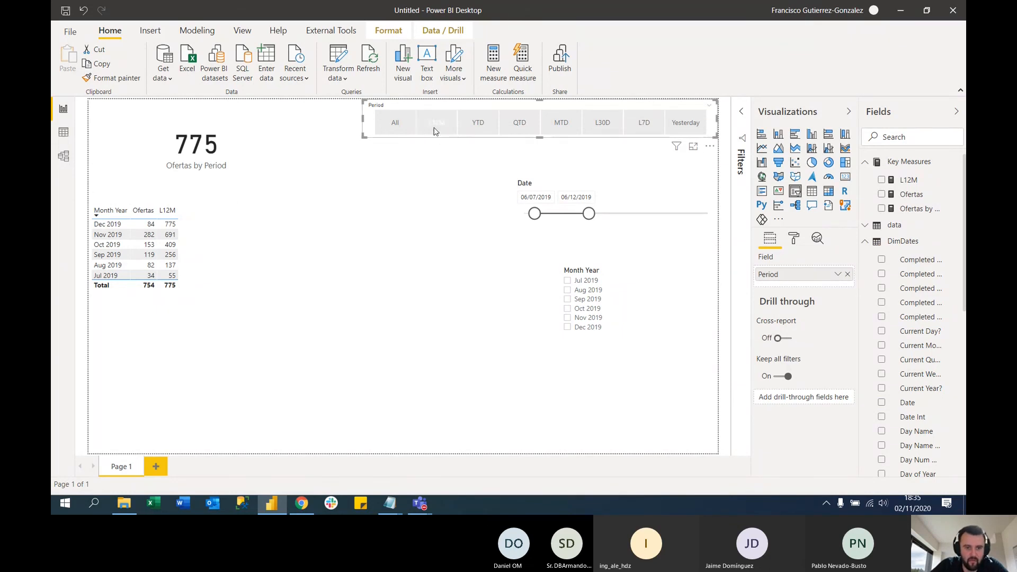
# Examine the L12M? column of the DimDates table in Data view
pyautogui.click(63, 132)
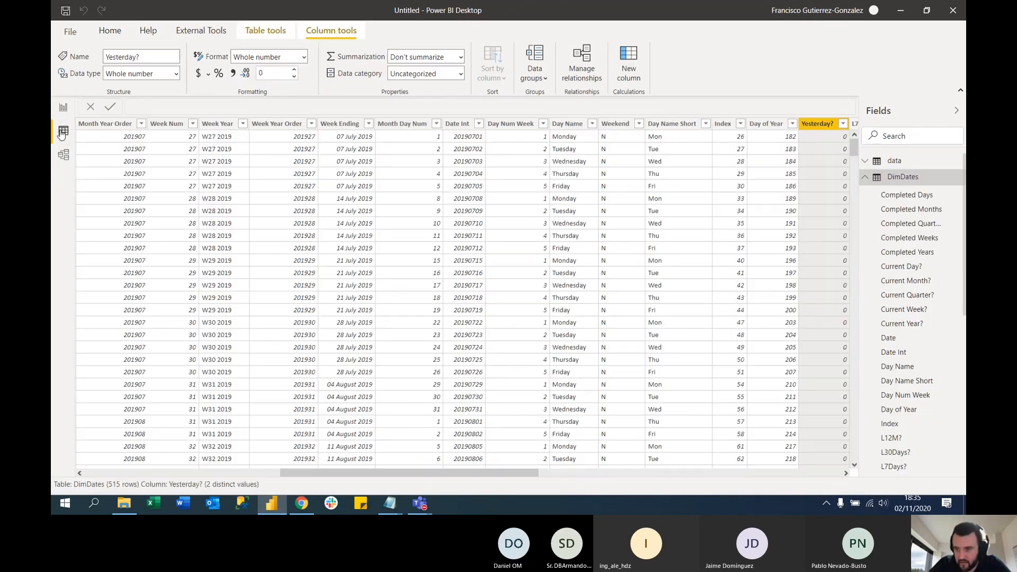
pyautogui.click(867, 179)
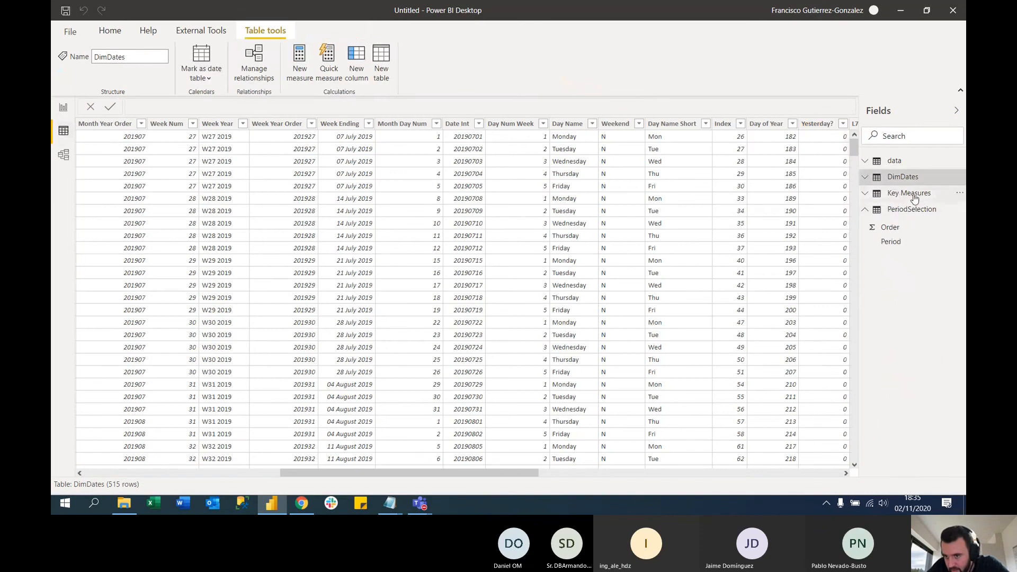
pyautogui.click(865, 177)
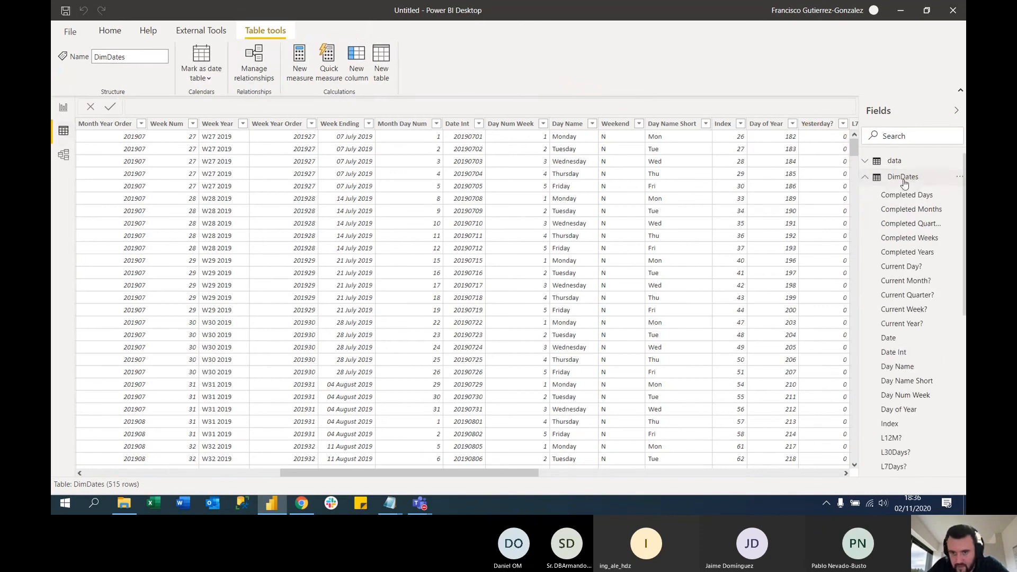
pyautogui.moveTo(428, 477); pyautogui.dragTo(789, 465)
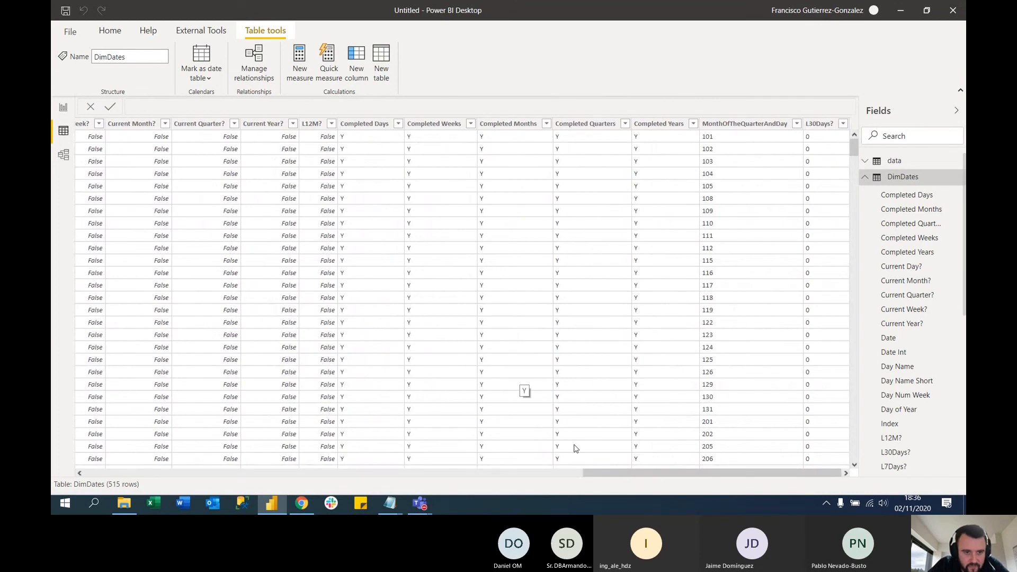
pyautogui.click(317, 127)
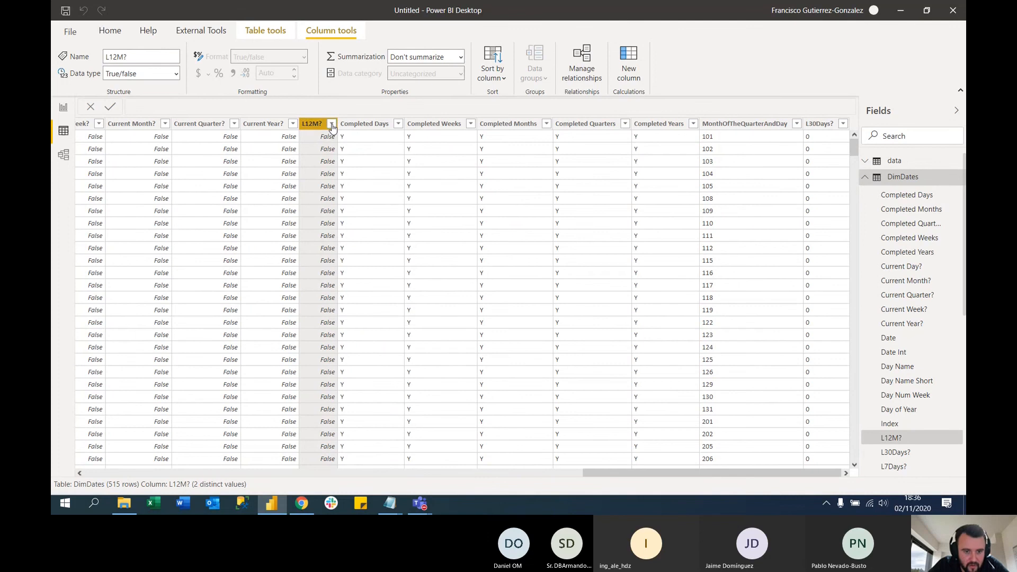
pyautogui.click(332, 125)
pyautogui.click(483, 254)
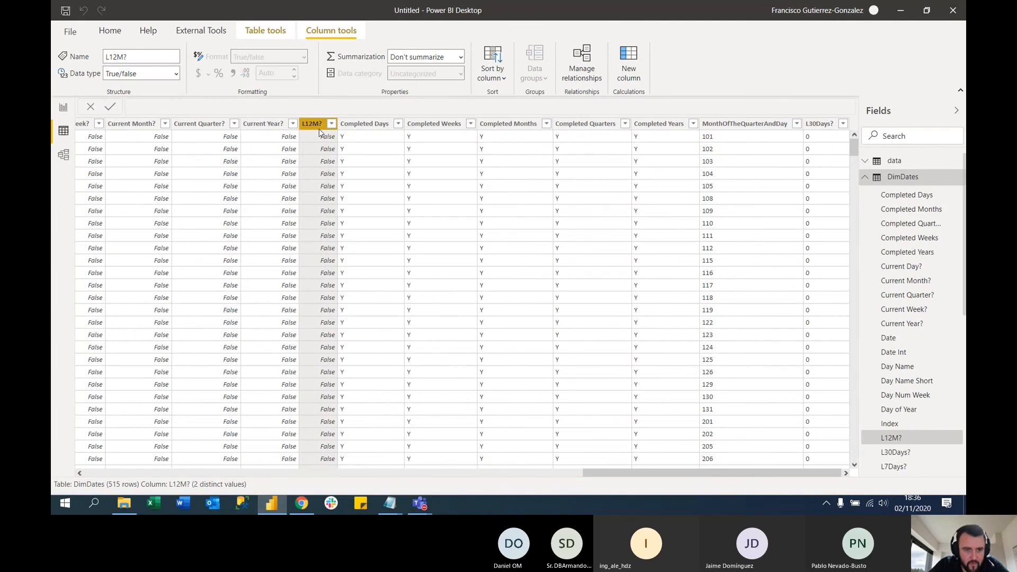
# Back in the report, extend the Date slicer's end date to 04/08/2020 and test the L30D and L7D periods
pyautogui.click(63, 109)
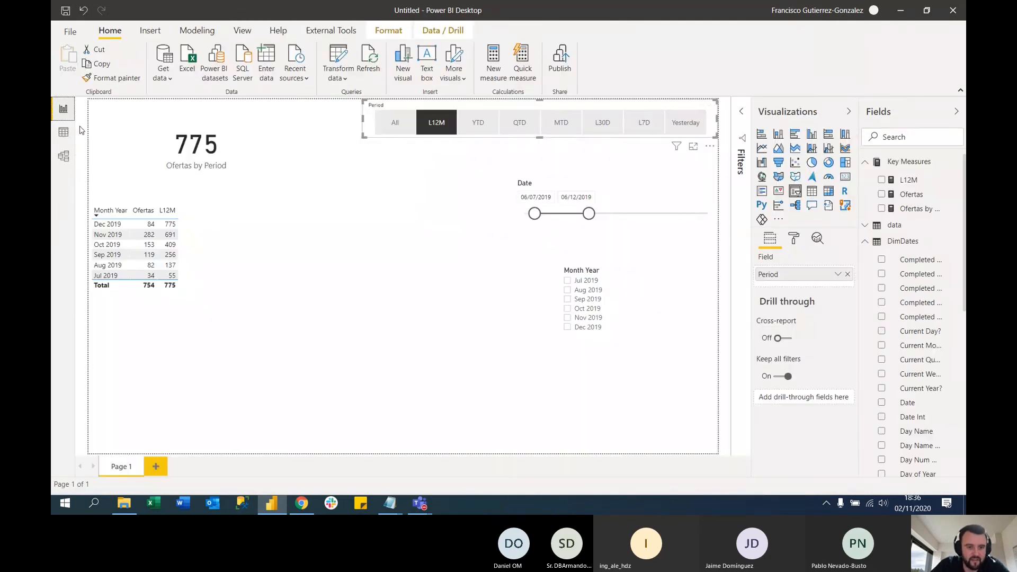
pyautogui.moveTo(588, 213); pyautogui.dragTo(675, 215)
pyautogui.click(602, 122)
pyautogui.click(644, 123)
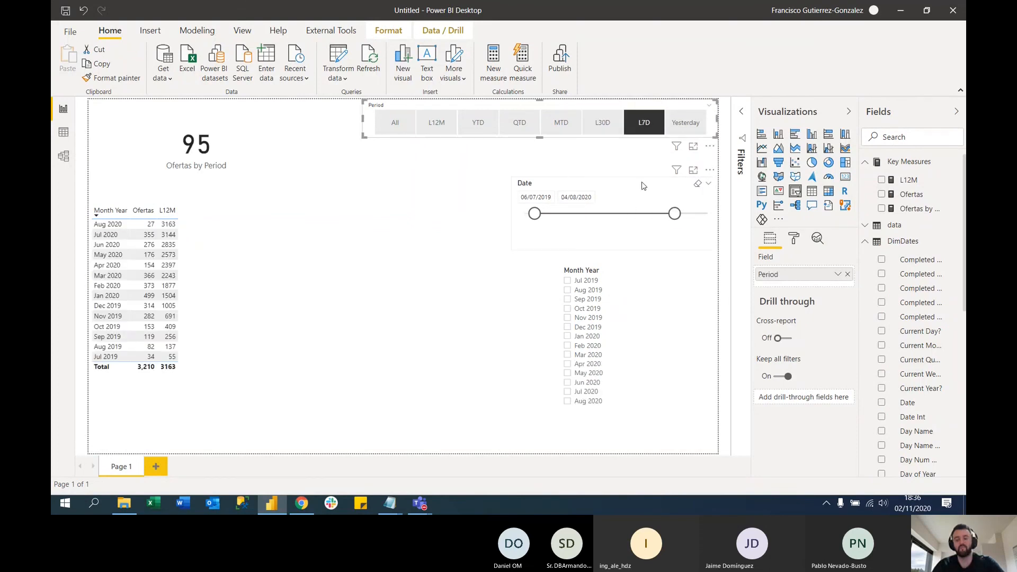